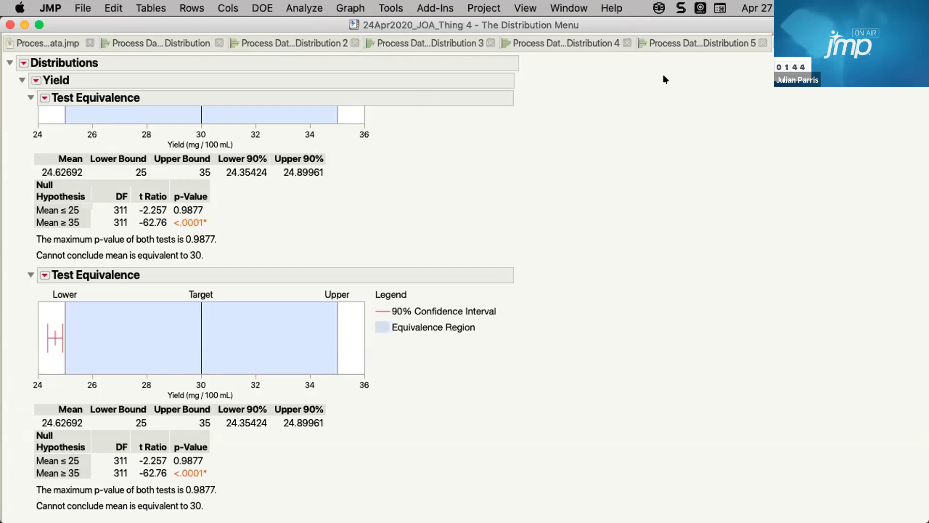
Step: Switch to the Process Data table and clear its row selection
left_click(37, 43)
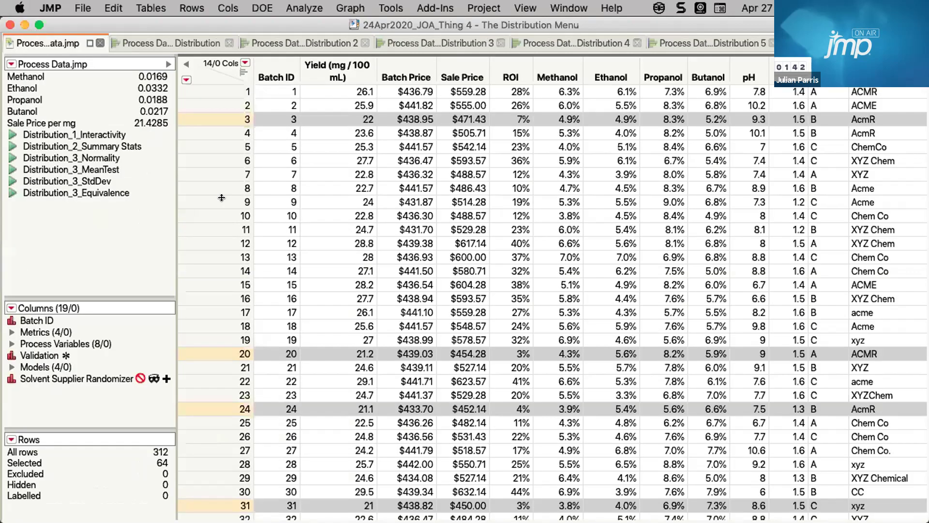
left_click(203, 201)
left_click(202, 201, "ctrl")
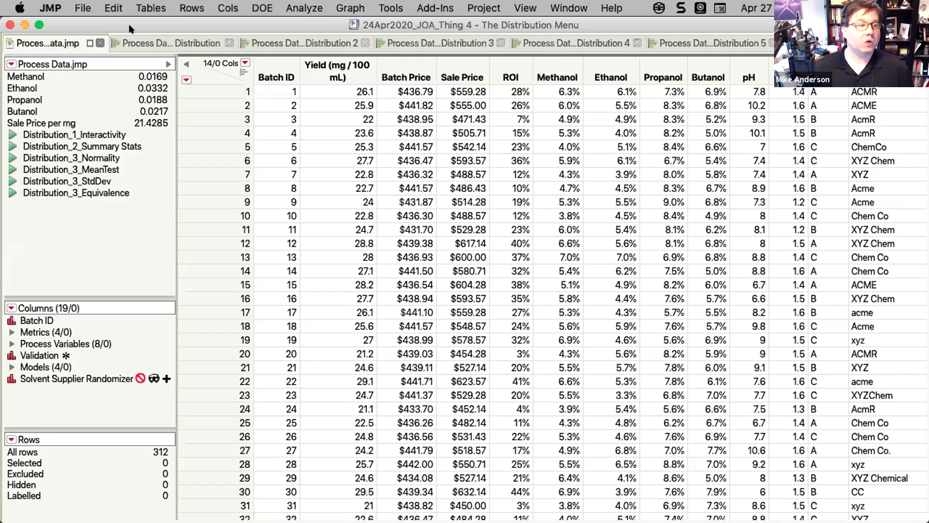
Step: Start a new Graph Builder chart with Yield from the Metrics group on the Y axis
left_click(352, 6)
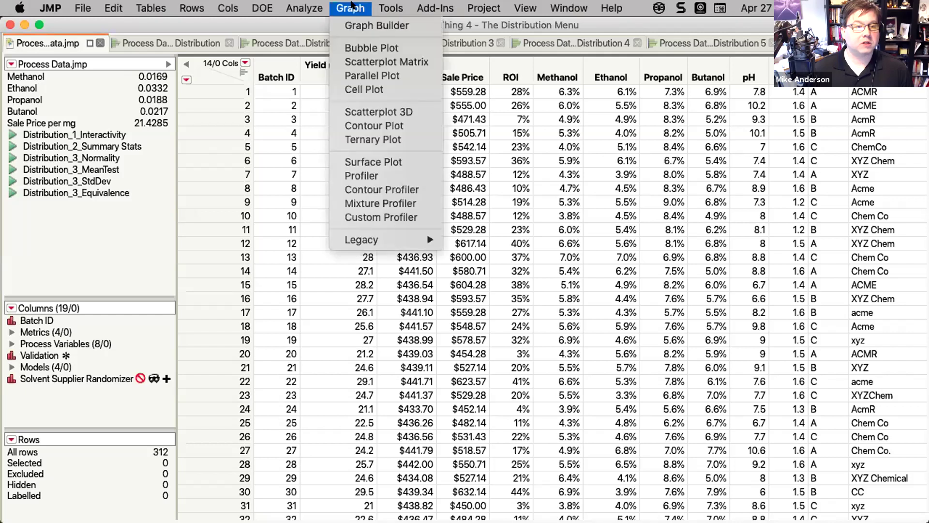
left_click(364, 24)
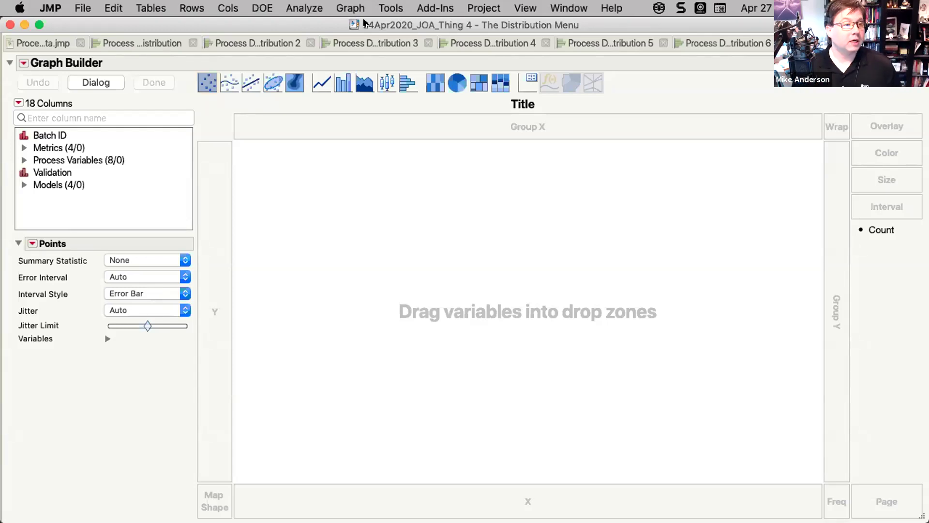
left_click(25, 148)
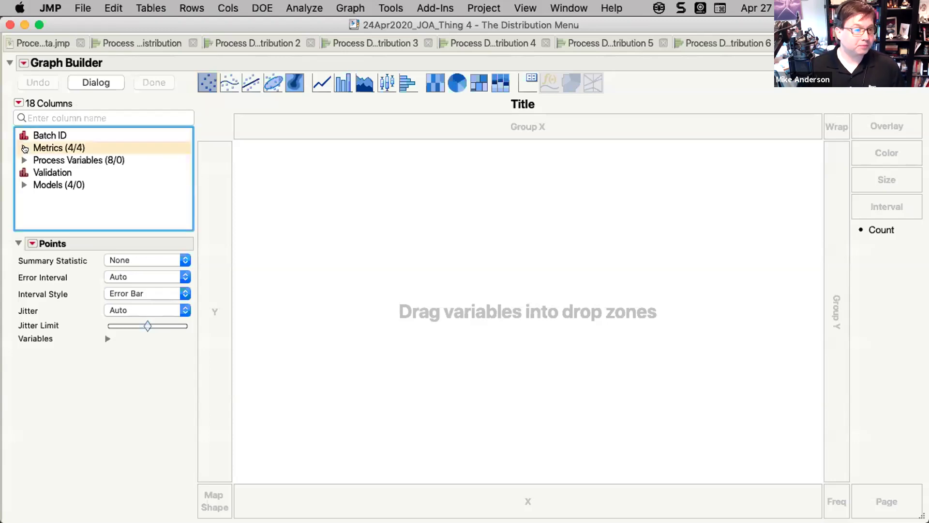
left_click(21, 148)
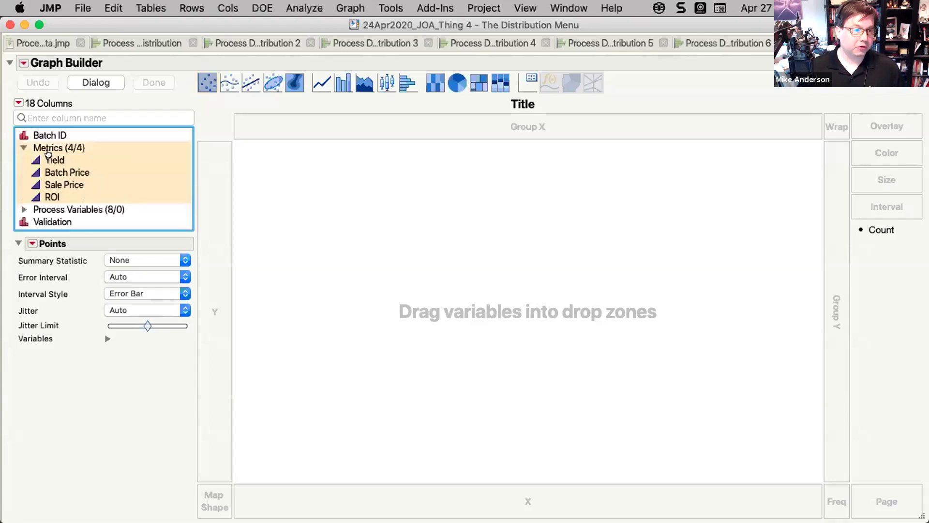
left_click_drag(48, 154, 207, 183)
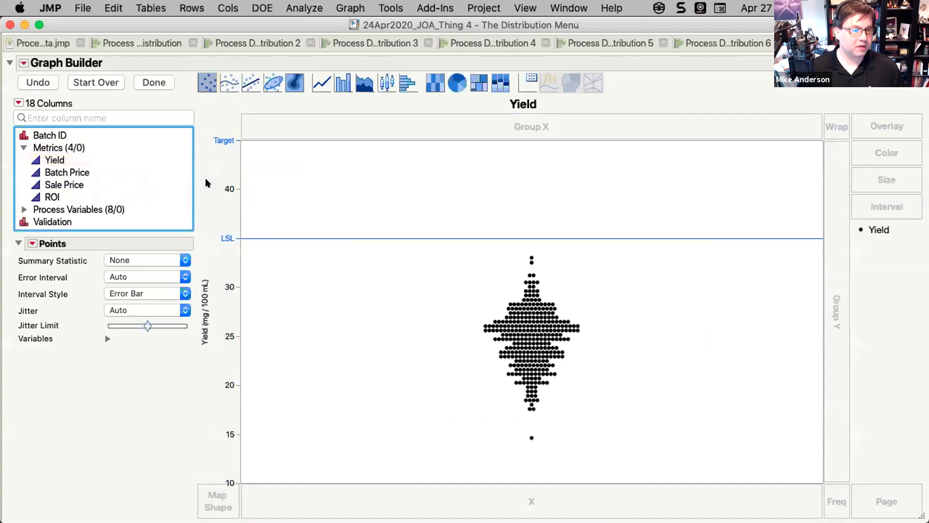
Step: Plot Methanol from the process variables on the X axis and replace the smoother with a line of fit
left_click(23, 147)
left_click(21, 160)
left_click_drag(66, 170, 410, 501)
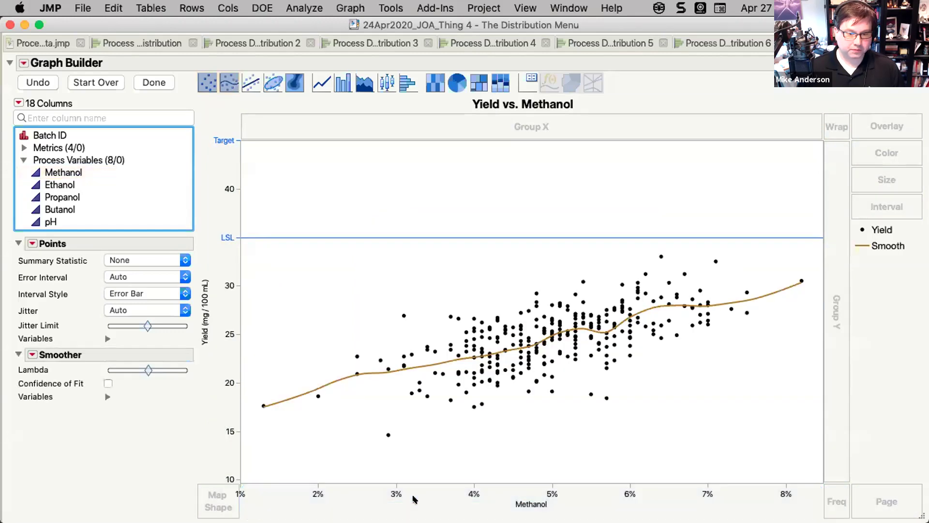
left_click(250, 83)
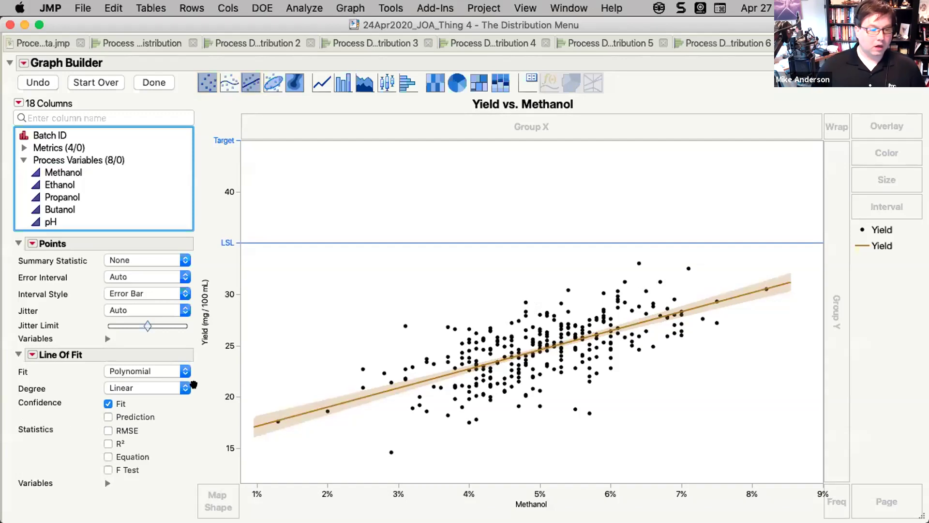
mouse_move(6, 344)
left_mouse_down()
mouse_move(7, 470)
mouse_move(35, 519)
mouse_move(177, 479)
mouse_move(204, 365)
mouse_move(155, 319)
mouse_move(42, 318)
mouse_move(16, 371)
left_mouse_up()
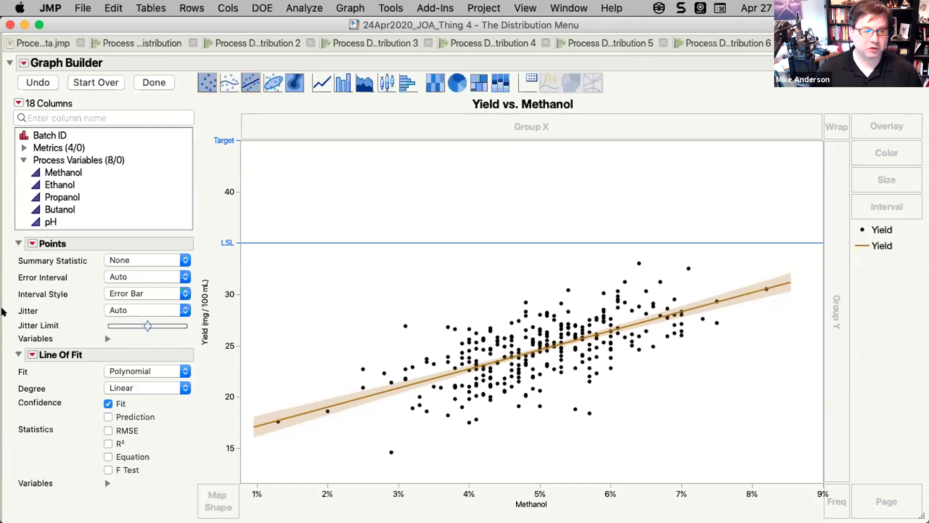
Step: Show the RMSE, R², equation and F test statistics for the line of fit
left_click(19, 243)
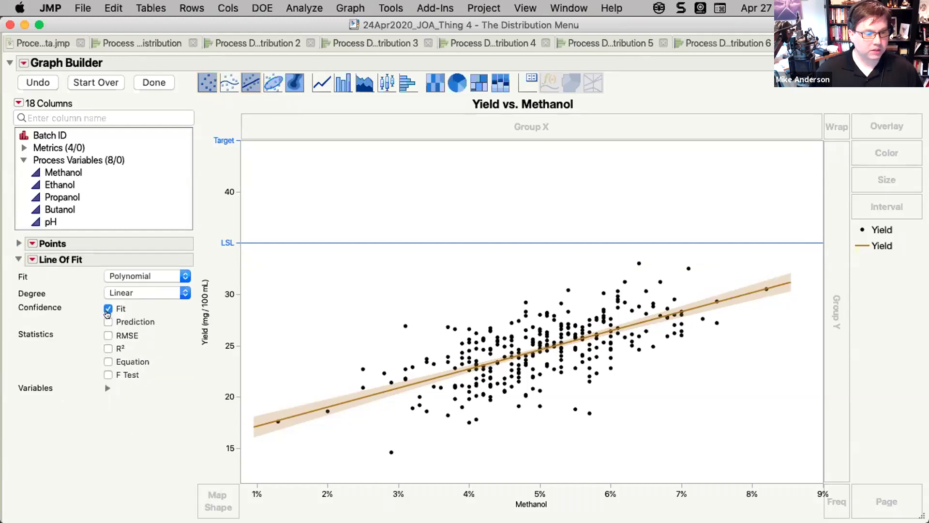
left_click(111, 336)
left_click(114, 347)
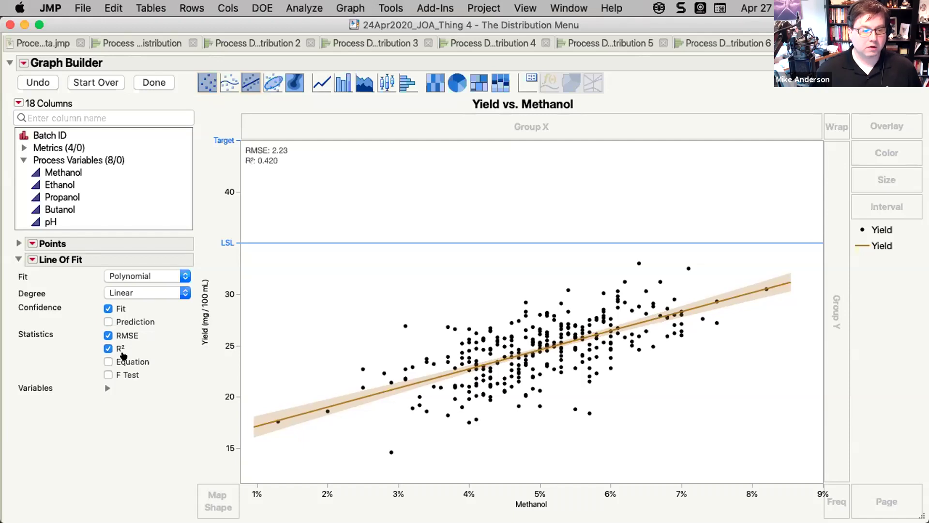
left_click(128, 364)
left_click(126, 373)
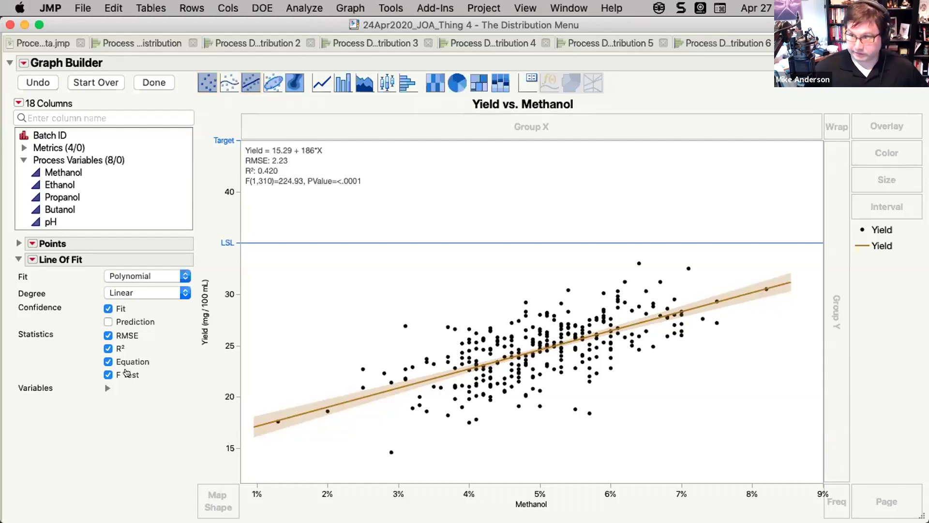
Step: Replace Methanol with Shift on the X axis and show the means and standard deviations for each shift
scroll(79, 174, "down", 4)
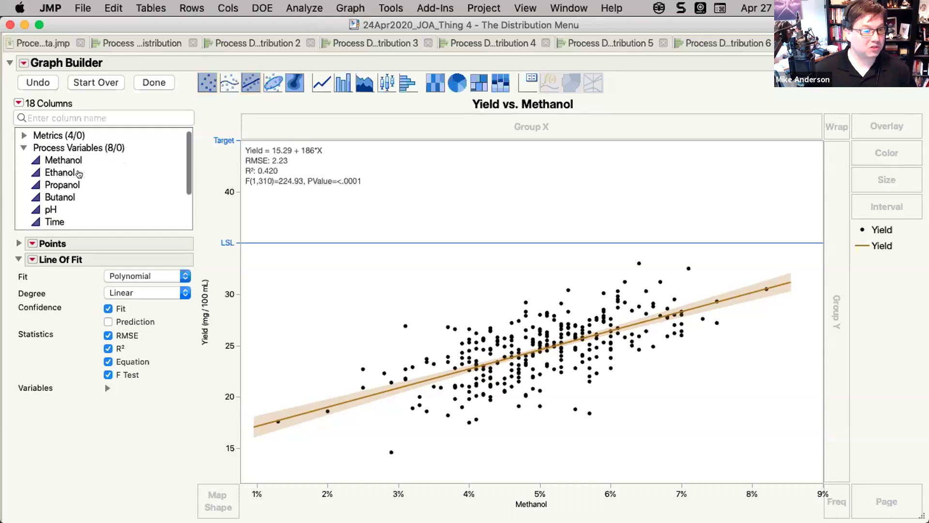
scroll(79, 174, "down", 1)
left_click(47, 197)
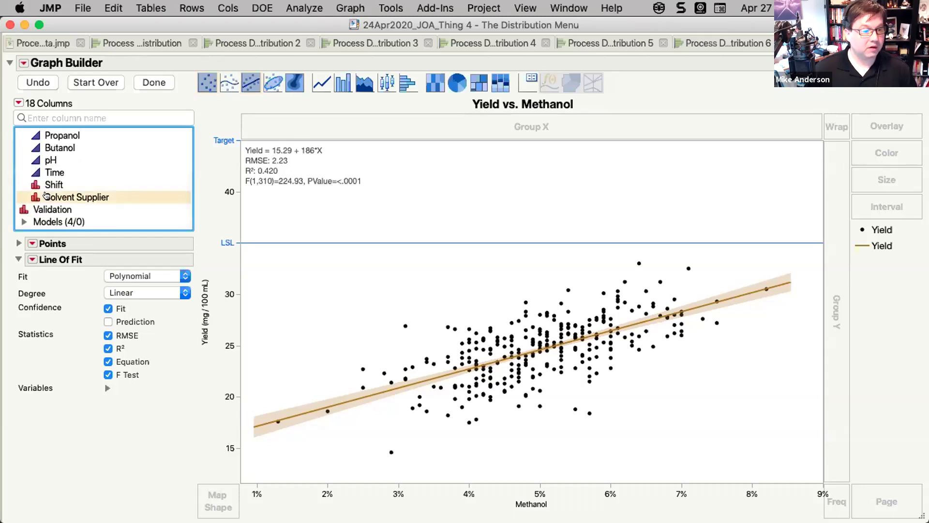
left_click_drag(48, 184, 560, 493)
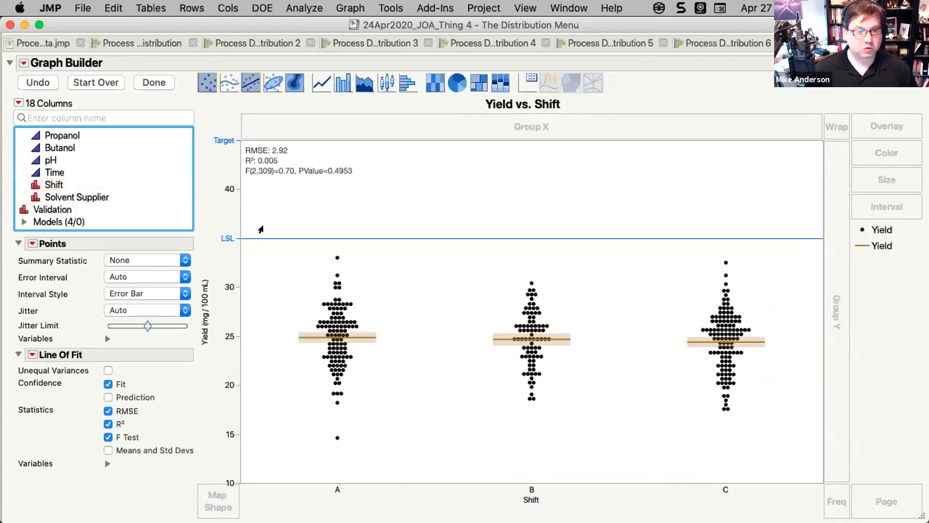
left_click(108, 450)
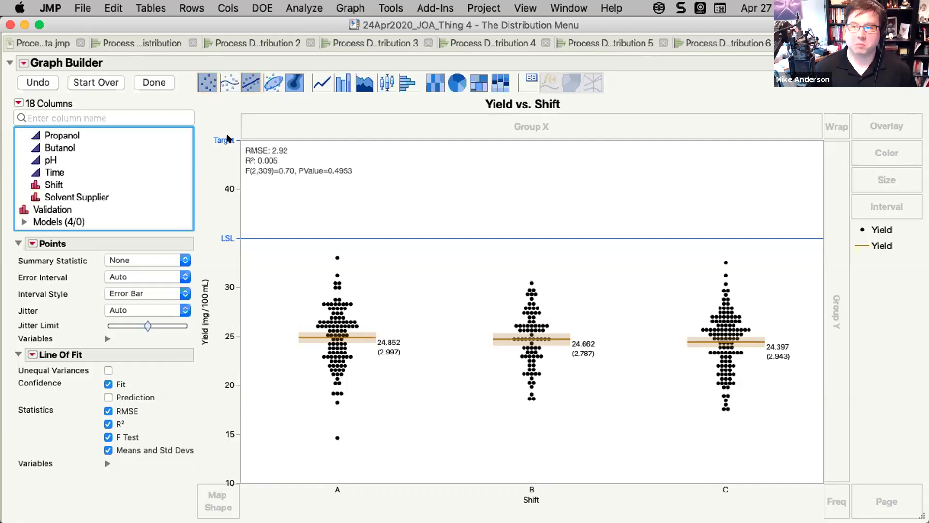
Step: Launch the analysis from the graph, run the standard least squares model of Yield by Shift, and close its report
left_click(21, 59)
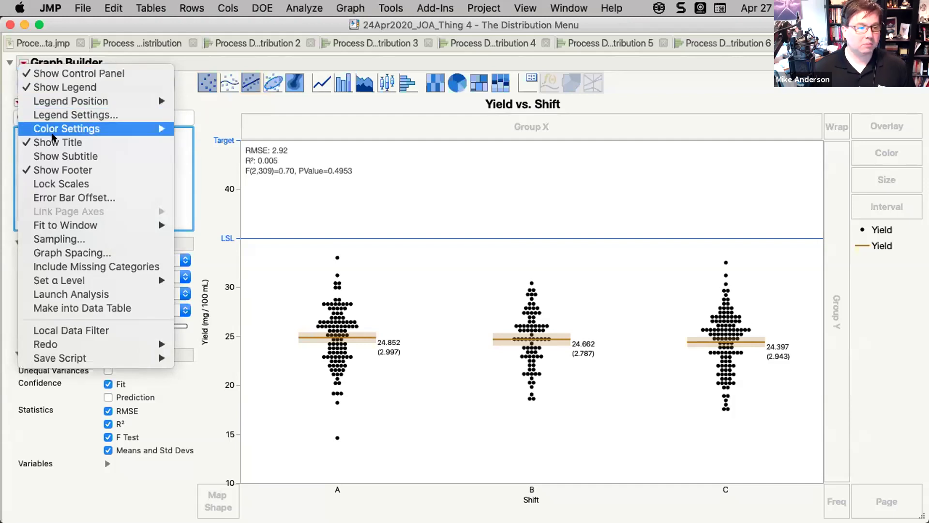
left_click(75, 292)
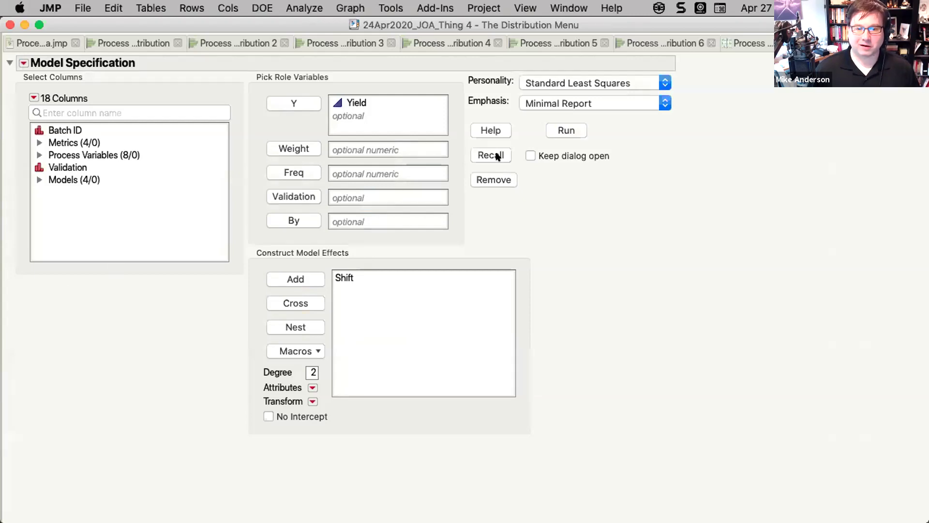
left_click(567, 130)
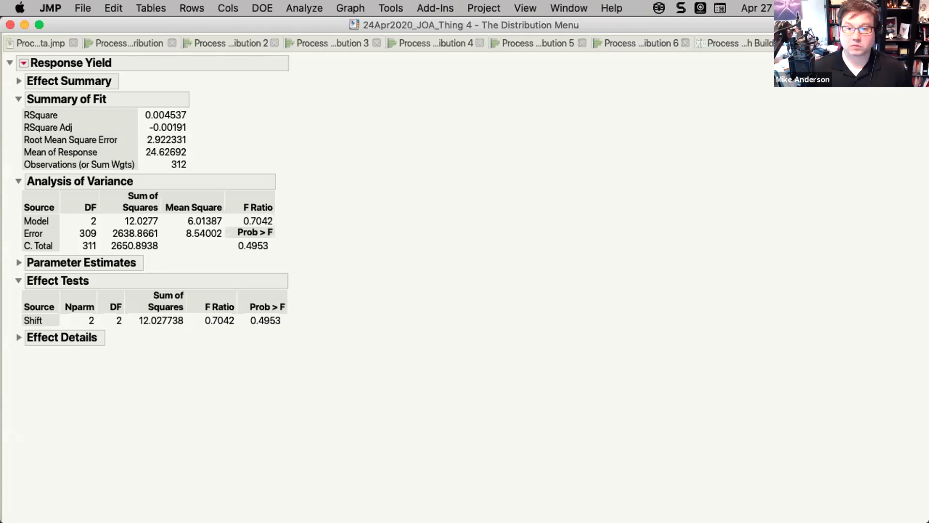
key("super+w")
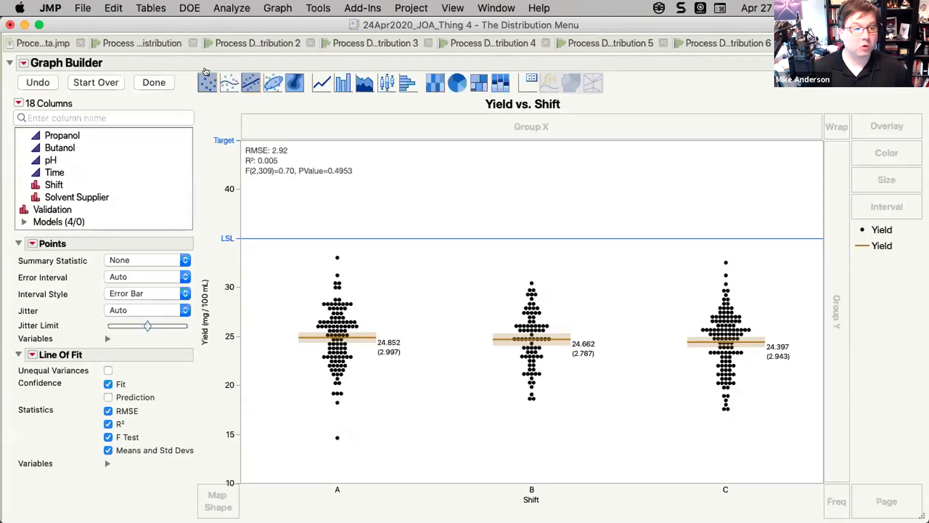
Step: Dock the Process Data table beside the reports and enlarge its columns list
left_click_drag(25, 38, 605, 242)
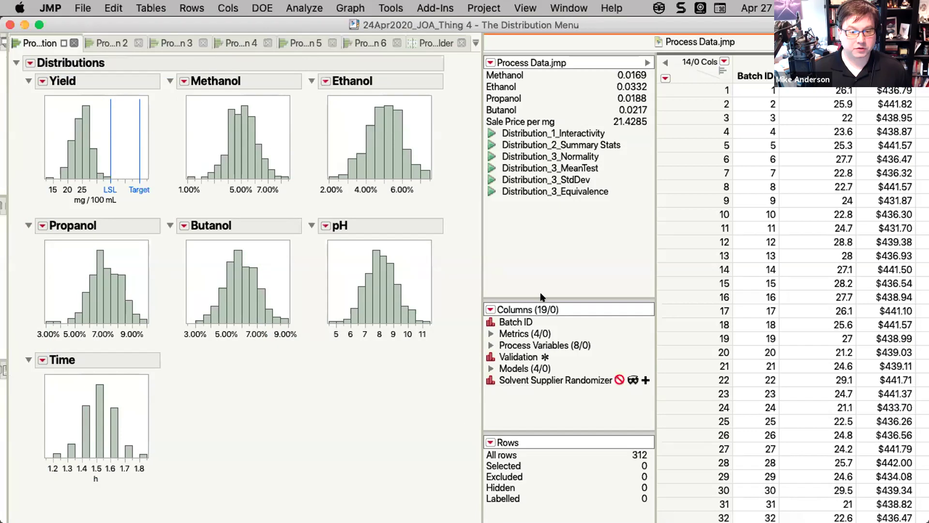
left_click_drag(541, 296, 554, 112)
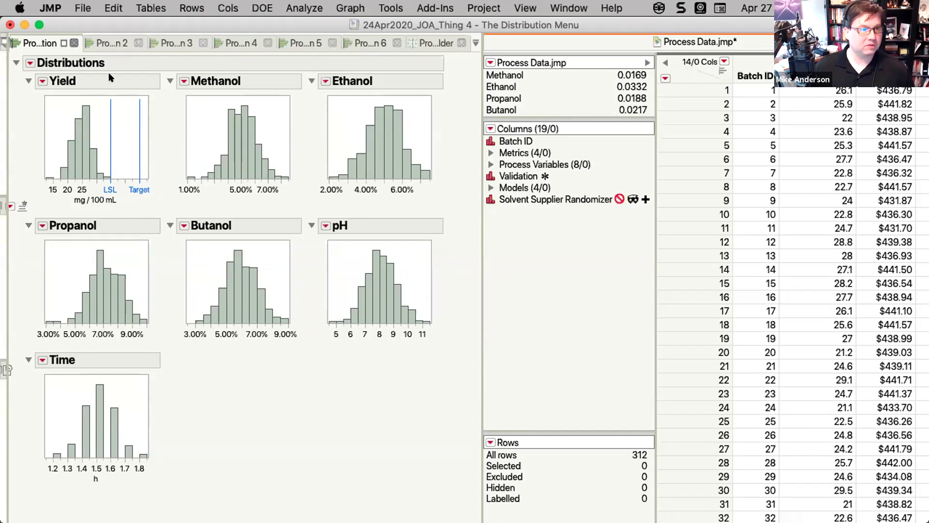
Step: Add the Methanol column to the second distribution report, beside the Yield distribution
left_click(110, 39)
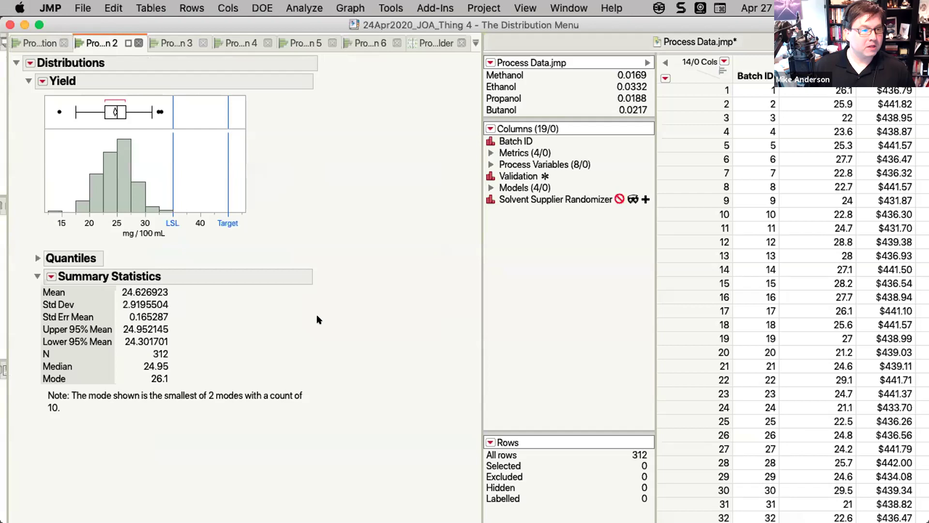
left_click(488, 165)
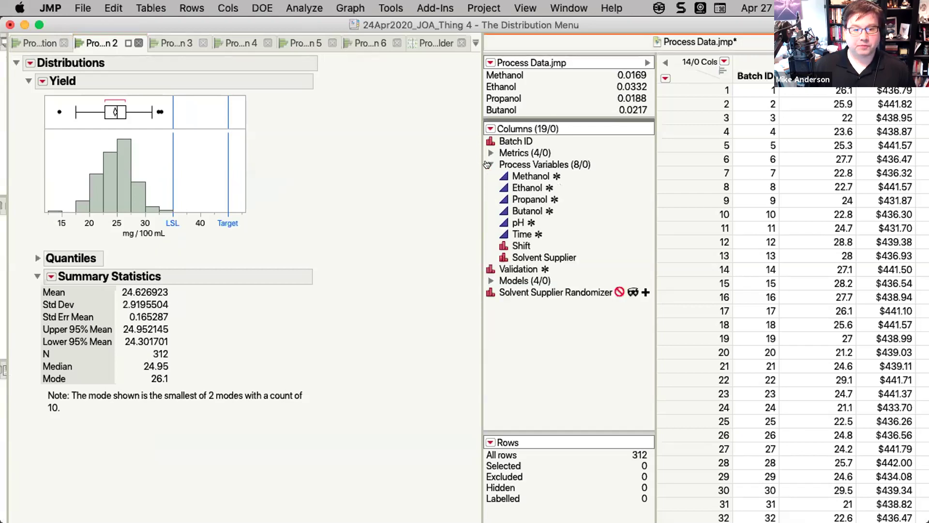
left_click(530, 177)
left_click_drag(530, 177, 315, 115)
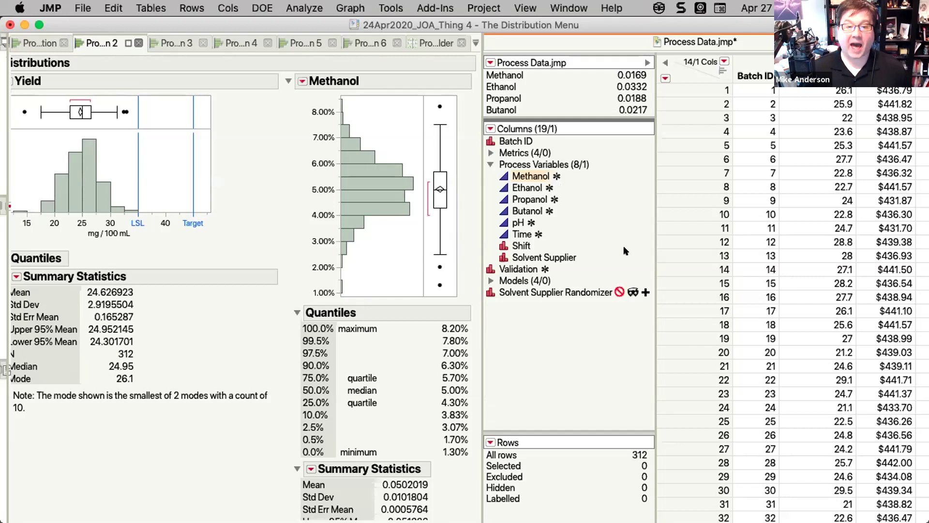
Step: Create a new formula column with the Log transform of Methanol in the data table
scroll(776, 232, "right", 10)
scroll(777, 232, "left", 10)
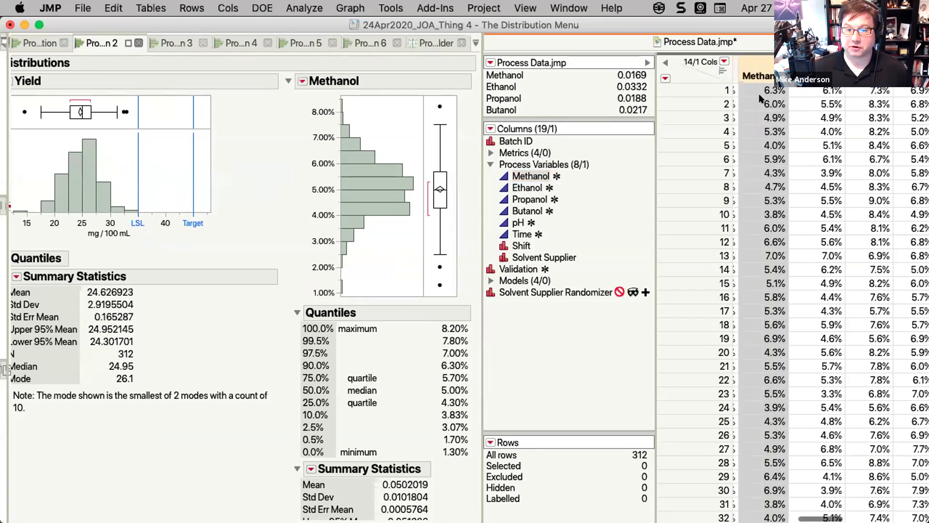
right_click(769, 62)
mouse_move(842, 150)
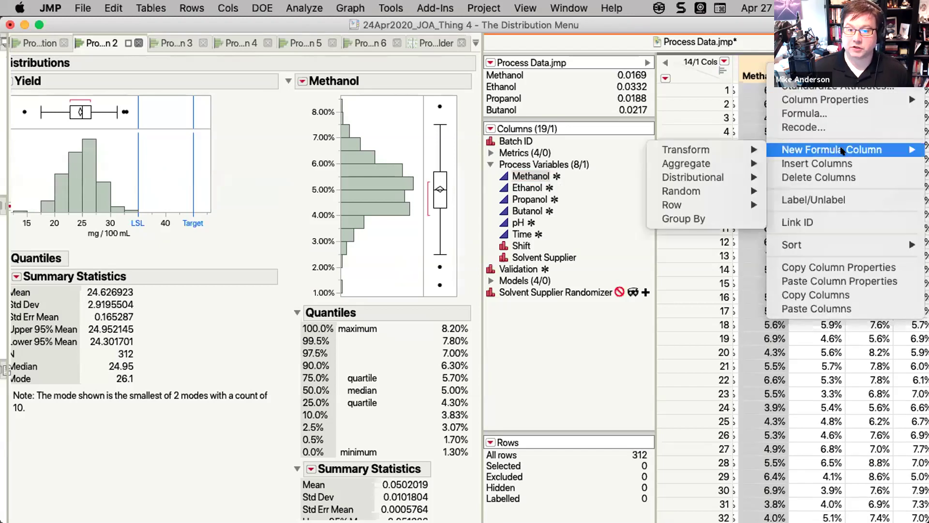
mouse_move(726, 146)
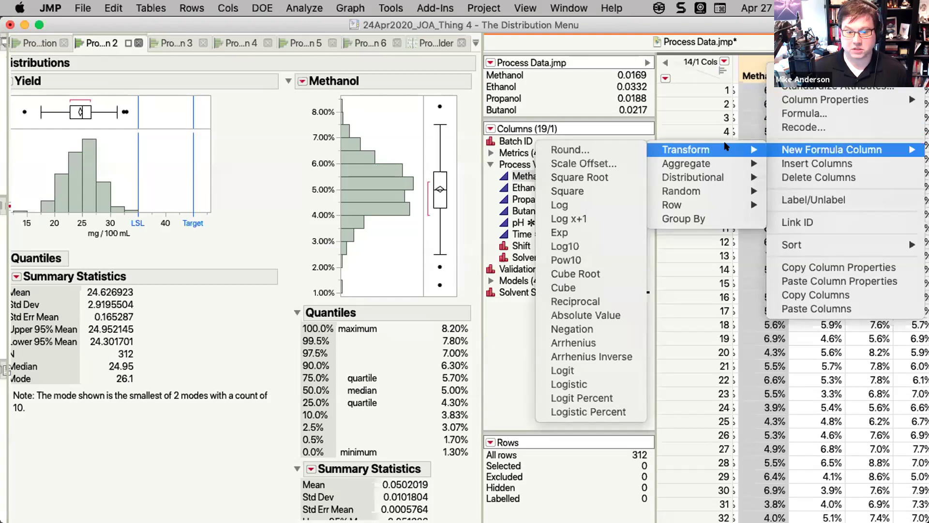
left_click(575, 208)
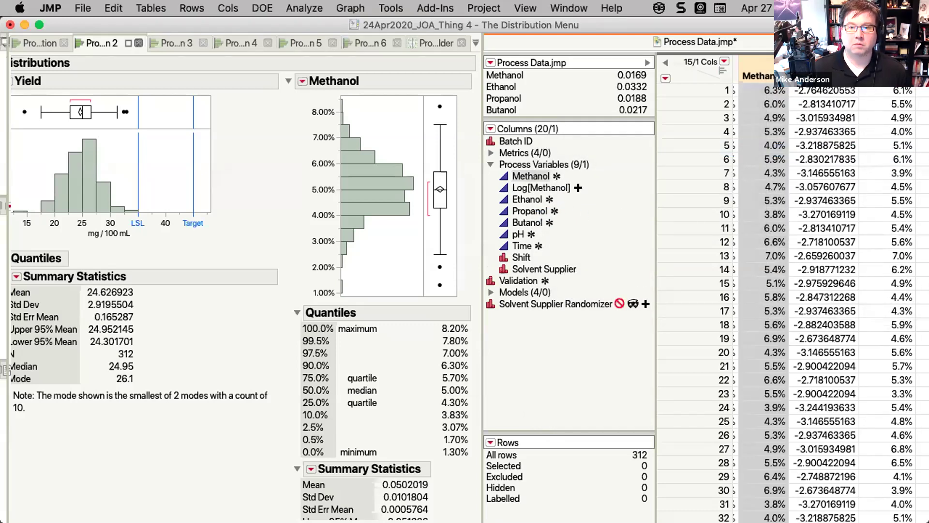
Step: Add the Log[Methanol] column to the distribution report between Yield and Methanol and compare the two methanol distributions
left_click(823, 76)
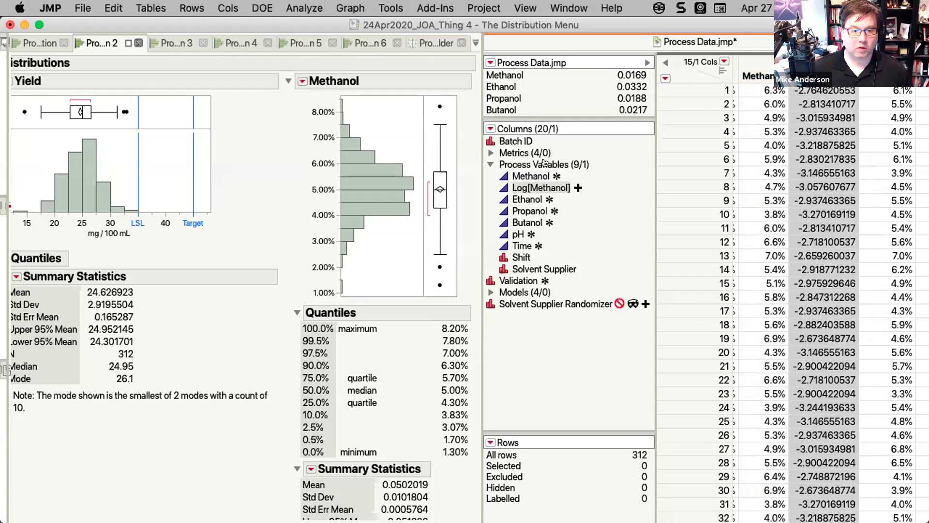
left_click_drag(526, 186, 275, 88)
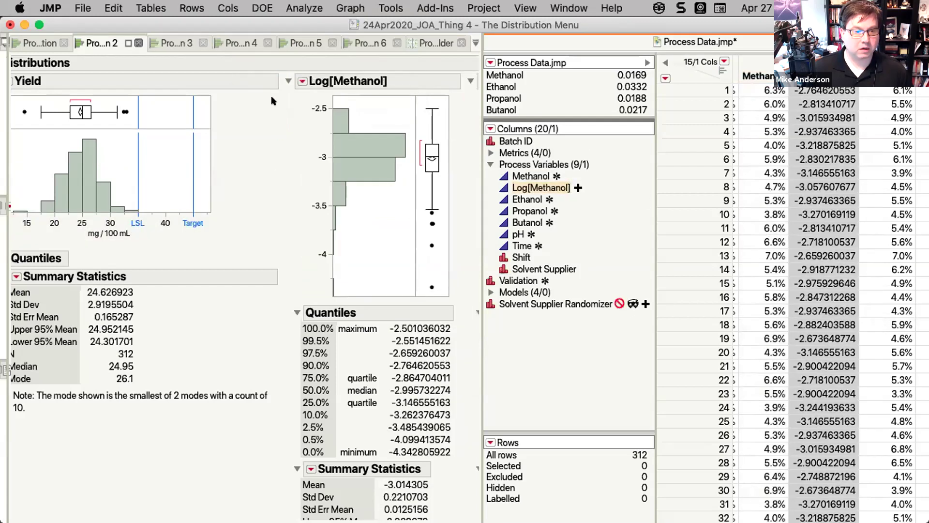
scroll(399, 249, "right", 2)
scroll(400, 250, "right", 6)
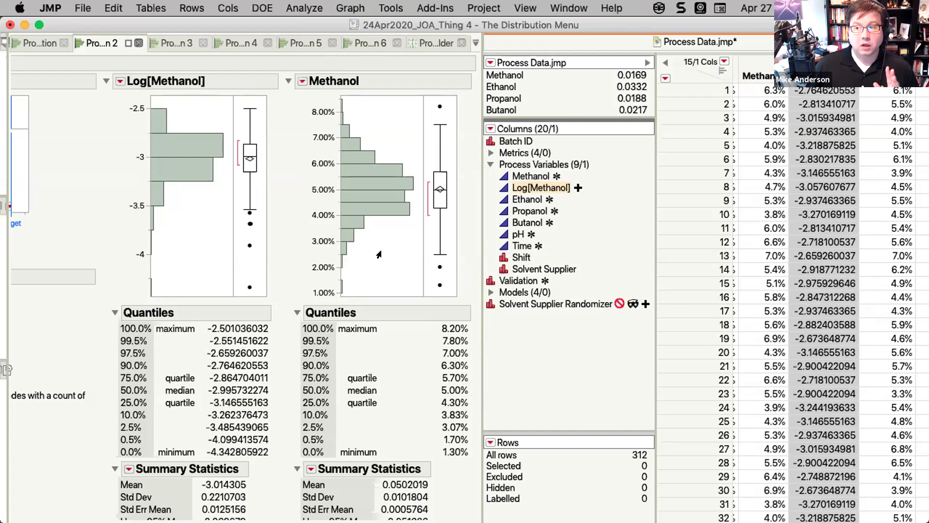
Step: Fit a lognormal distribution to Methanol in the distribution report
left_click(302, 81)
mouse_move(389, 299)
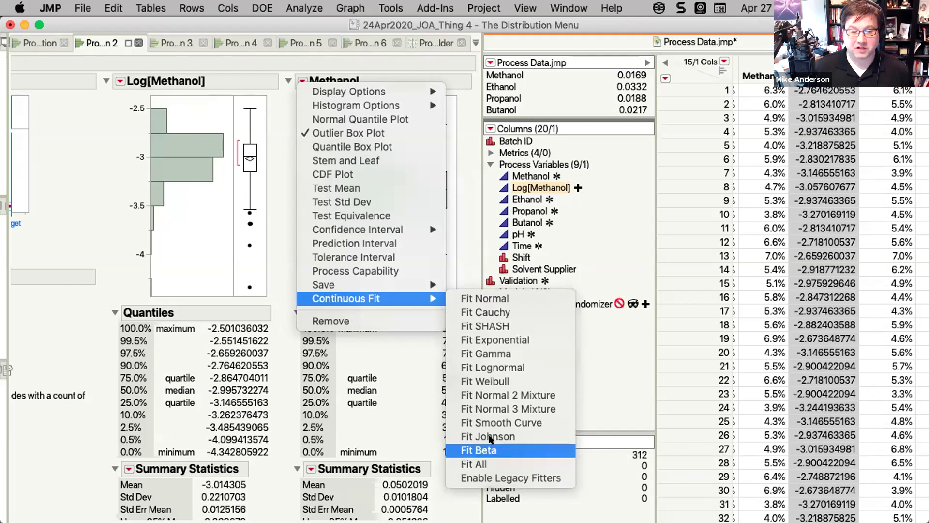
left_click(506, 368)
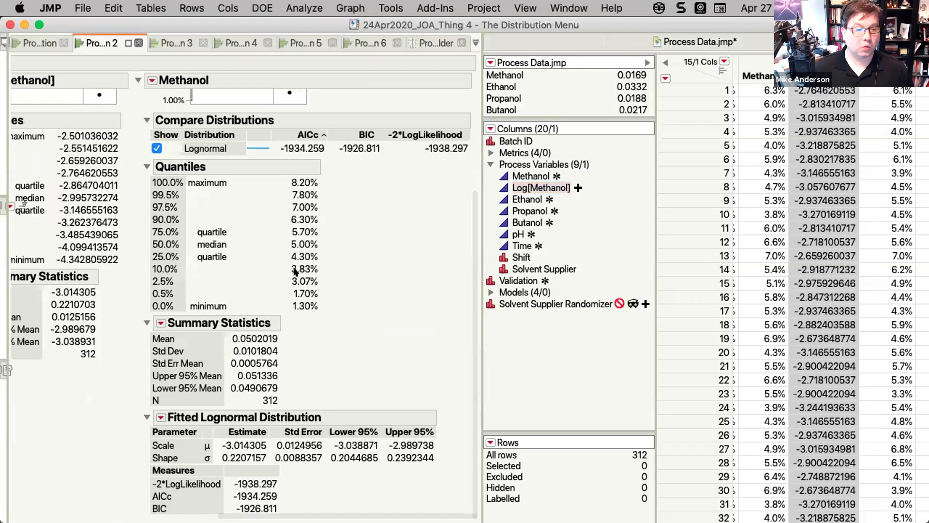
Step: Add a QQ Plot diagnostic to the fitted lognormal distribution of Methanol
left_click(160, 417)
mouse_move(237, 441)
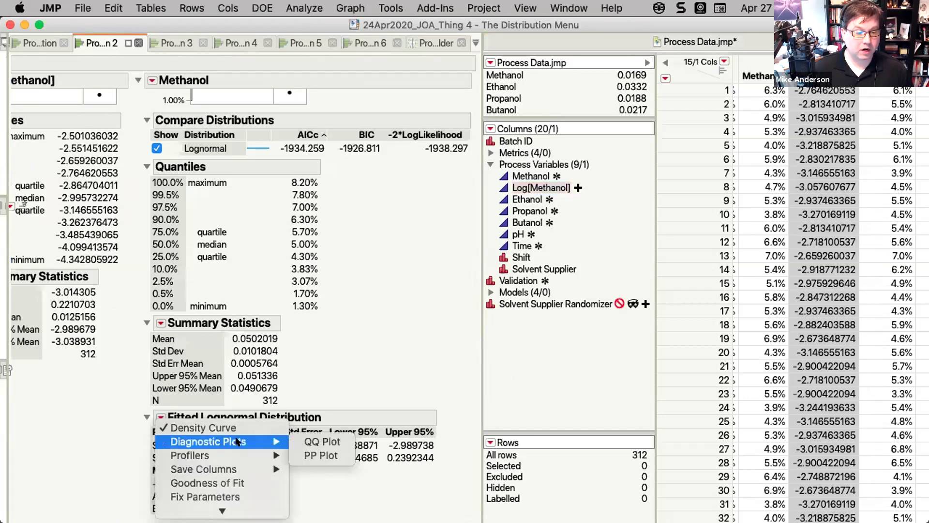
left_click(316, 442)
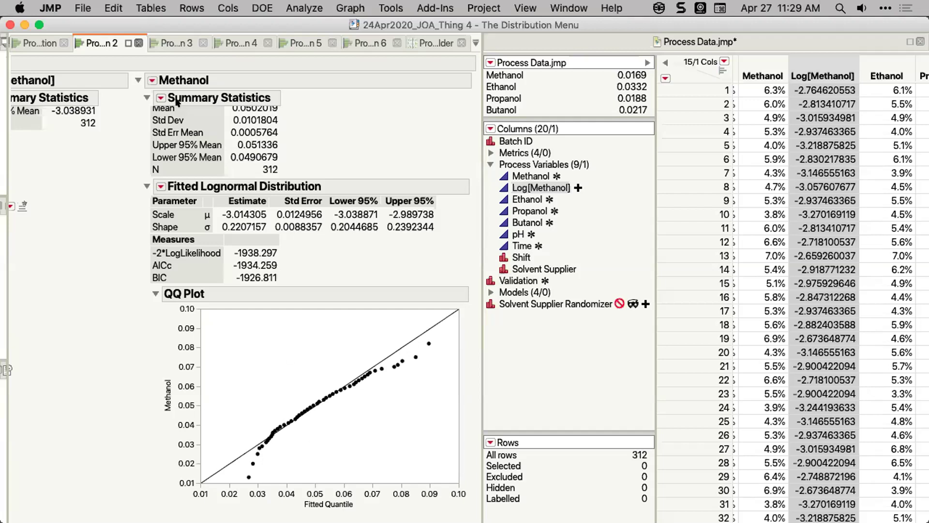
Step: Open a new Graph Builder and widen its pane so all the drop zones fit
left_click(352, 8)
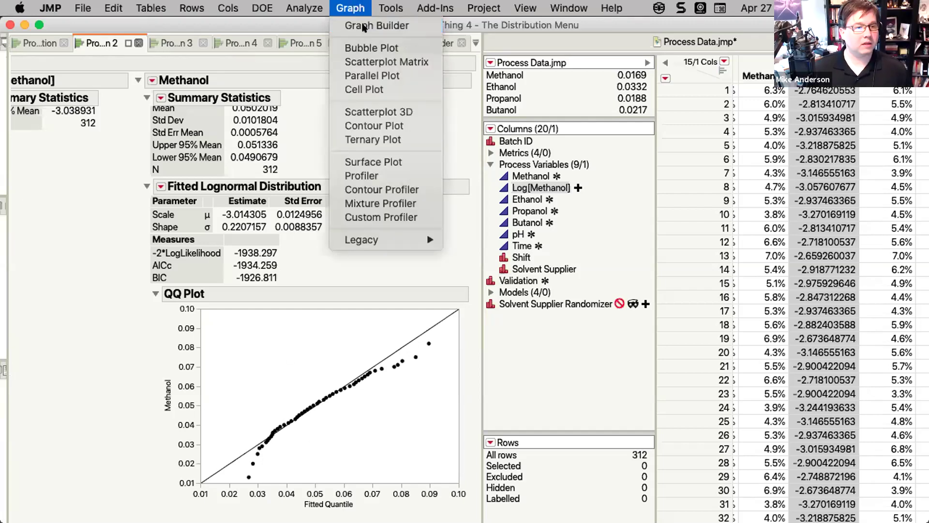
left_click(360, 26)
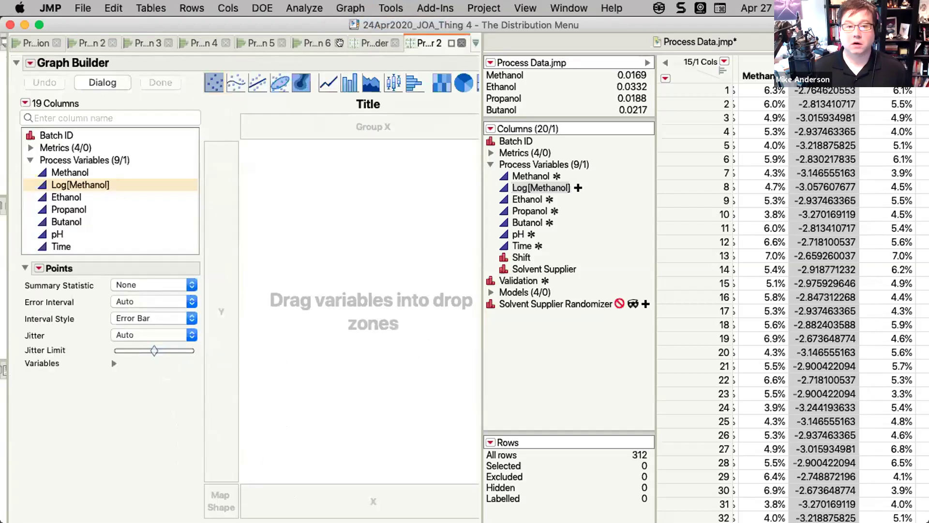
left_click_drag(476, 57, 833, 57)
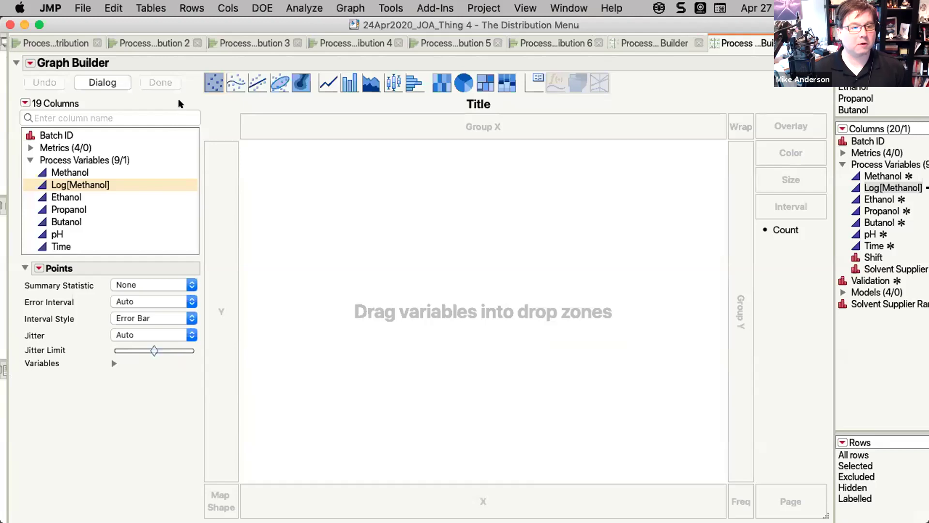
mouse_move(180, 101)
left_mouse_down()
mouse_move(39, 102)
mouse_move(2, 206)
mouse_move(122, 255)
mouse_move(201, 144)
mouse_move(63, 125)
left_mouse_up()
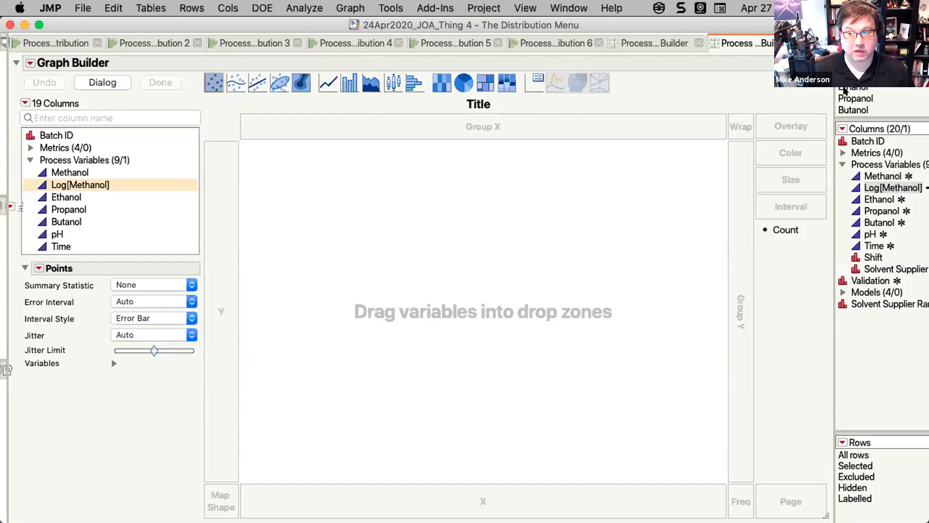
Step: Create a temporary Square transform of Methanol in the Graph Builder column list
left_click(76, 172)
right_click(76, 171)
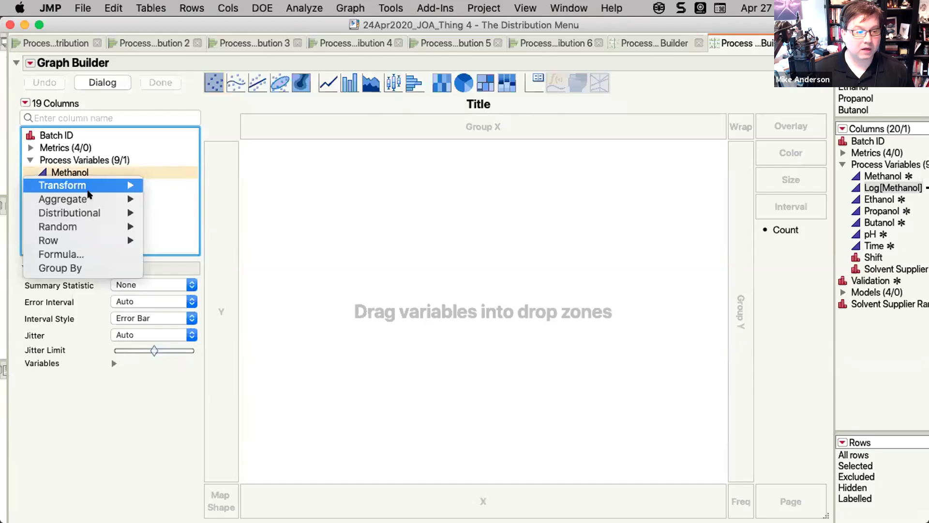
mouse_move(89, 202)
mouse_move(122, 183)
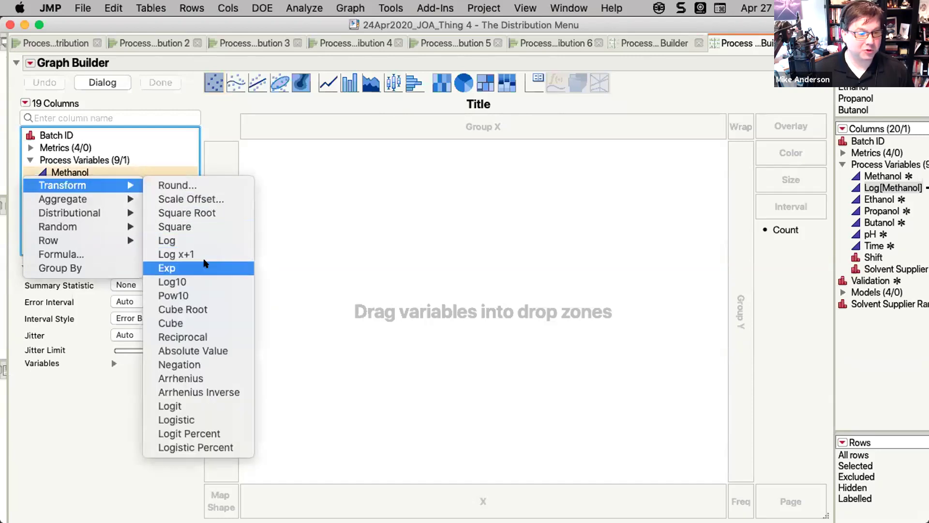
left_click(217, 227)
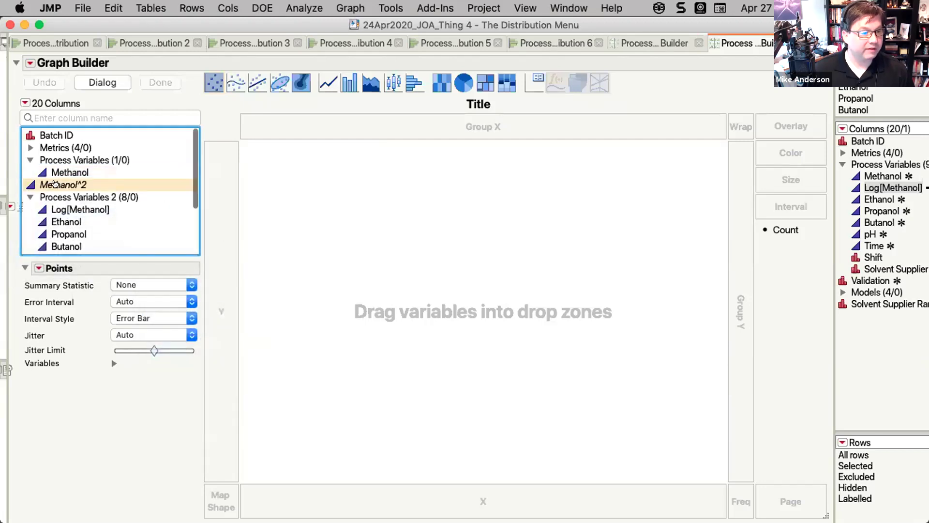
Step: Plot Methanol, Methanol^2 and Log[Methanol] as stacked Y variables, with Methanol uppermost and Log[Methanol] lowest
left_click_drag(55, 184, 213, 212)
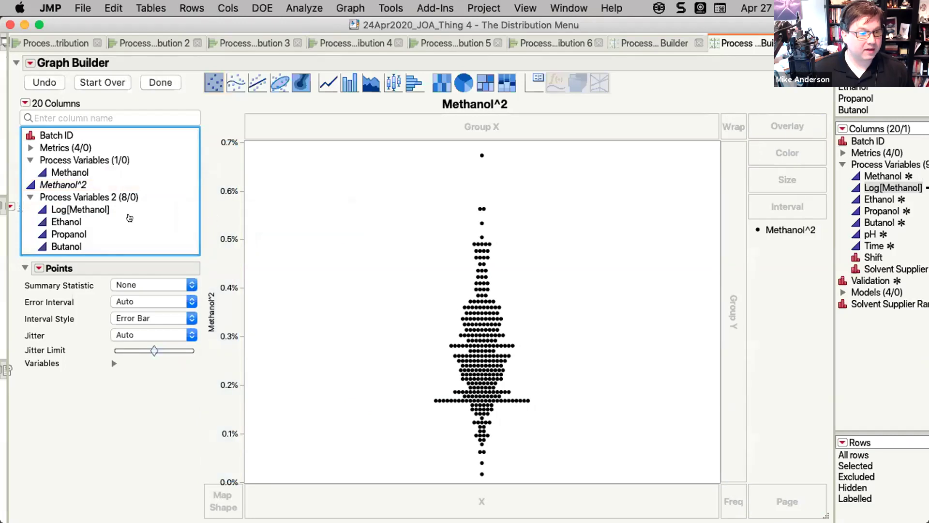
left_click(60, 209)
left_click_drag(59, 209, 228, 428)
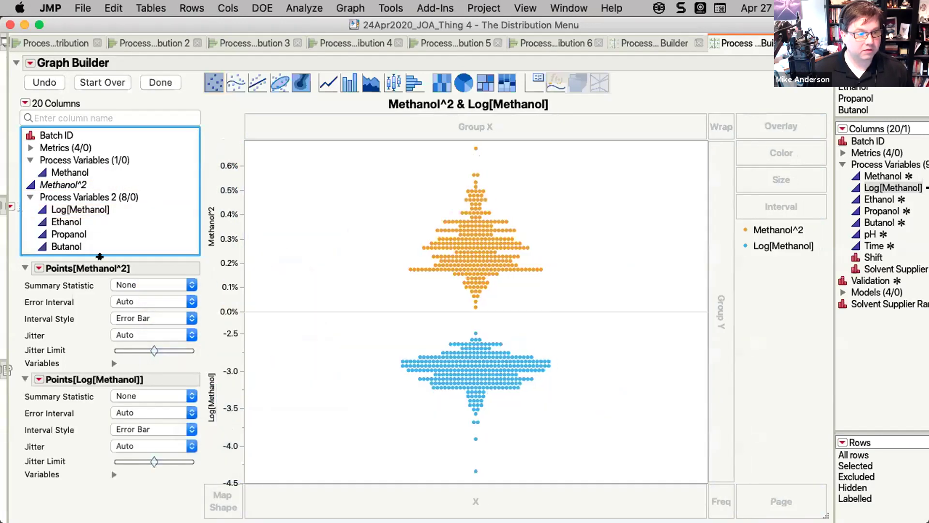
left_click(48, 174)
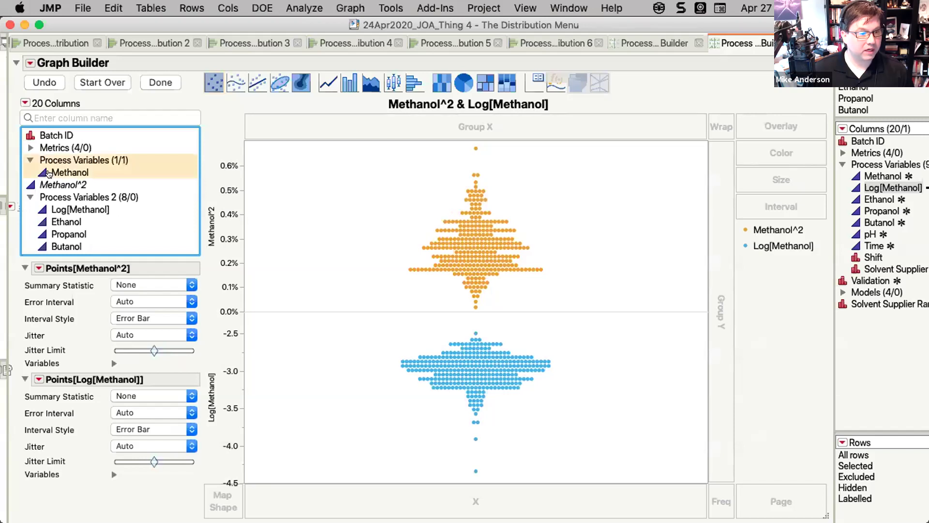
left_click_drag(56, 172, 230, 168)
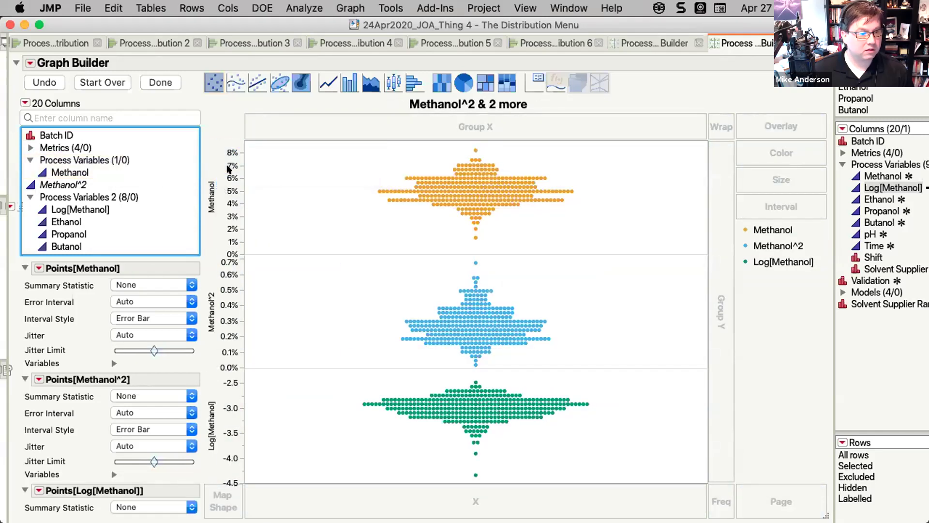
Step: Plot the three methanol variables against Yield on the X axis
left_click(30, 147)
left_click_drag(57, 160, 392, 487)
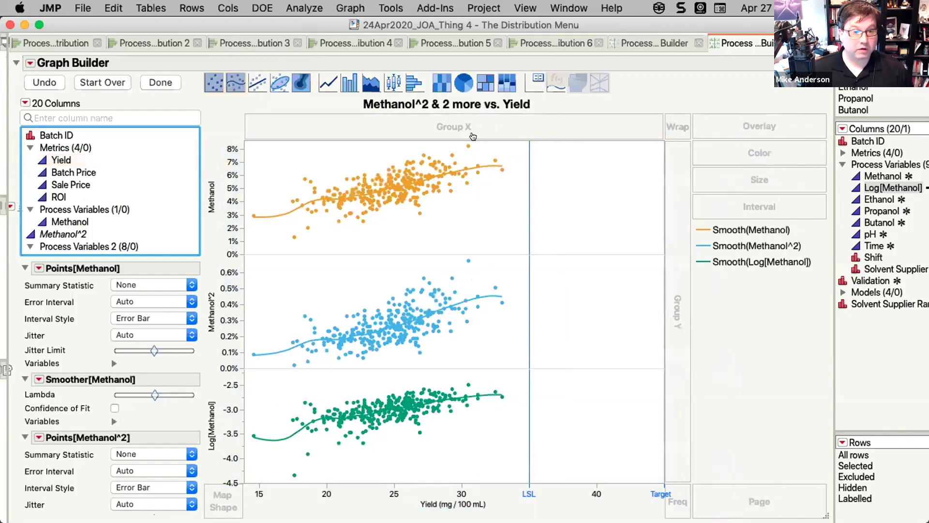
Step: Change the graph of the three methanol variables to histograms and remove Yield from the X axis
left_click(407, 84)
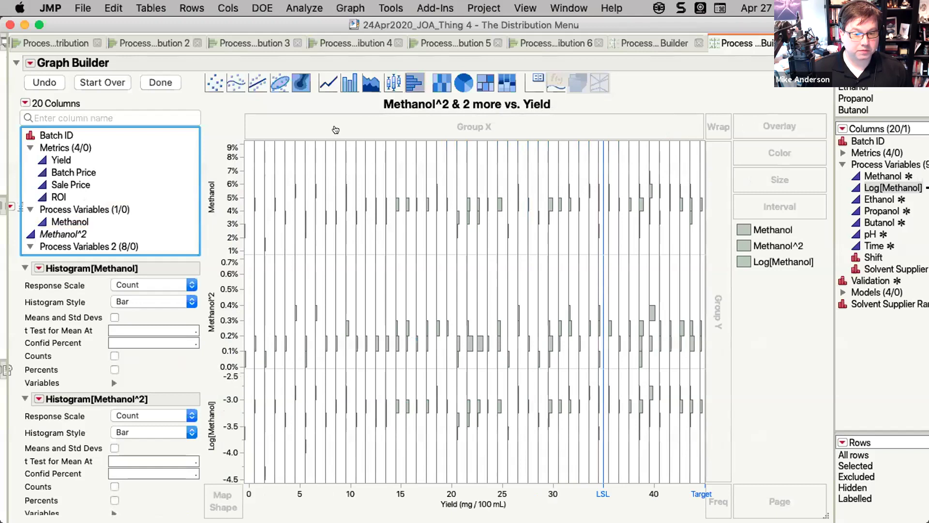
right_click(451, 494)
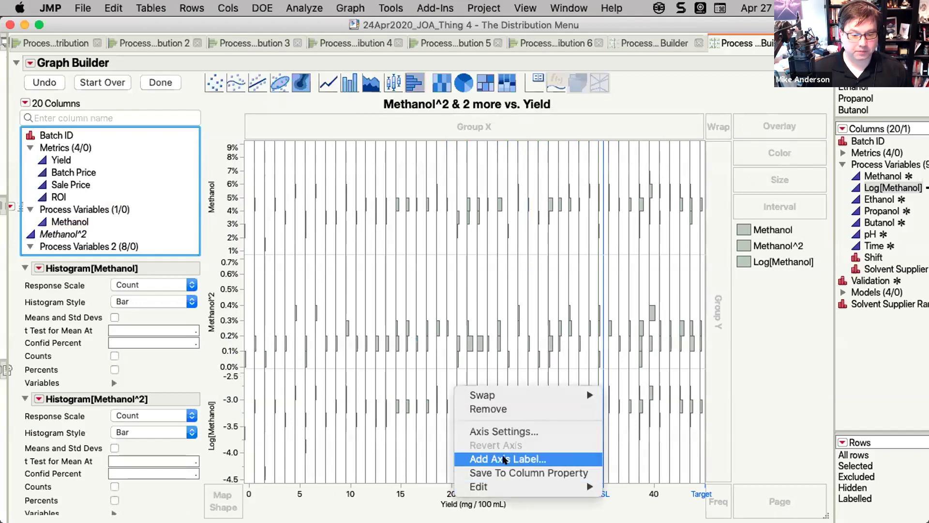
key("Escape")
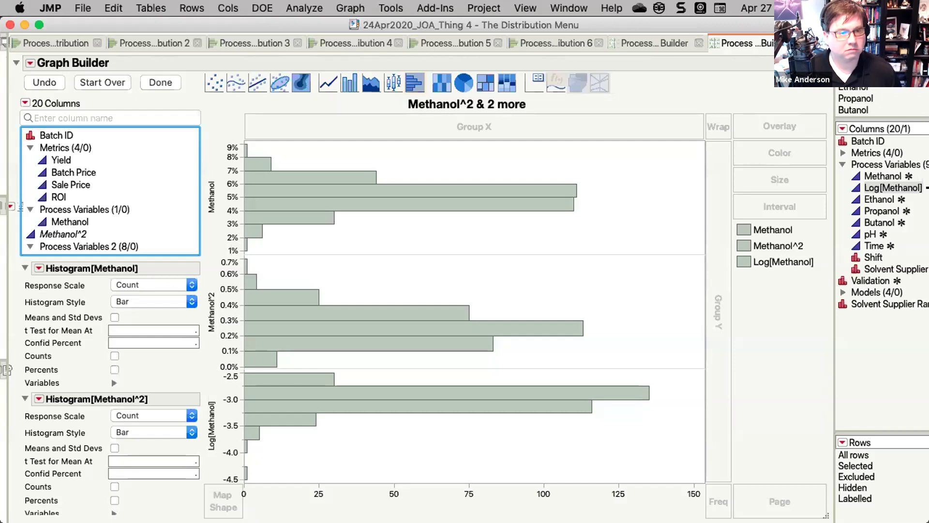
Step: Look through the first, second and third distribution reports
left_click(129, 41)
scroll(422, 266, "up", 10)
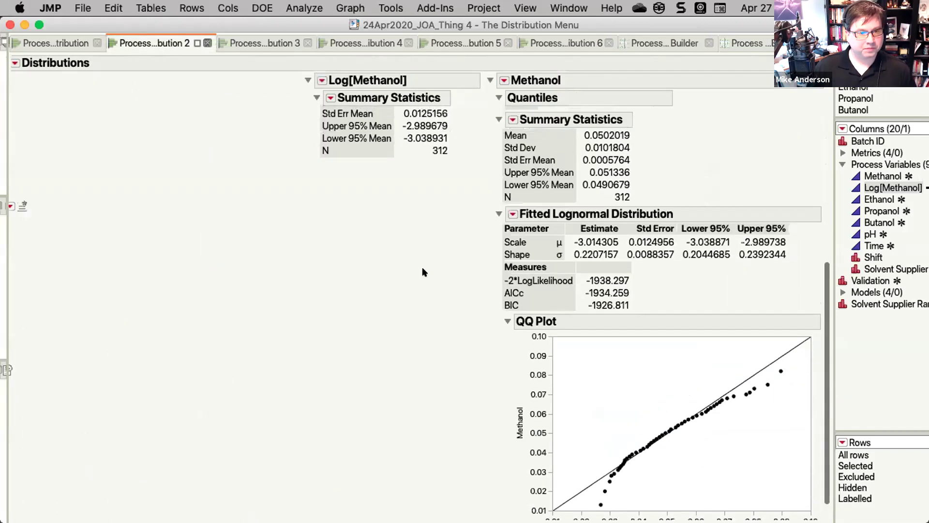
left_click(56, 41)
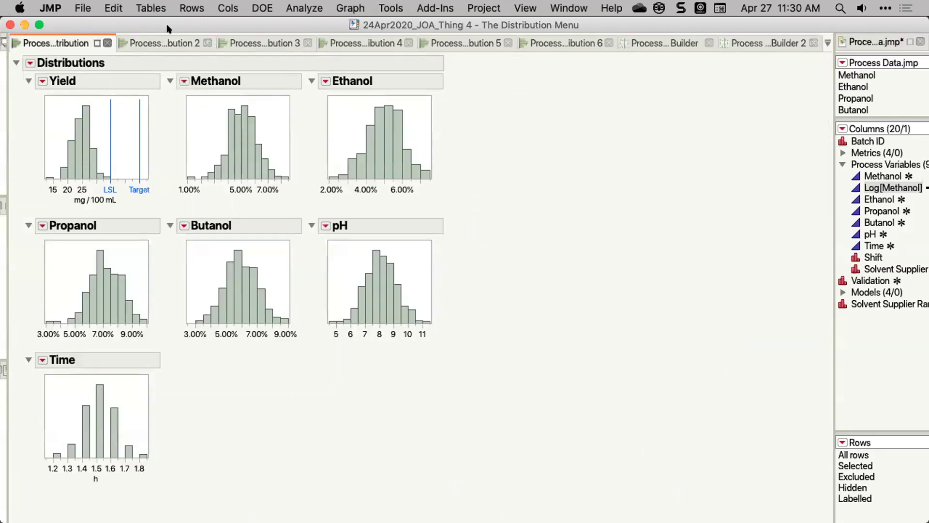
left_click(177, 38)
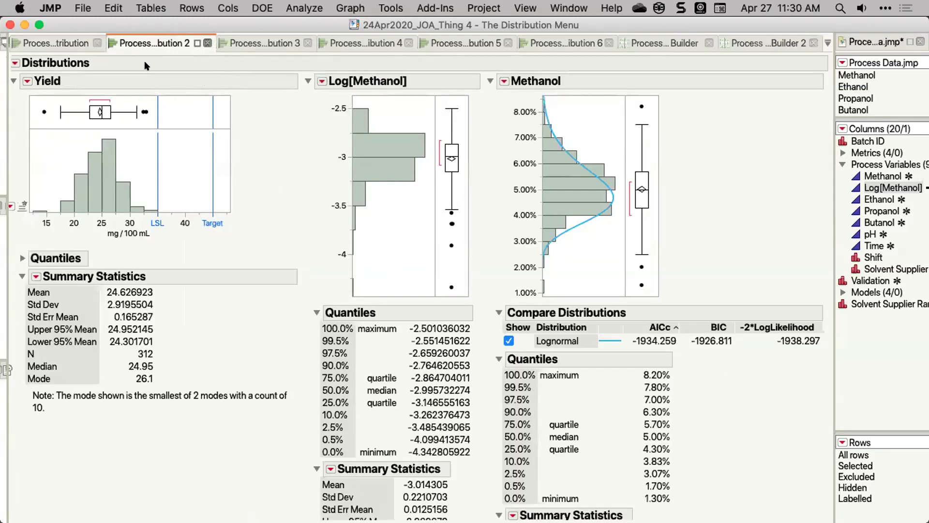
left_click(255, 39)
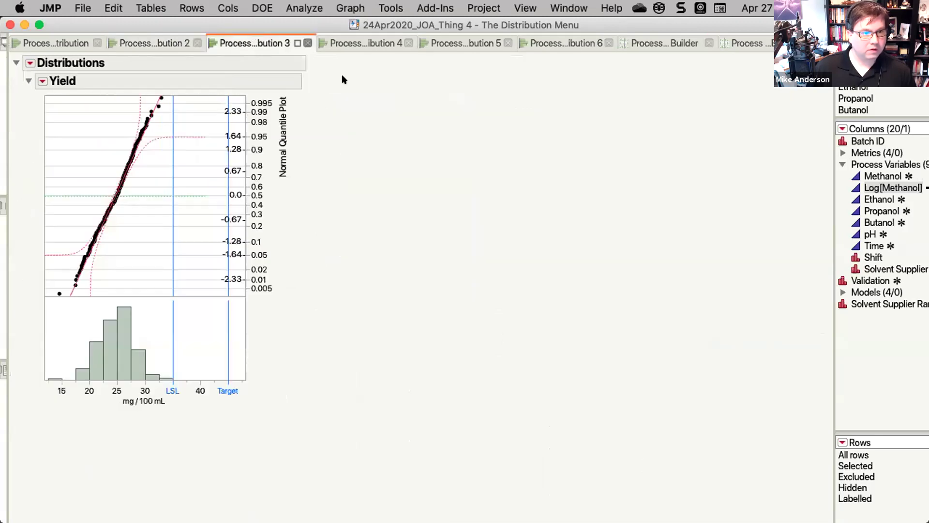
Step: Open the PValue animation for the Yield mean test against 28 and shift the hypothesized mean to about 27.91
left_click(349, 41)
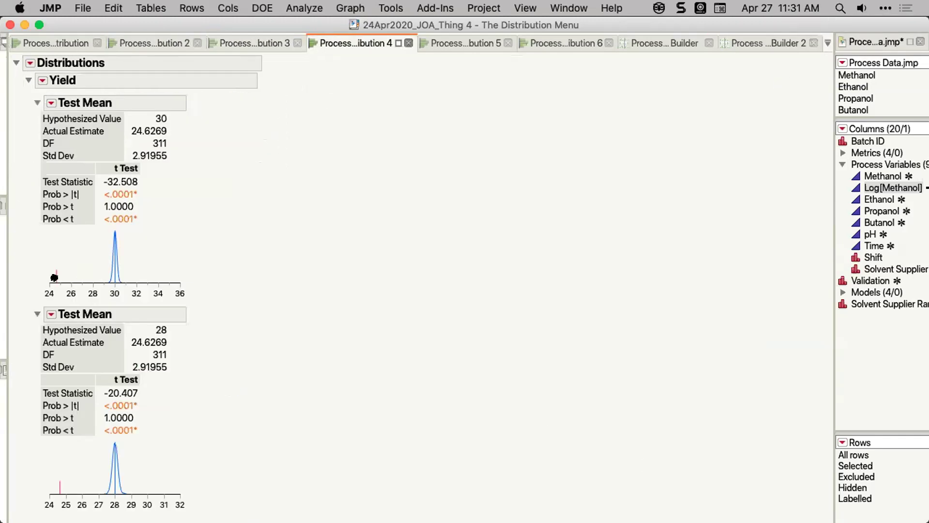
left_click(51, 313)
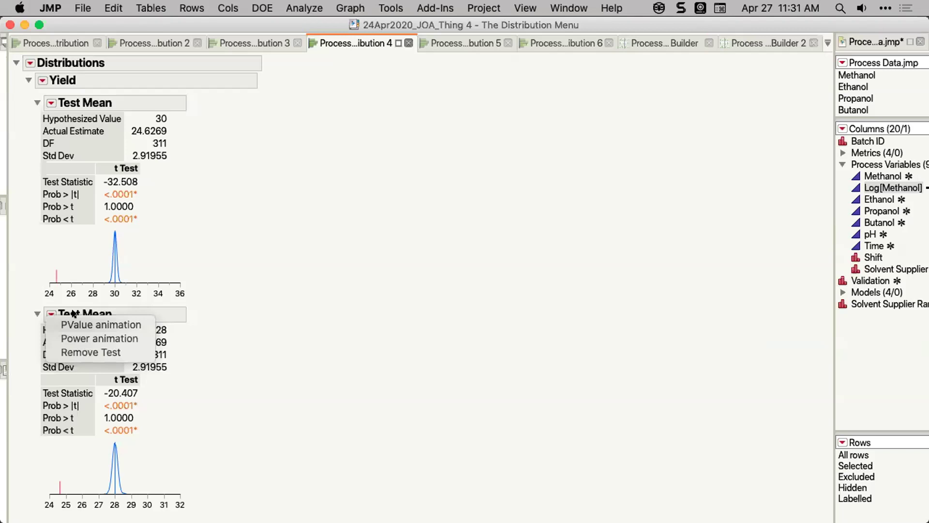
left_click(109, 324)
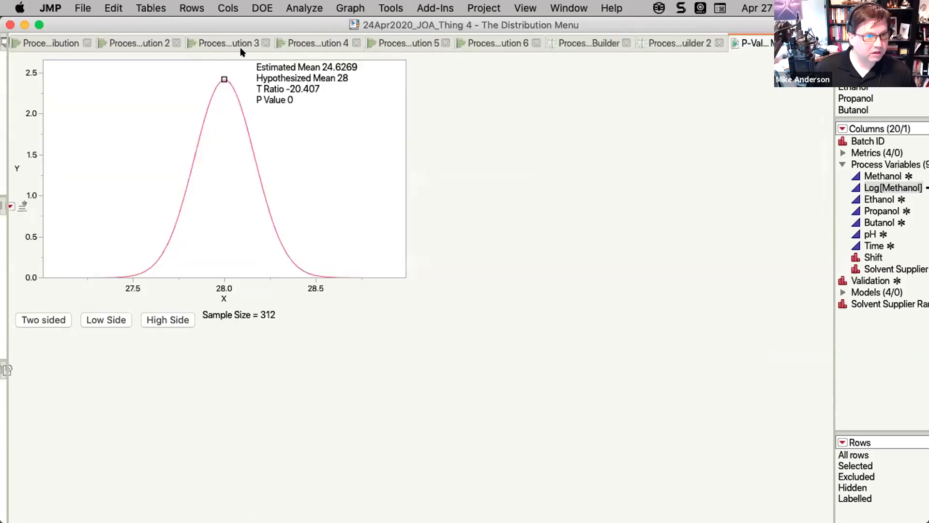
mouse_move(224, 79)
left_mouse_down()
mouse_move(143, 80)
mouse_move(242, 78)
mouse_move(207, 79)
left_mouse_up()
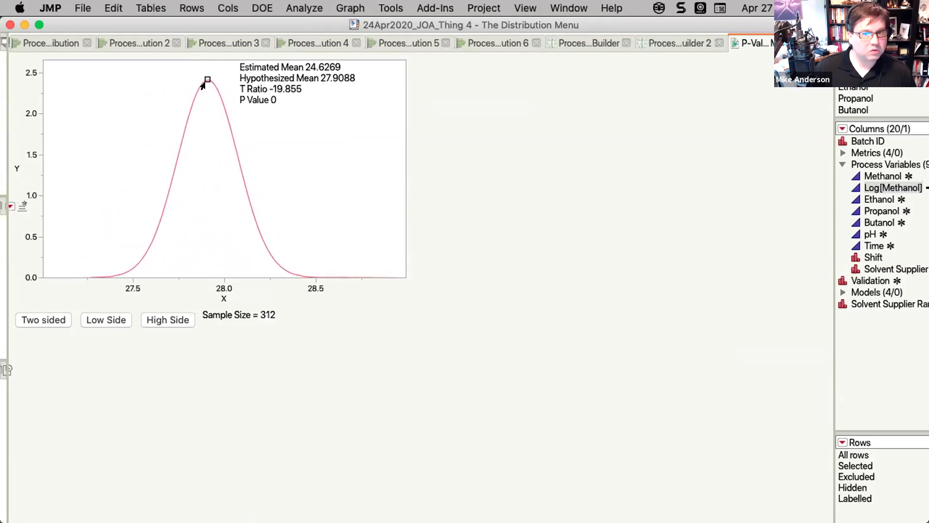
Step: Open the Power animation for the Yield mean test against 28 and try to move its curve handle
left_click(233, 38)
left_click(324, 35)
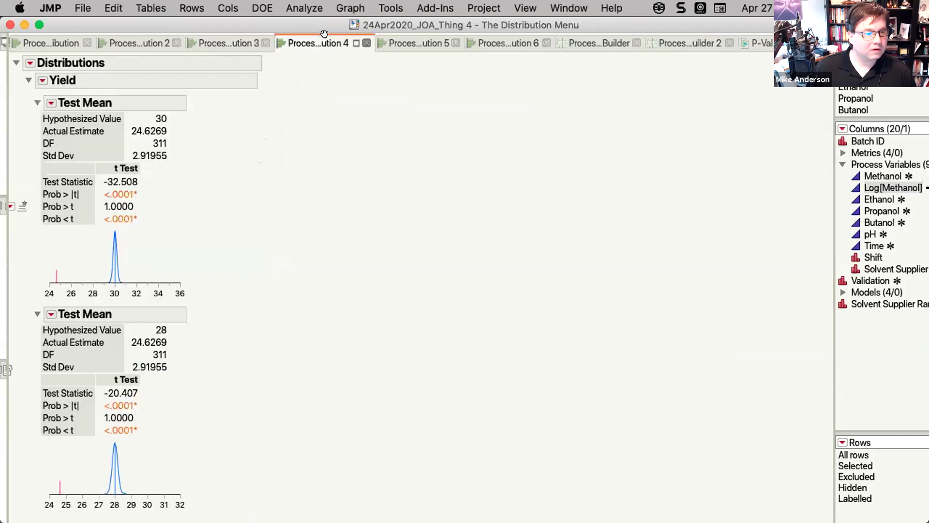
left_click(48, 314)
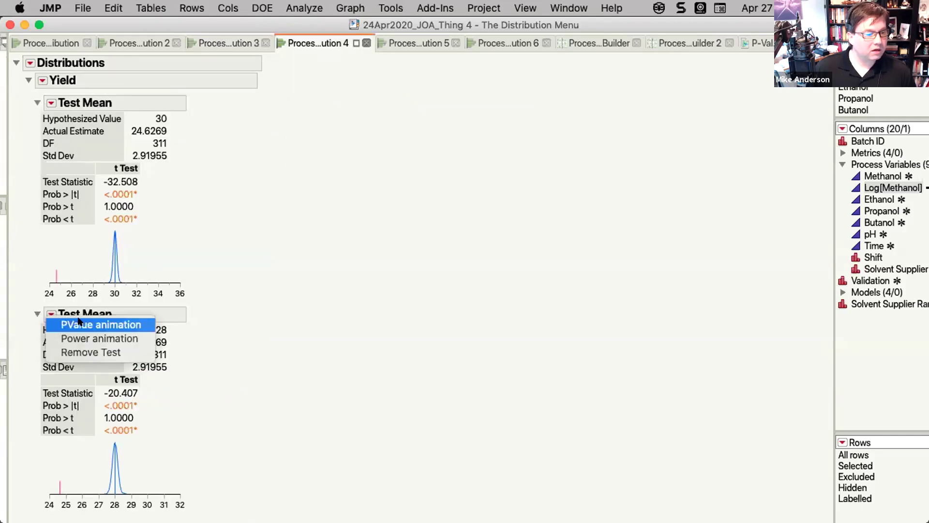
left_click(119, 338)
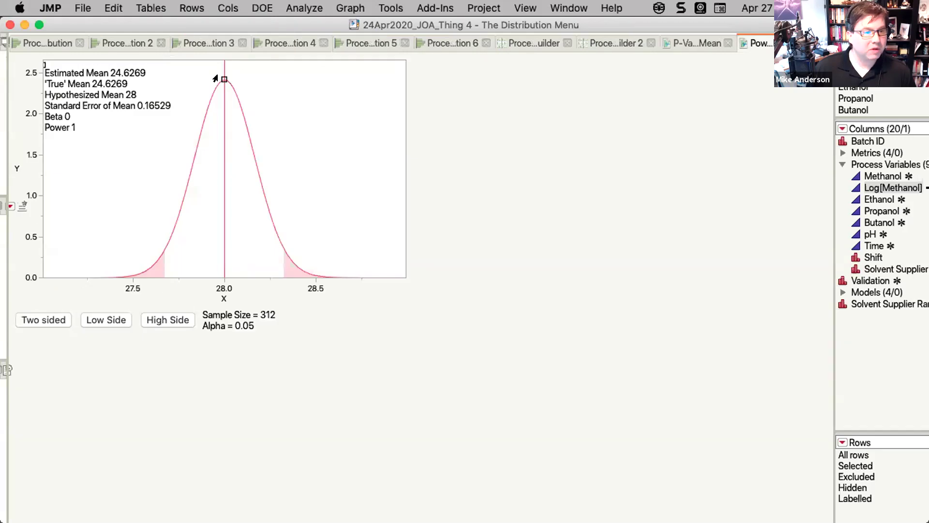
left_click_drag(222, 79, 217, 99)
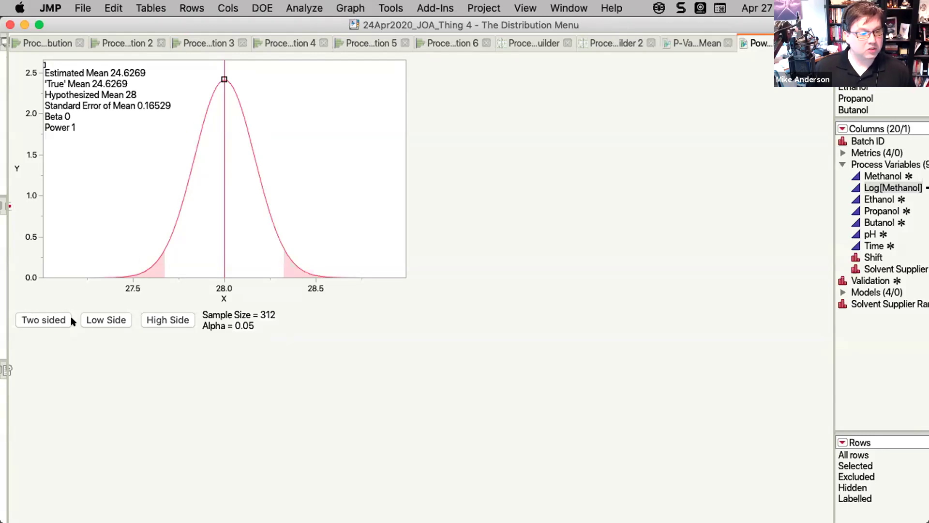
Step: Switch the power animation to a Low Side test and after that to a High Side test
left_click(90, 322)
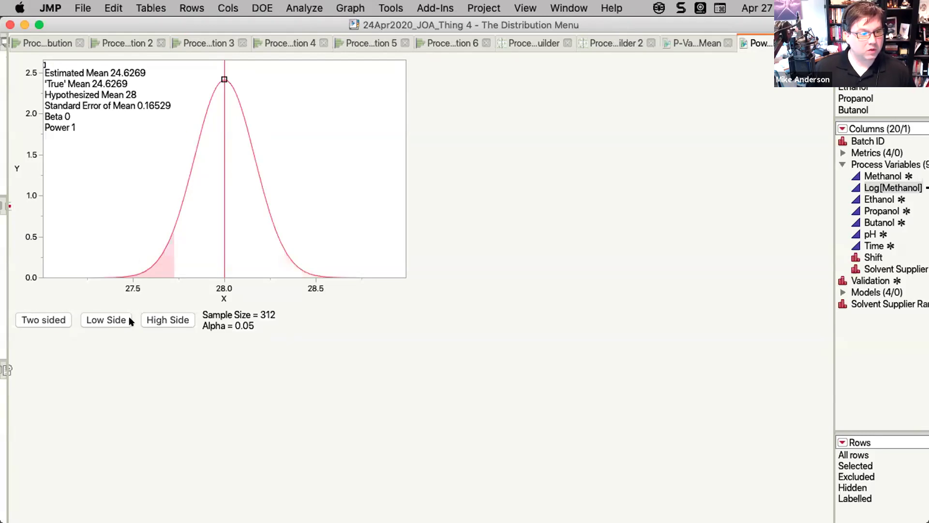
left_click(180, 320)
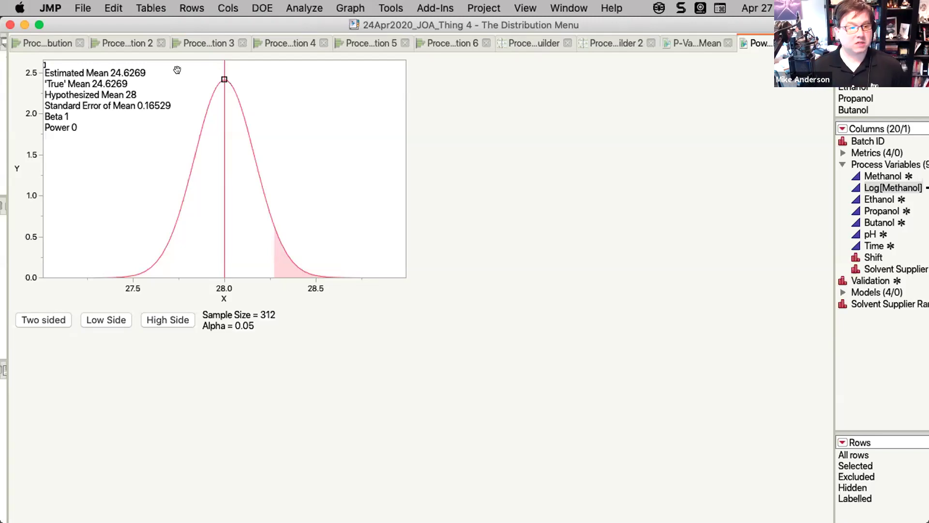
left_click_drag(222, 67, 239, 73)
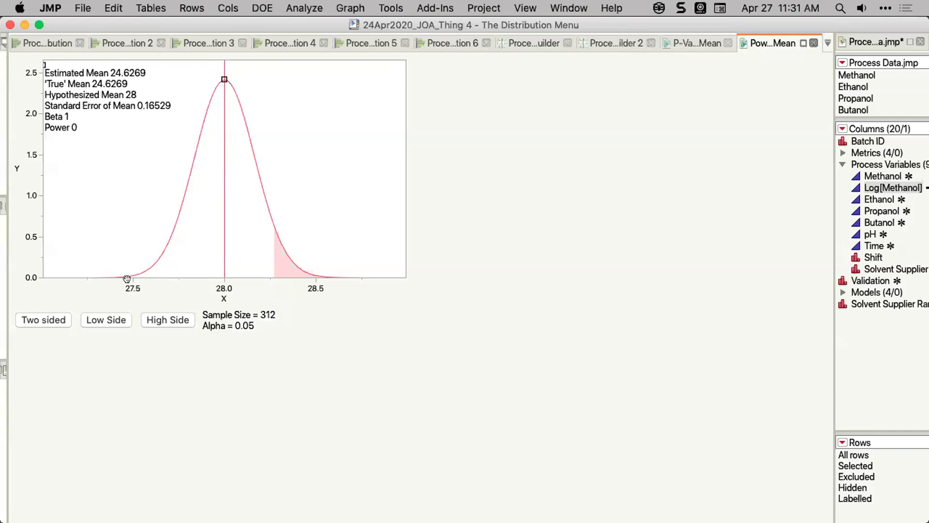
Step: Rescale the power plot's X axis to span about 24 to 30 and move the 'True' mean to about 26.67
left_click_drag(309, 282, 30, 260)
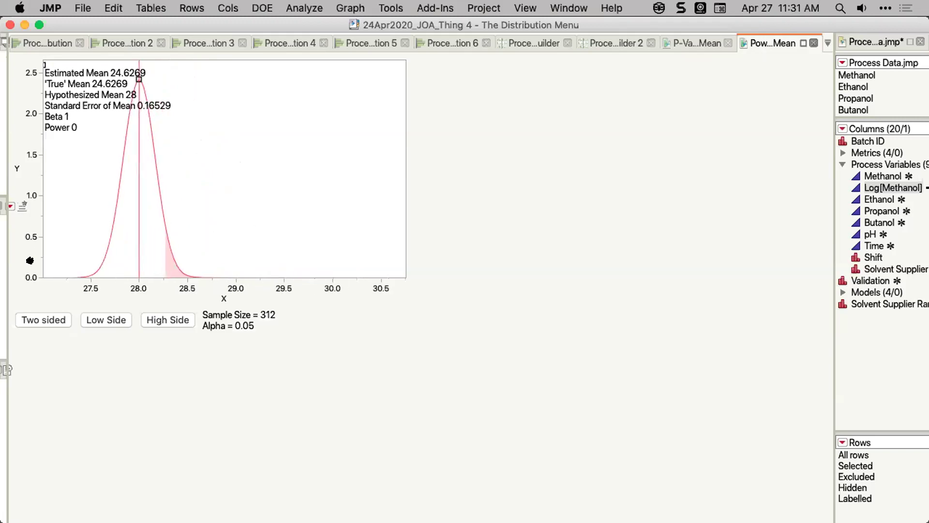
left_click_drag(66, 286, 392, 272)
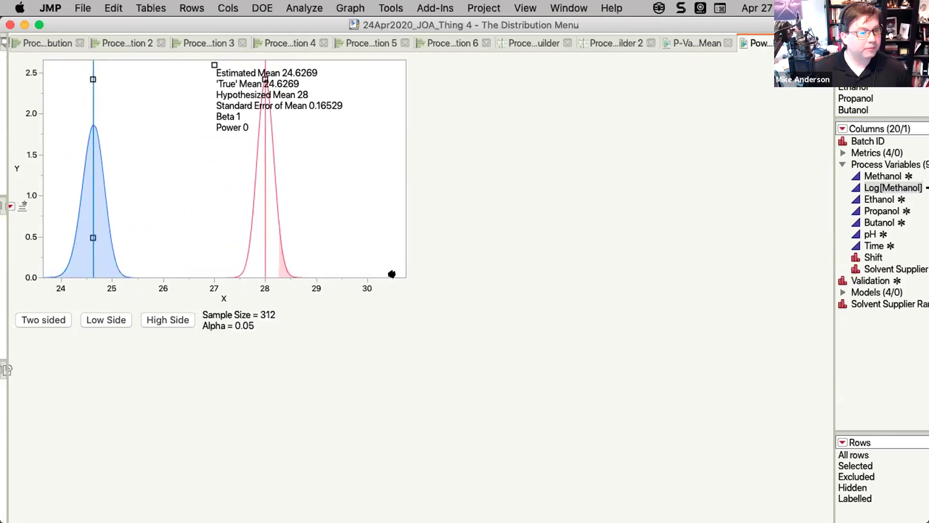
left_click_drag(93, 79, 198, 82)
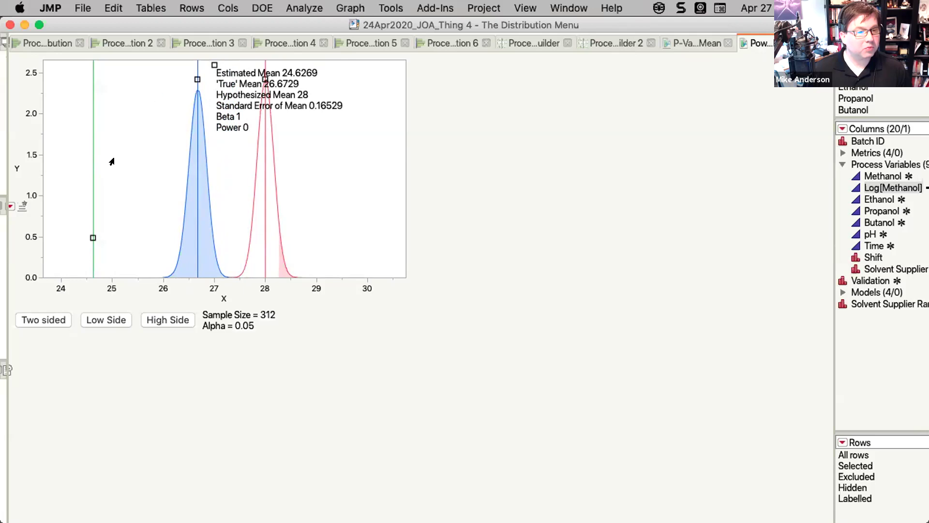
Step: Move the estimated mean in the power animation to about 27.37
left_click_drag(90, 239, 227, 238)
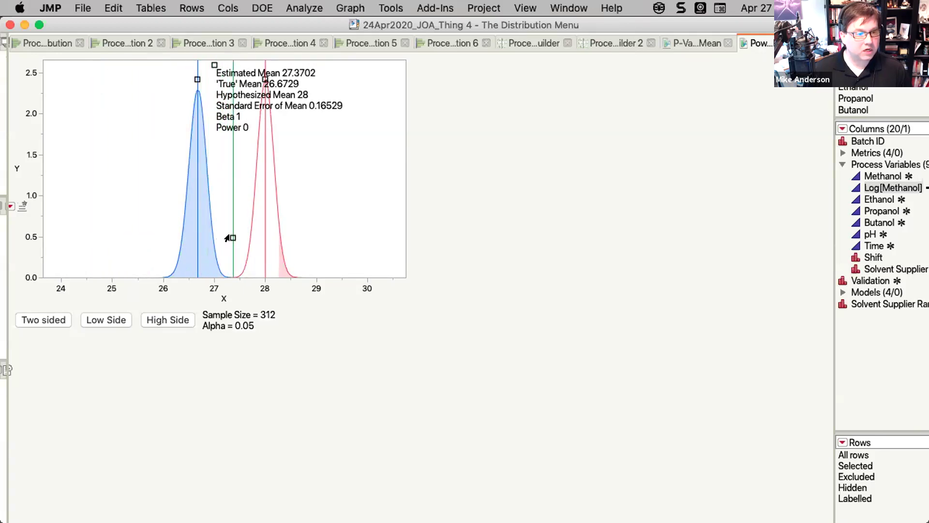
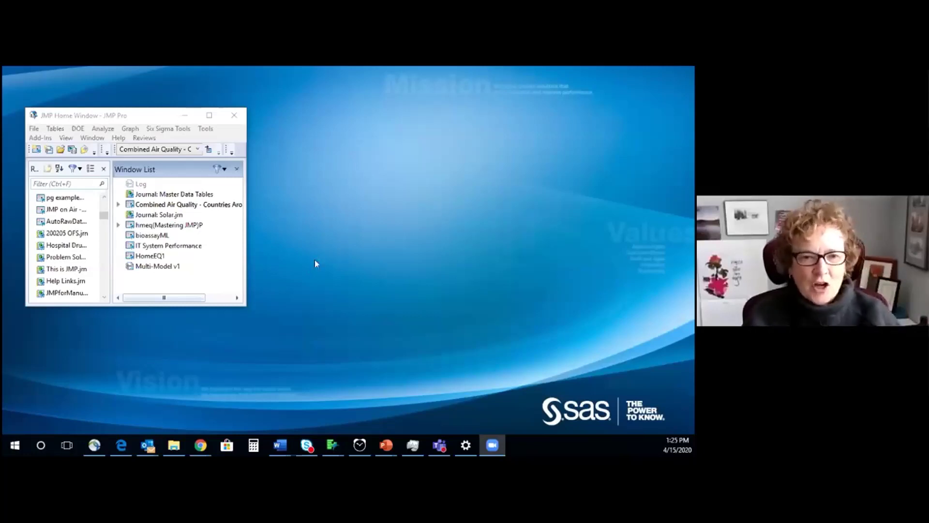
left_click(34, 128)
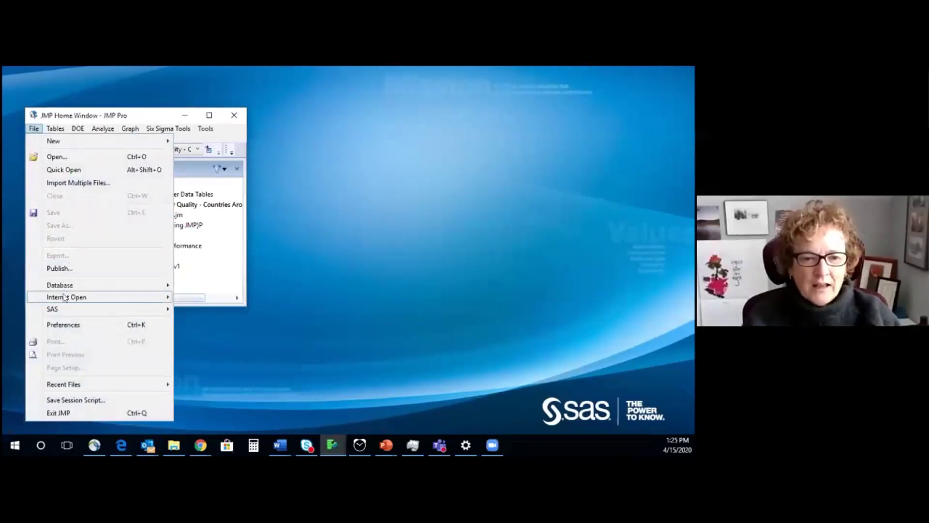
mouse_move(66, 297)
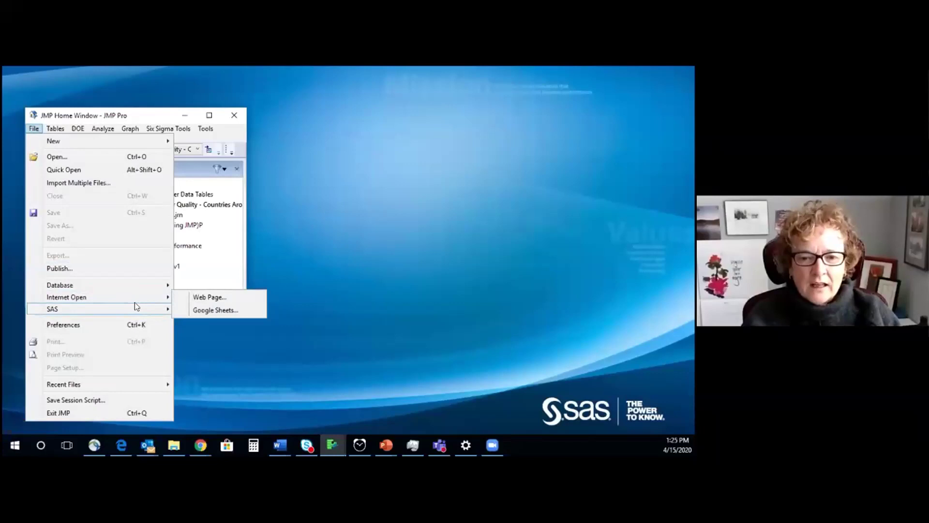
left_click(209, 297)
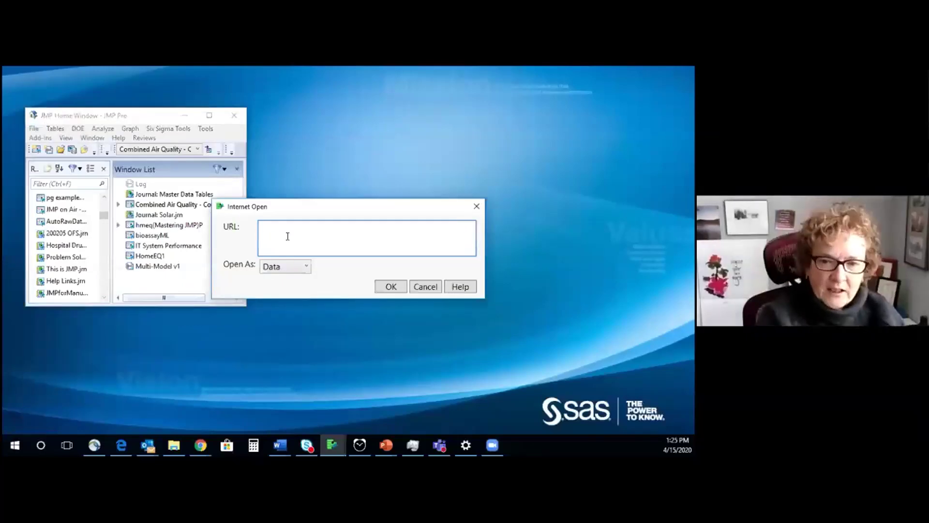
type("http://en.wikipedia.org/wiki/list_of_U.S._state_birds")
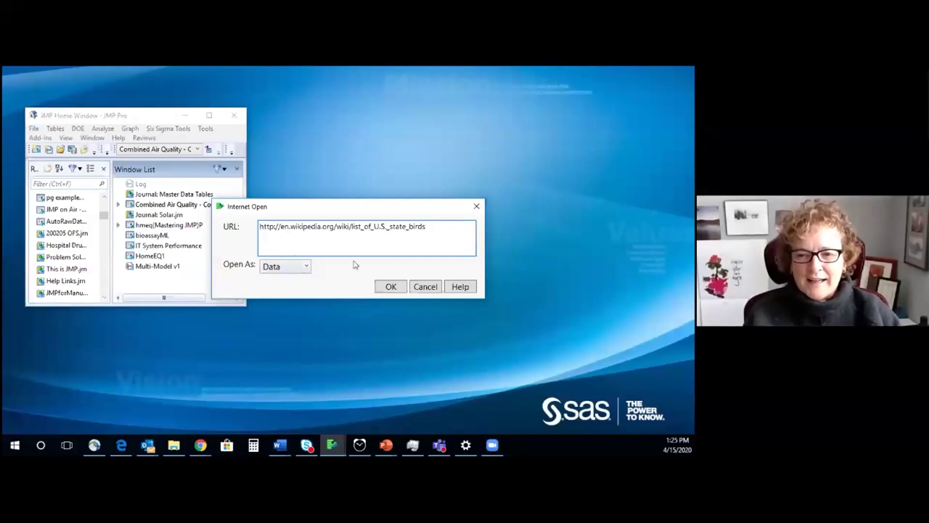
left_click(301, 267)
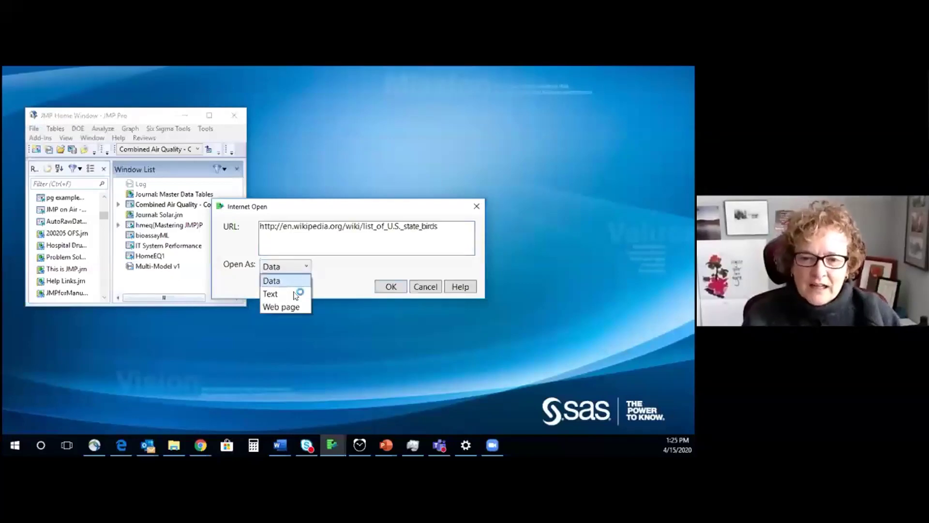
left_click(289, 280)
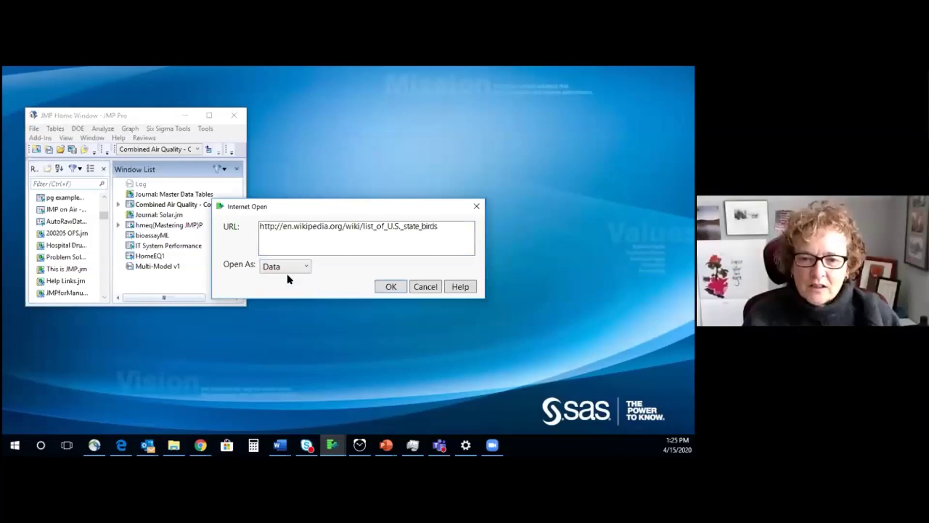
left_click(382, 287)
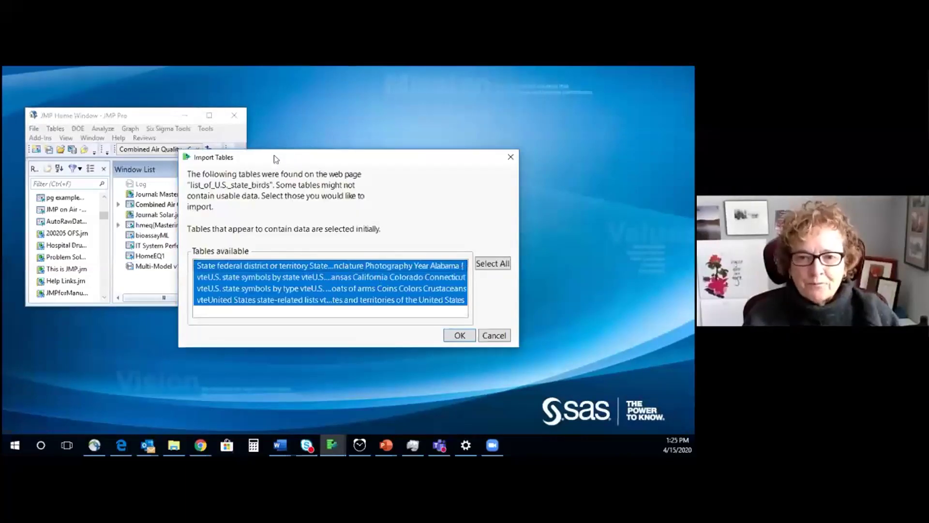
Step: Import only the first table, the one listing state, district or territory birds, and enlarge the resulting data table window
left_click_drag(274, 155, 187, 148)
left_click(164, 258)
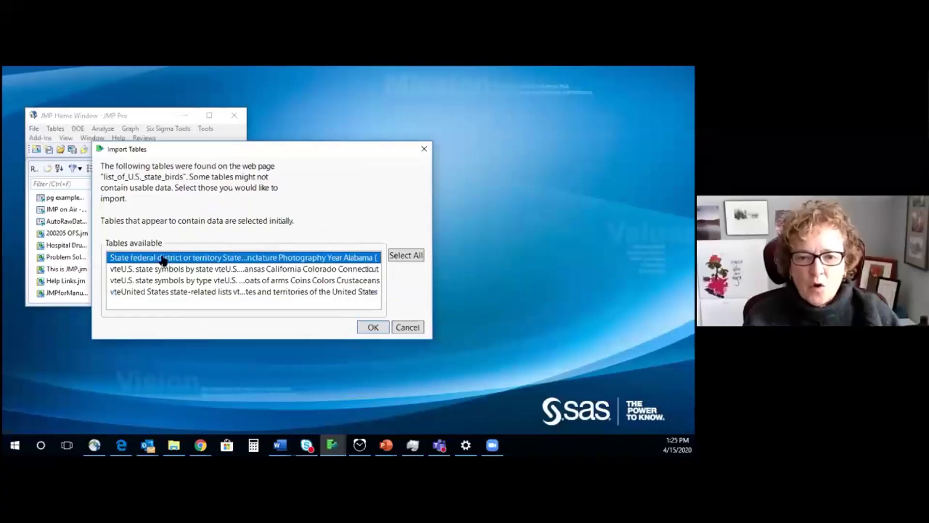
left_click_drag(429, 284, 540, 286)
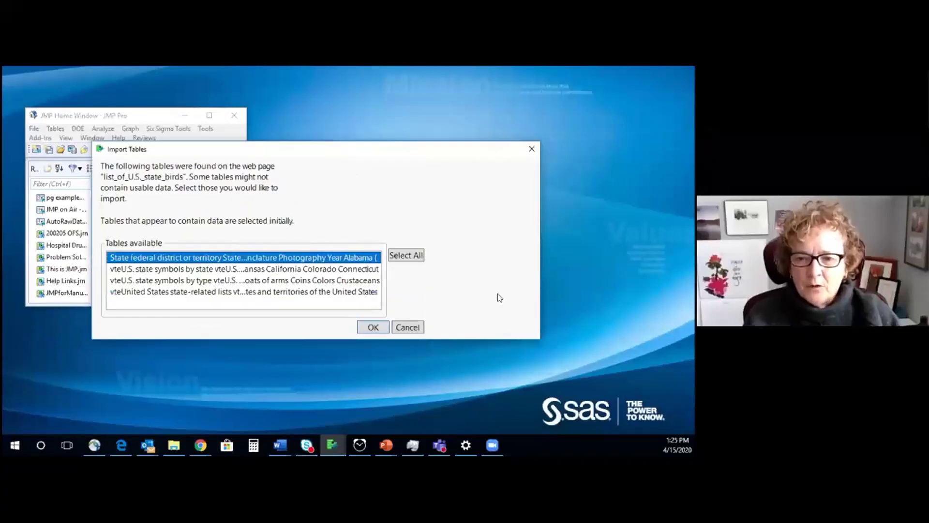
left_click_drag(387, 279, 450, 278)
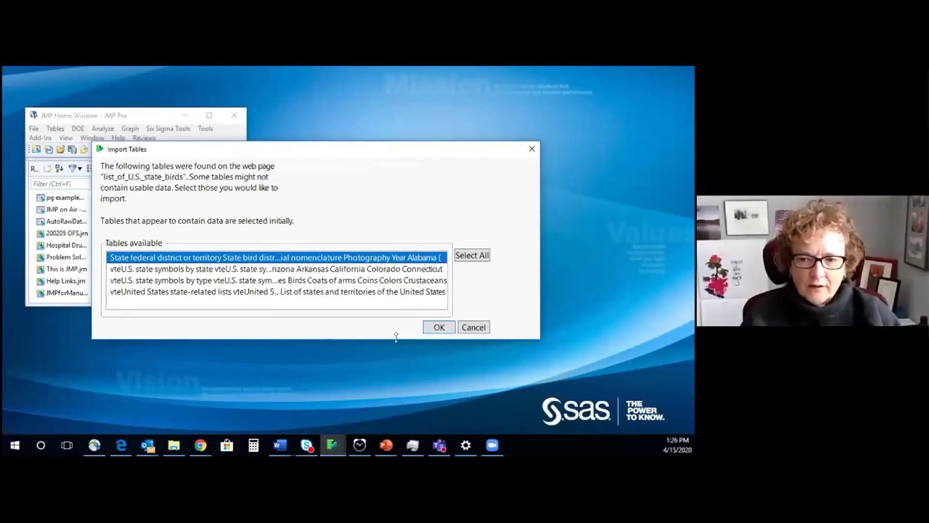
left_click(439, 326)
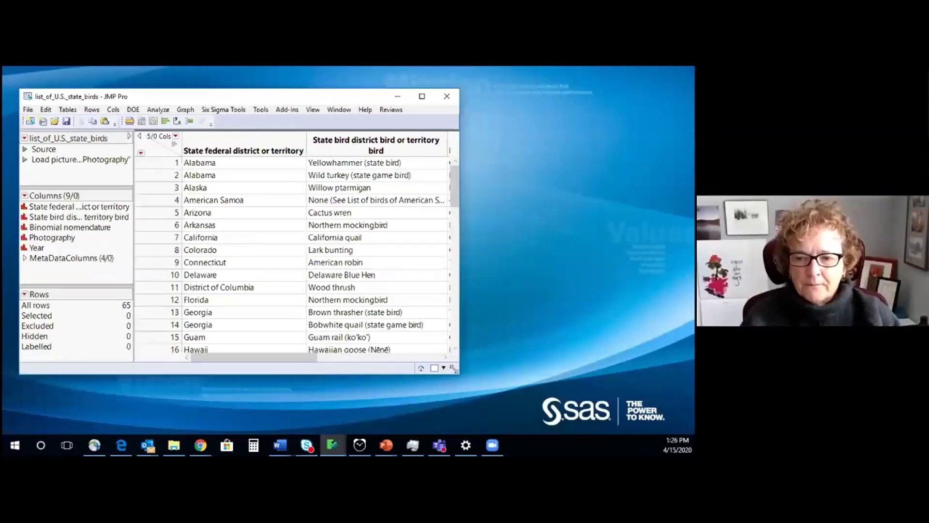
left_click_drag(454, 370, 519, 424)
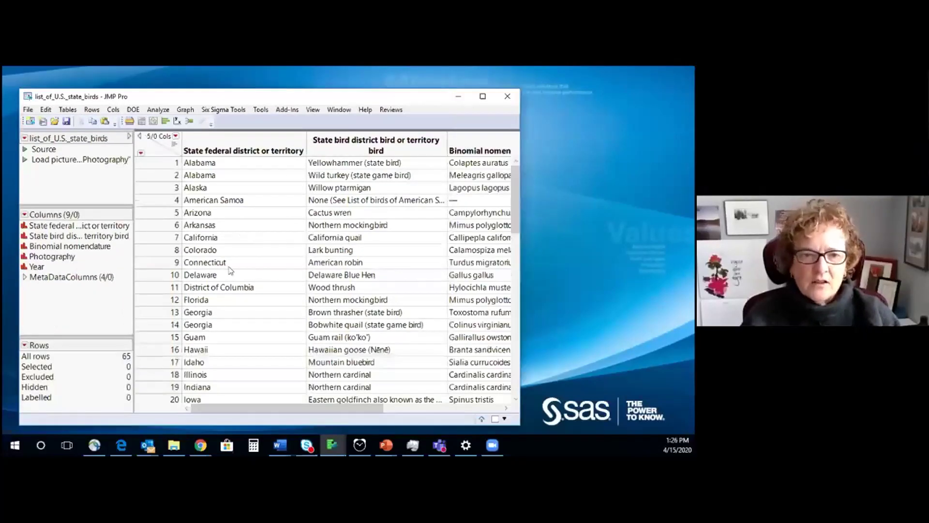
left_click_drag(134, 265, 126, 271)
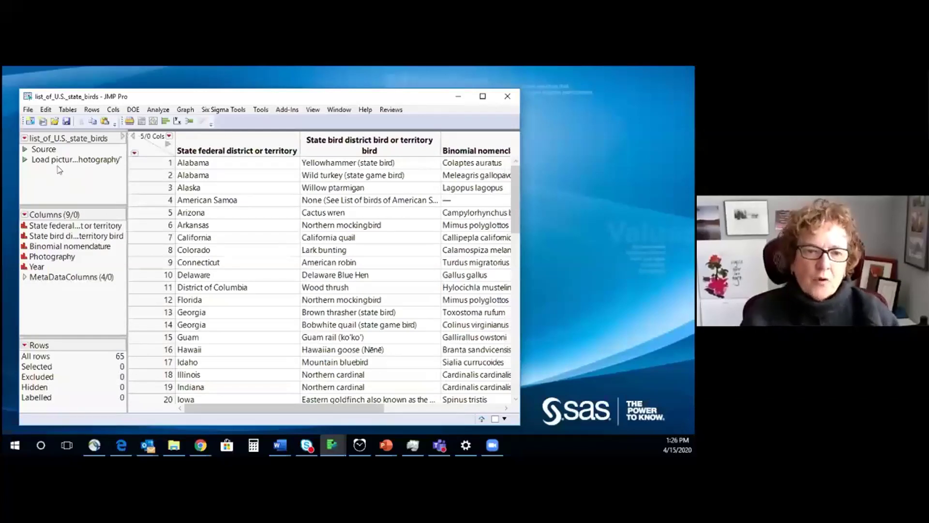
Step: Run the table script that loads pictures for Photography and make the rows tall enough to show the bird images clearly
left_click(25, 160)
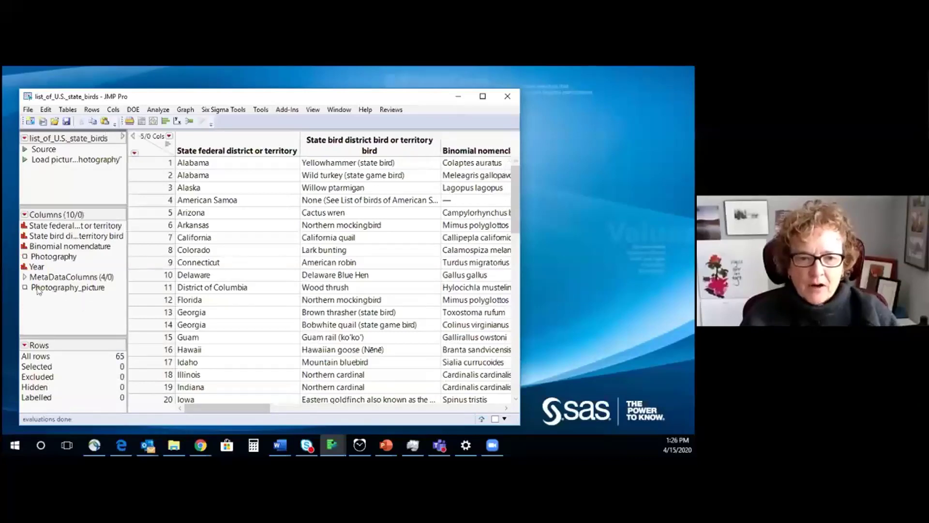
left_click_drag(216, 409, 419, 412)
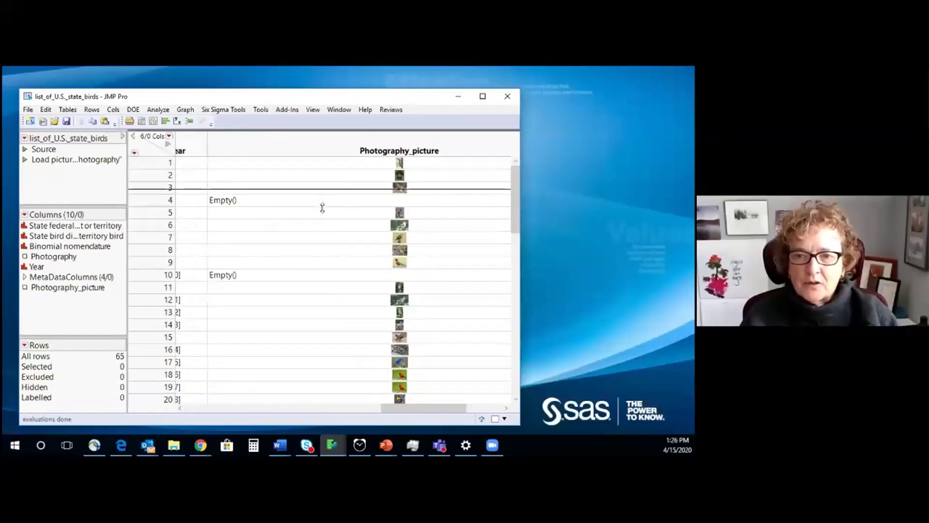
left_click_drag(322, 208, 322, 210)
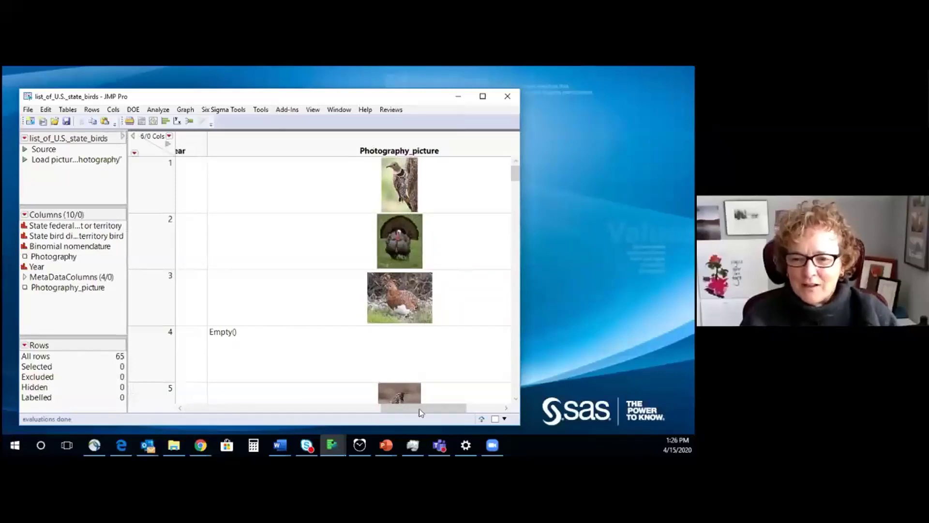
left_click_drag(411, 409, 197, 403)
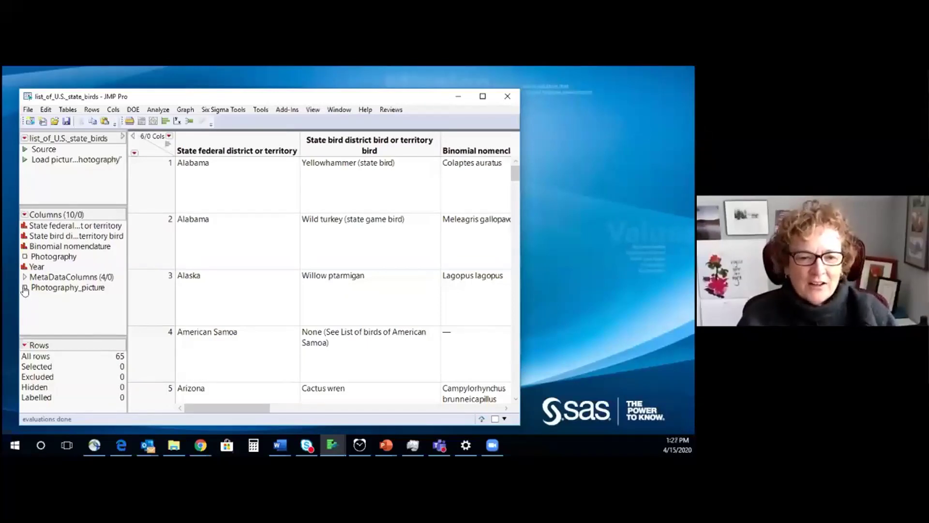
Step: Examine the data type and modeling type in the column information of Photography_picture
left_click(47, 289)
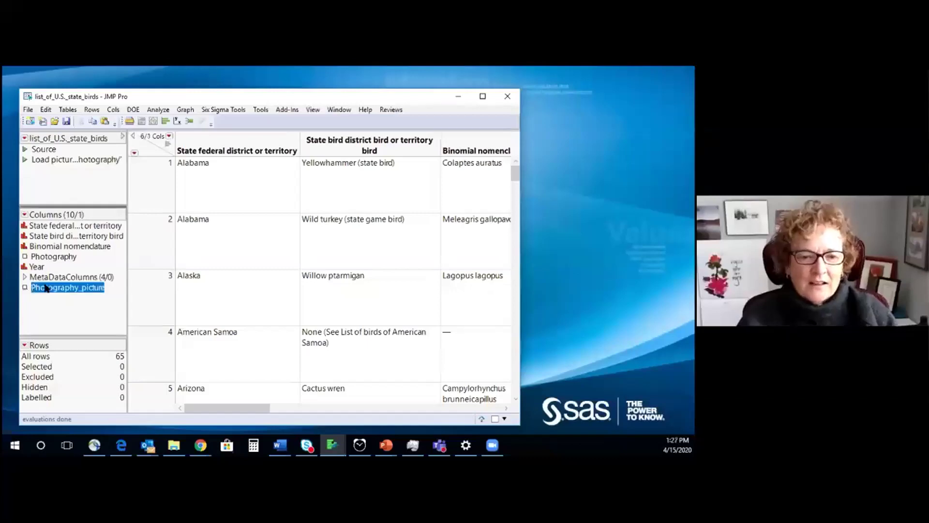
right_click(47, 289)
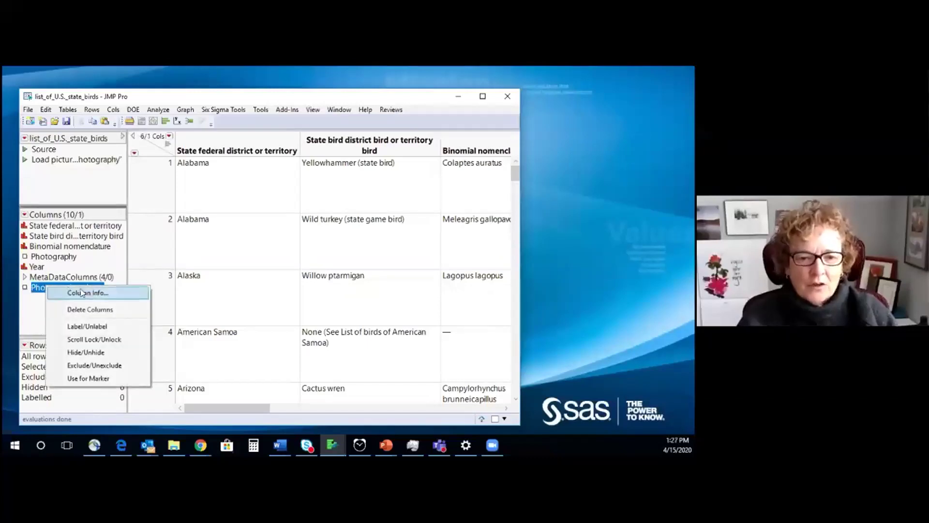
left_click(82, 293)
mouse_move(232, 194)
left_mouse_down()
mouse_move(160, 175)
mouse_move(107, 179)
mouse_move(121, 200)
mouse_move(198, 195)
mouse_move(215, 182)
left_mouse_up()
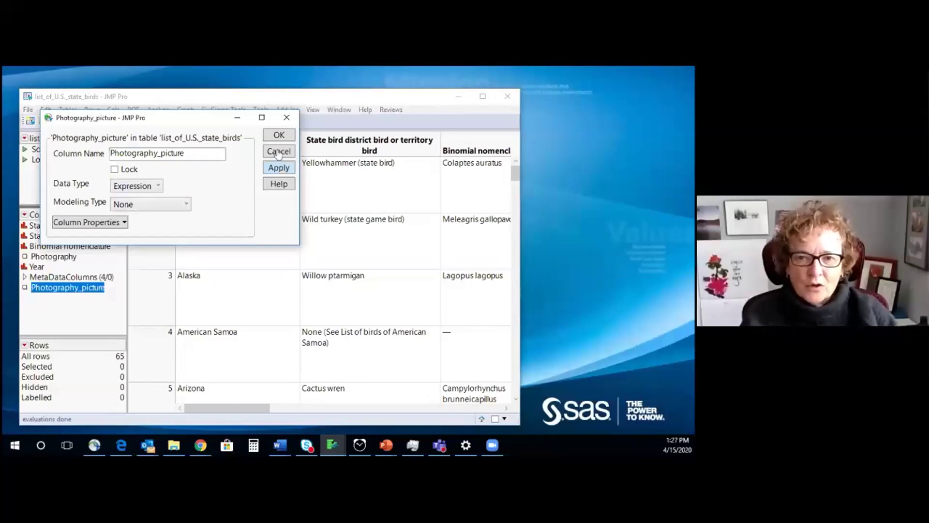
left_click(279, 136)
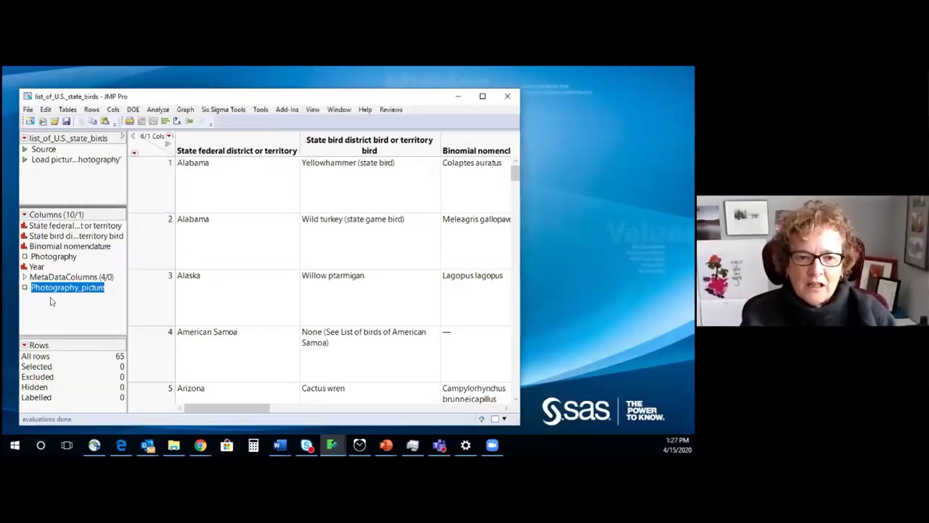
Step: Set the Photography_picture column as a label column and view its bird images in the table
left_click(67, 288)
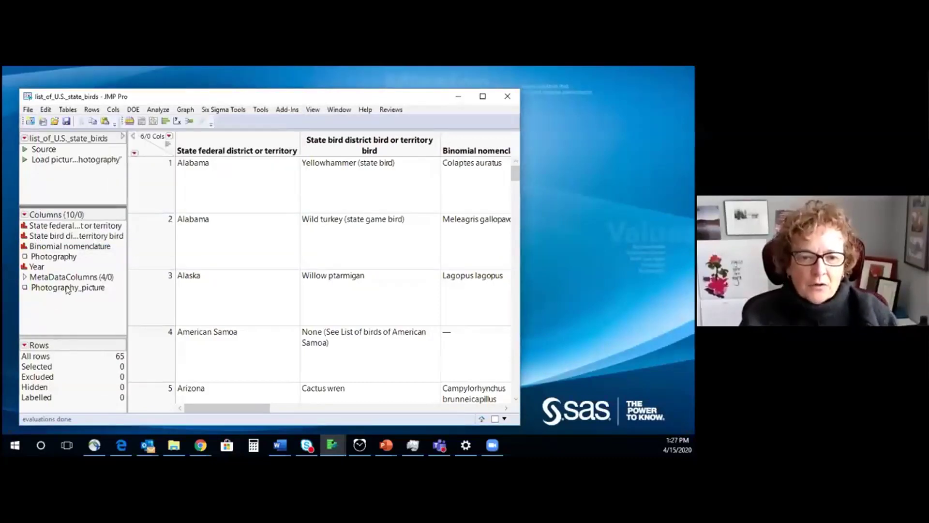
right_click(67, 289)
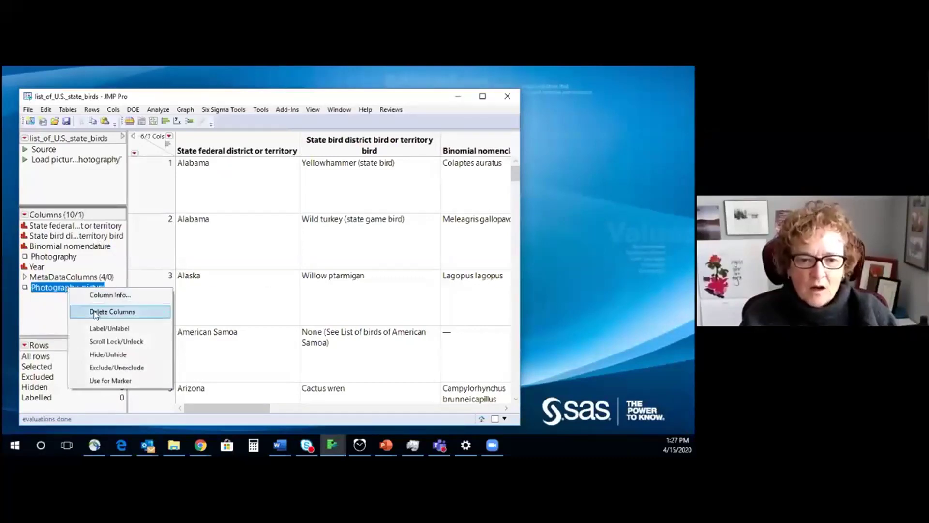
left_click(98, 329)
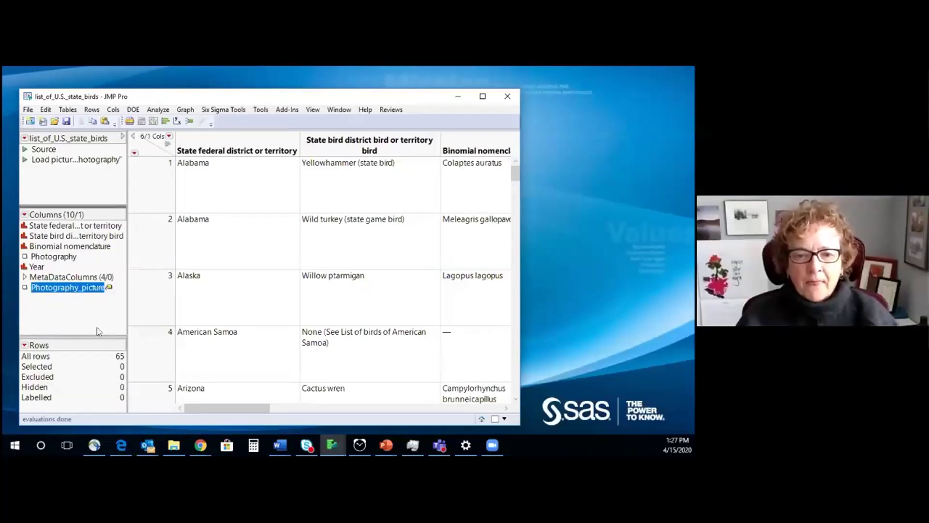
left_click_drag(224, 410, 406, 426)
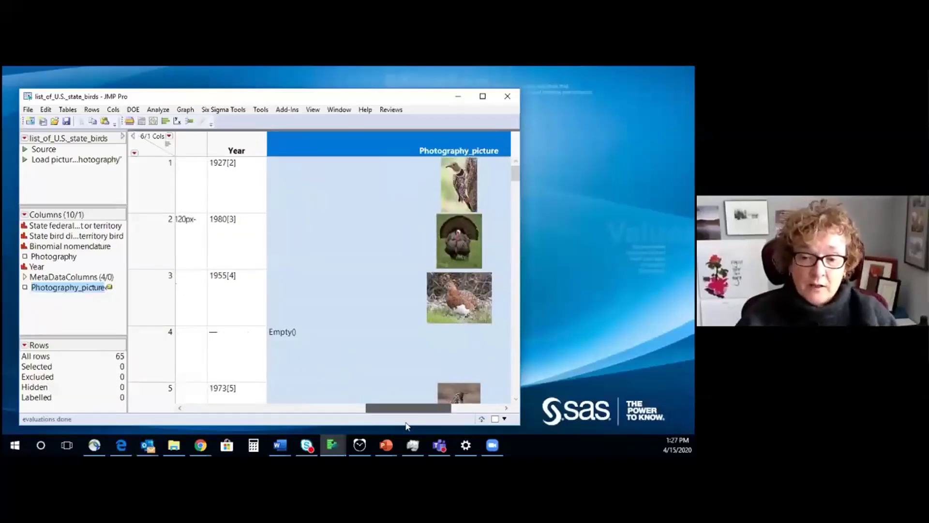
left_click_drag(405, 421, 211, 416)
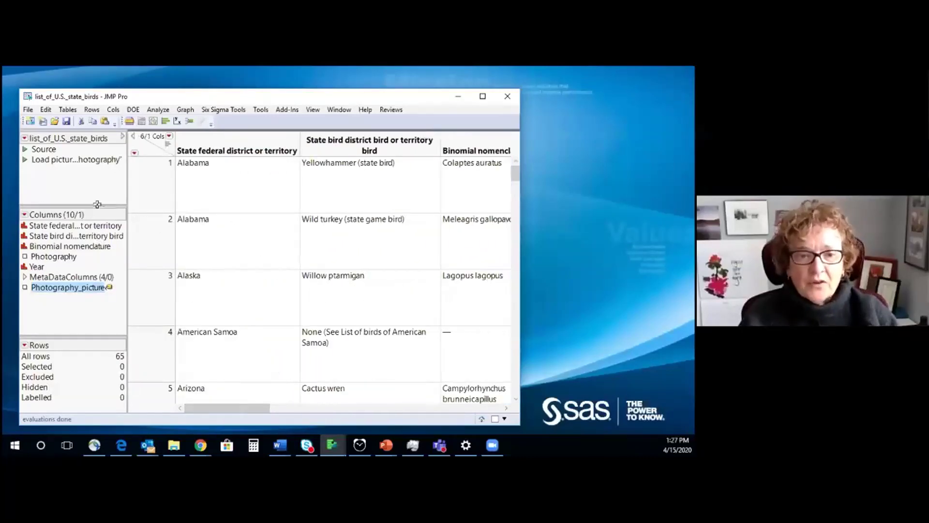
Step: Split the Year column with Text to Columns, using "[" as the delimiter
left_click(36, 266)
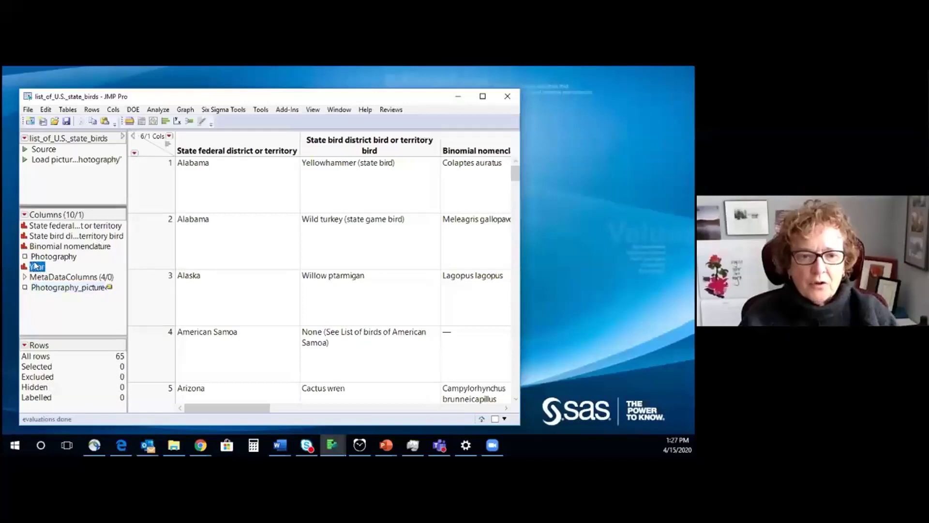
left_click(36, 265)
left_click(70, 313)
left_click(33, 268)
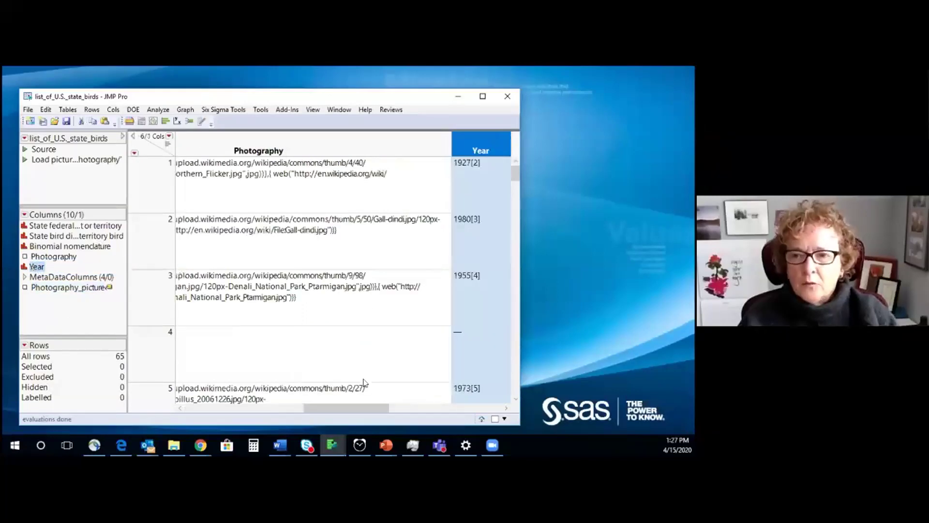
left_click_drag(367, 409, 415, 410)
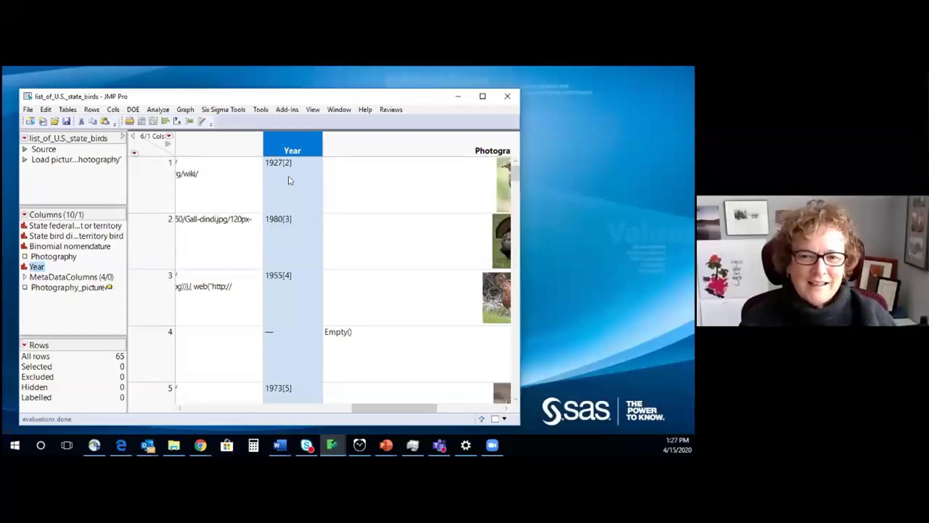
left_click(112, 110)
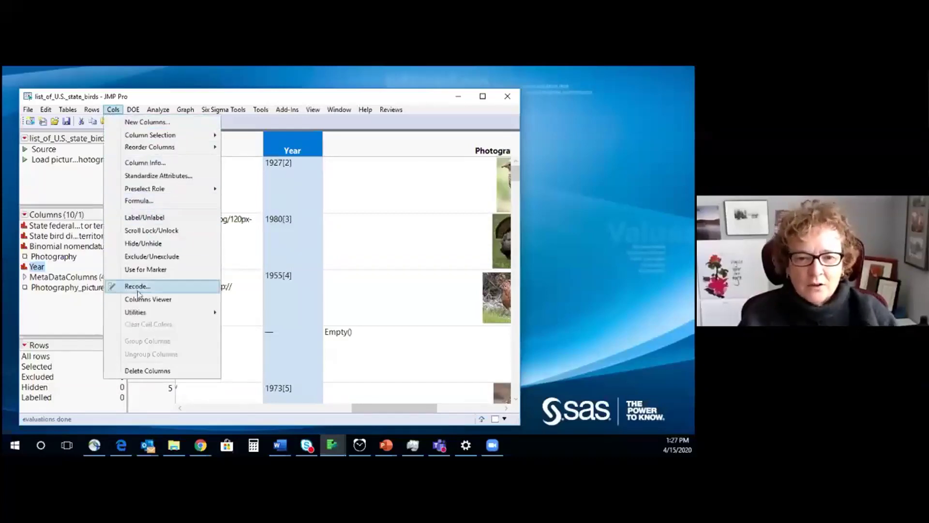
mouse_move(145, 312)
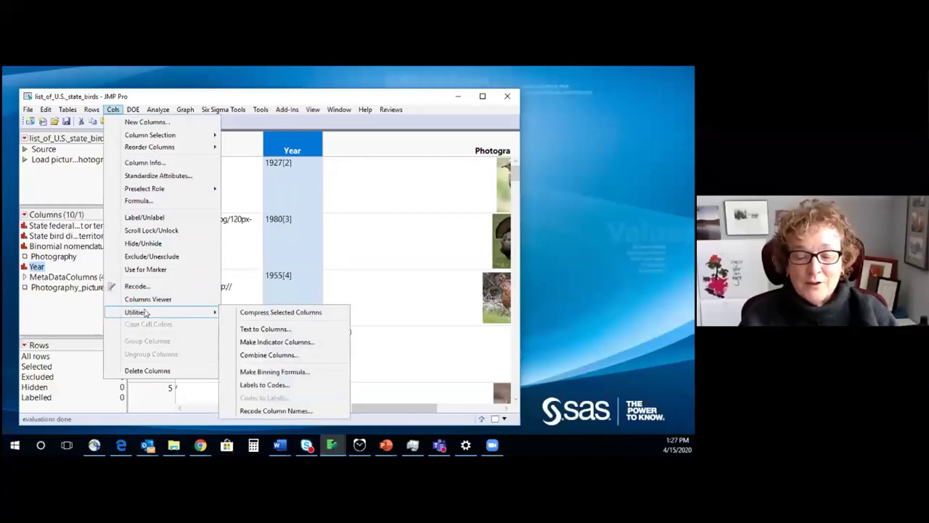
left_click(246, 329)
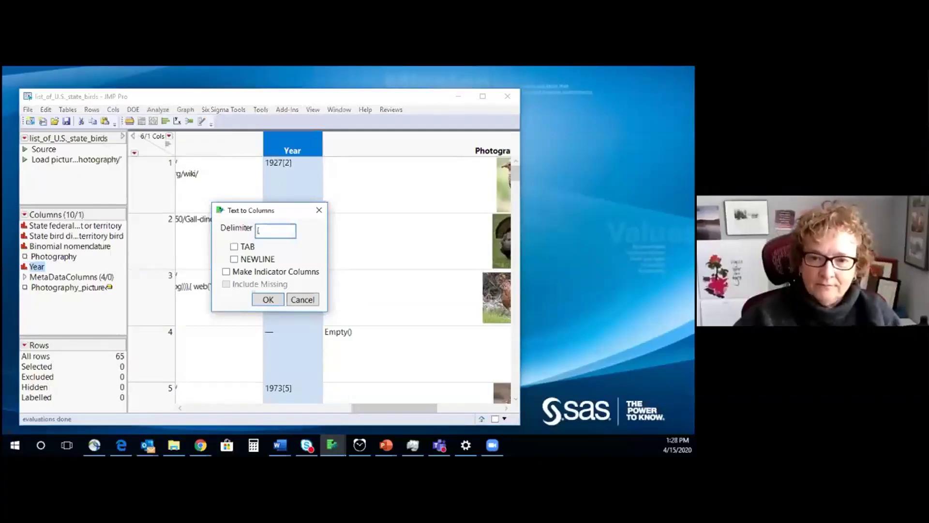
left_click(268, 299)
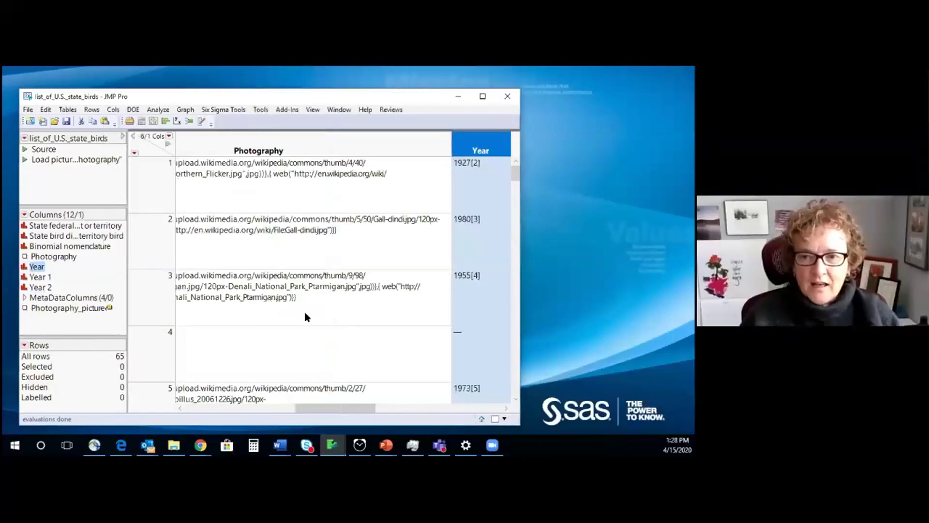
Step: Open Graph Builder for the state birds table, put Year 1 on the Y axis and reposition the graph window
left_click_drag(331, 409, 381, 409)
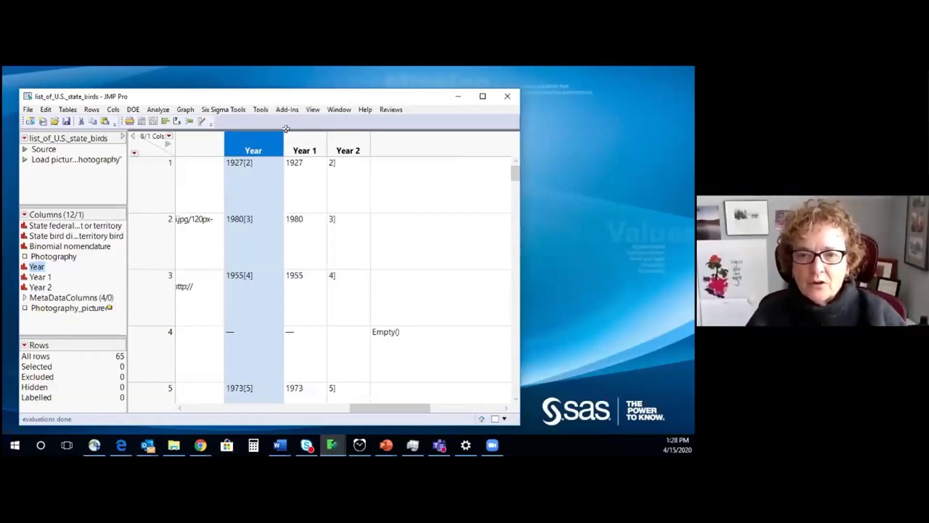
left_click(178, 109)
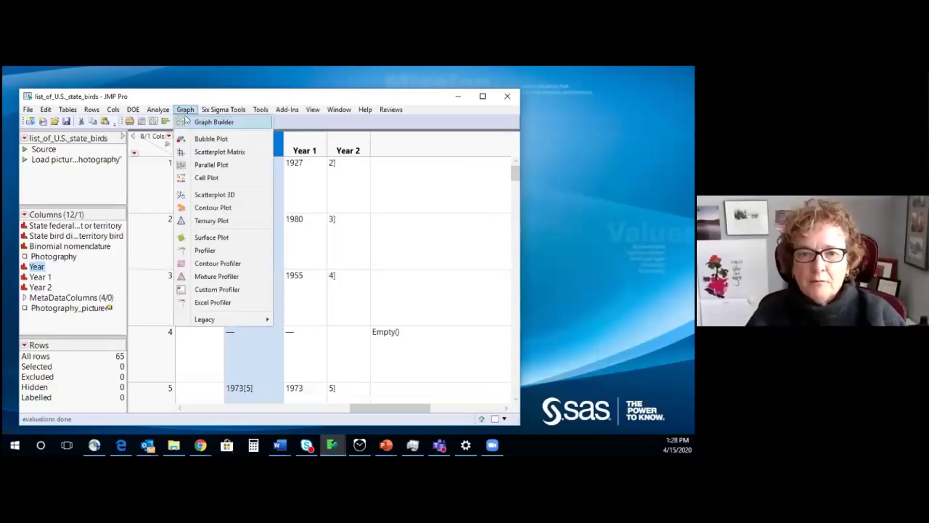
left_click(197, 123)
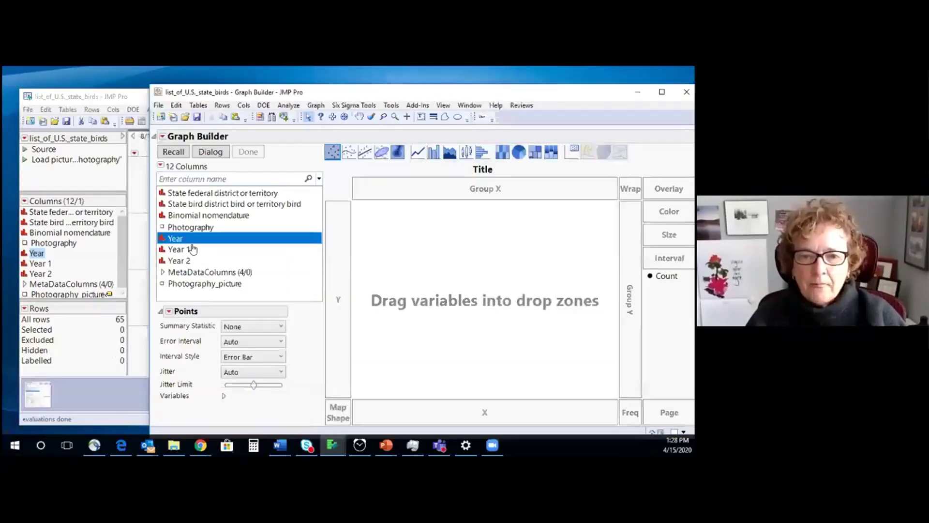
left_click_drag(180, 249, 328, 261)
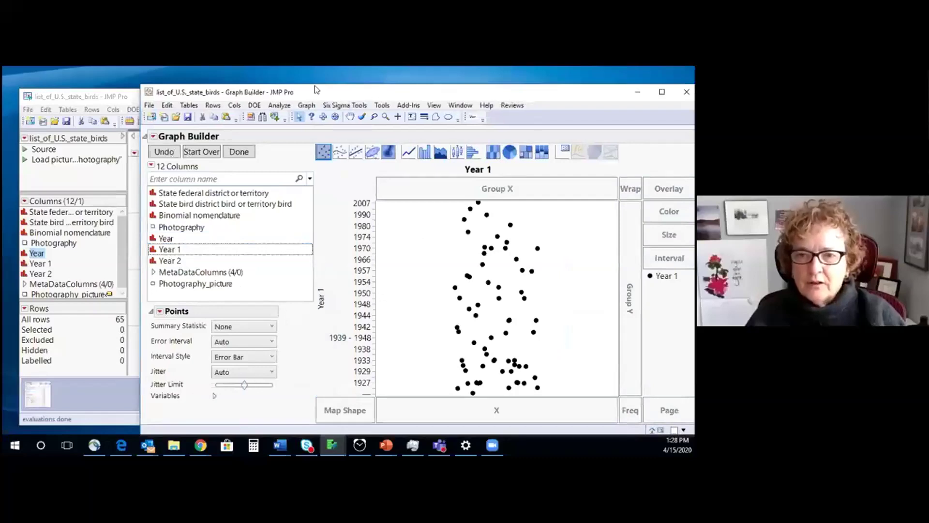
left_click_drag(210, 86, 105, 79)
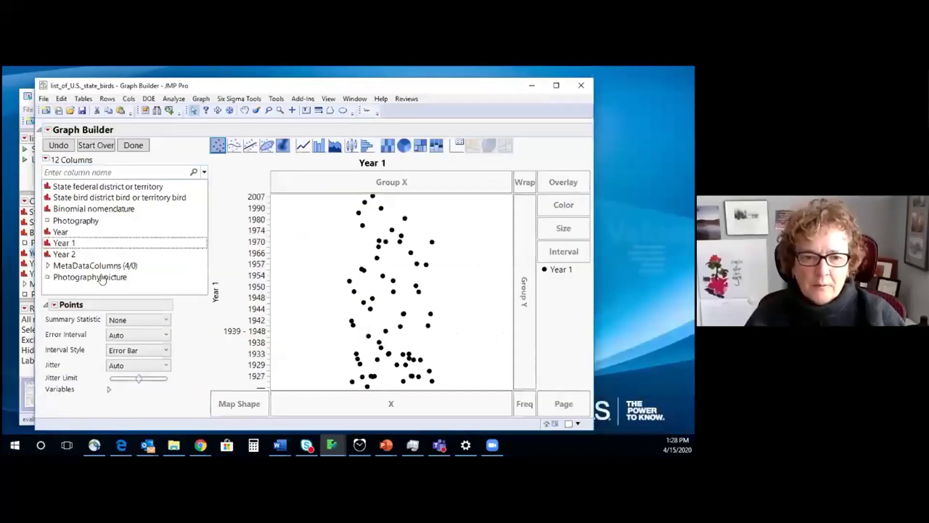
Step: Put State federal district or territory on the X axis, finish the graph and enlarge its window to show all state names
left_click(87, 189)
left_click_drag(112, 187, 319, 411)
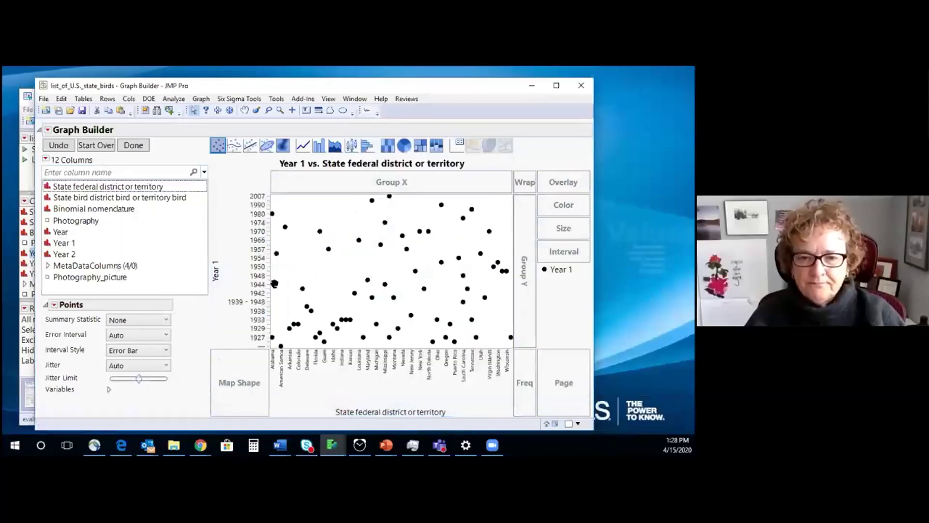
left_click(138, 149)
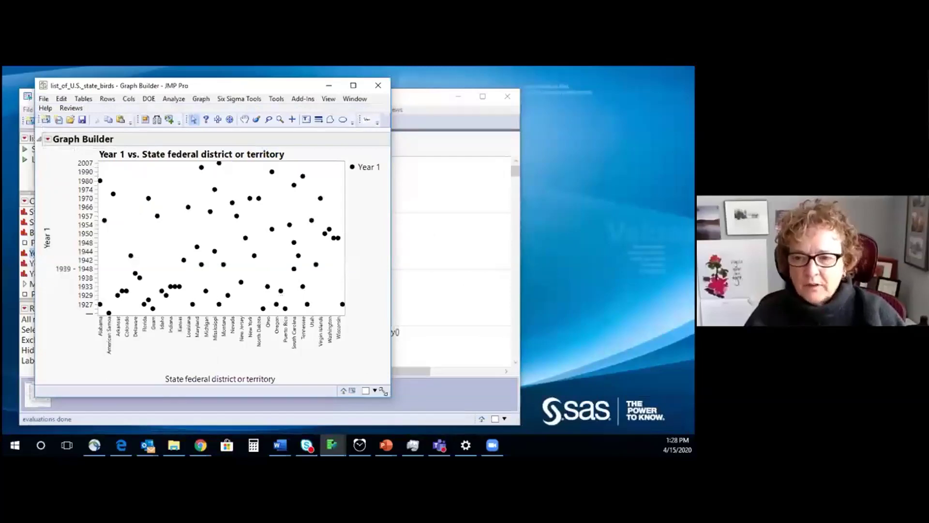
left_click_drag(383, 391, 622, 438)
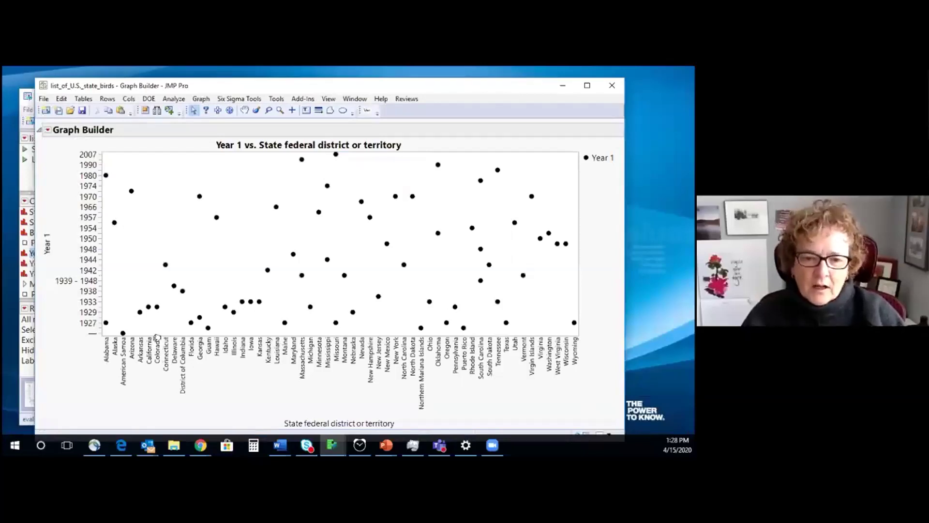
Step: View the bird picture hover labels of the Colorado and 1970 Georgia points, pinning and closing the Colorado label
mouse_move(156, 308)
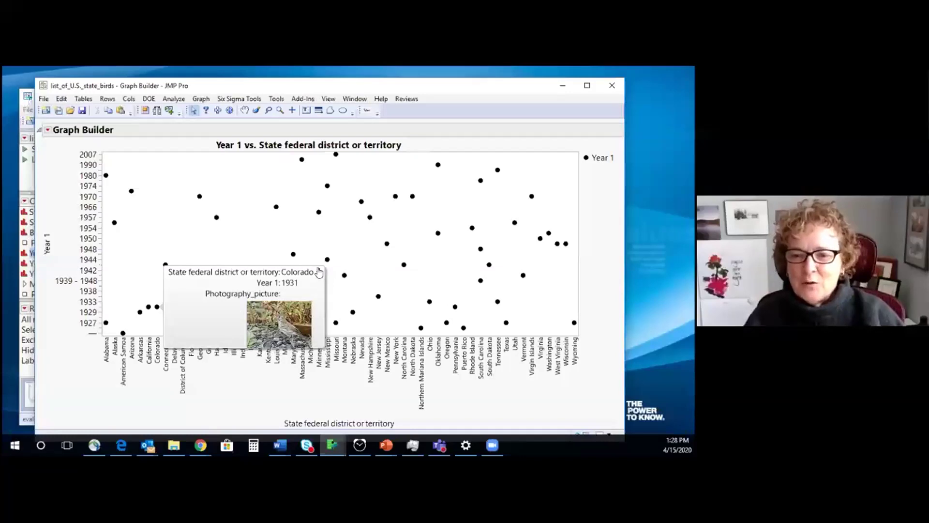
left_click(319, 273)
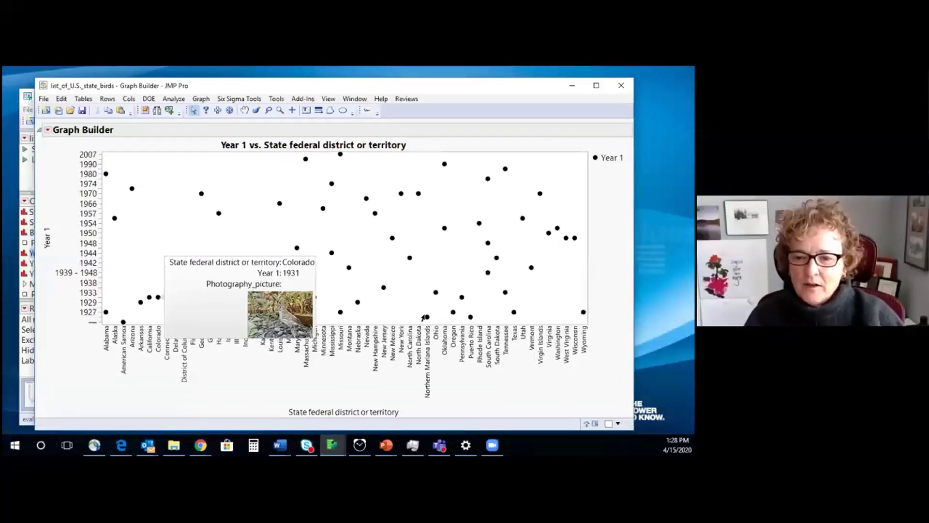
mouse_move(322, 285)
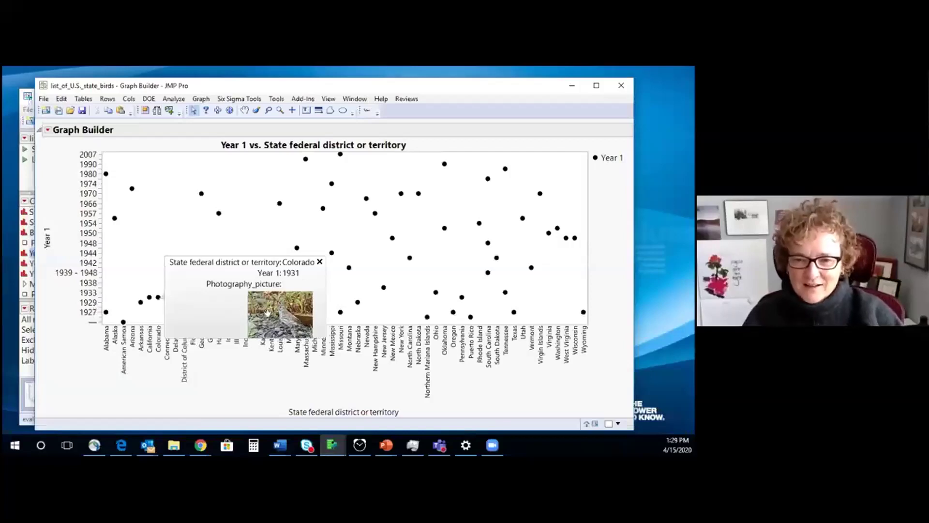
left_click(319, 262)
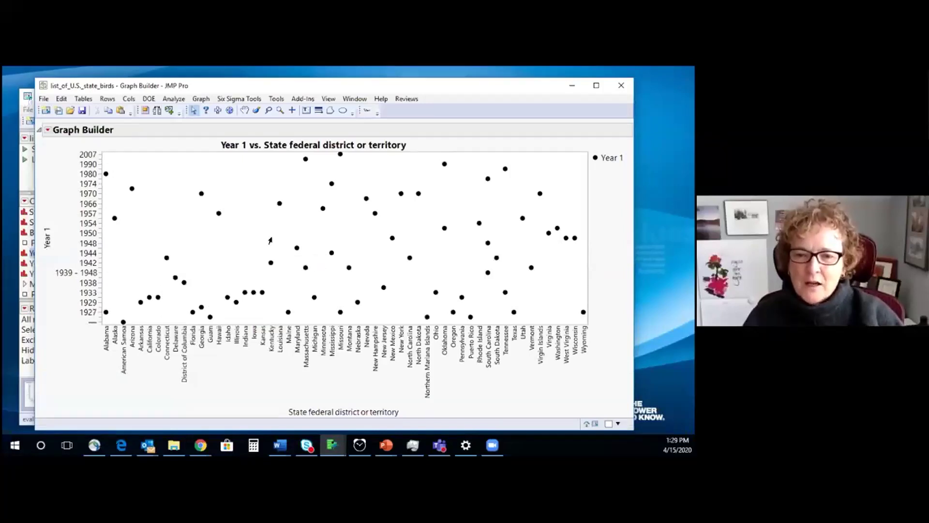
mouse_move(218, 213)
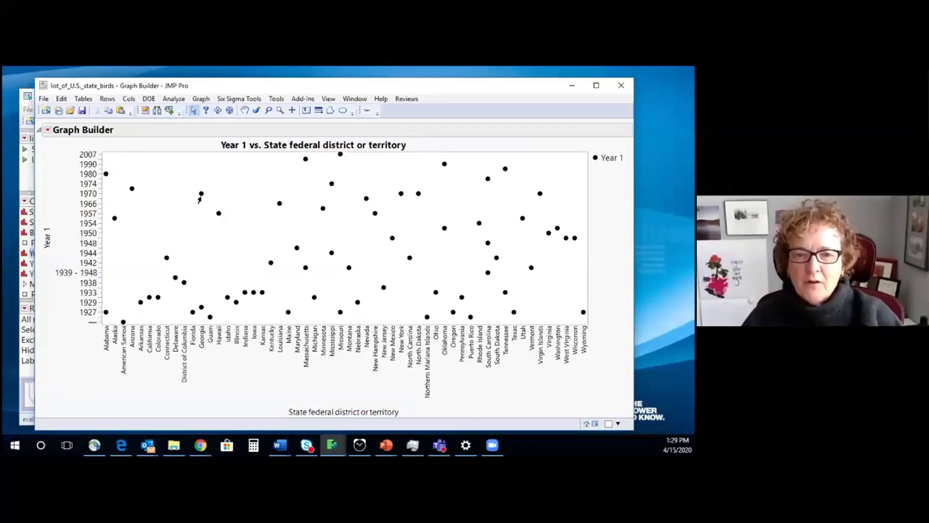
mouse_move(198, 195)
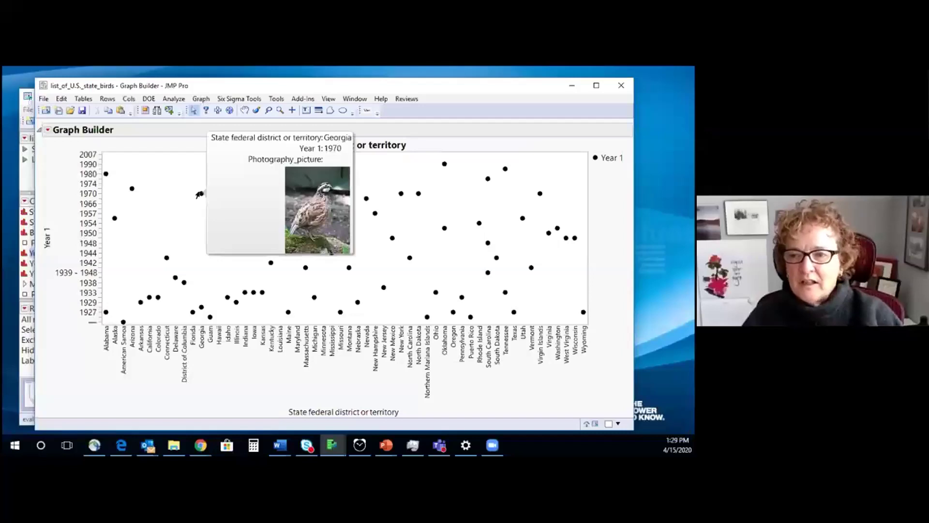
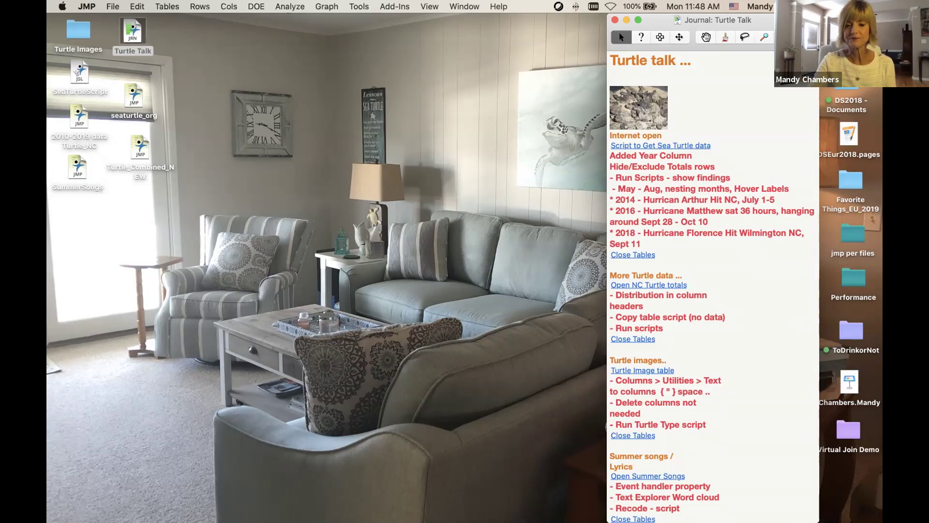
Step: Switch to Chrome, look over the Nesting resource page on seaturtle.org with its monitored locations, and minimize the browser
mouse_move(738, 513)
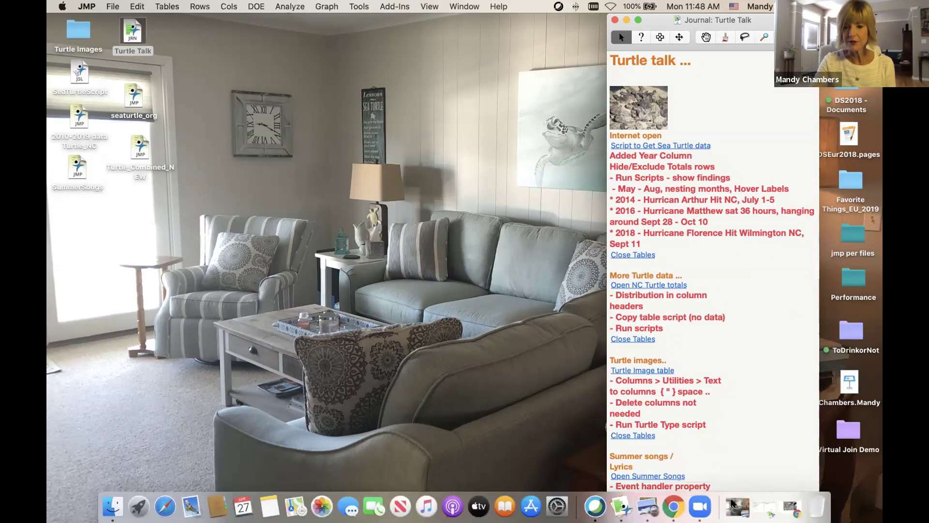
left_click(791, 507)
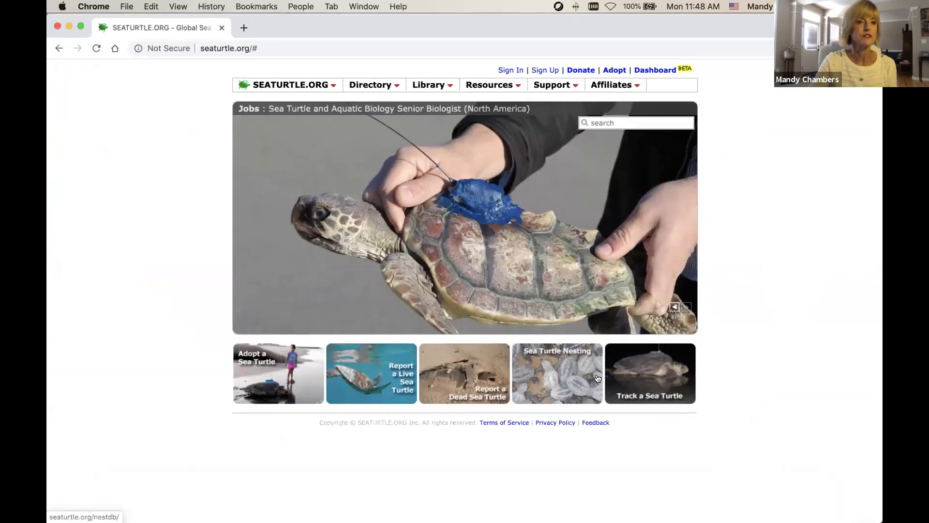
left_click(500, 86)
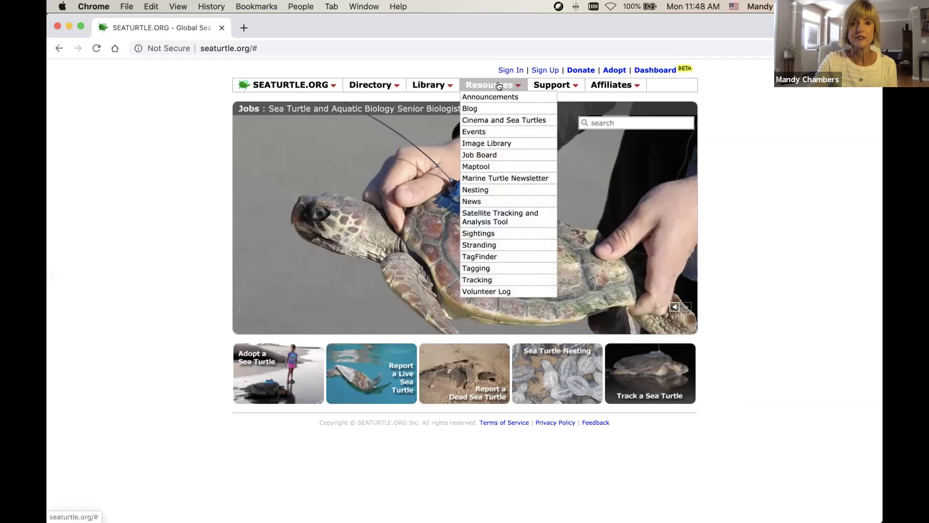
left_click(500, 190)
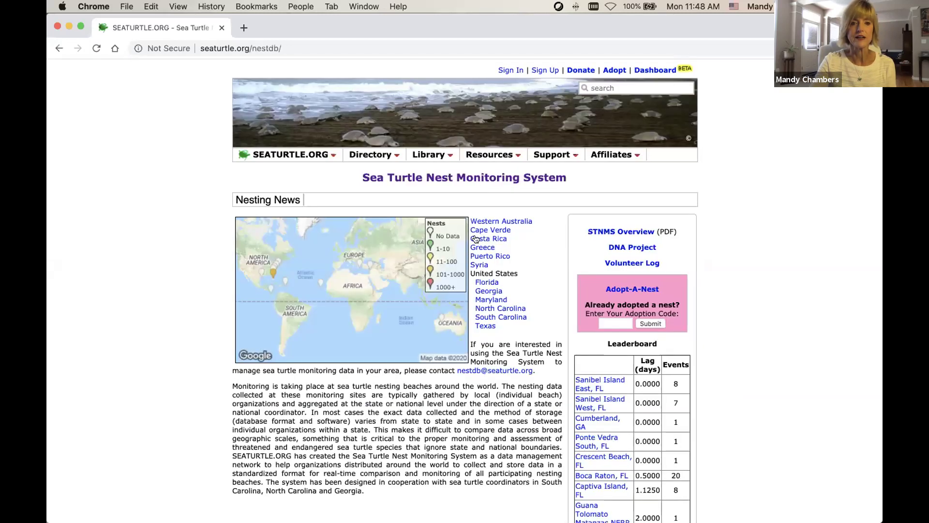
scroll(476, 242, "down", 5)
scroll(479, 256, "up", 3)
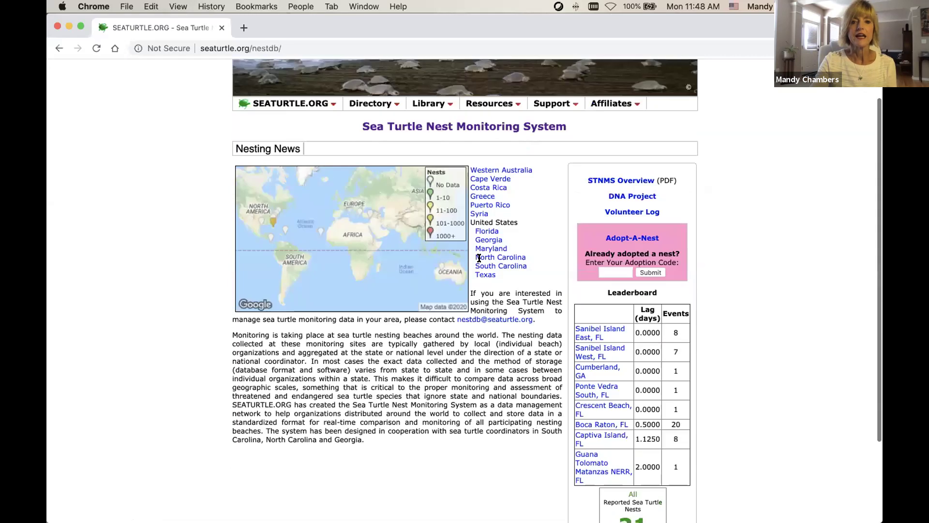
scroll(480, 258, "up", 2)
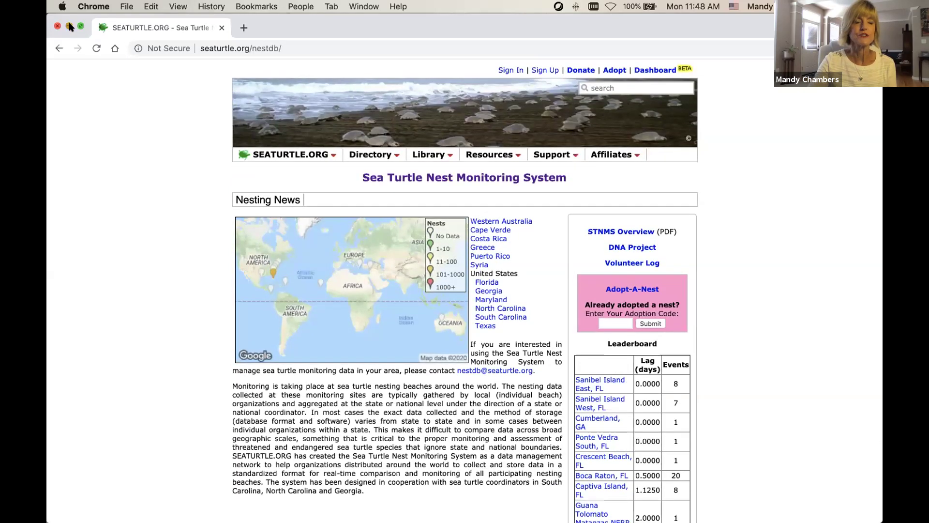
left_click(69, 27)
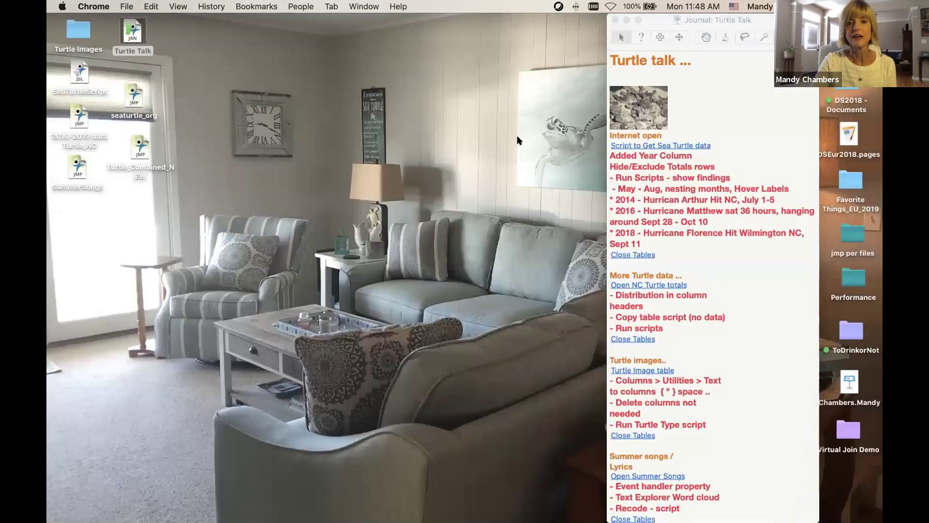
Step: Open the sea turtle data files from the journal and run SeaTurtleScript to import HTML table 3 from the 2017 nesting page
left_click(667, 145)
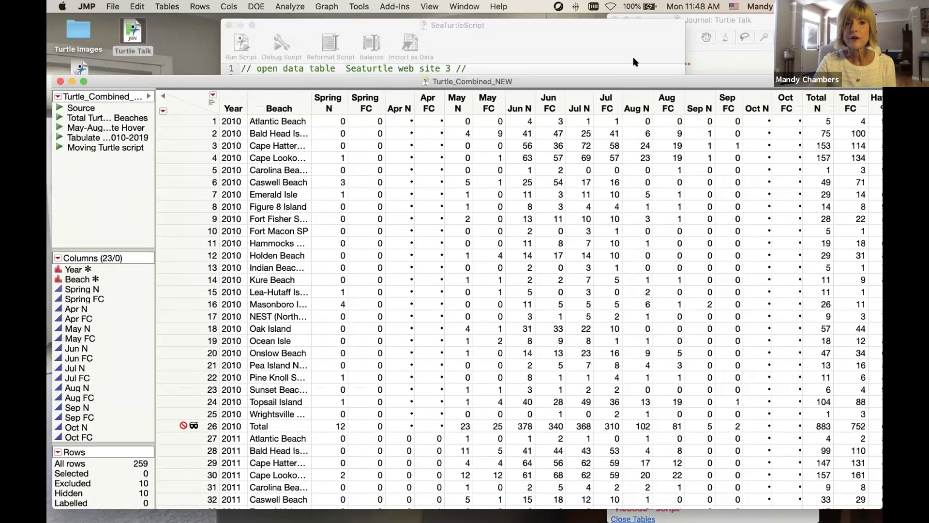
left_click(636, 62)
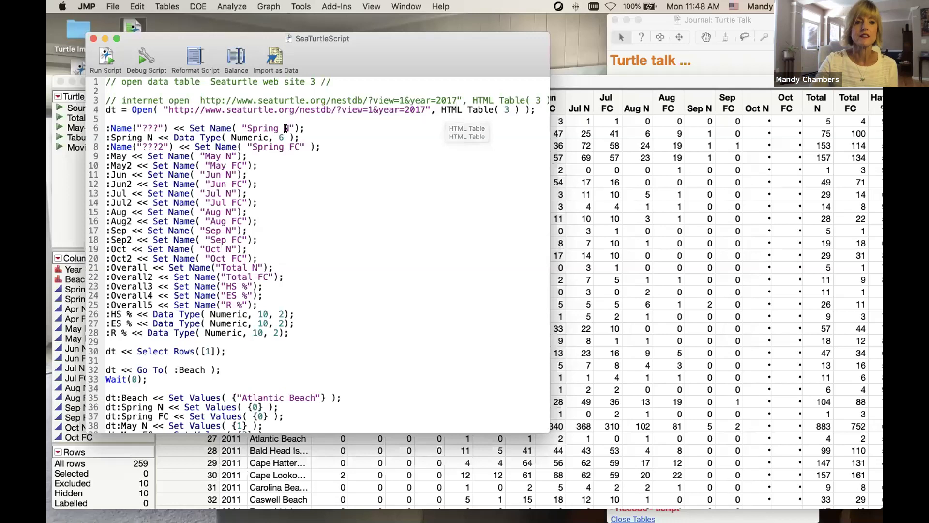
left_click(108, 59)
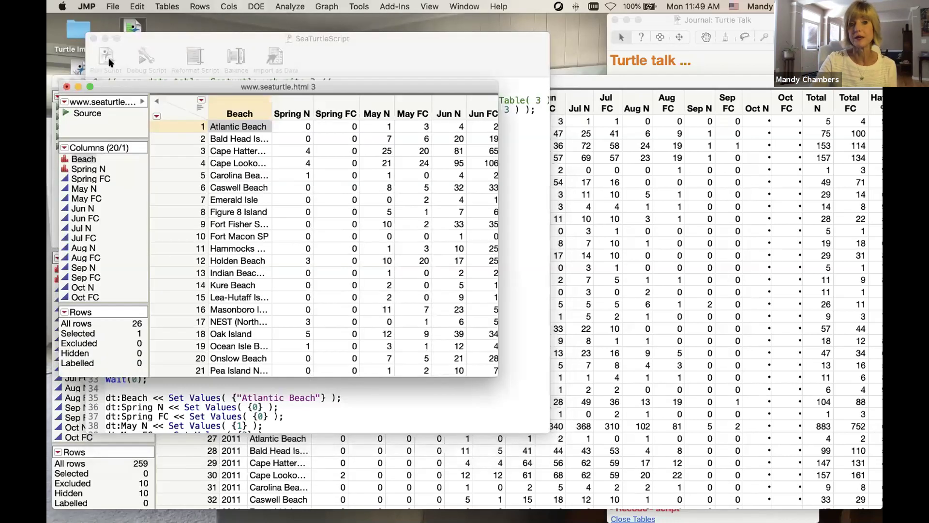
Step: Clear the selection in the imported seaturtle table, enlarge its window and review the nesting data down to the Total row
left_click(179, 102)
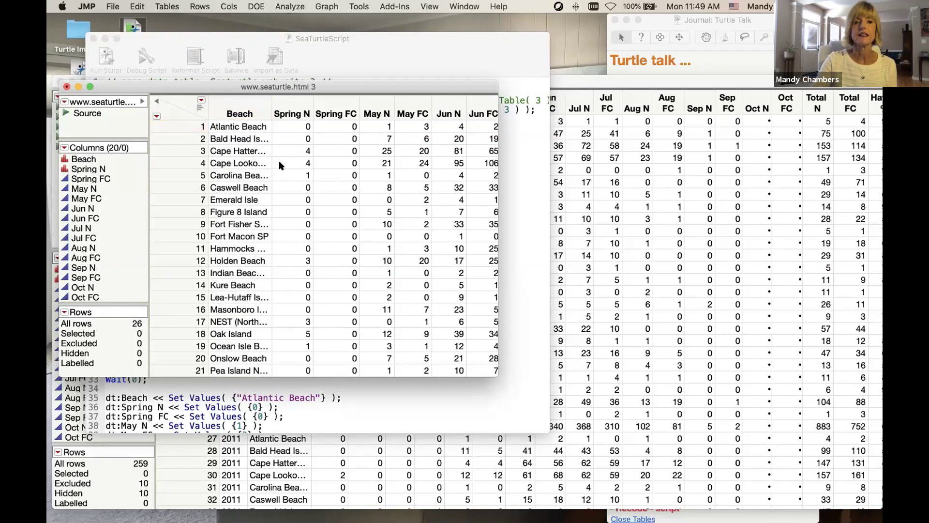
left_click_drag(493, 371, 679, 420)
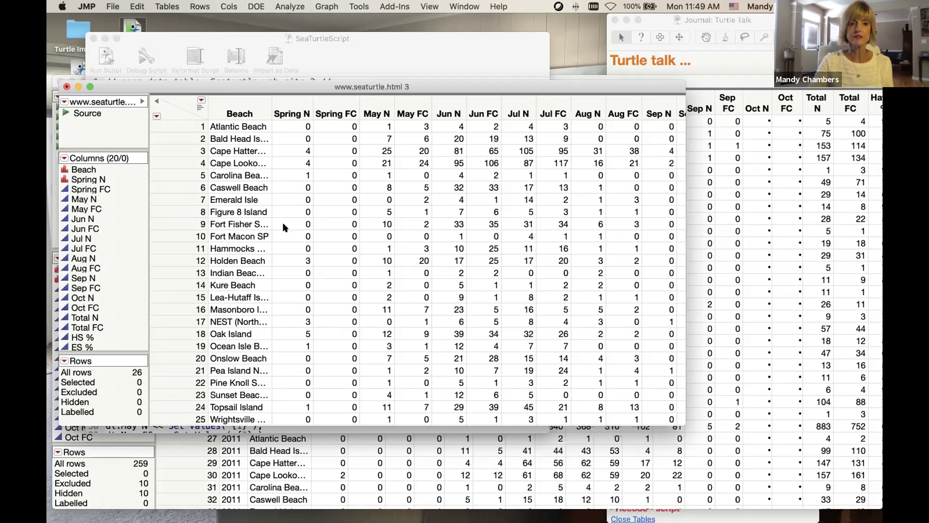
scroll(279, 222, "down", 2)
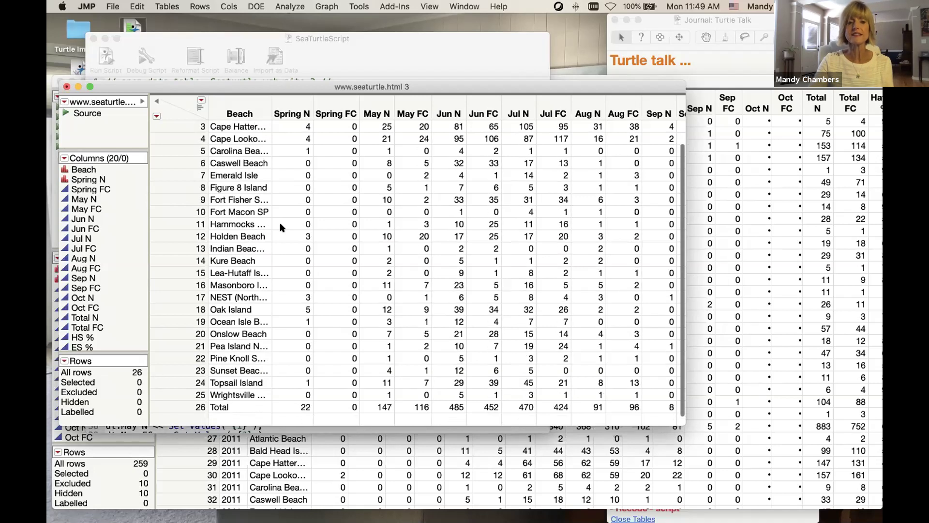
scroll(280, 222, "up", 2)
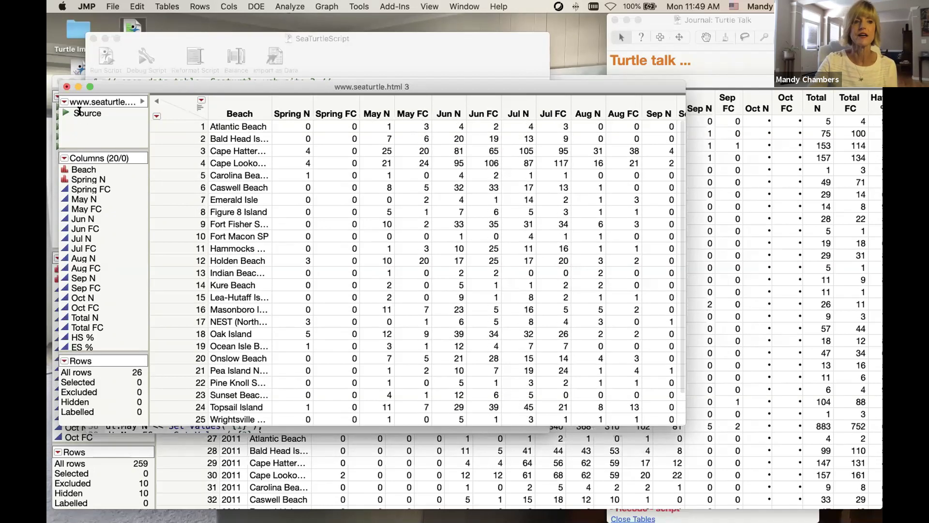
Step: Close the imported seaturtle table and the SeaTurtleScript window, and move the Turtle_Combined_NEW table up on the desktop
left_click(66, 87)
left_click(340, 154)
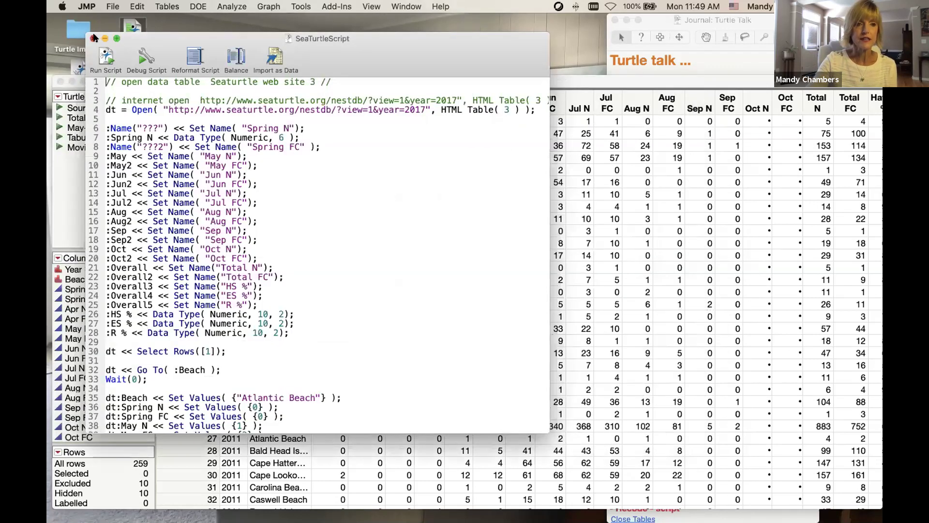
left_click(94, 38)
left_click(312, 82)
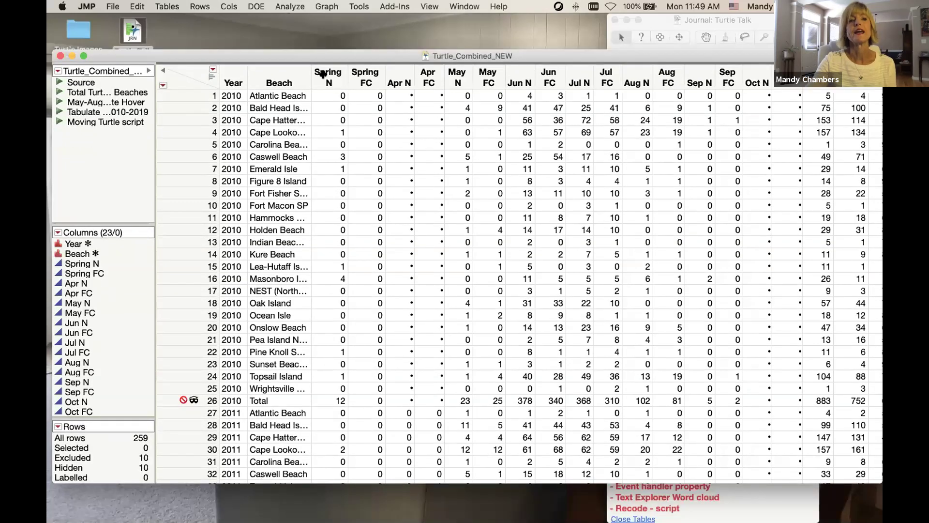
left_click_drag(320, 78, 320, 35)
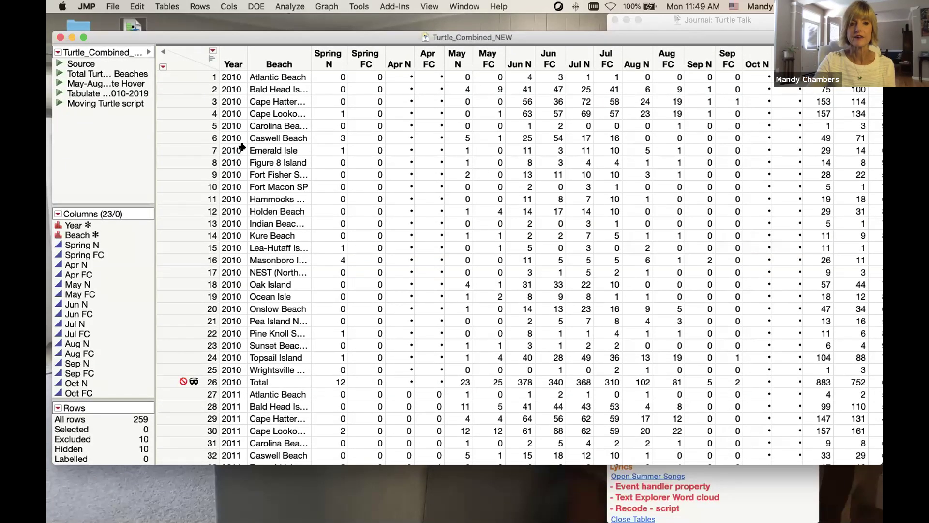
Step: Review the 2010 and 2011 beach rows in Turtle_Combined_NEW and the table-combining commands available
scroll(242, 147, "down", 20)
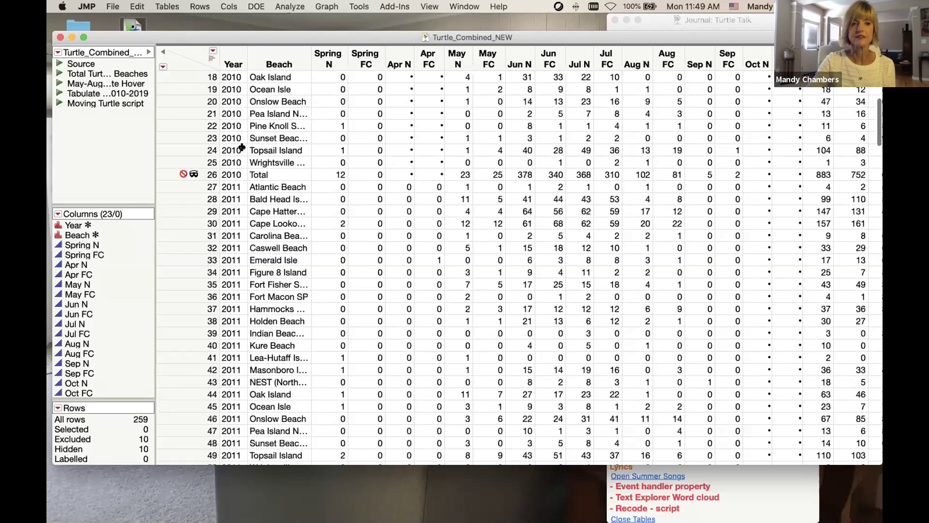
scroll(242, 148, "down", 5)
scroll(242, 147, "up", 20)
left_click(167, 6)
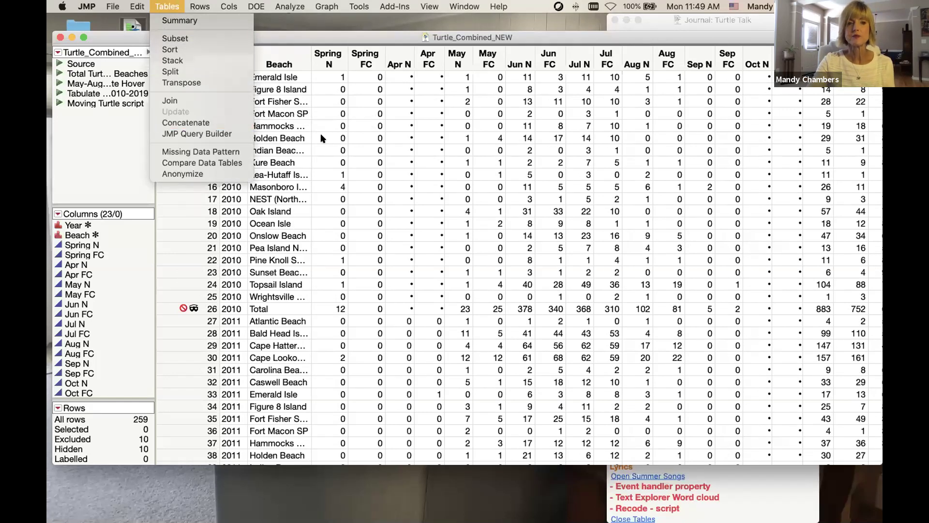
left_click(304, 38)
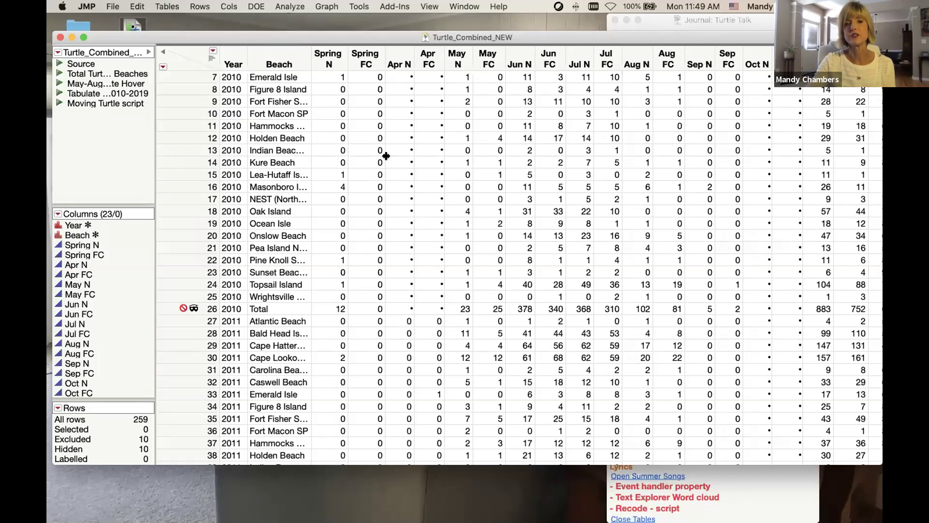
Step: Look over the Turtle_Combined_NEW columns, run its Total Turtle Beaches script to graph turtle activity by beach, and close the graph
scroll(467, 167, "right", 5)
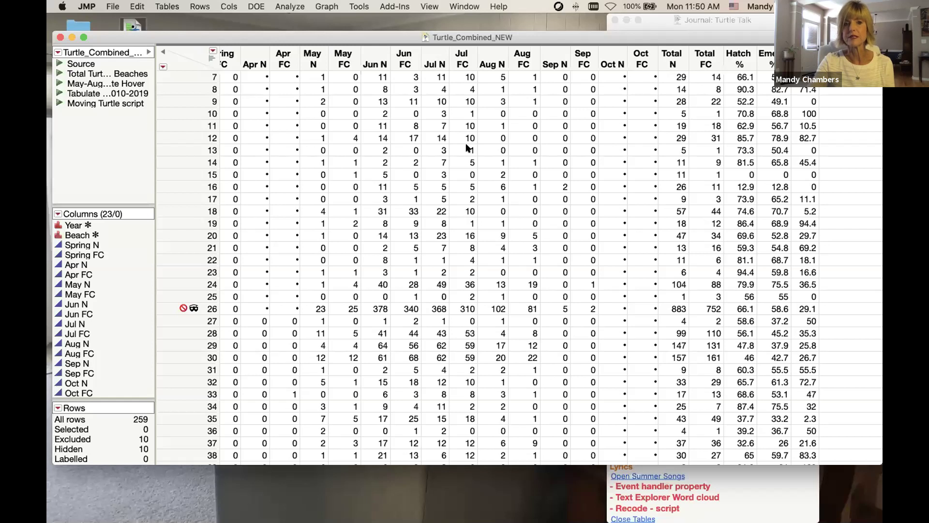
scroll(467, 147, "left", 5)
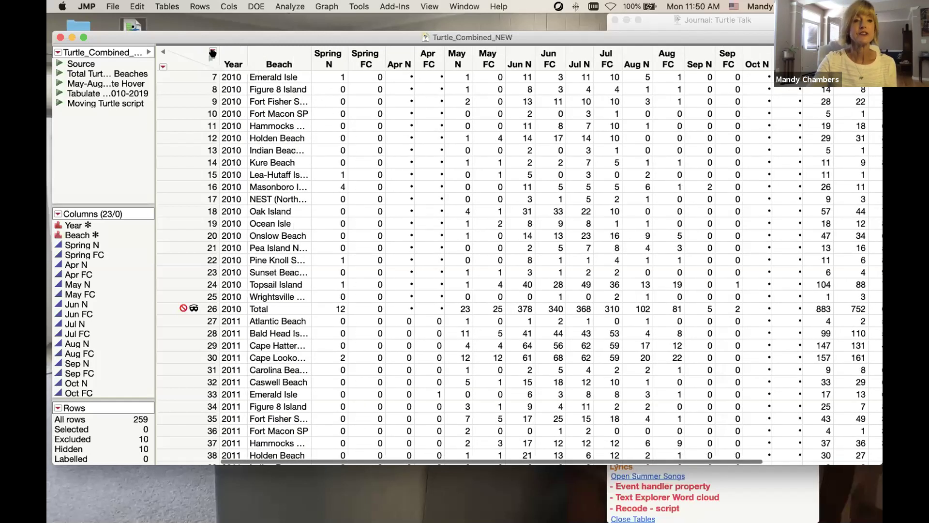
left_click(59, 73)
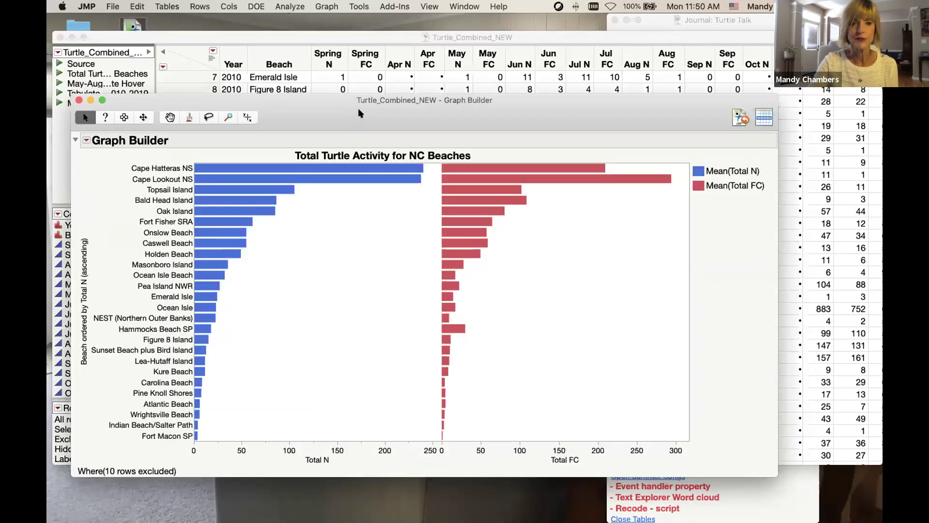
left_click_drag(358, 113, 346, 68)
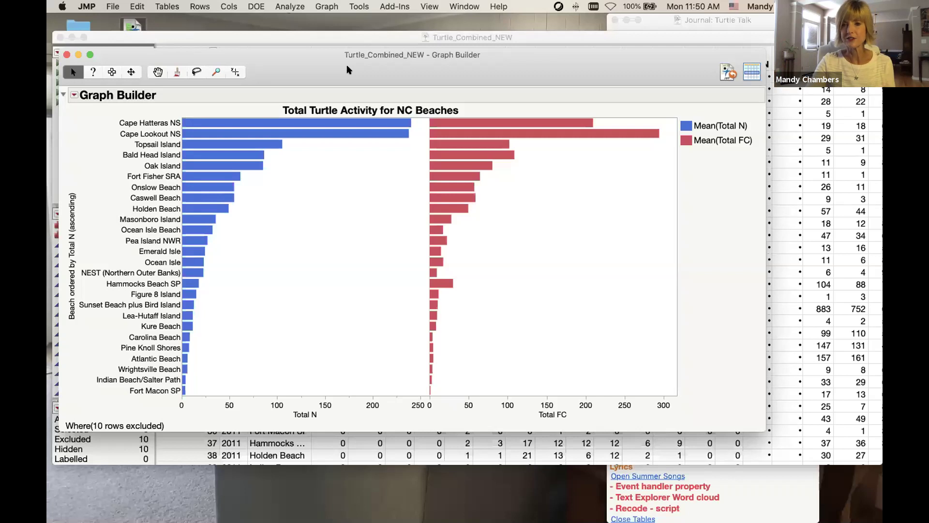
left_click(67, 55)
Step: Run the May-Aug hover script to graph average nests with a beach filter, and reposition the graph window
left_click(59, 83)
left_click_drag(396, 44, 284, 35)
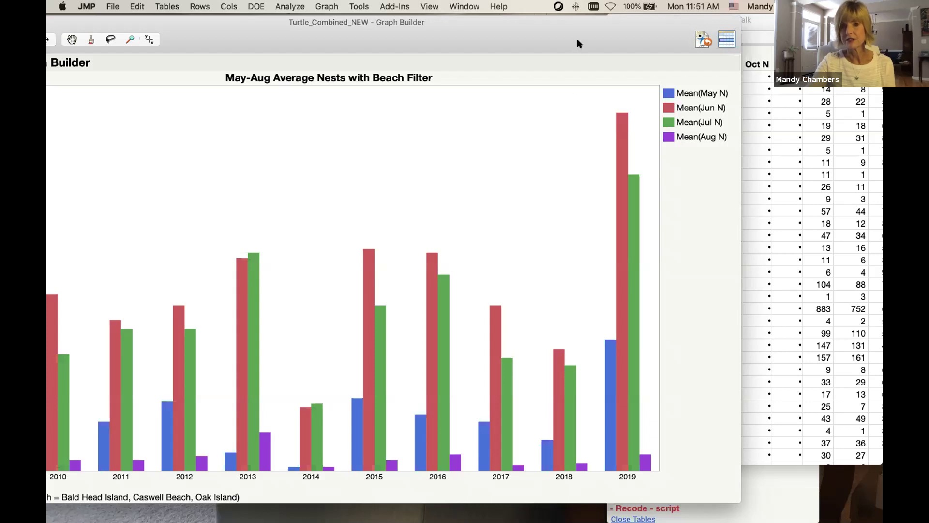
left_click_drag(578, 42, 642, 40)
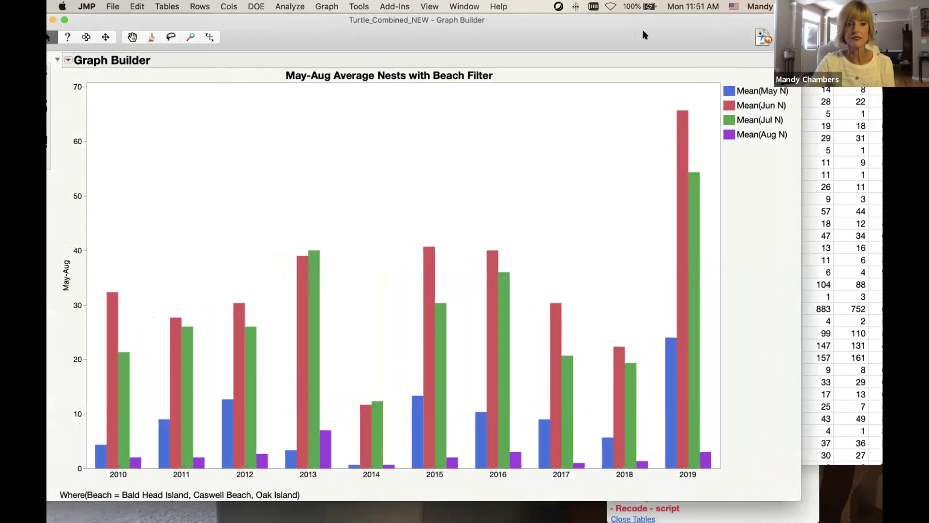
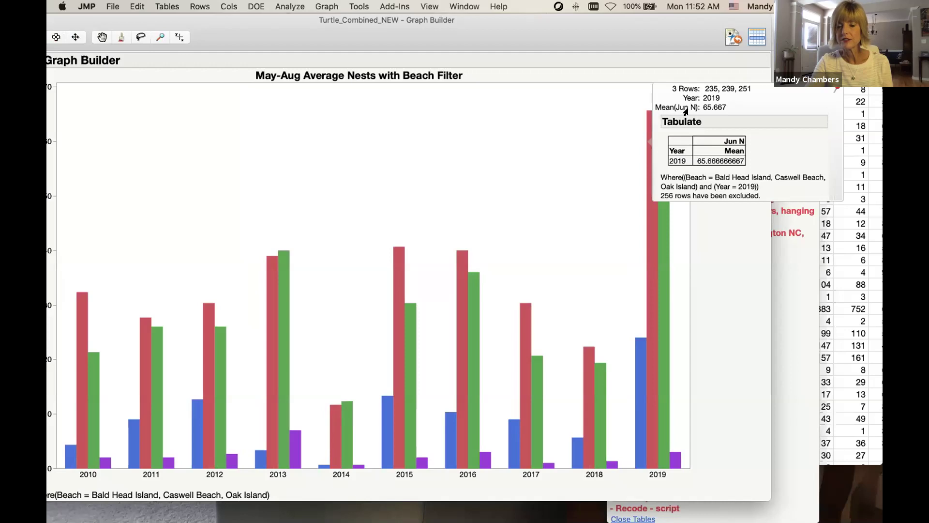
Step: Inspect the Tabulate hover labels on the June bars, look through the Hover Label graph types, and close the May-Aug graph
mouse_move(453, 256)
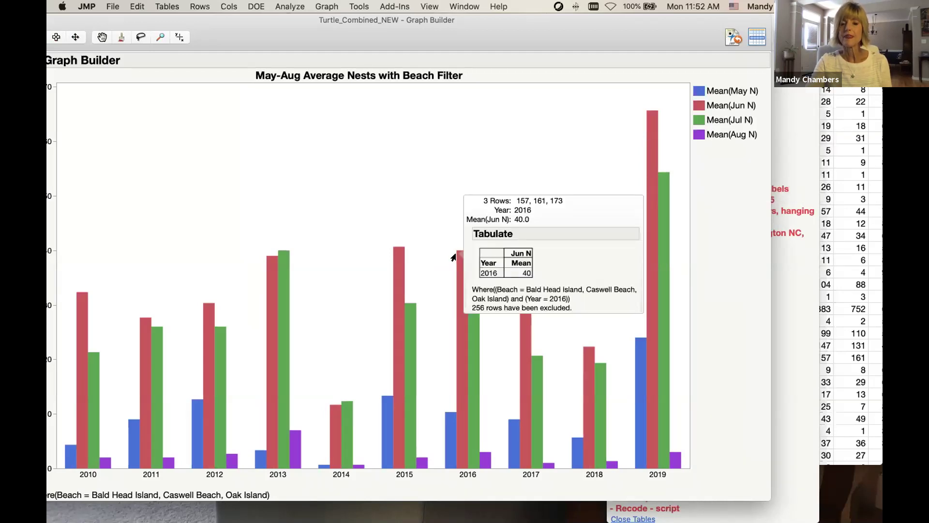
right_click(392, 258)
mouse_move(429, 313)
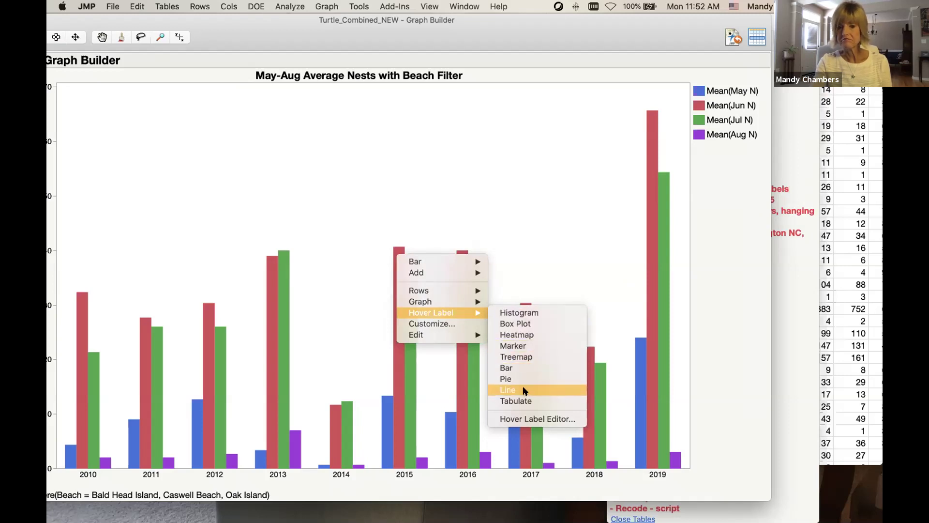
left_click(514, 252)
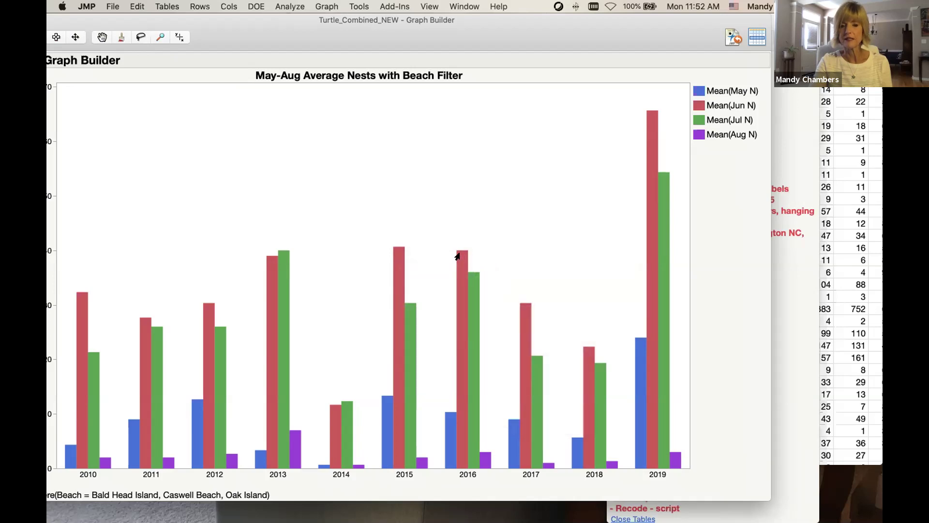
mouse_move(458, 256)
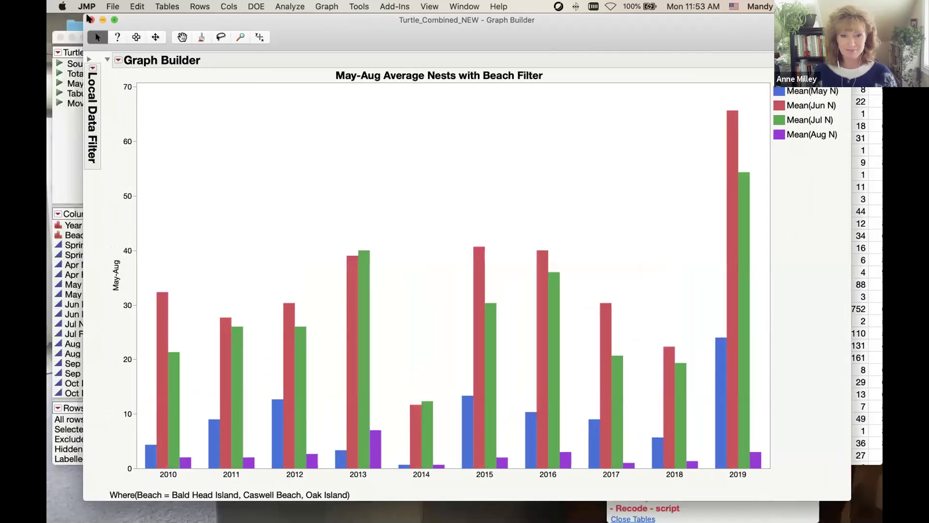
left_click(90, 19)
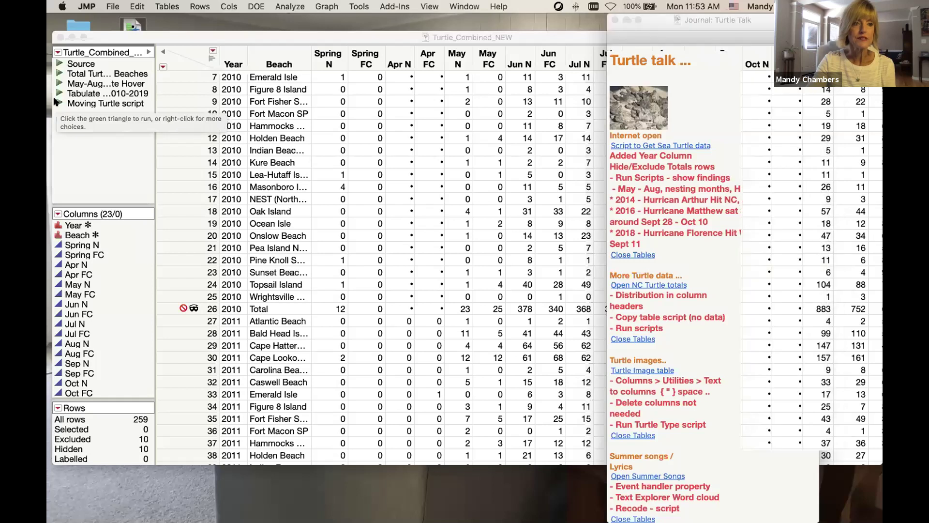
Step: Run the Moving Turtle script to open the bubble plot, identify the Oak Island turtle by selecting it, and clear the selection
left_click(57, 104)
left_click(58, 103)
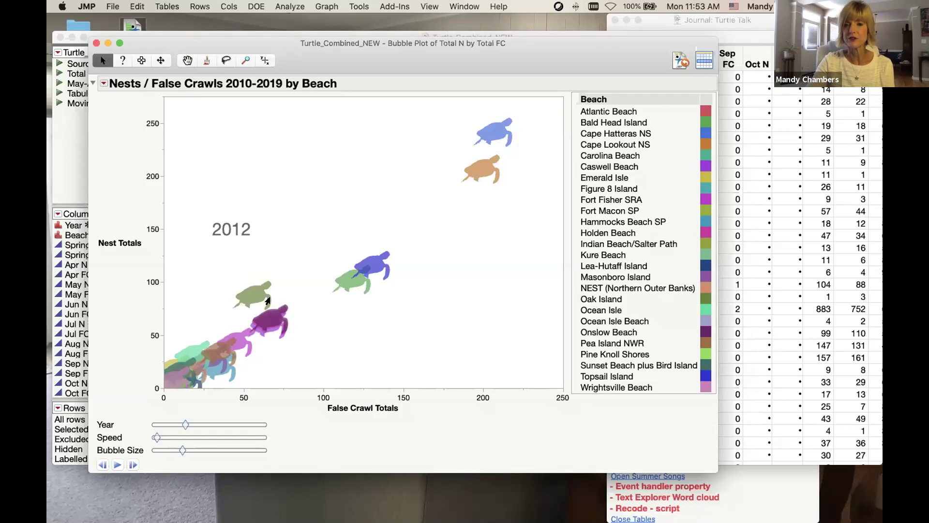
mouse_move(268, 300)
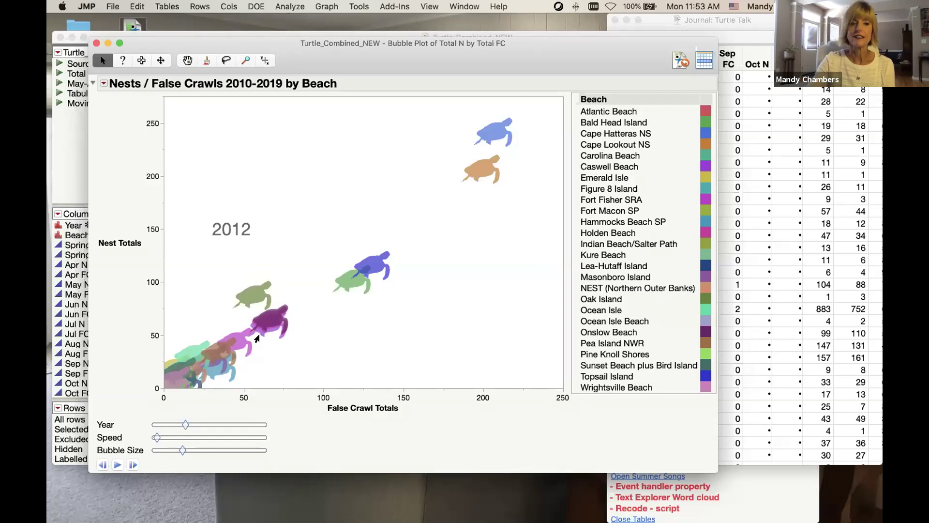
left_click(254, 295)
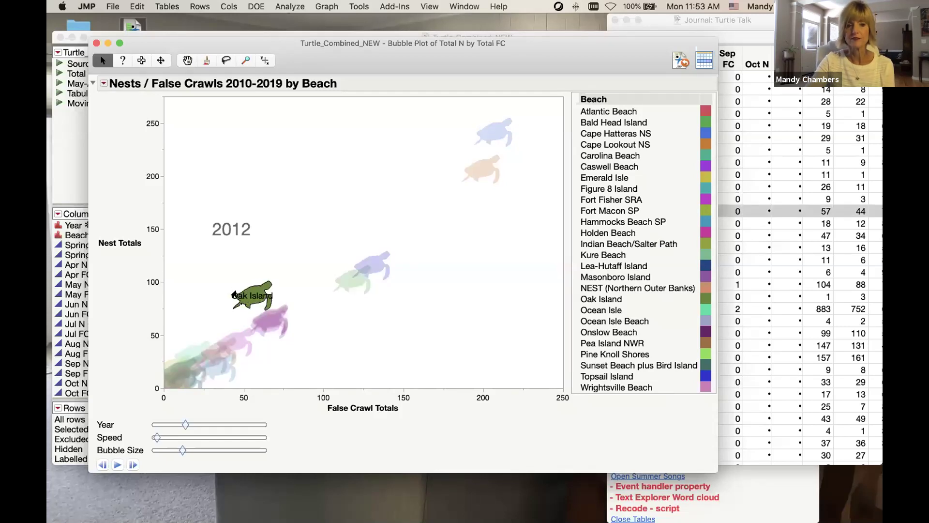
left_click(305, 343)
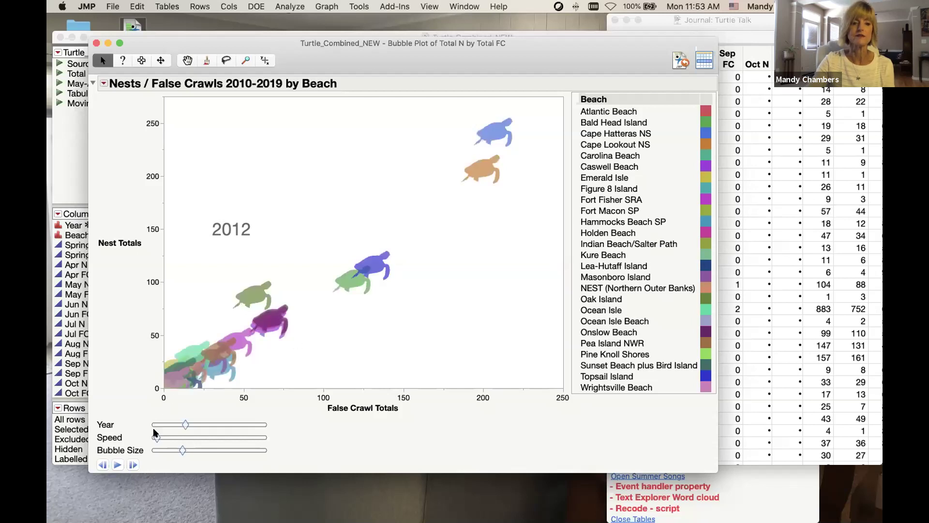
Step: Play the bubble plot animation through 2019, stop it, and close both the plot and the Turtle_Combined_NEW table
left_click(114, 464)
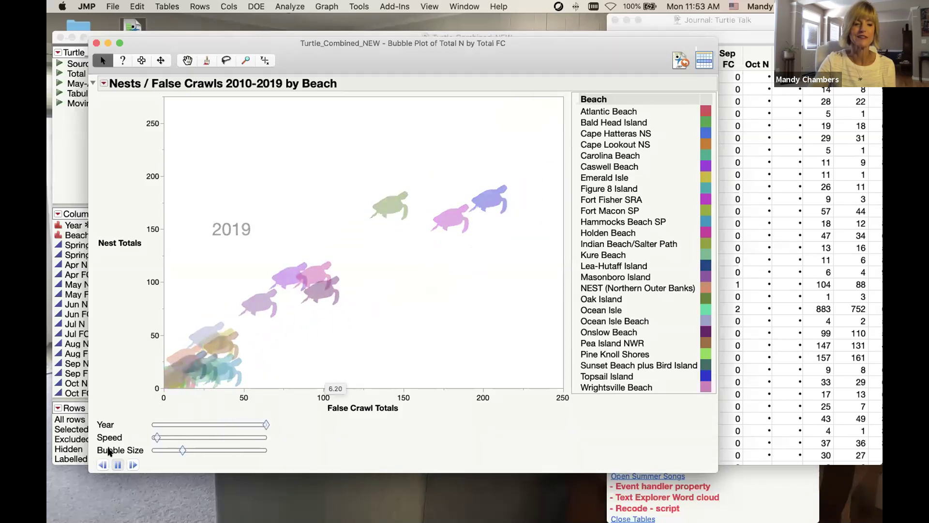
left_click(113, 466)
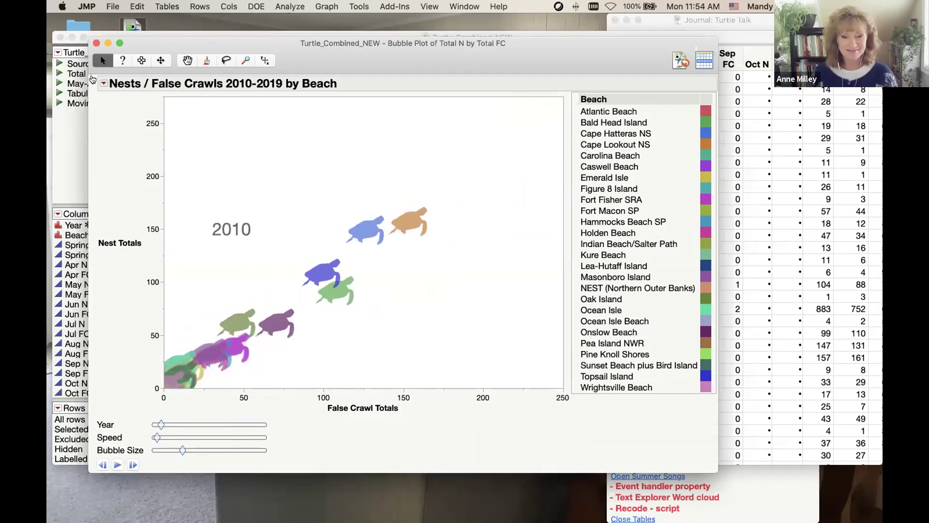
left_click(95, 43)
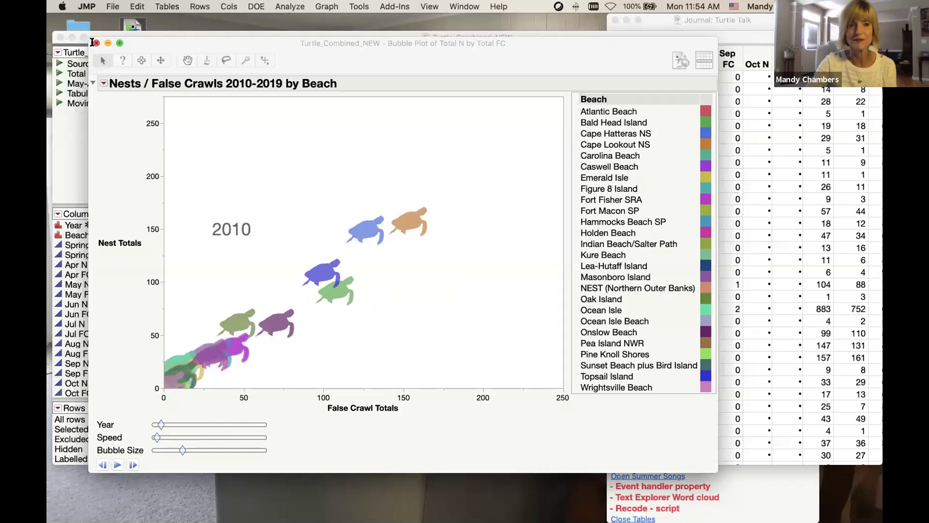
left_click(60, 37)
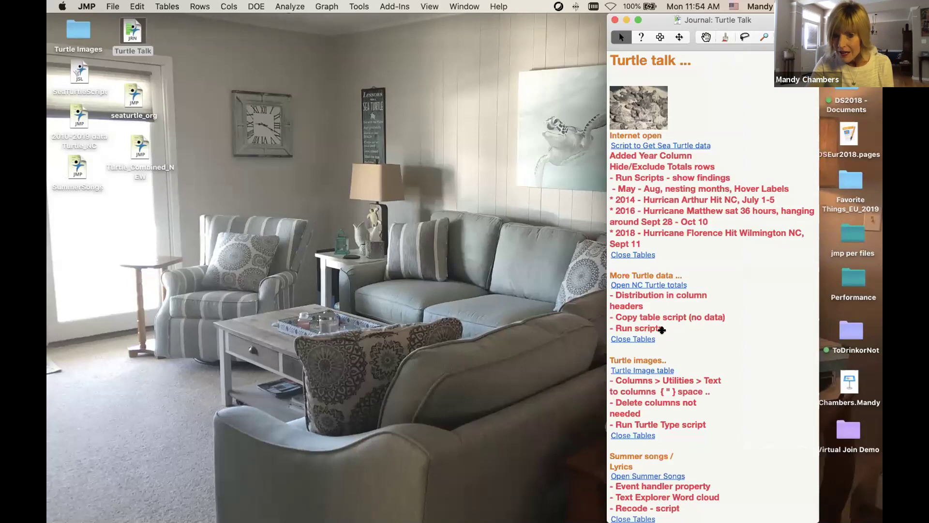
Step: Open the NC Turtle totals table from the Turtle Talk journal and reposition its window on the desktop
scroll(662, 330, "down", 5)
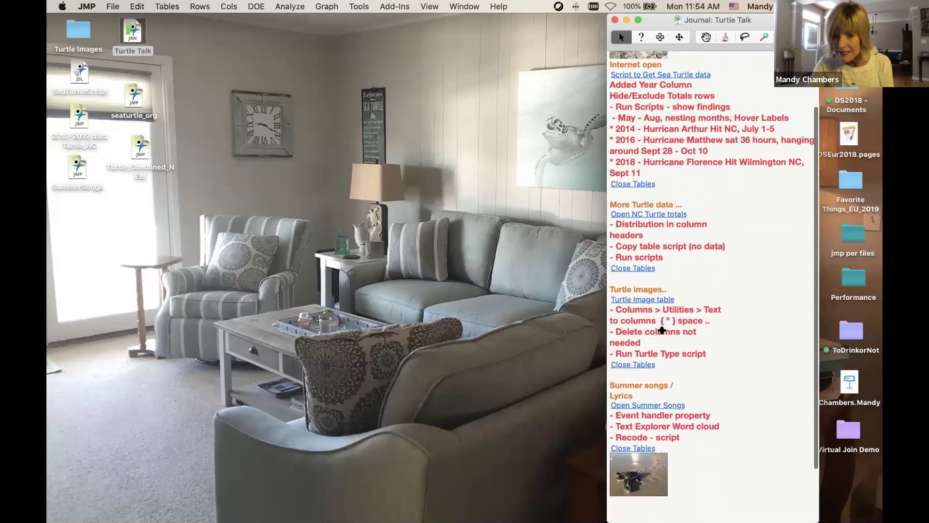
left_click(654, 214)
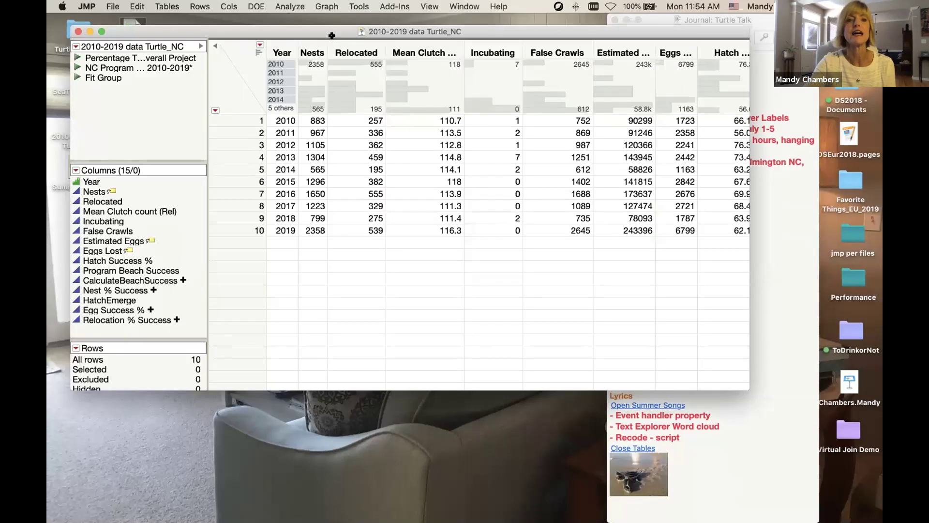
left_click_drag(330, 33, 314, 43)
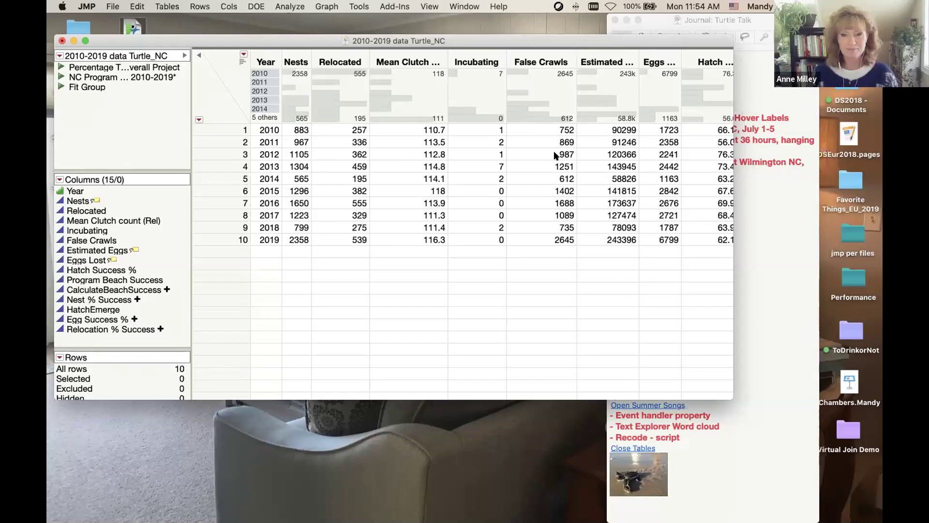
Step: Open the Egg Success % header graph in Distribution, inspect the histogram's hover label, and close the report
scroll(560, 163, "right", 10)
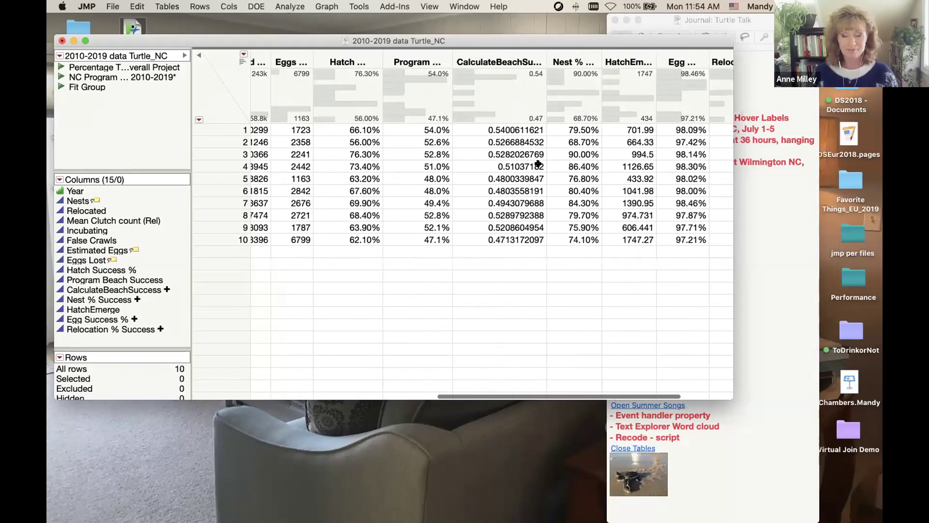
scroll(538, 165, "right", 3)
right_click(576, 90)
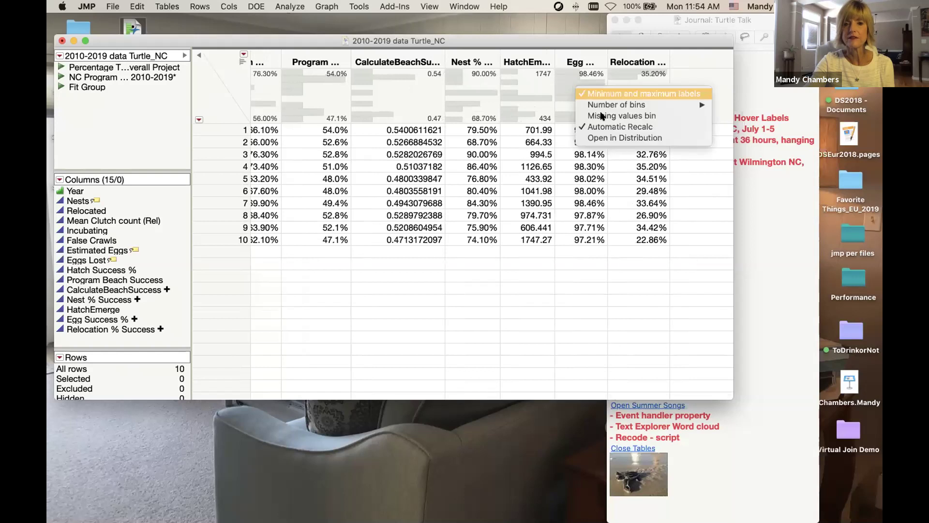
left_click(619, 137)
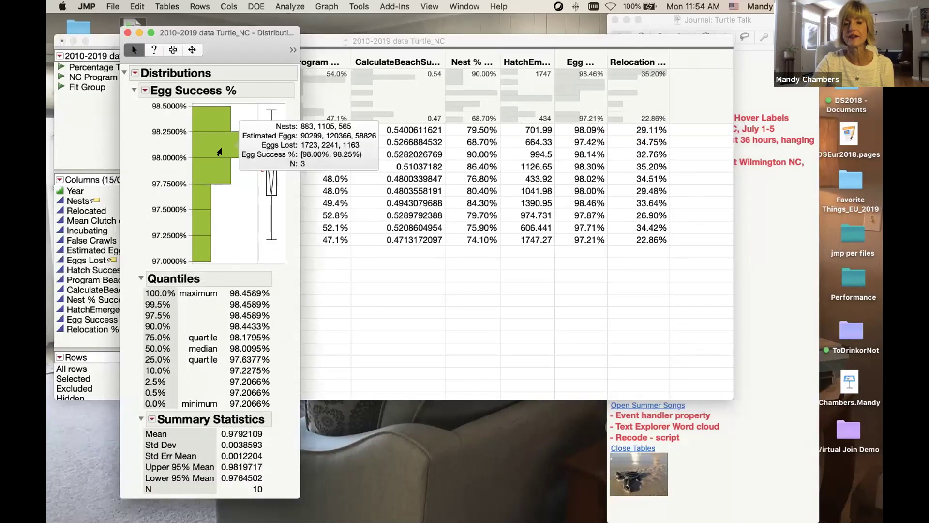
mouse_move(220, 154)
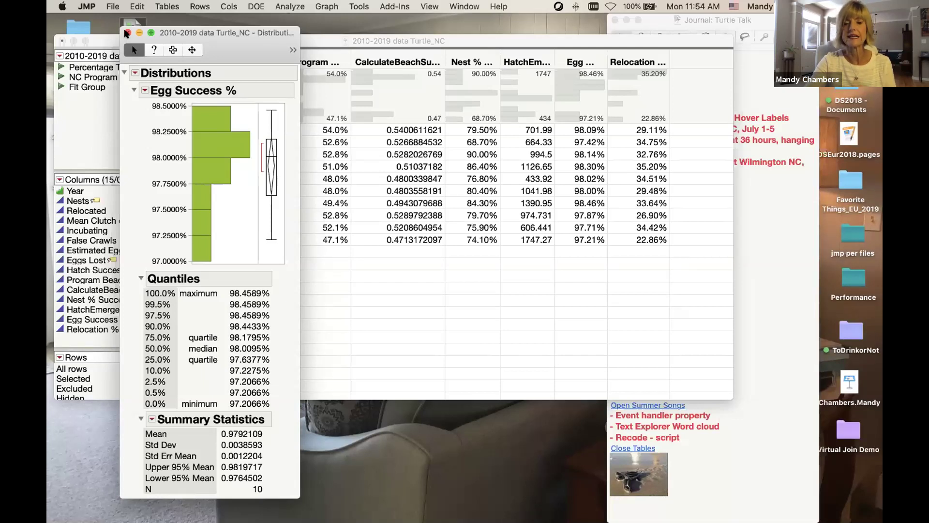
left_click(127, 33)
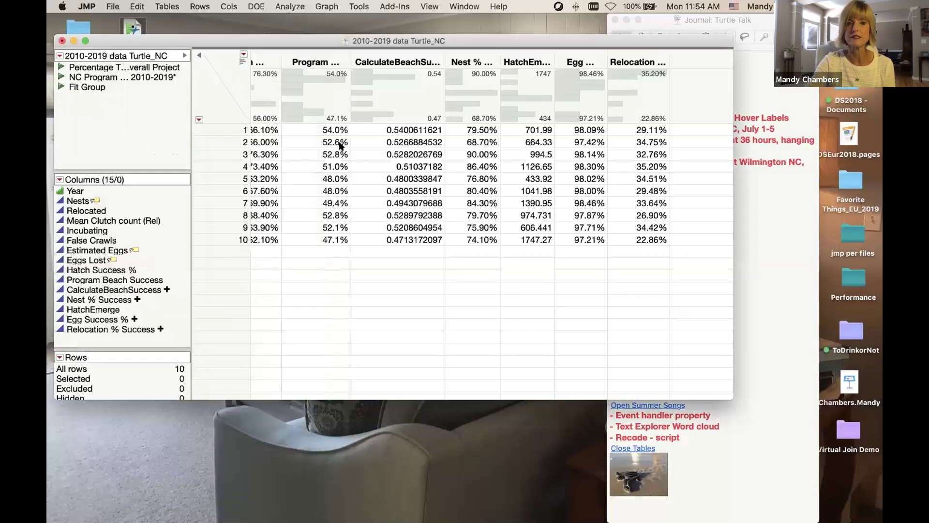
Step: Run the Fit Group script and review the bivariate fits of Program Beach Success by False Crawls and by Nests
scroll(340, 145, "left", 10)
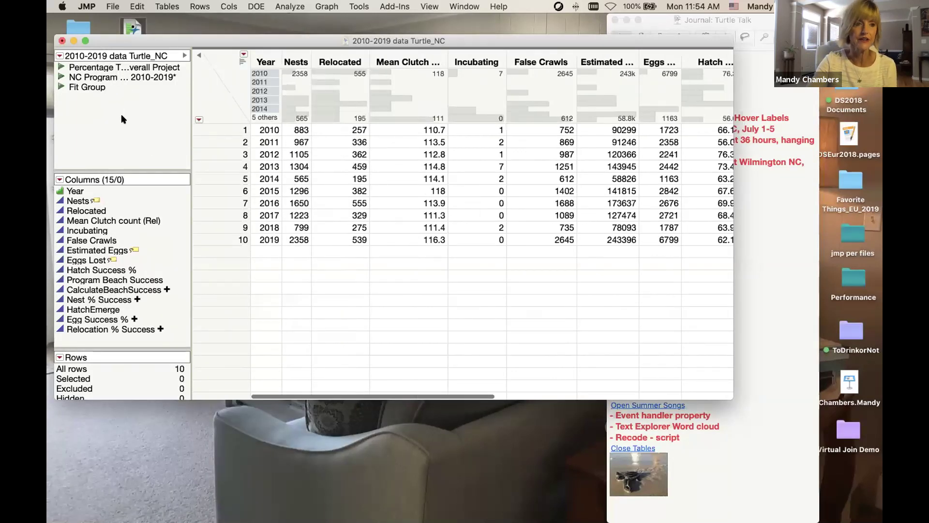
left_click(60, 87)
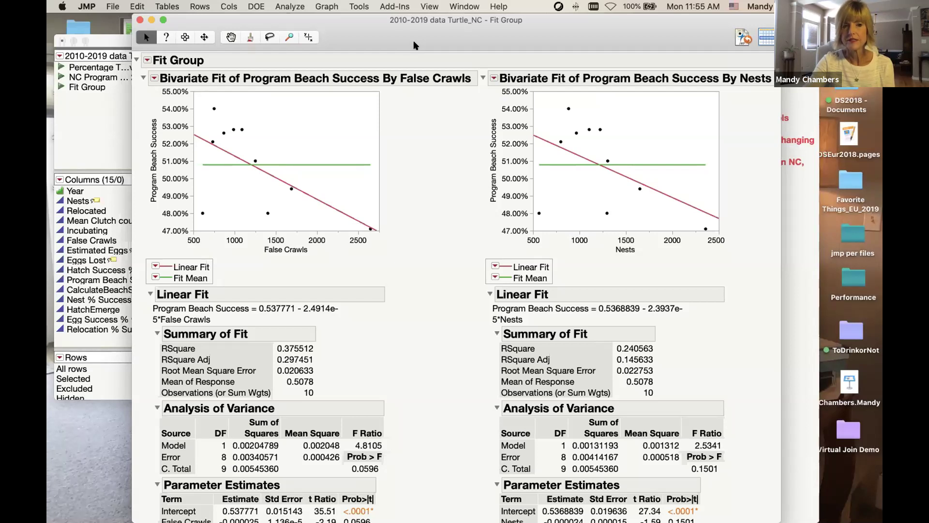
left_click_drag(413, 45, 368, 49)
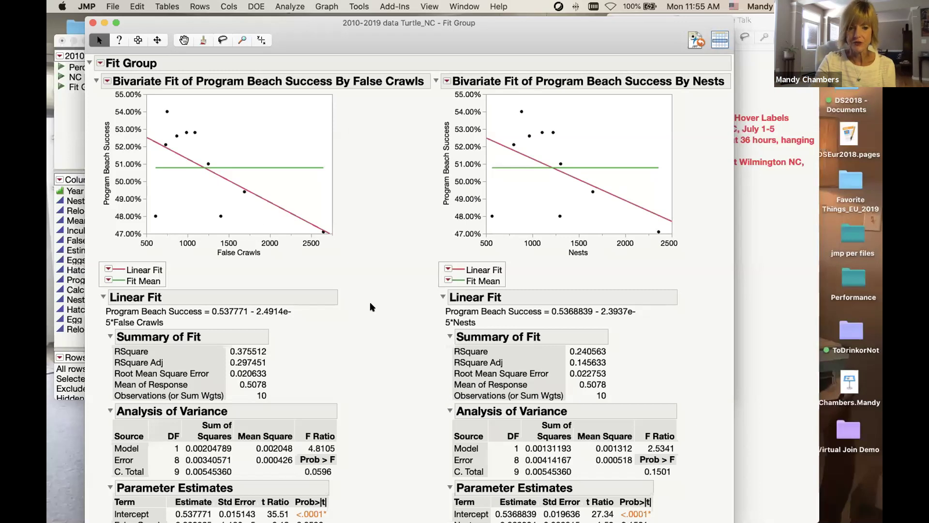
scroll(372, 307, "down", 3)
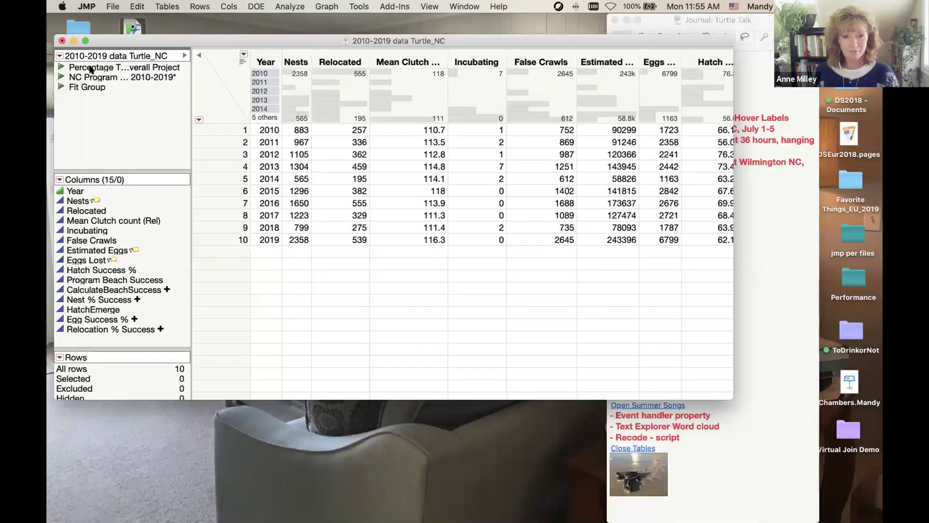
Step: Close the Fit Group report and the 2010-2019 data Turtle_NC table without saving, returning to the journal's remaining topics
left_click(93, 22)
left_click(62, 42)
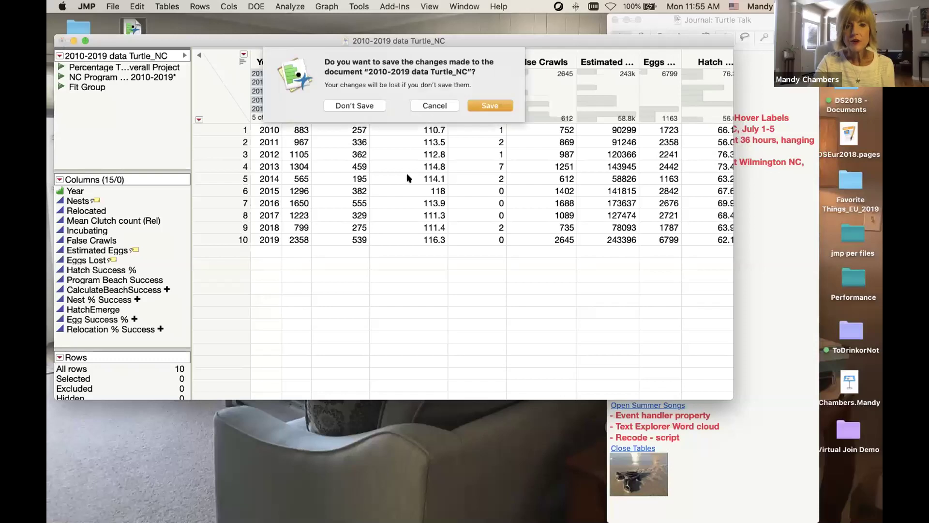
left_click(360, 102)
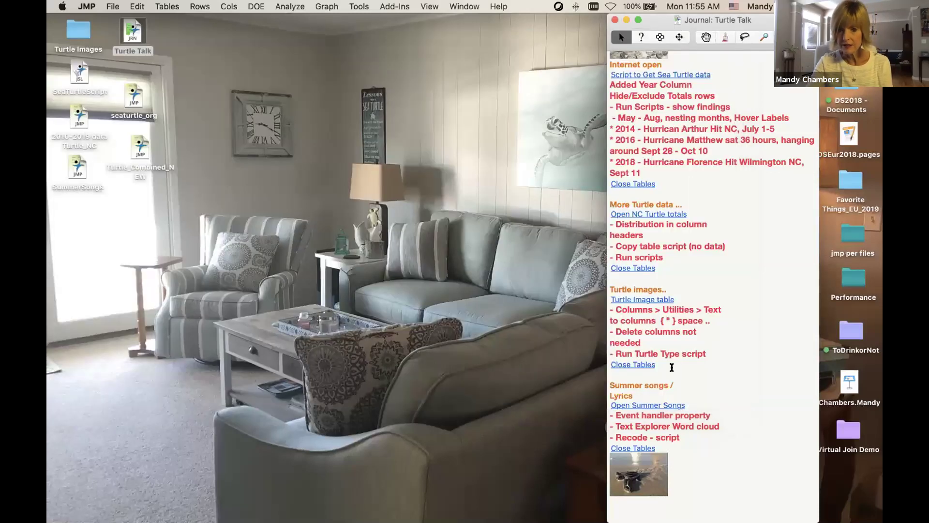
scroll(676, 381, "down", 2)
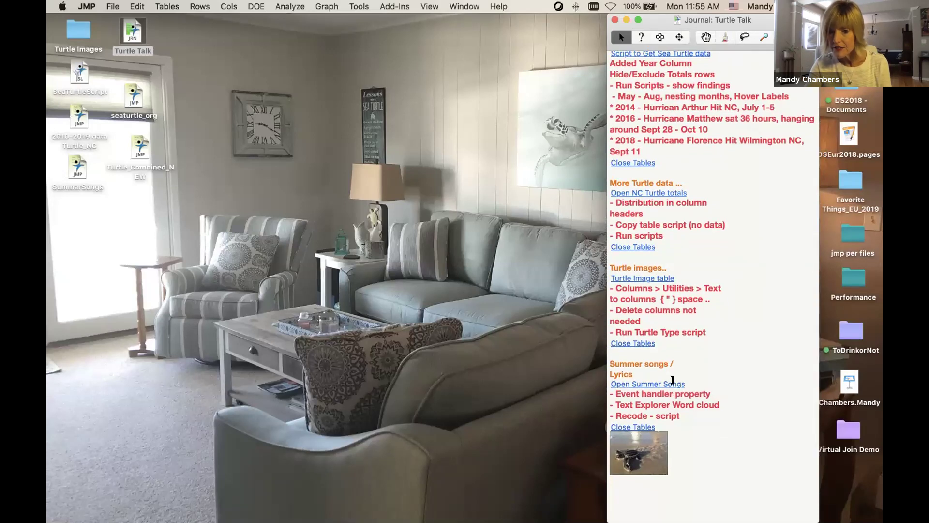
Step: Open the Turtle Image table from the Turtle Talk journal, reposition its window, and look across its columns to Photo of Turtle
left_click(663, 279)
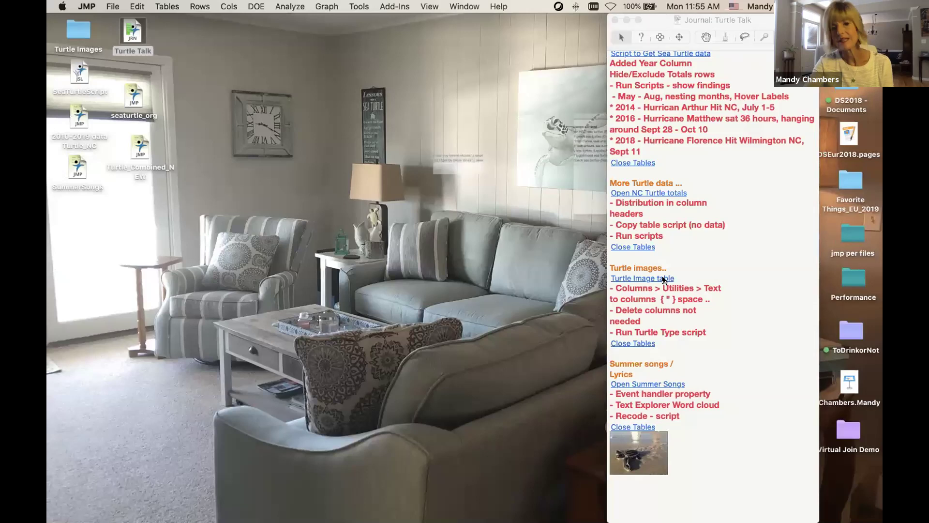
left_click_drag(527, 42, 521, 47)
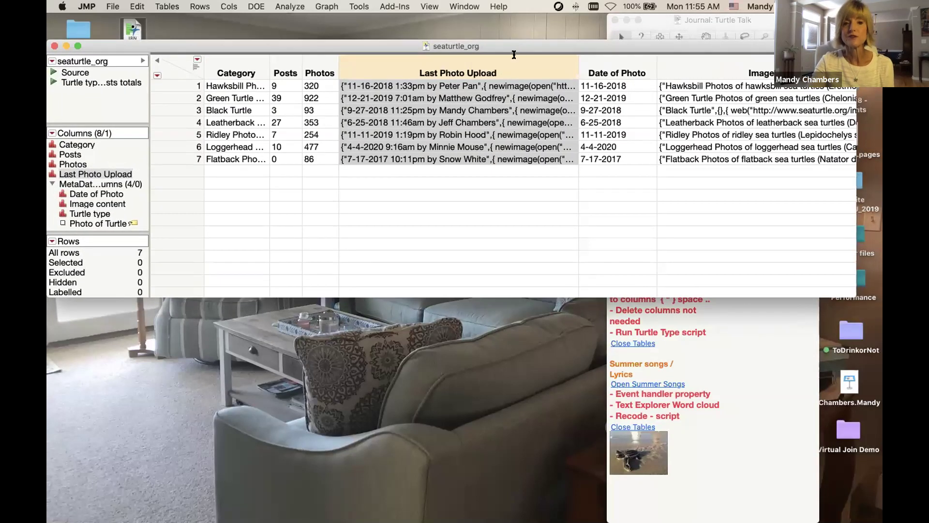
left_click_drag(523, 46, 524, 49)
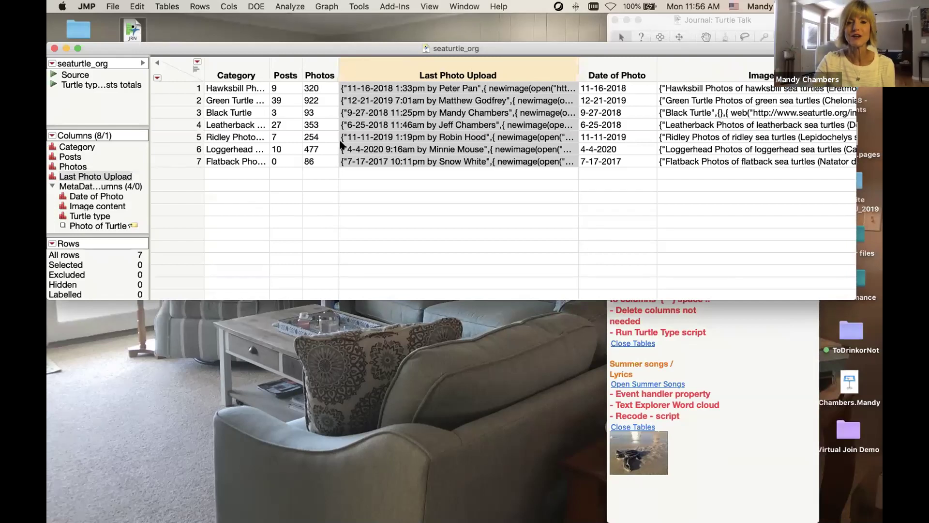
scroll(403, 137, "right", 10)
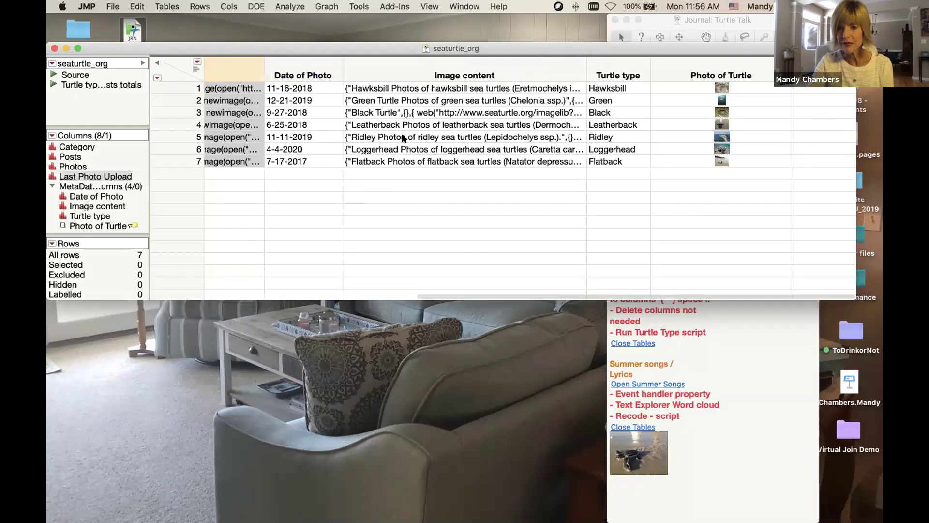
scroll(524, 98, "left", 10)
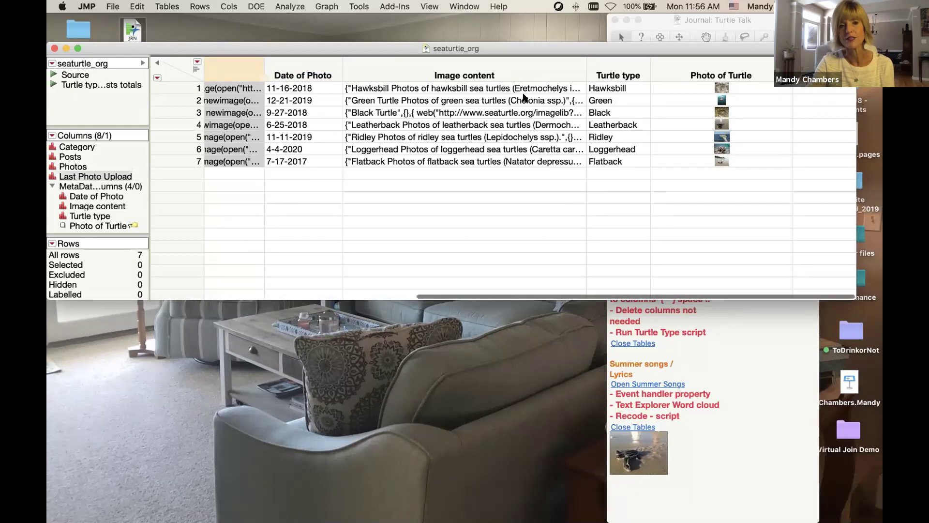
Step: Split the Last Photo Upload column with the Text to Columns utility, using curly braces and a space as delimiters
left_click(228, 8)
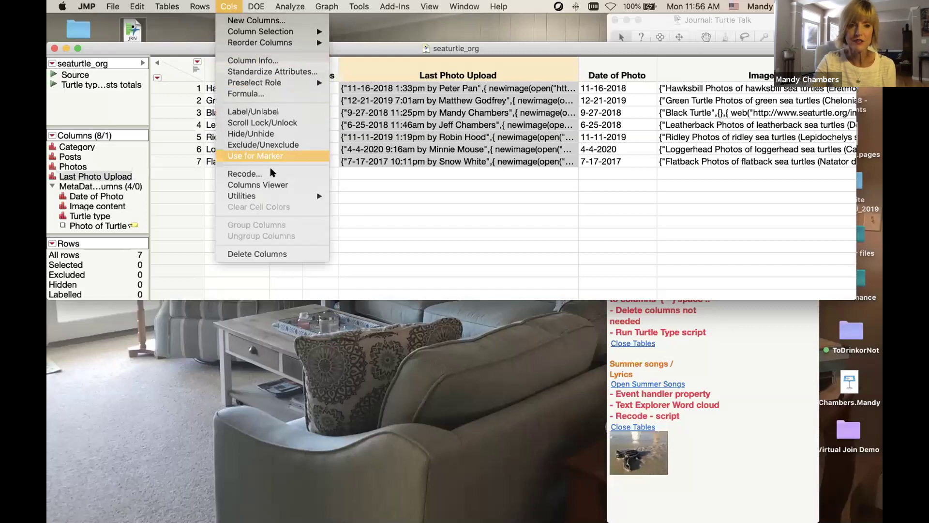
mouse_move(293, 195)
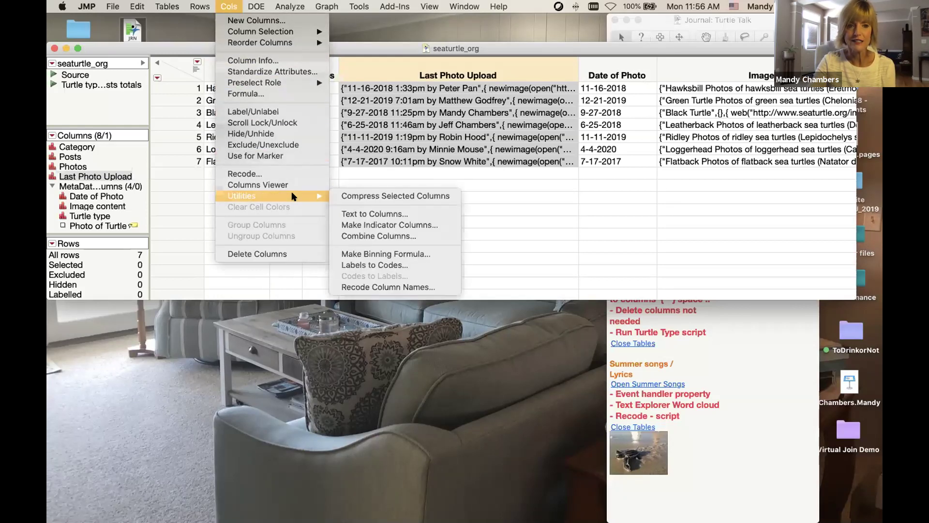
left_click(358, 215)
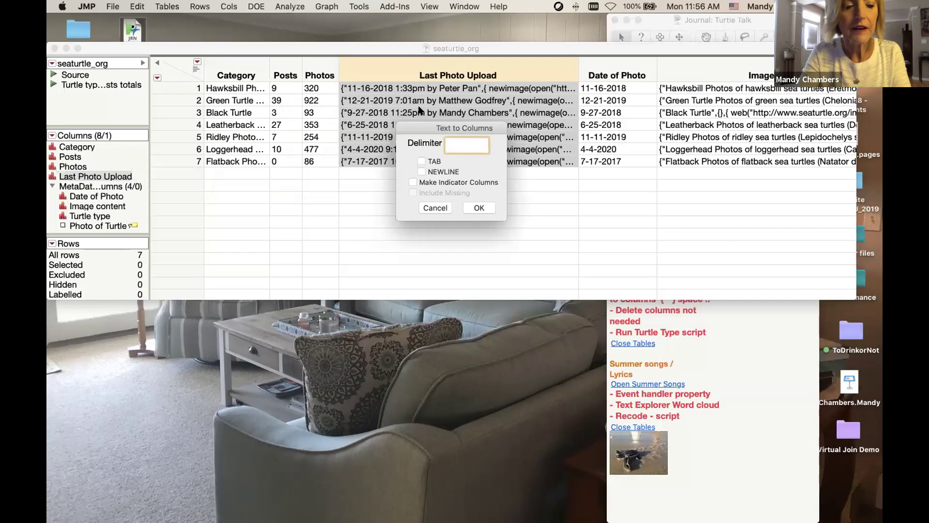
type("{")
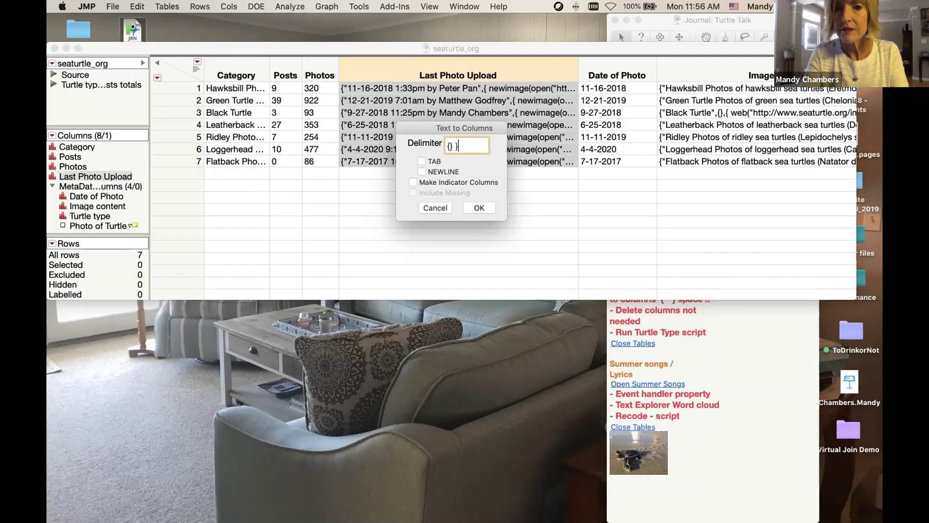
left_click(479, 208)
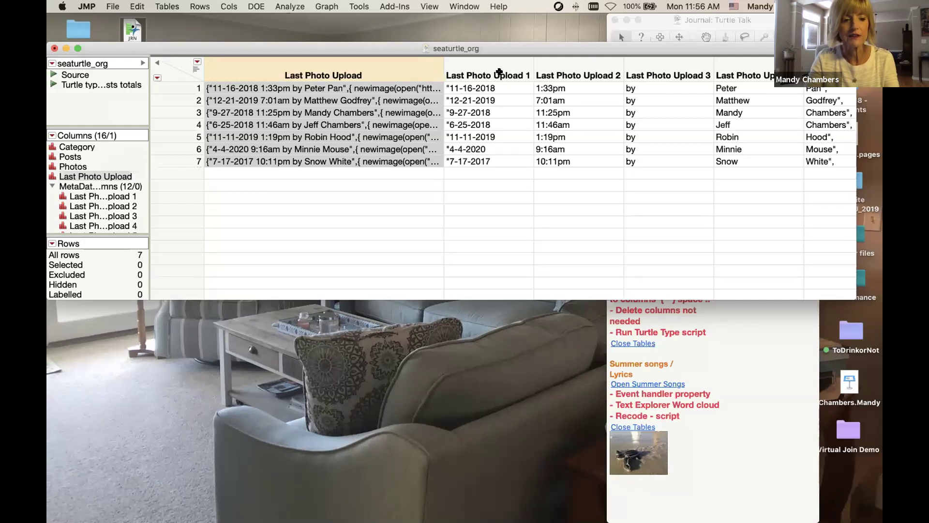
Step: Review the split Last Photo Upload columns alongside the Date of Photo, Image content and Turtle type columns
scroll(550, 92, "right", 8)
scroll(550, 92, "right", 6)
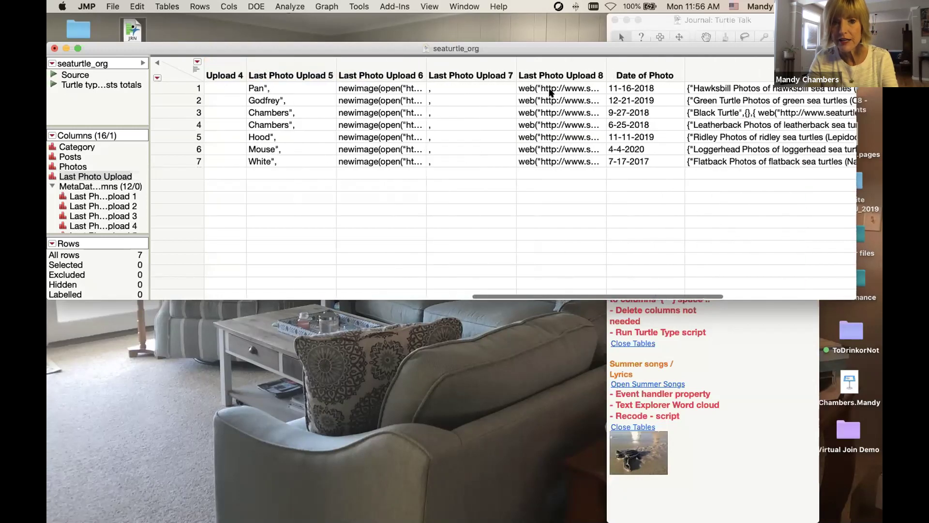
left_click(553, 71)
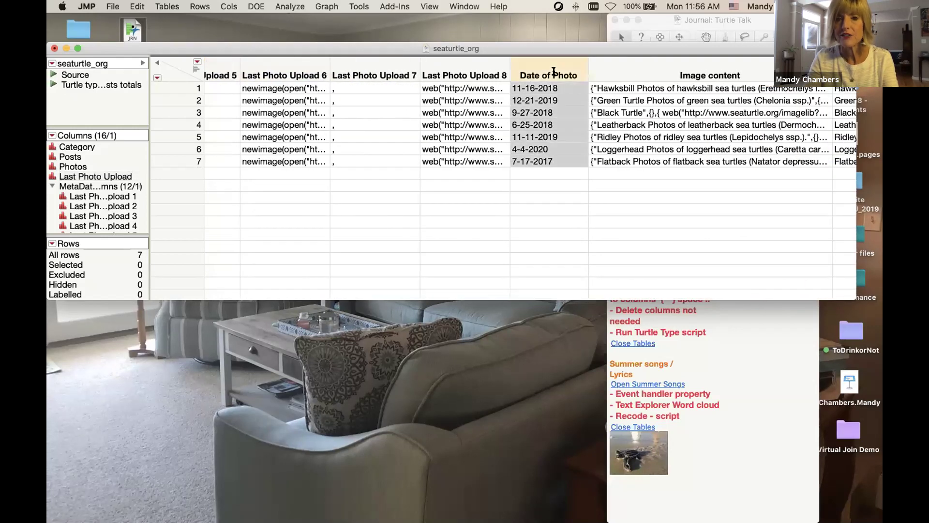
scroll(598, 107, "right", 5)
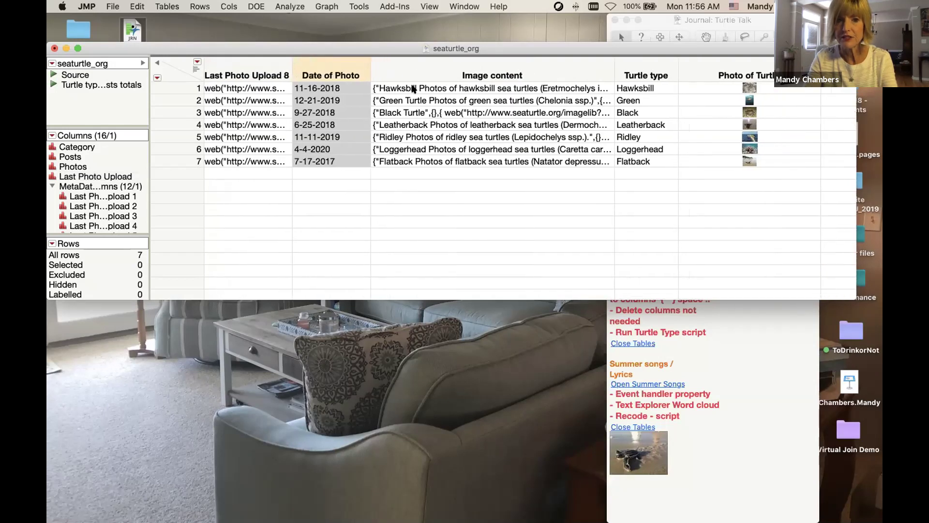
left_click(640, 75)
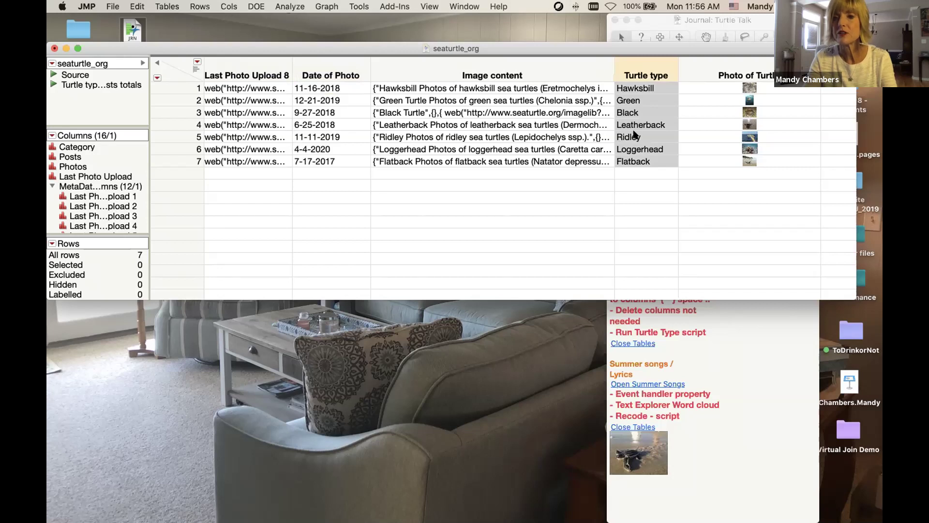
scroll(634, 135, "left", 10)
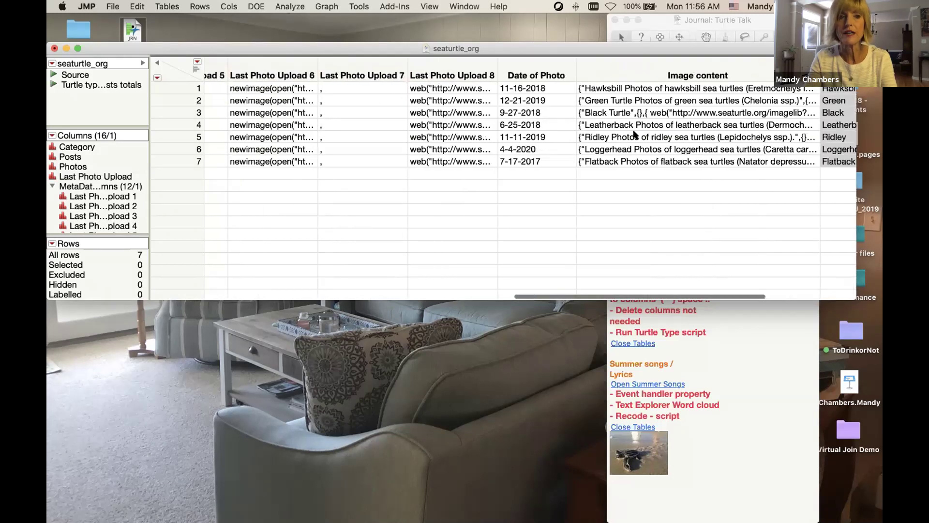
Step: Run the Turtle type: Photos and Posts totals script and inspect the Green, Loggerhead, Ridley, Hawksbill and Black markers' hover labels
left_click(53, 85)
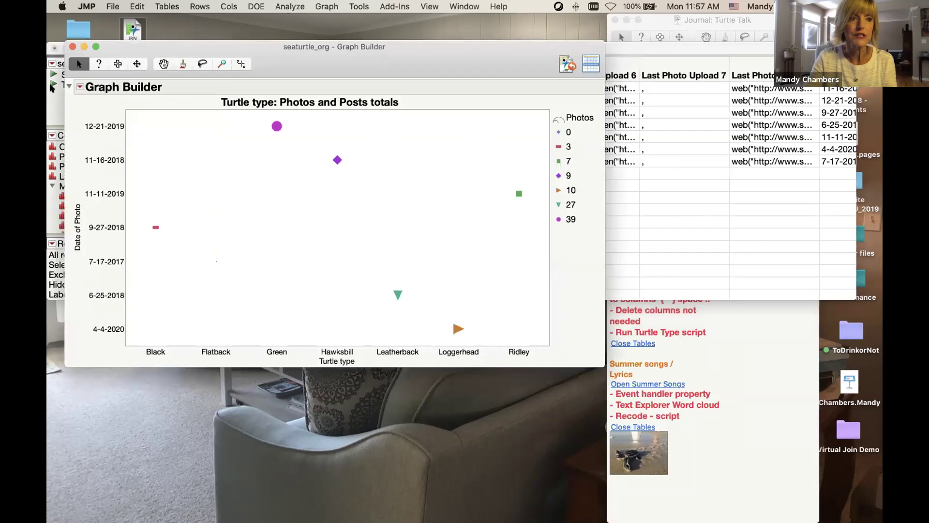
left_click_drag(314, 71, 353, 72)
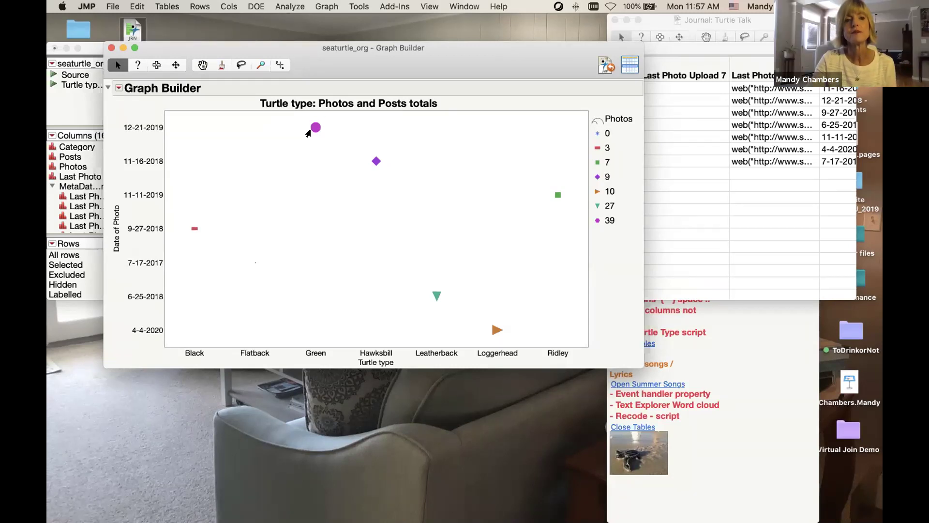
mouse_move(309, 129)
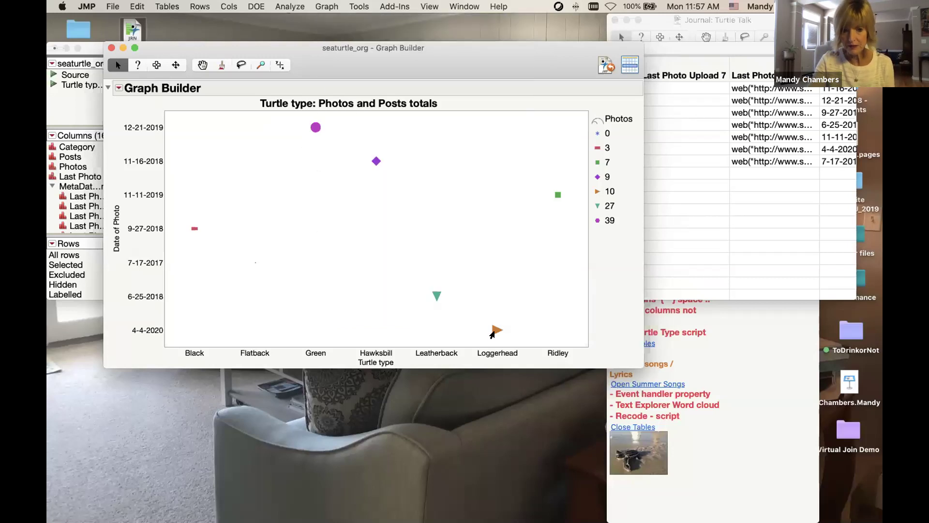
mouse_move(489, 332)
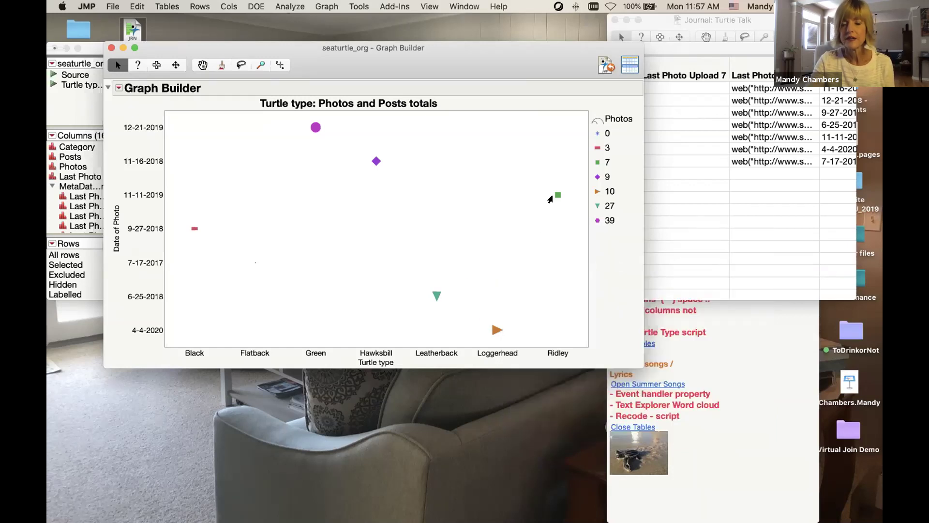
mouse_move(550, 197)
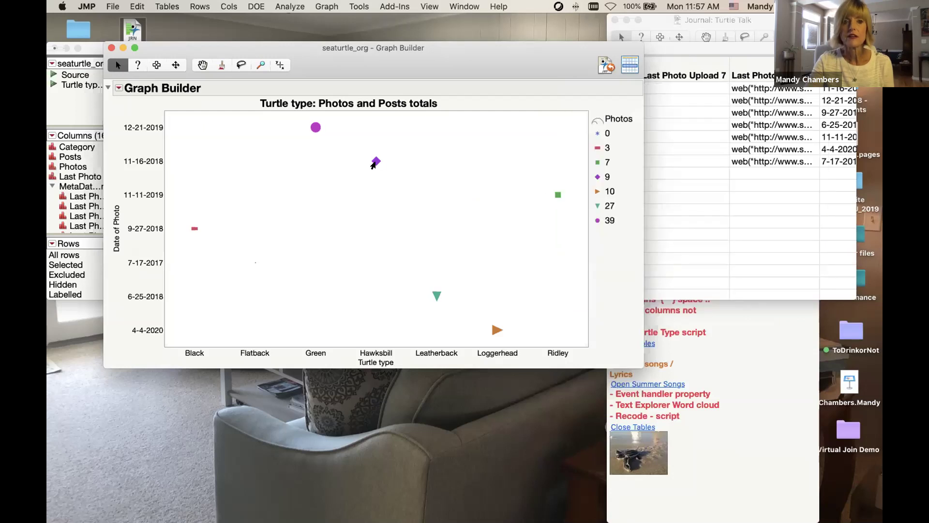
mouse_move(371, 162)
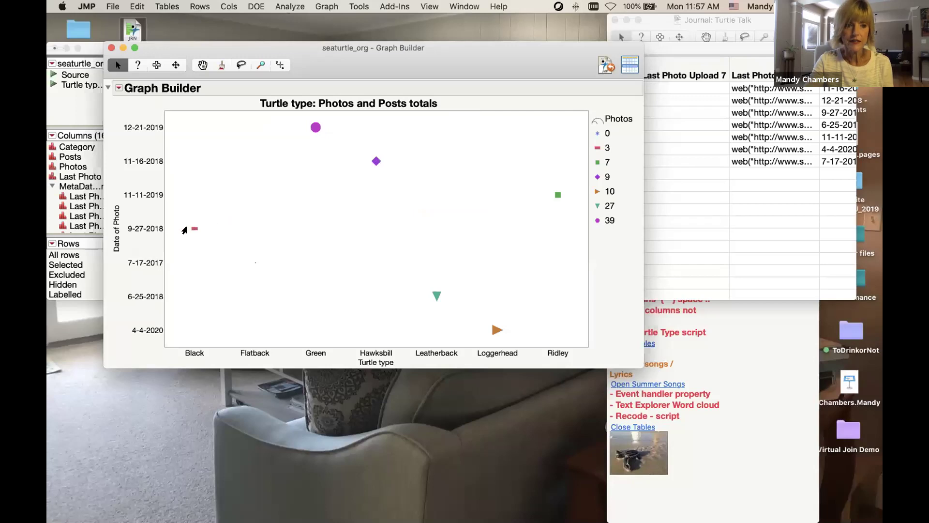
mouse_move(189, 231)
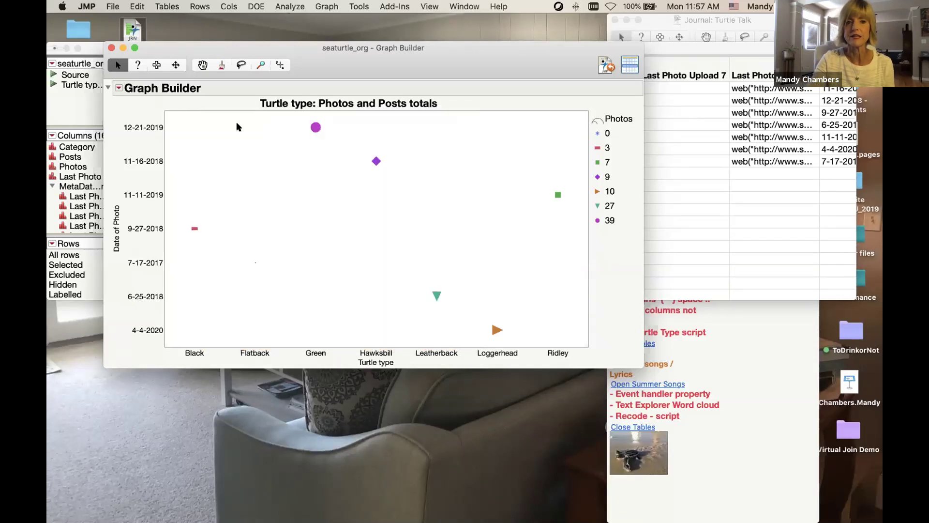
Step: Close the Graph Builder report and close the seaturtle_org table through the journal's Turtle images section
left_click(111, 48)
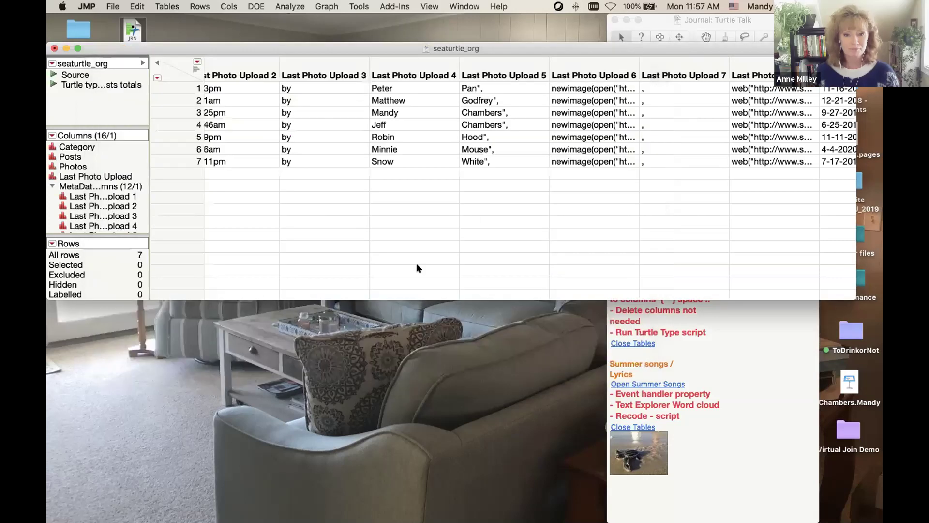
left_click(630, 345)
left_click(630, 345)
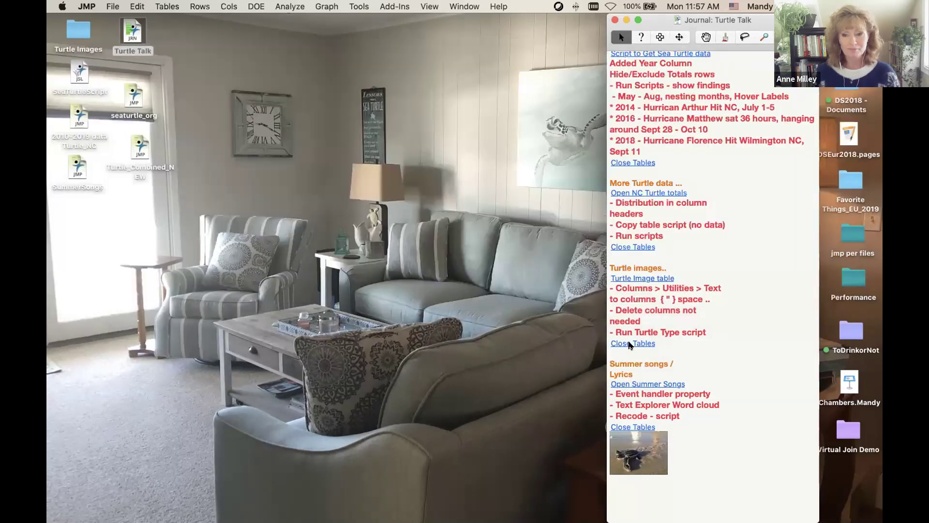
Step: Open the SummerSongs table from the journal's Summer songs / Lyrics section and look through its rows
left_click(649, 384)
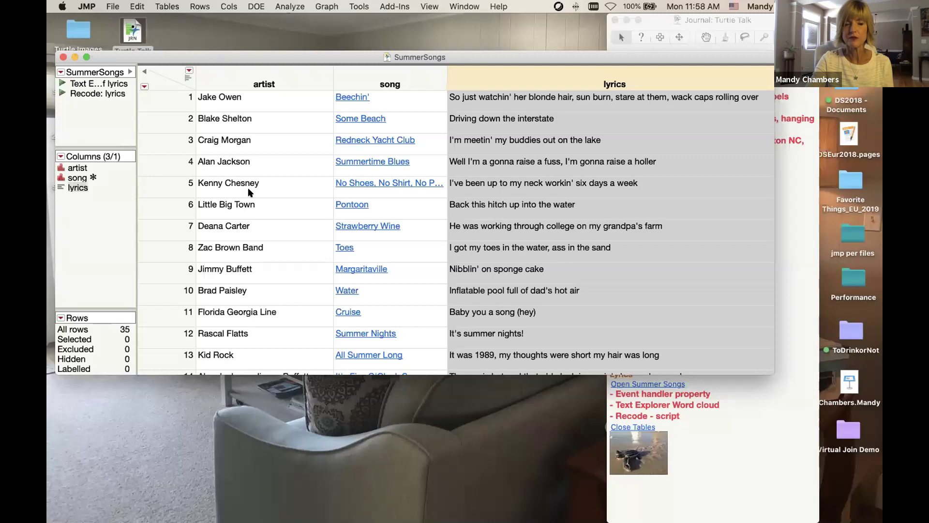
scroll(247, 187, "down", 3)
scroll(248, 187, "up", 3)
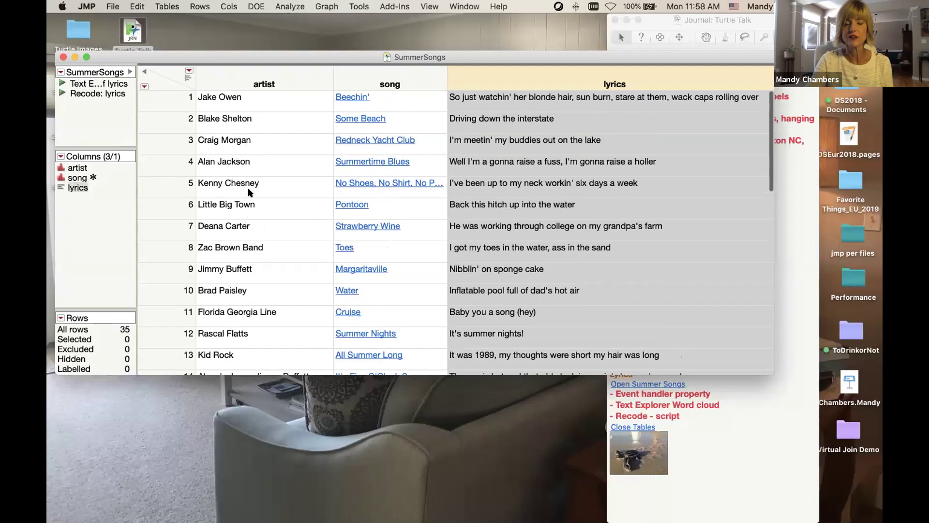
Step: Examine the Event Handler script in the song column's properties, including its Google search URL, and close the column information
left_click(404, 78)
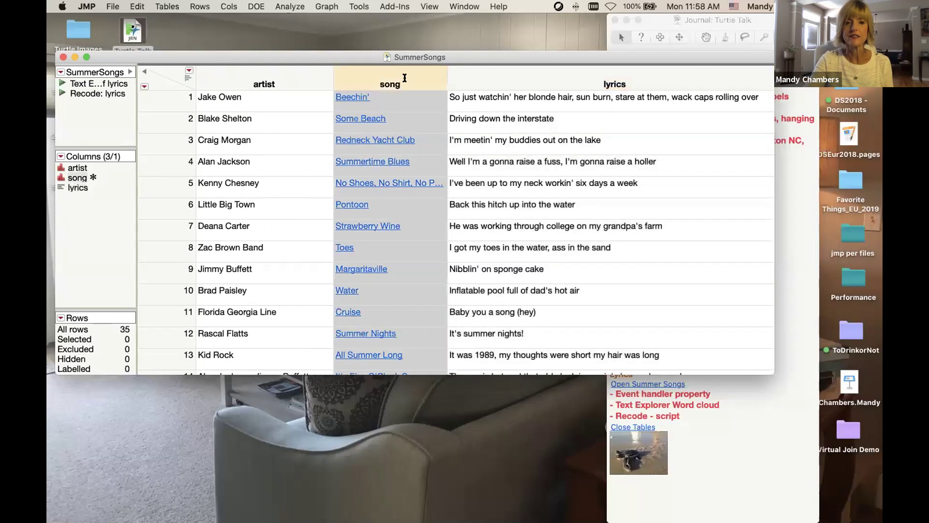
double_click(405, 78)
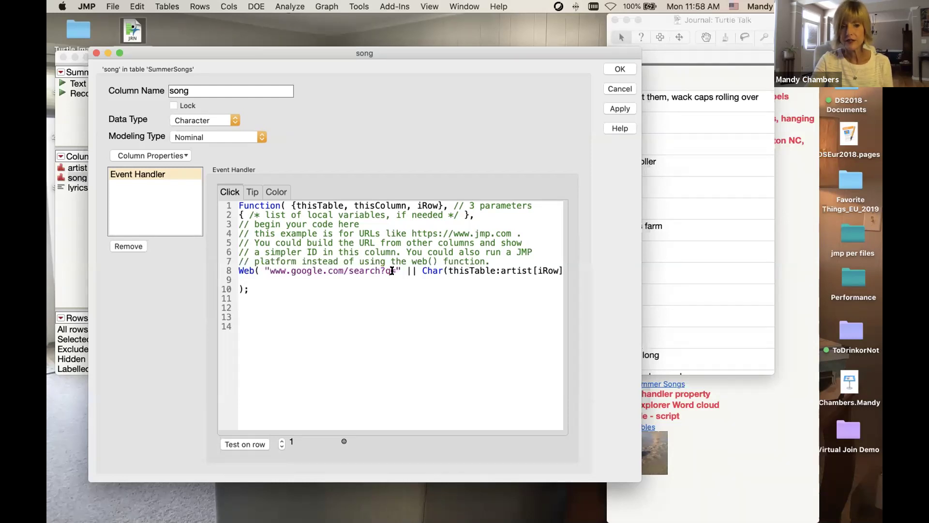
scroll(397, 269, "right", 4)
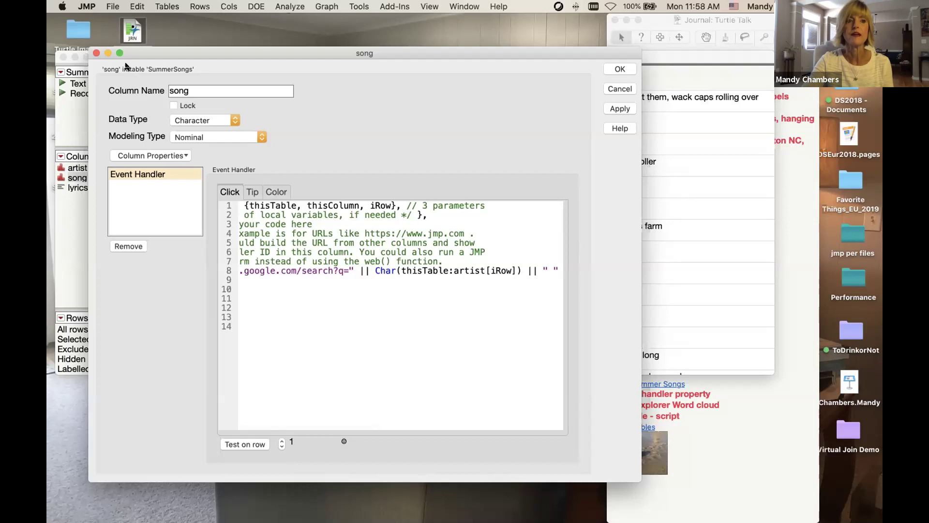
left_click(96, 54)
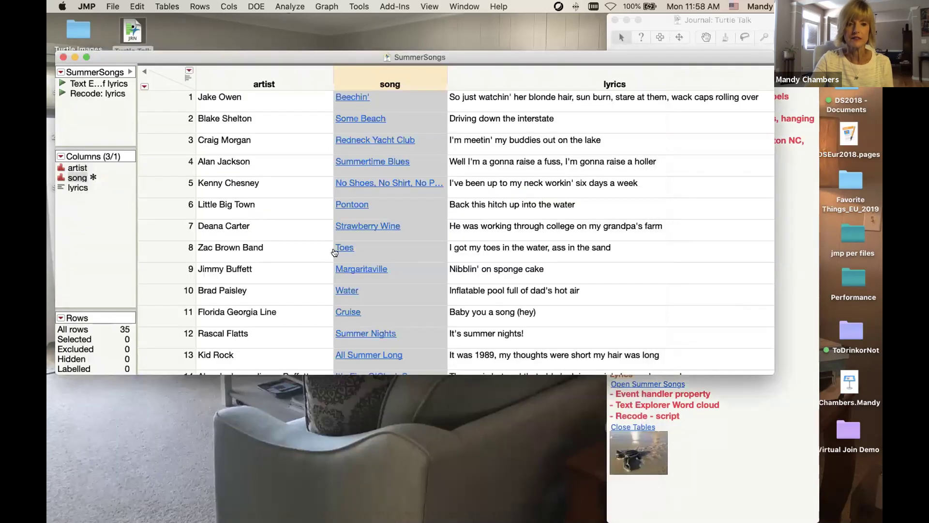
Step: Follow the All Summer Long link to its web lyrics search in Chrome, view the lyrics, and minimize the browser
left_click(378, 353)
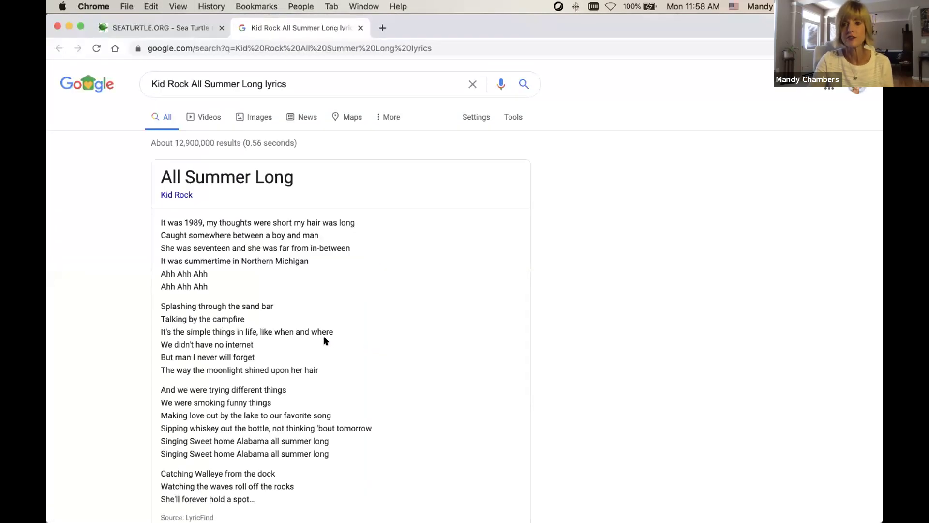
scroll(324, 340, "down", 3)
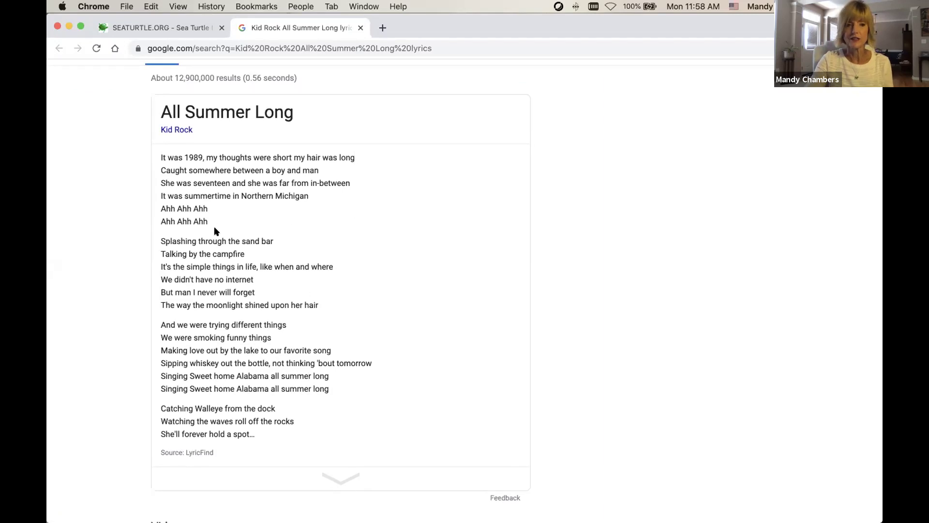
left_click(69, 26)
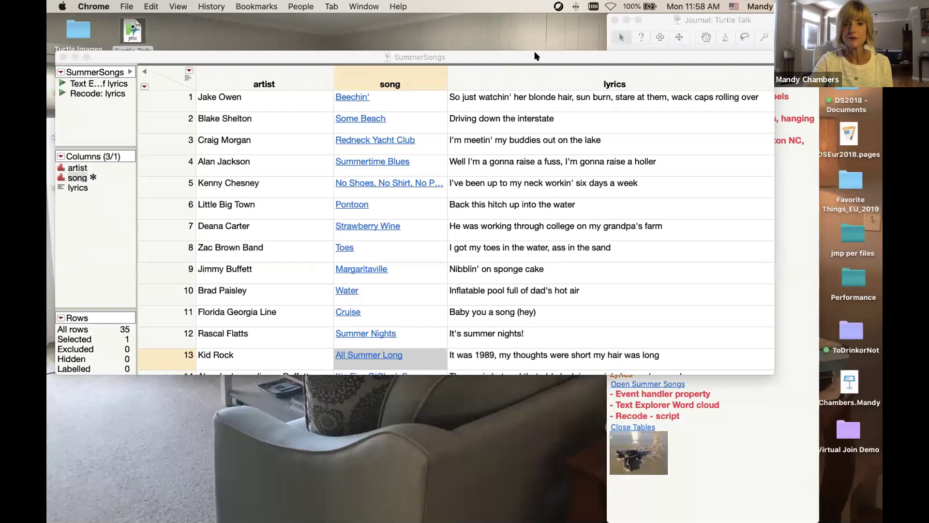
Step: Reposition the SummerSongs table window on the desktop and select the lyrics column with no rows selected
left_click(507, 54)
left_click_drag(507, 53, 461, 46)
left_click(534, 72)
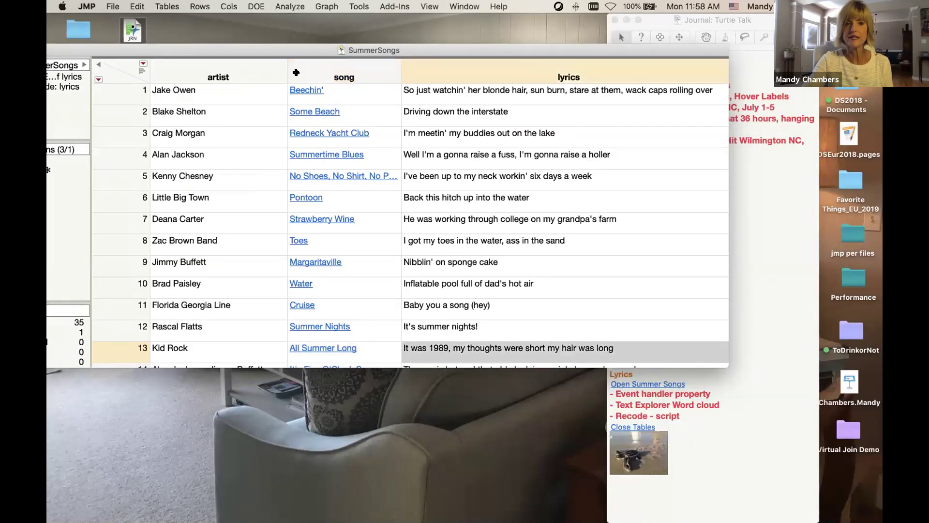
left_click(123, 76)
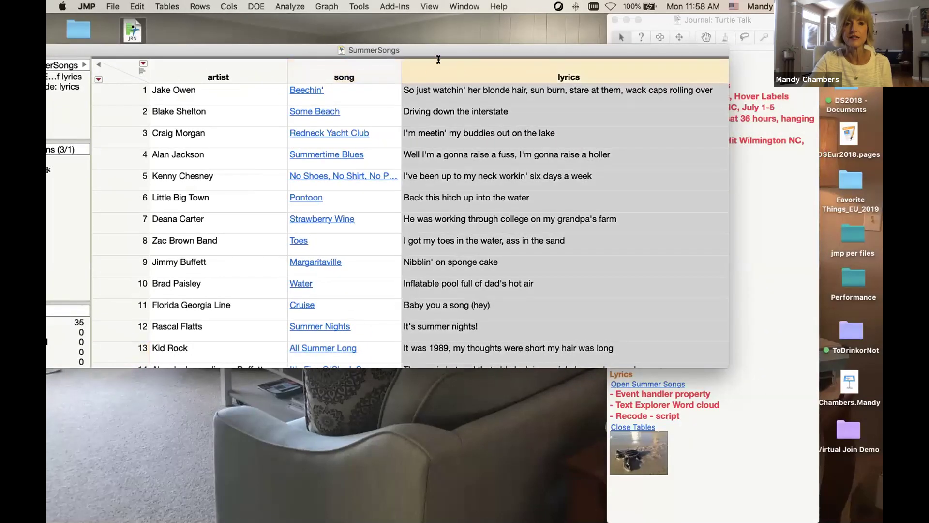
Step: Run the table's saved Text Explorer script for lyrics and place the word cloud report beside the lyrics column
left_click_drag(424, 50, 485, 43)
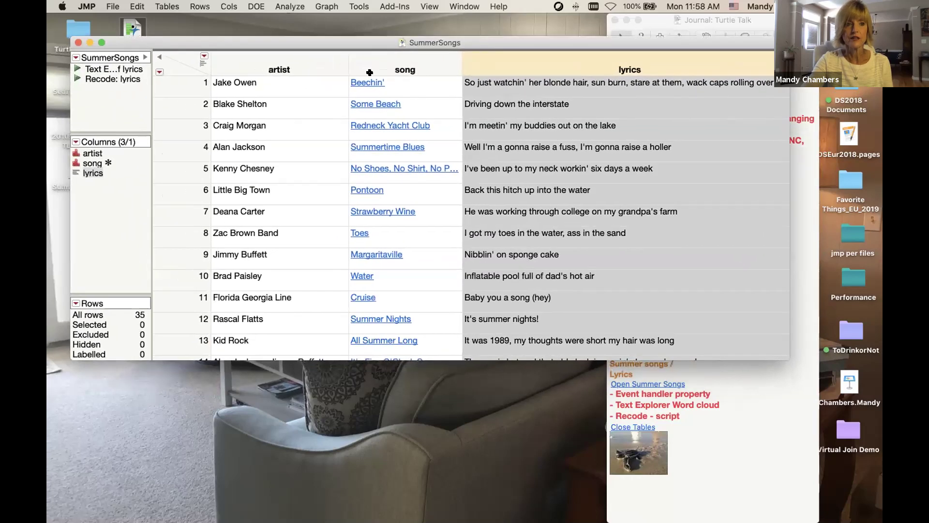
left_click(77, 70)
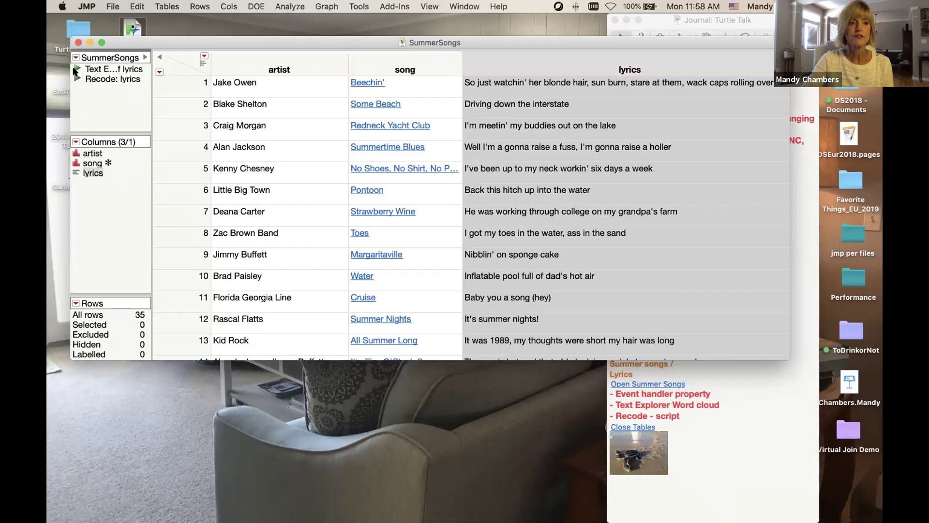
left_click_drag(312, 93, 318, 73)
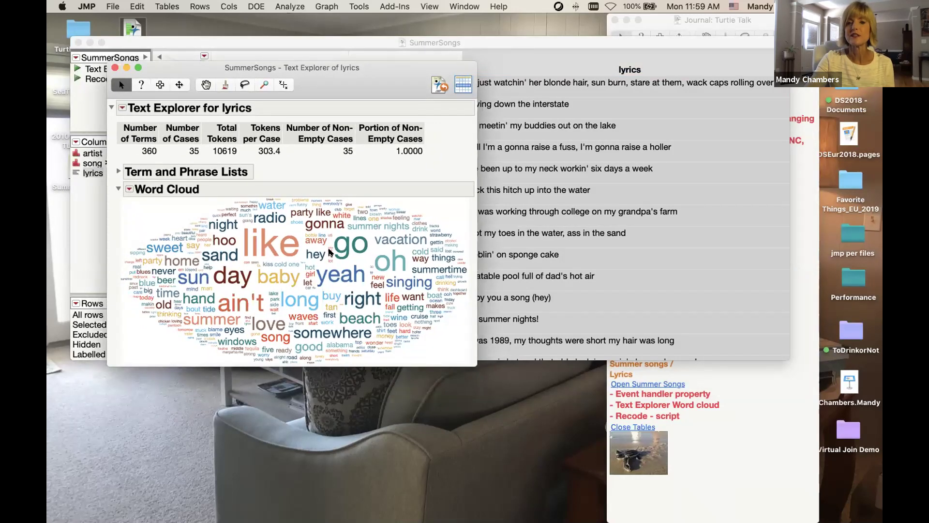
left_click_drag(367, 80, 344, 80)
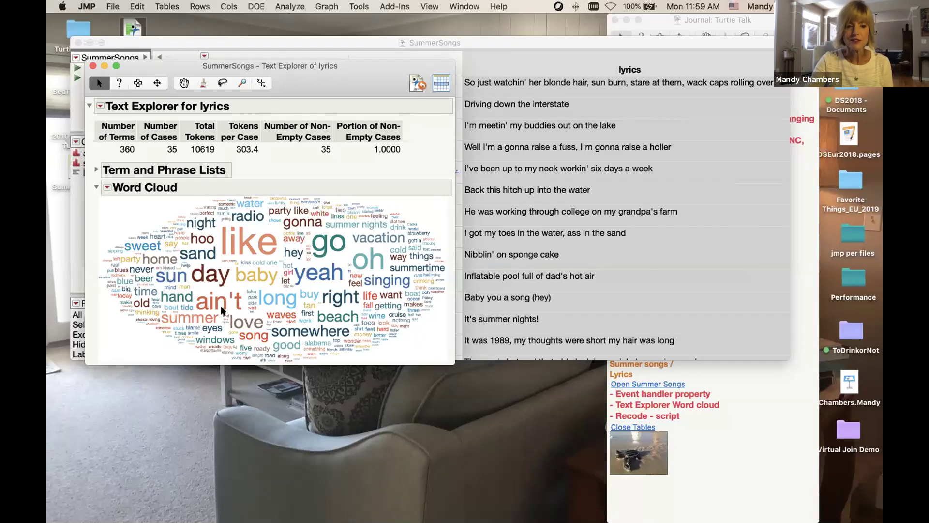
mouse_move(218, 305)
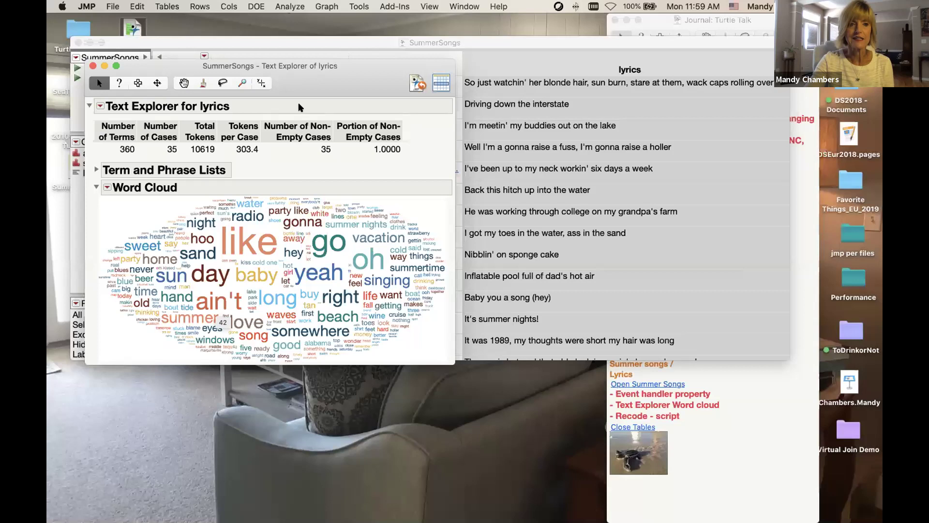
left_click_drag(297, 65, 272, 90)
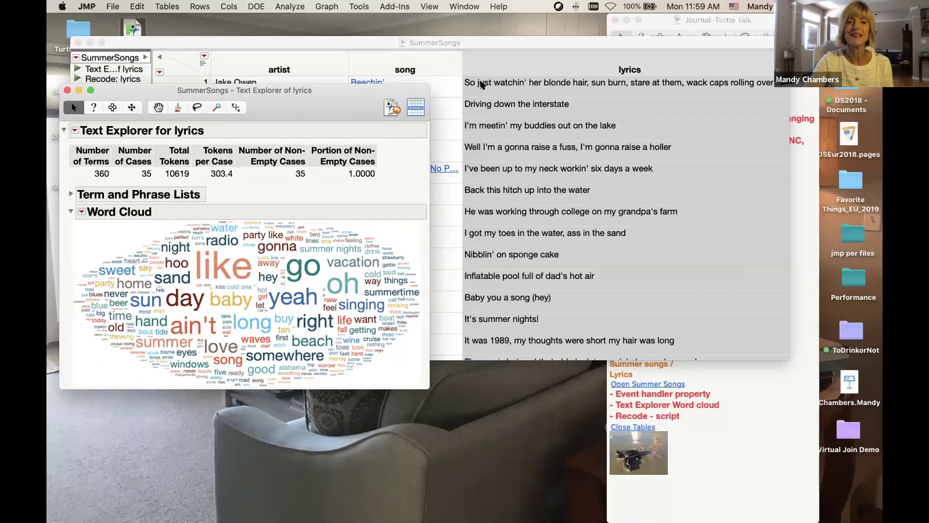
Step: Open Recode for the lyrics column and collapse the whitespace in its values
left_click(524, 60)
right_click(524, 60)
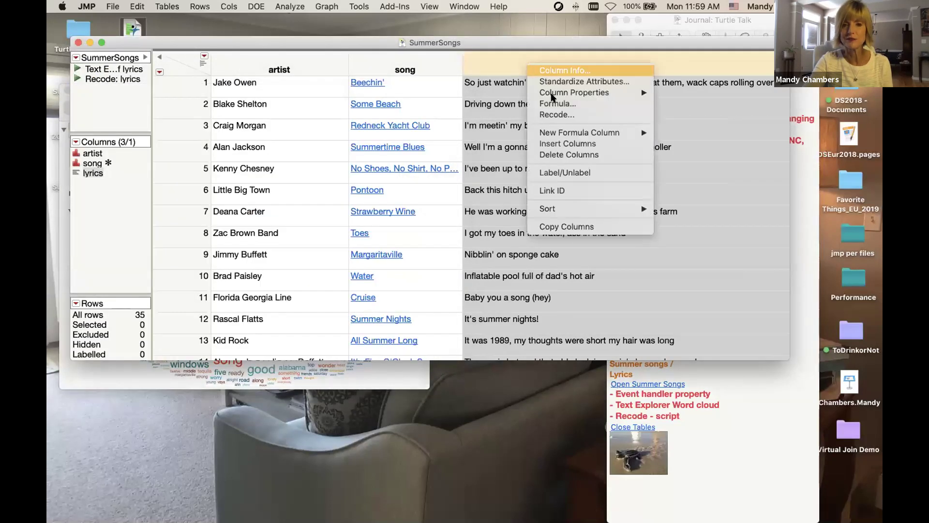
left_click(565, 116)
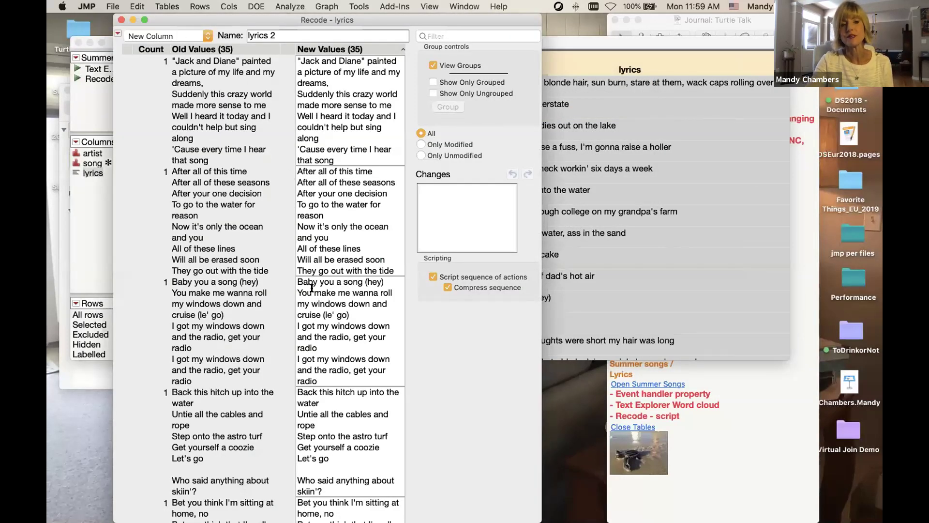
left_click(114, 35)
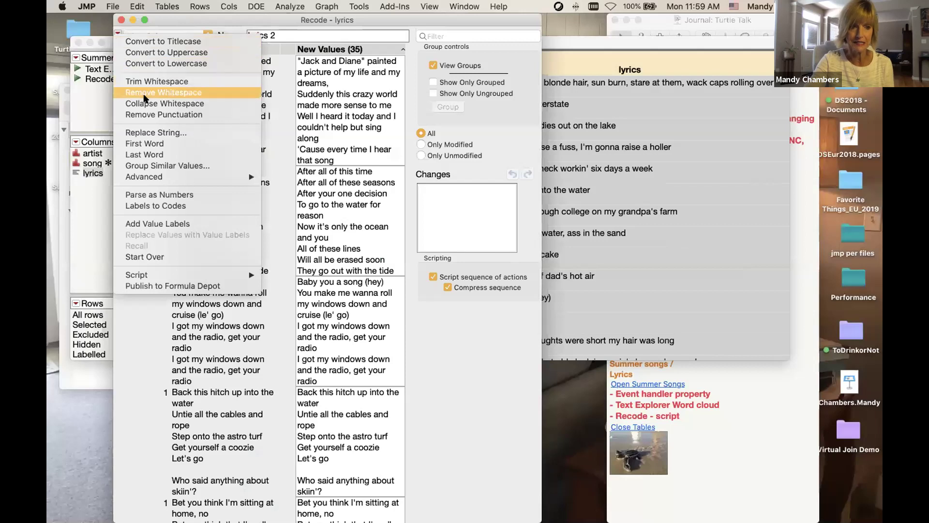
left_click(213, 116)
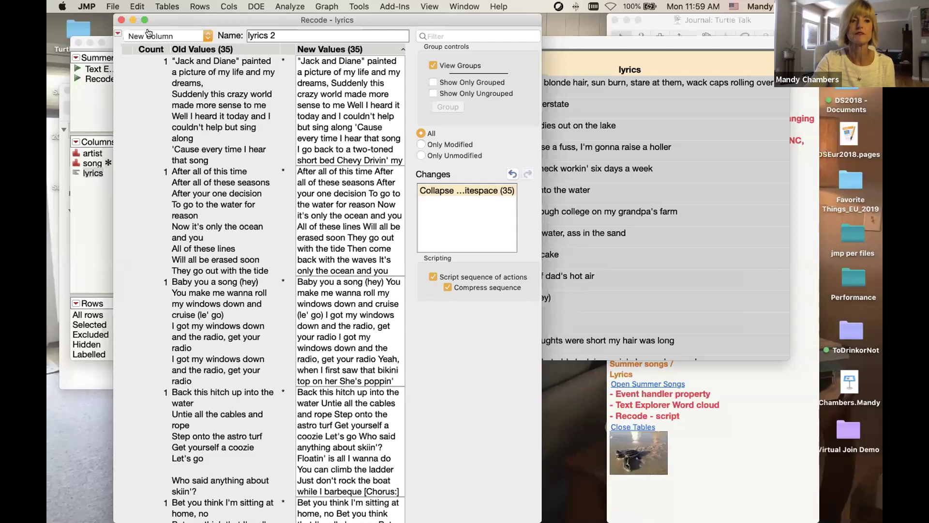
Step: Try removing the punctuation from the recoded lyrics, and undo only that change
left_click(116, 34)
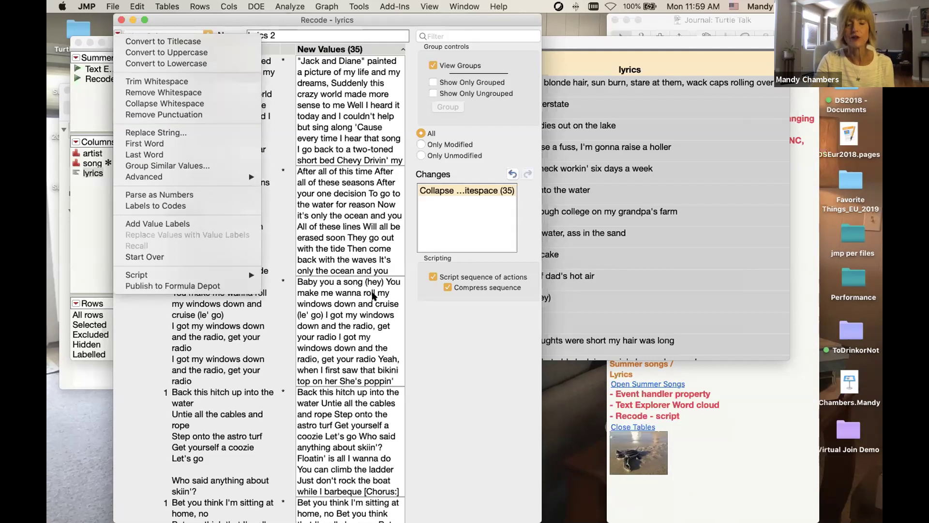
left_click(163, 116)
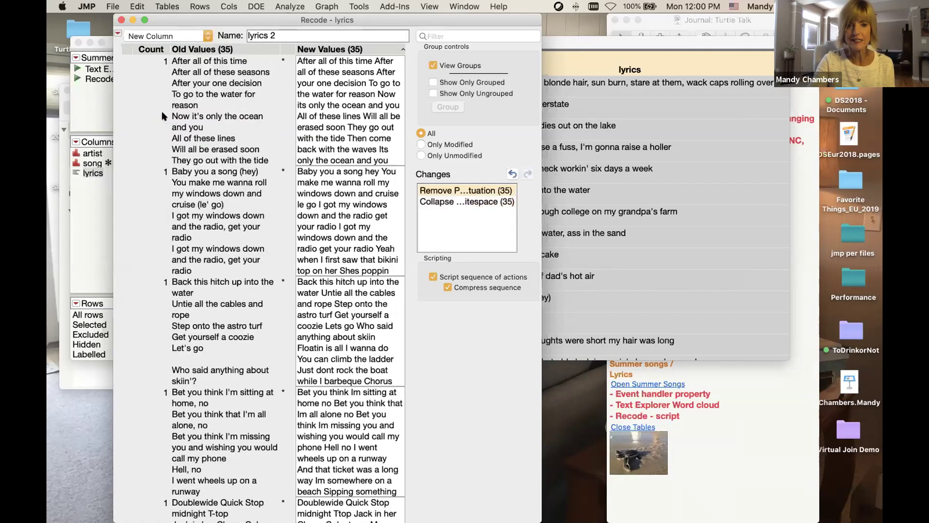
left_click(502, 202)
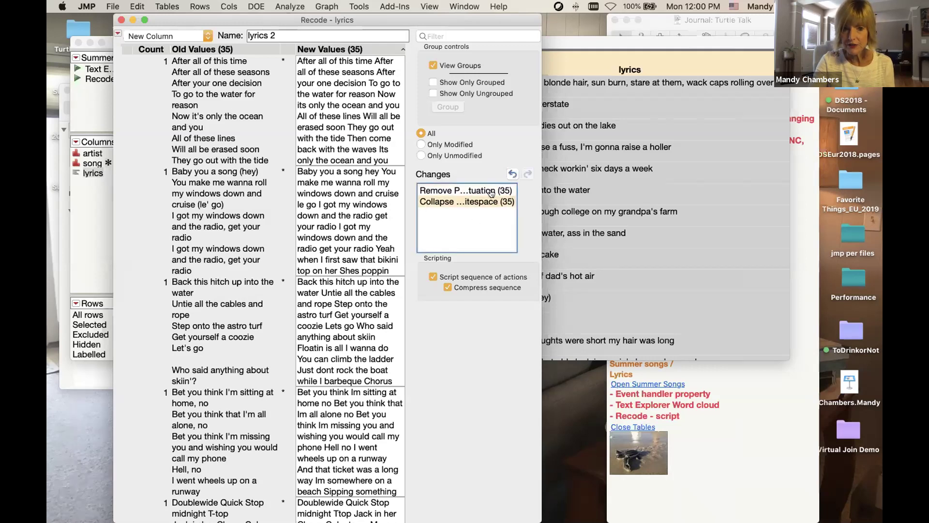
left_click(494, 190)
left_click(512, 173)
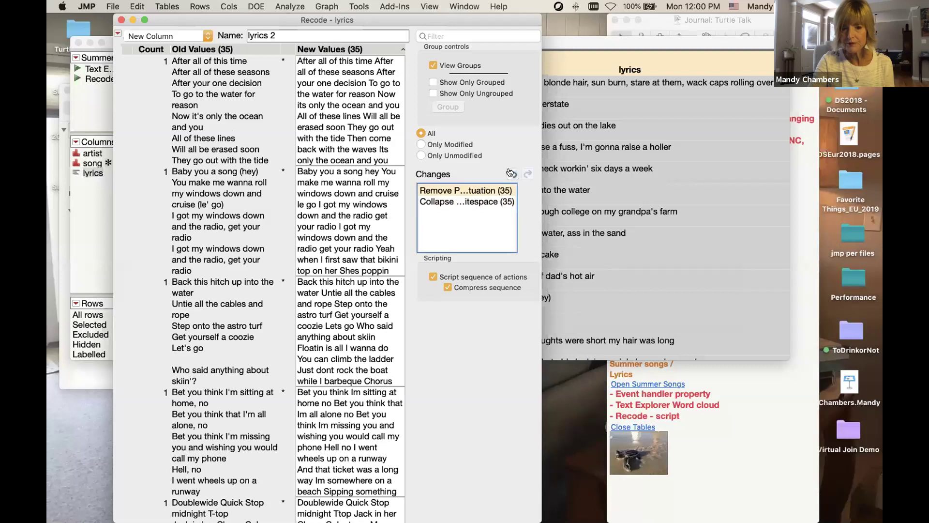
Step: Replace "ain't" with "is not" in the recoded lyrics, previewing only the modified values
left_click(118, 33)
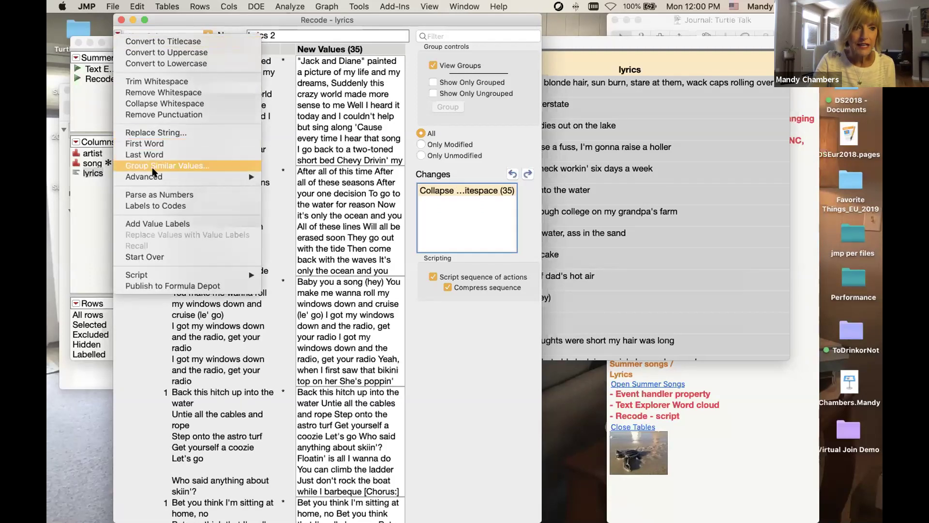
left_click(175, 134)
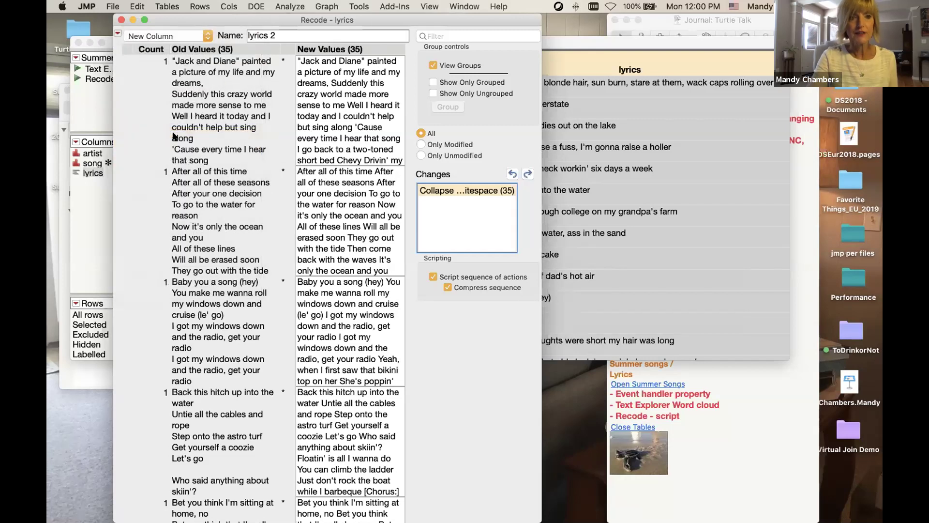
type("ain't")
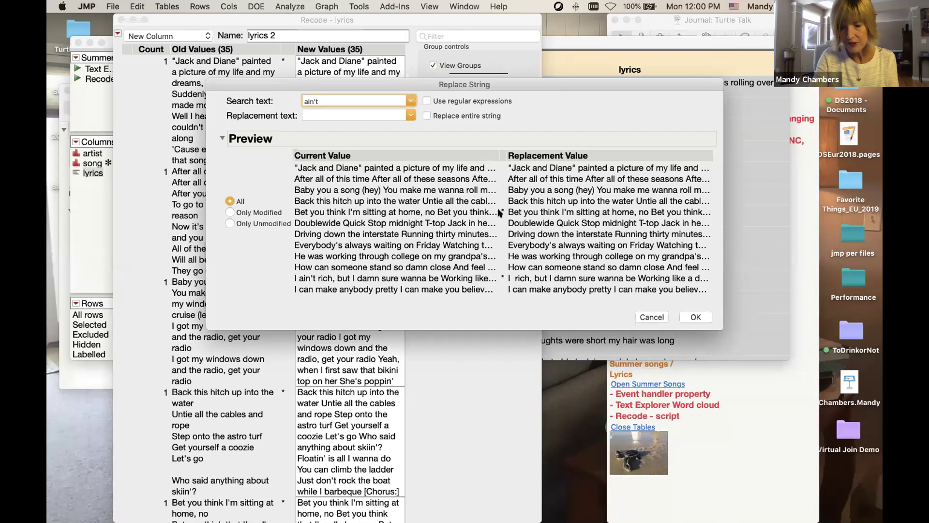
left_click(230, 212)
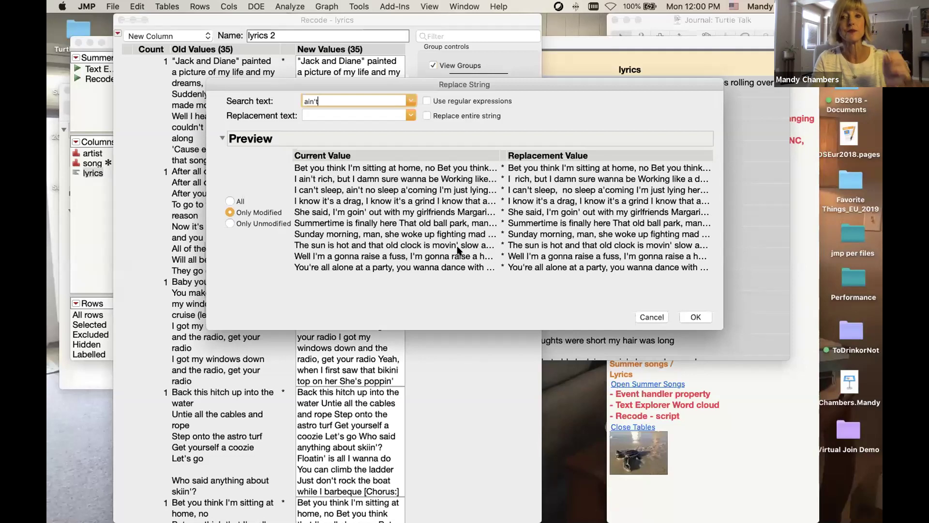
left_click(340, 114)
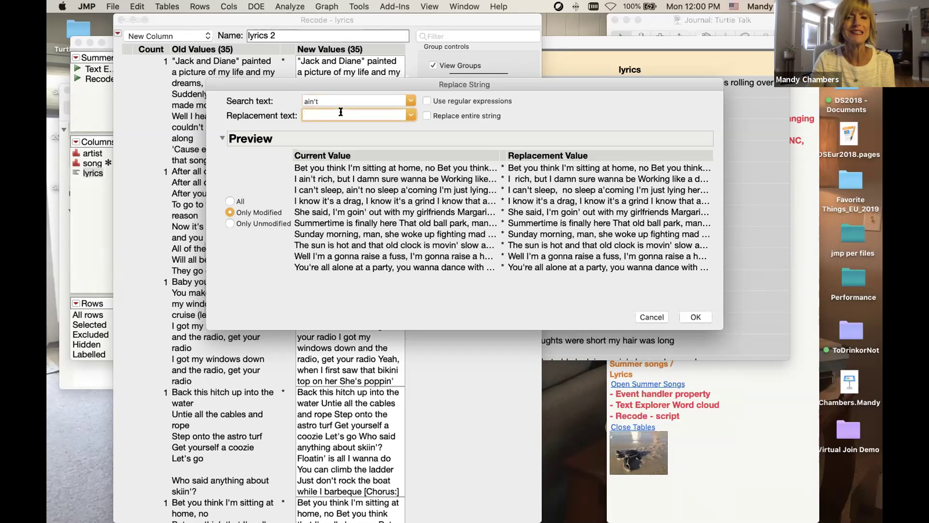
type("is not")
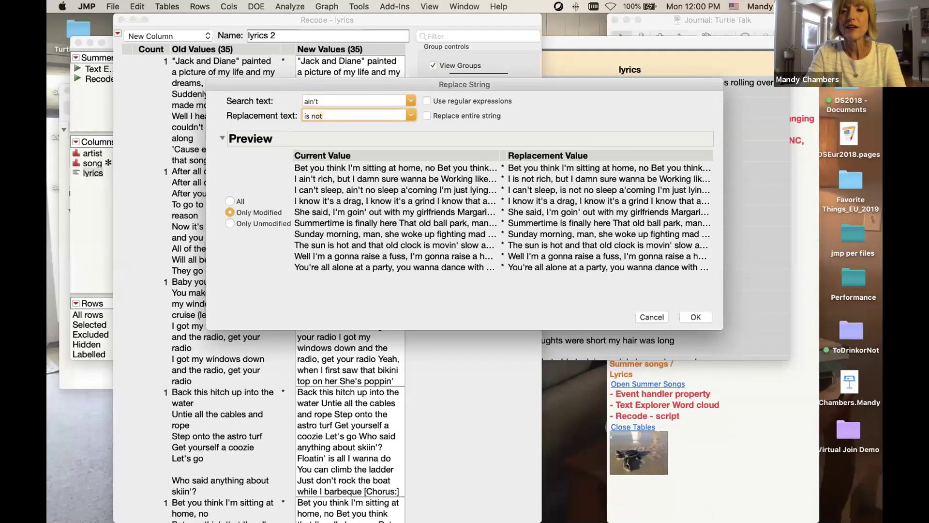
left_click(697, 317)
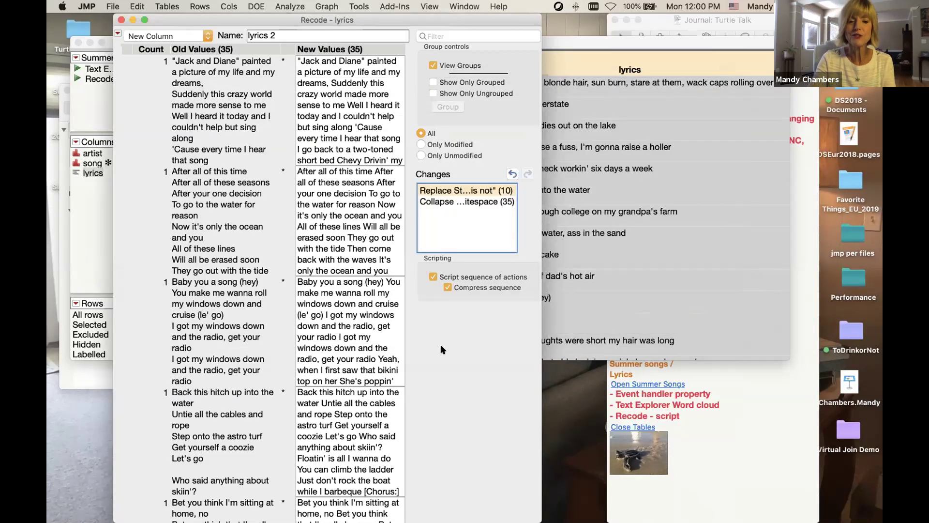
Step: Apply the recode to the table as the new column lyrics 2
scroll(441, 344, "down", 20)
left_click(520, 512)
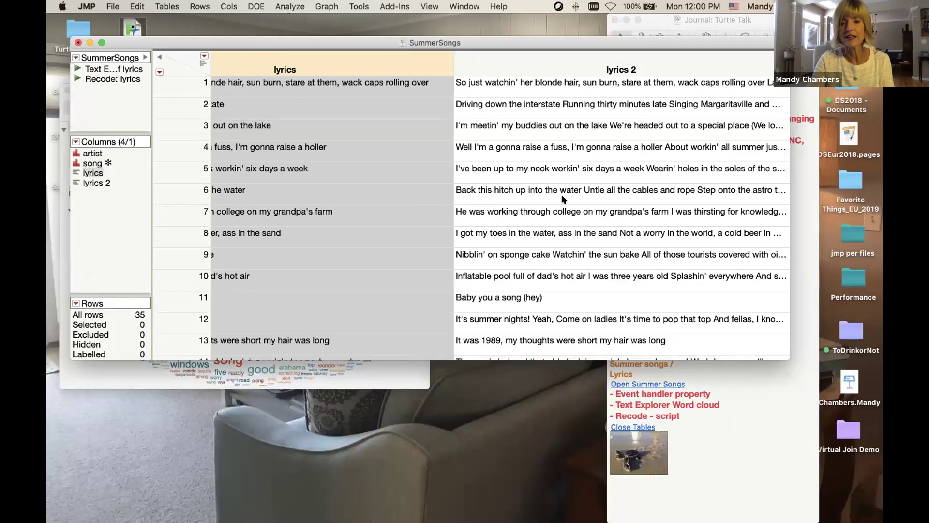
scroll(561, 194, "right", 3)
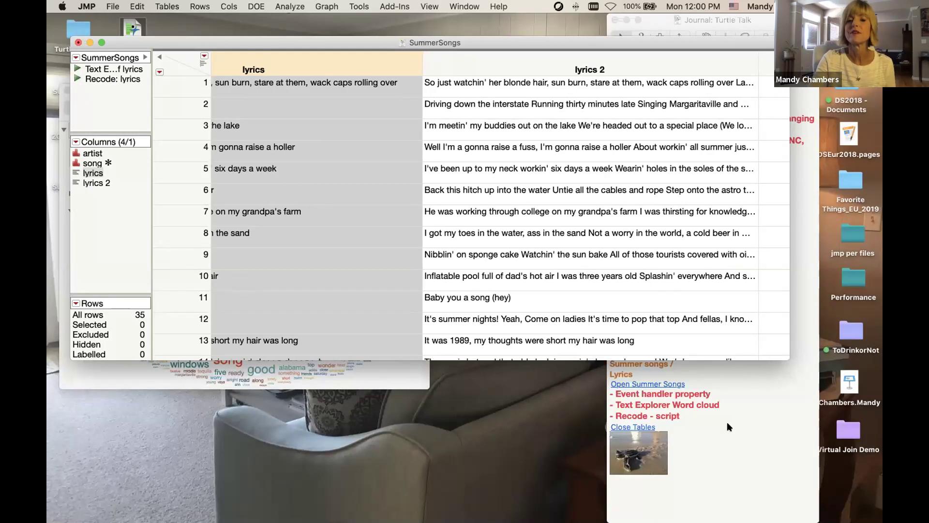
Step: Close the Summer Songs table and its report through the Turtle Talk journal's link for that section
left_click(713, 452)
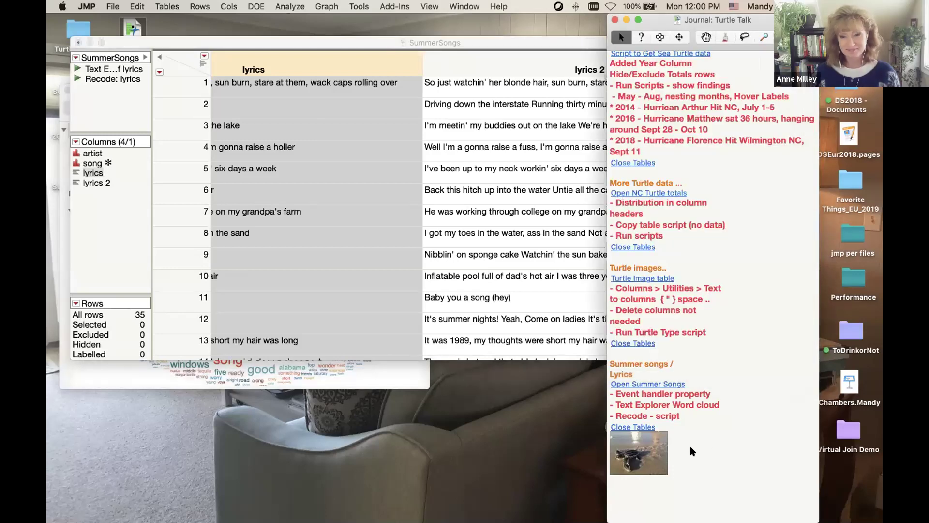
left_click(644, 427)
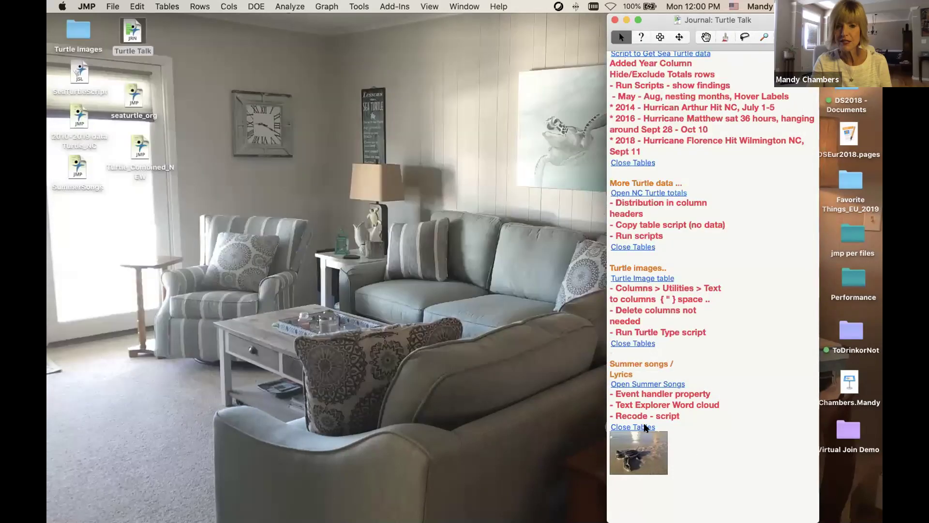
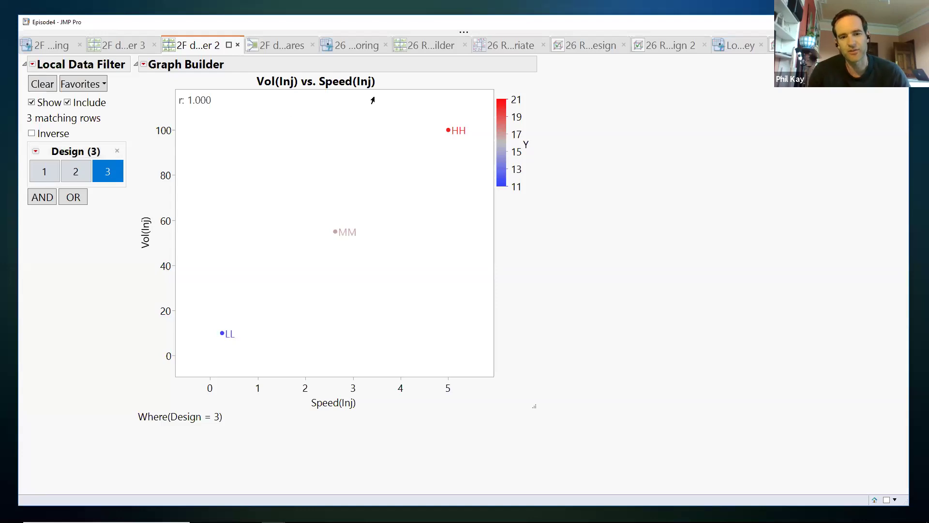
Step: Highlight the HH point in the Vol(Inj) vs. Speed(Inj) graph, and clear the selection
mouse_move(457, 136)
left_click_drag(456, 137, 460, 138)
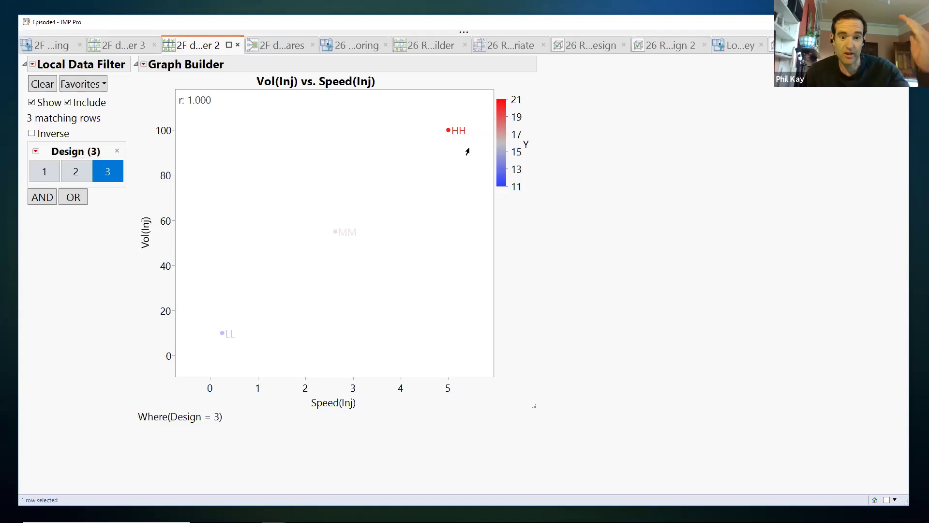
left_click(423, 170)
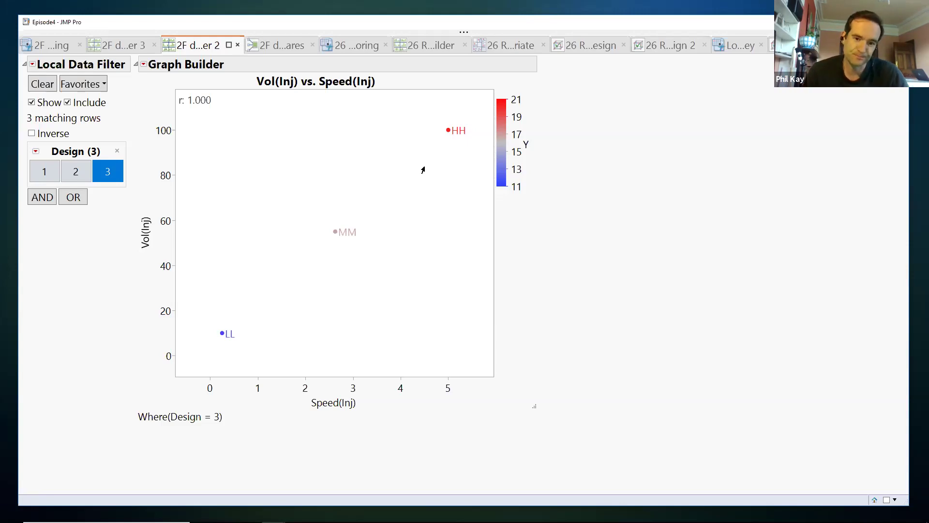
Step: Show the fitted model report for Response Y and set its Prediction Profiler to about 91.69 Vol(Inj) and 2.113 Speed(Inj)
left_click(290, 46)
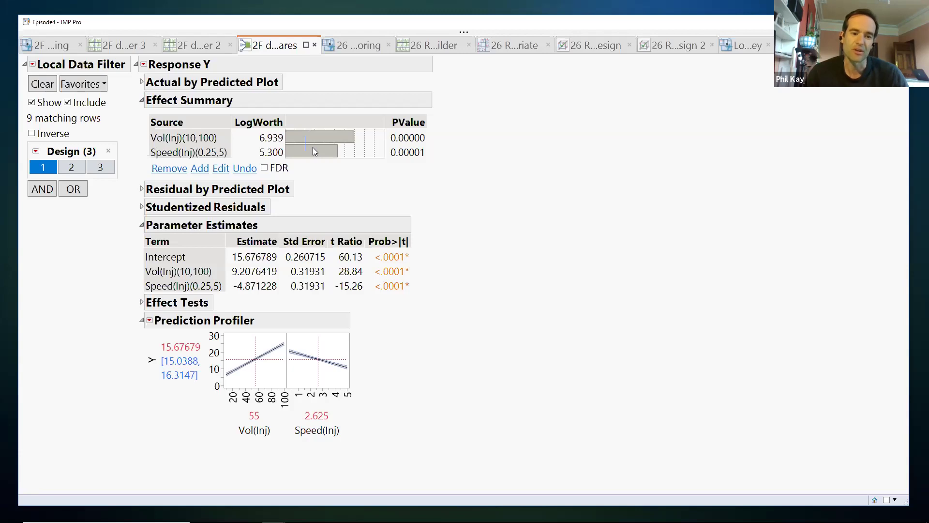
left_click_drag(271, 347, 311, 357)
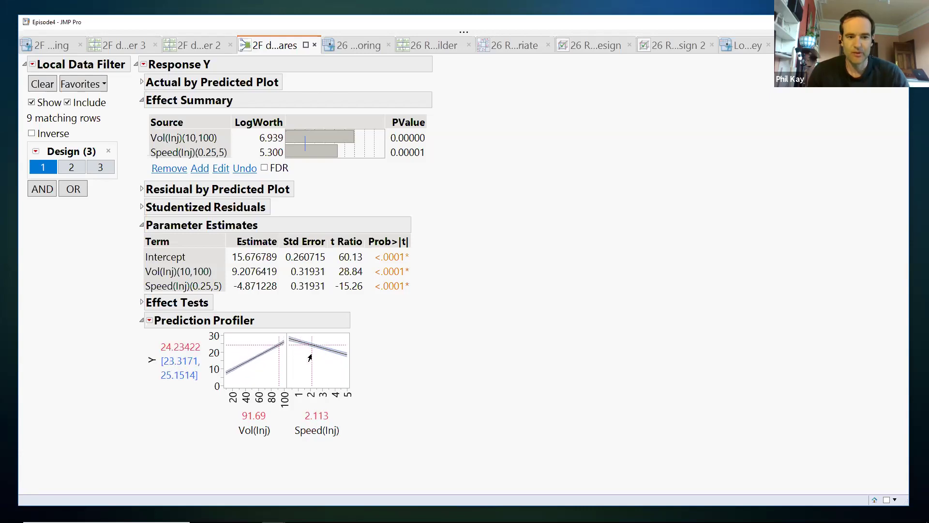
Step: Alternate the model report's data filter between designs 1 and 2, ending on 2, to compare the profiler's confidence bands
left_click(74, 168)
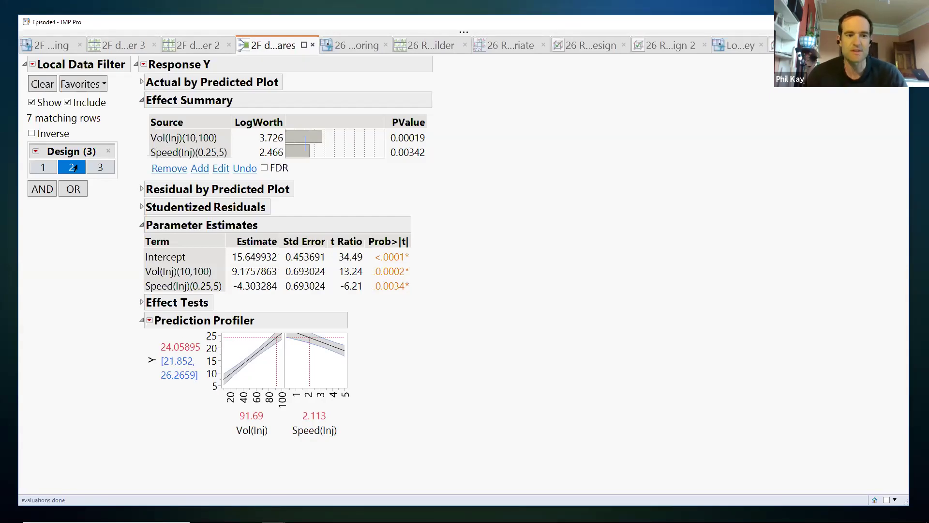
left_click(41, 168)
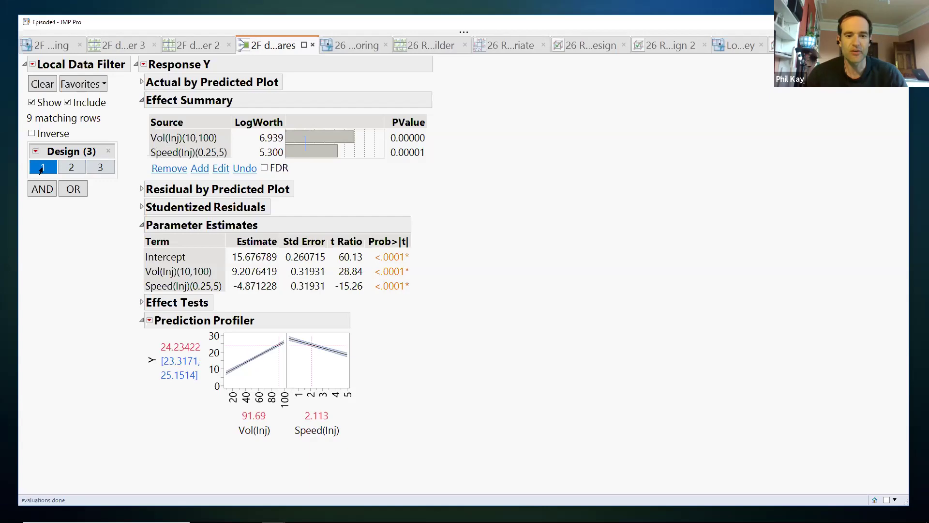
left_click(71, 168)
left_click(43, 168)
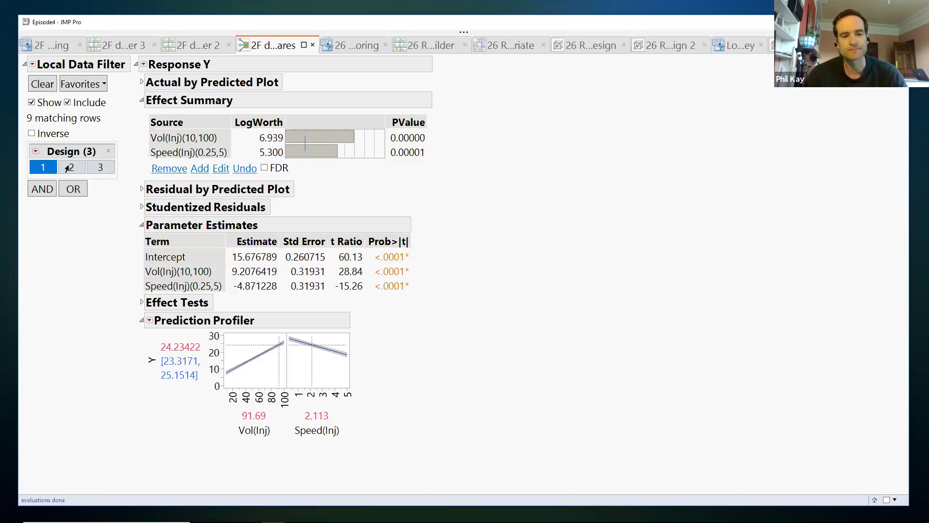
left_click(68, 169)
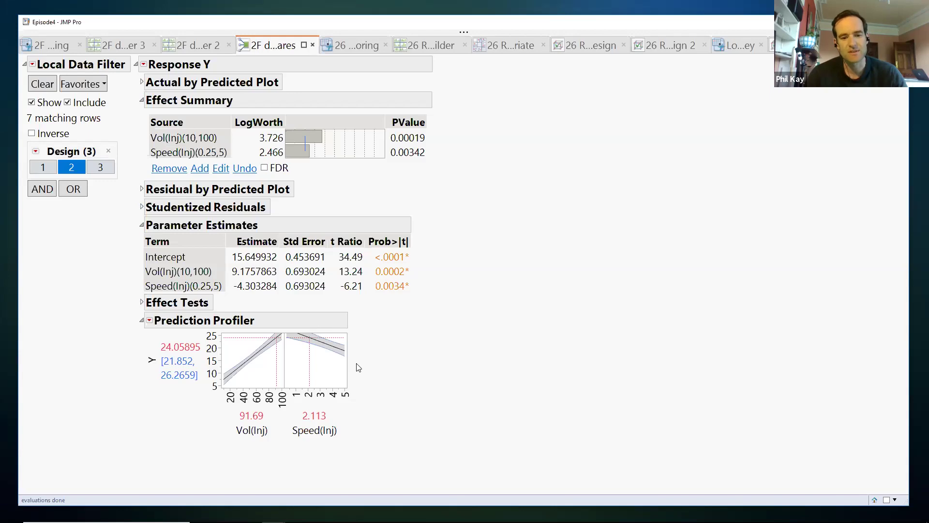
mouse_move(341, 347)
left_mouse_down()
mouse_move(356, 363)
mouse_move(292, 337)
left_mouse_up()
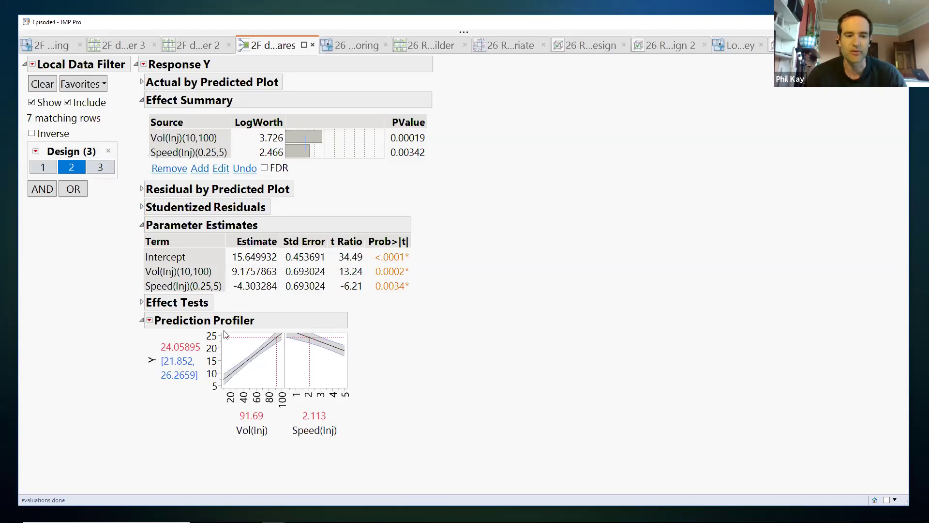
Step: Extend the Prediction Profiler's Y axis slightly upward, and filter the model report to design 3
left_click_drag(216, 337, 218, 345)
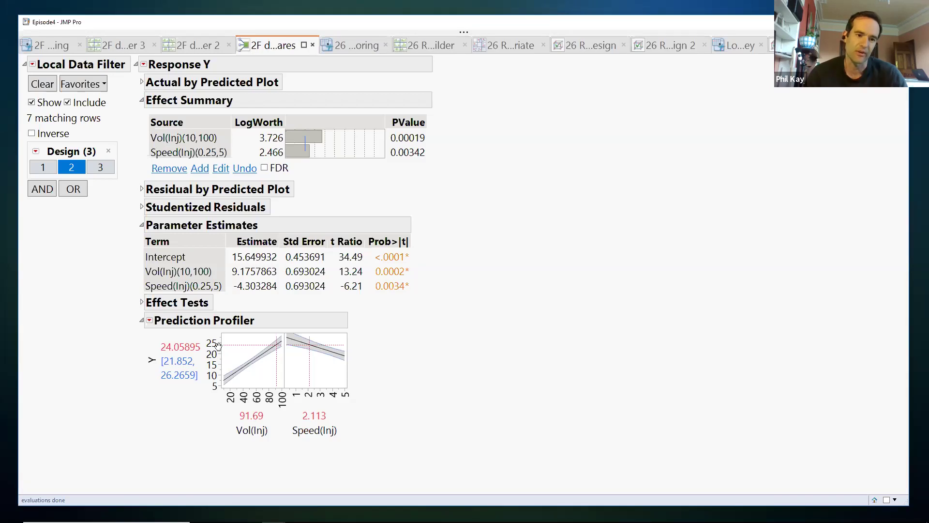
left_click(101, 167)
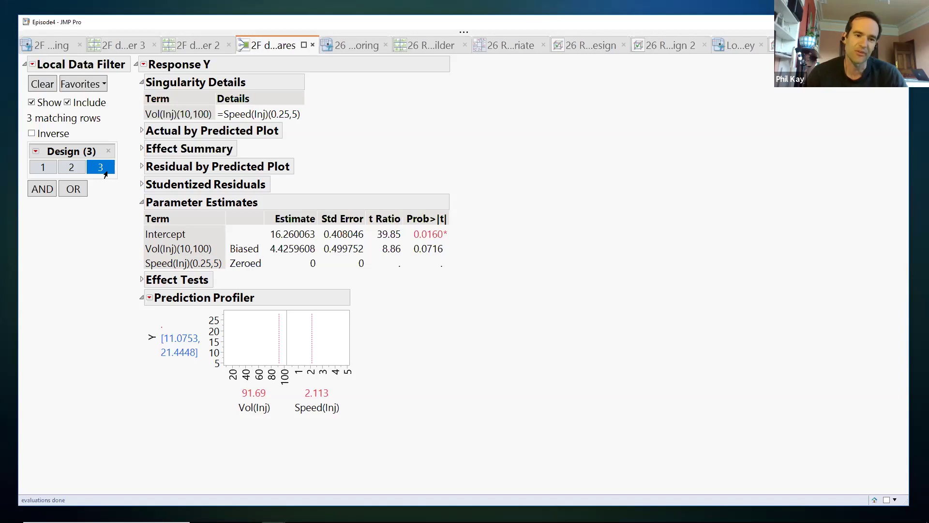
mouse_move(325, 125)
left_mouse_down()
mouse_move(275, 98)
mouse_move(221, 92)
mouse_move(153, 100)
mouse_move(134, 117)
mouse_move(165, 131)
mouse_move(258, 139)
mouse_move(323, 127)
left_mouse_up()
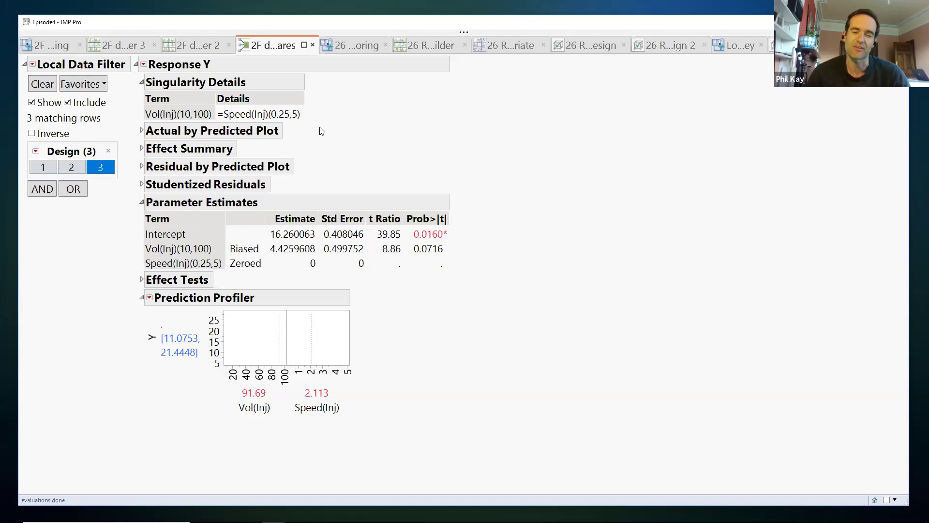
Step: Show the 26-row data table and highlight its eight factor columns, followed by row 1's cells across to PkHt(SUM)
left_click(337, 45)
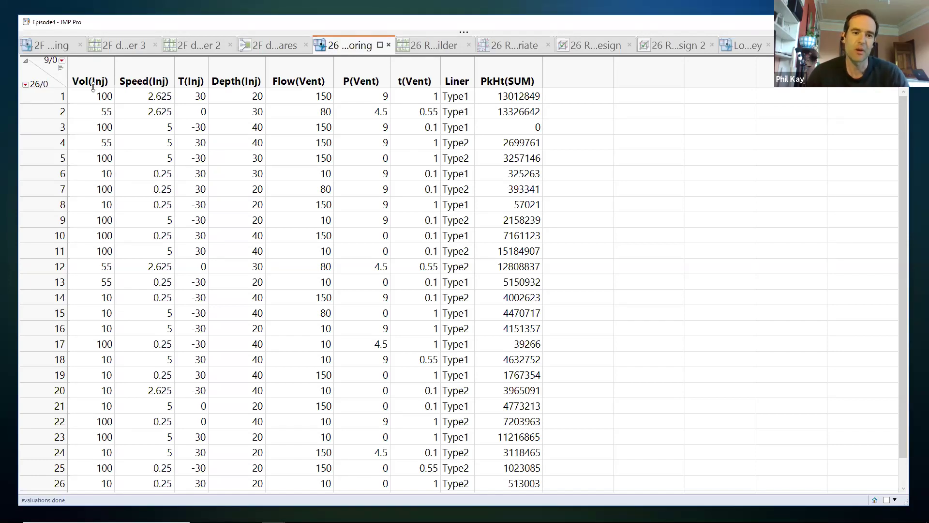
left_click_drag(93, 86, 454, 69)
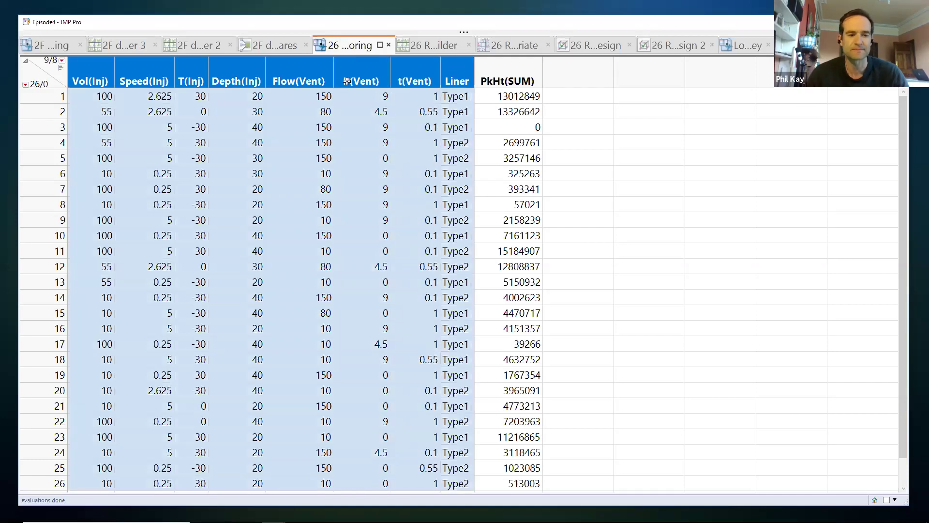
left_click(49, 97)
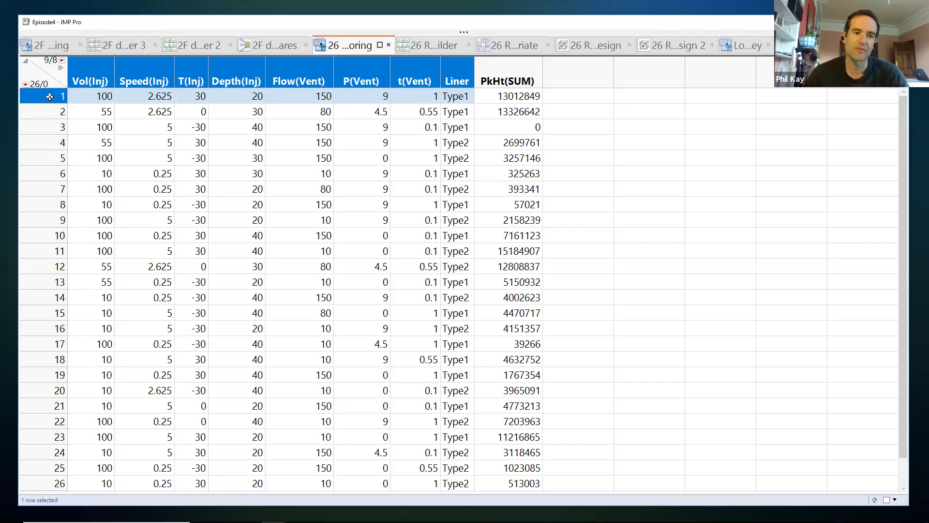
left_click(99, 99)
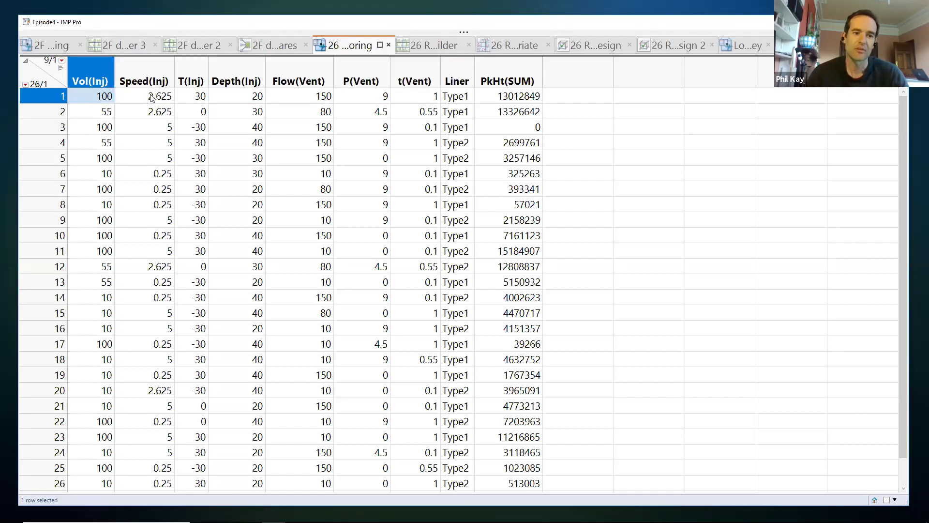
left_click(151, 95)
left_click(198, 97)
left_click(236, 99)
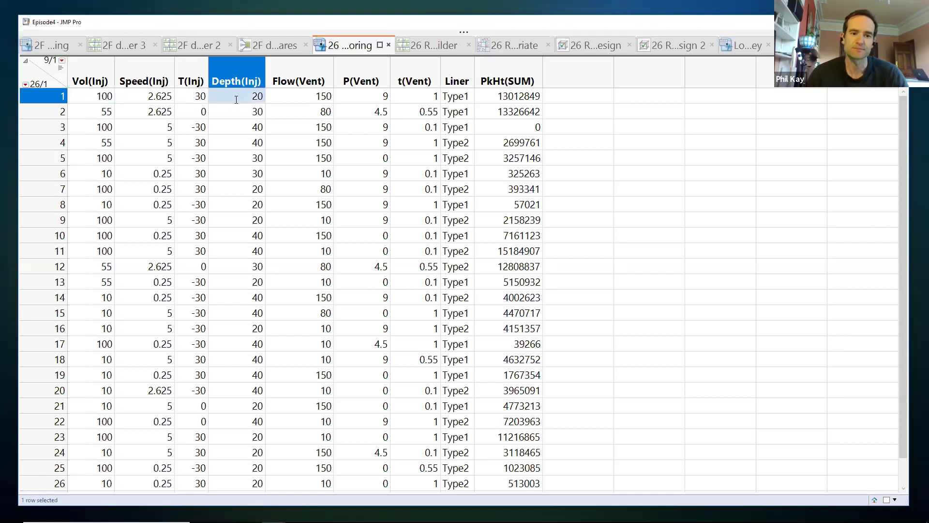
left_click(302, 95)
left_click(497, 93)
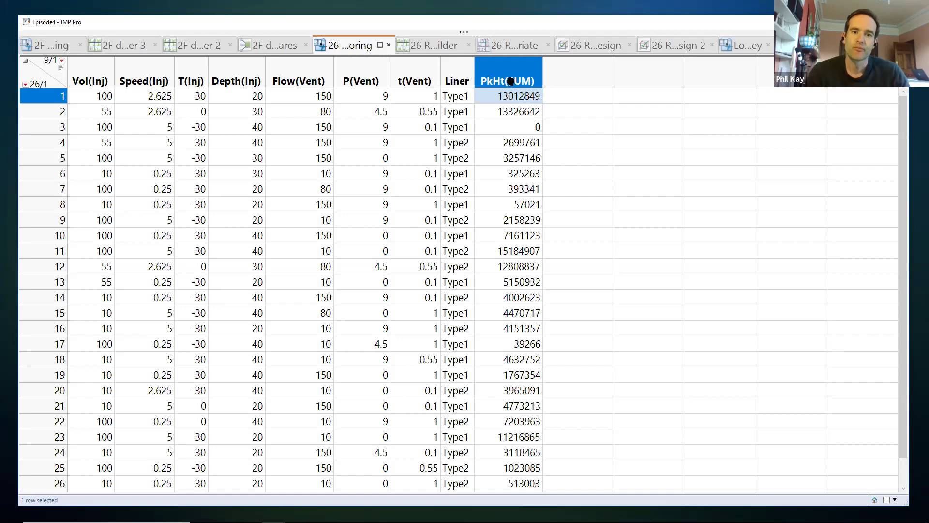
Step: Plot Vol(Inj) against Speed(Inj) in the 26-run table's Graph Builder, showing points only without the smoother
left_click(430, 46)
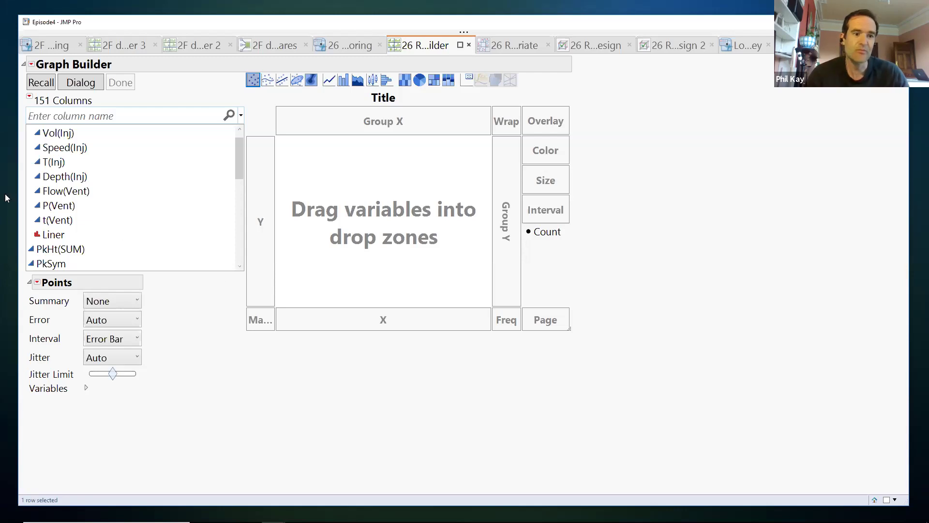
left_click(61, 135)
left_click_drag(61, 136, 252, 204)
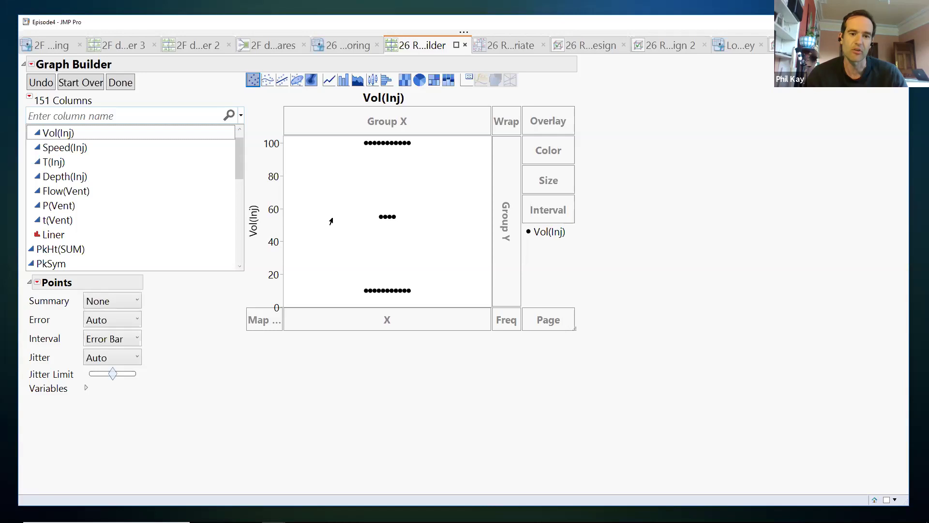
left_click_drag(67, 152, 342, 323)
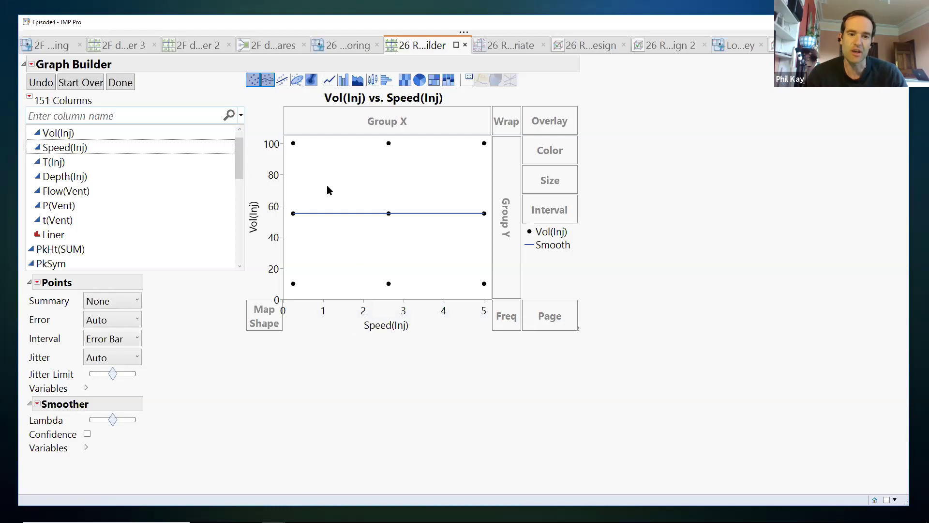
left_click(268, 80)
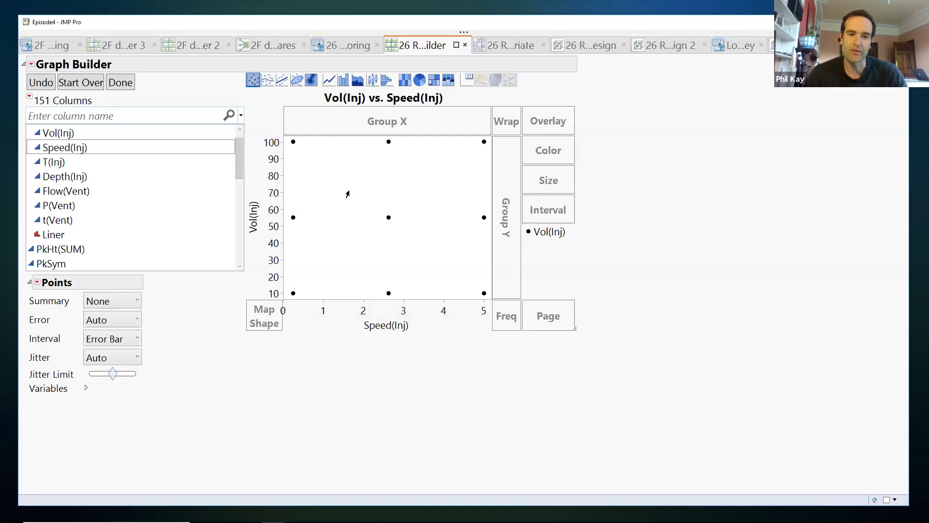
Step: Add a density ellipse to the Vol(Inj) vs. Speed(Inj) graph and show its correlation
left_click(298, 81)
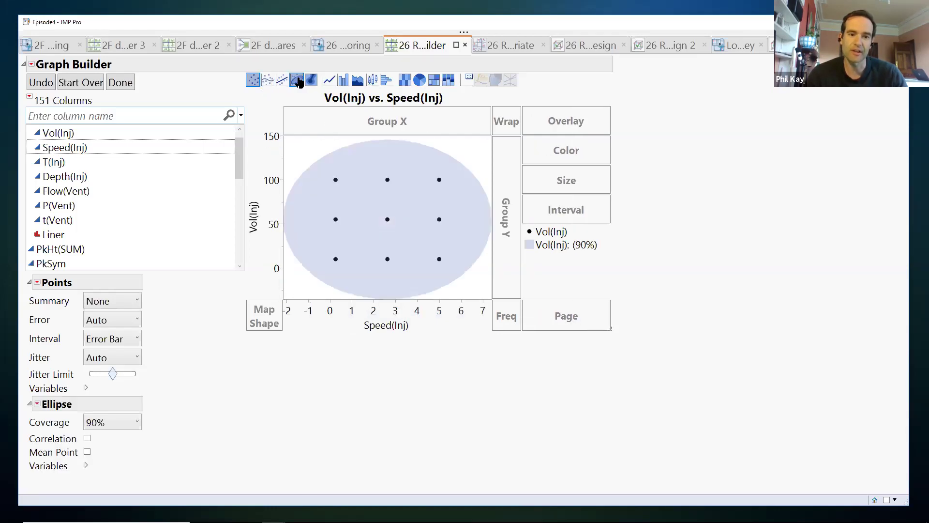
right_click(358, 194)
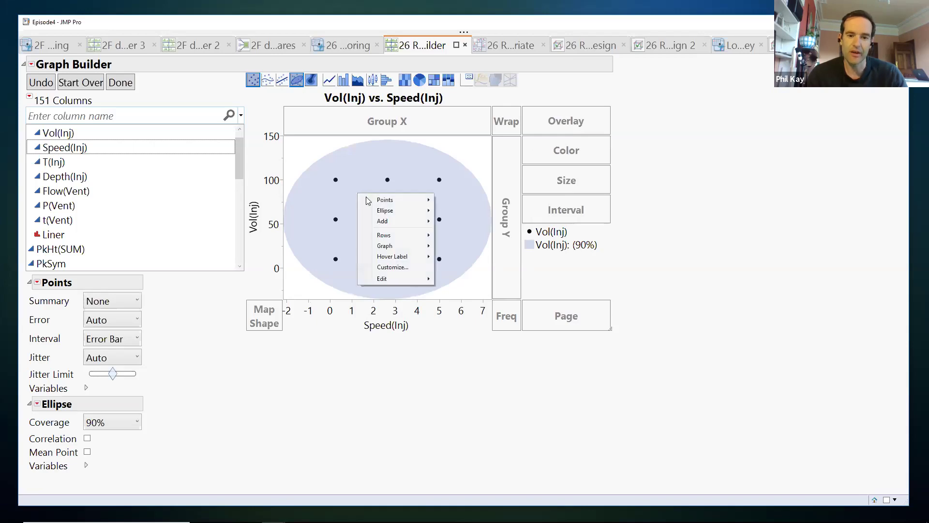
mouse_move(394, 214)
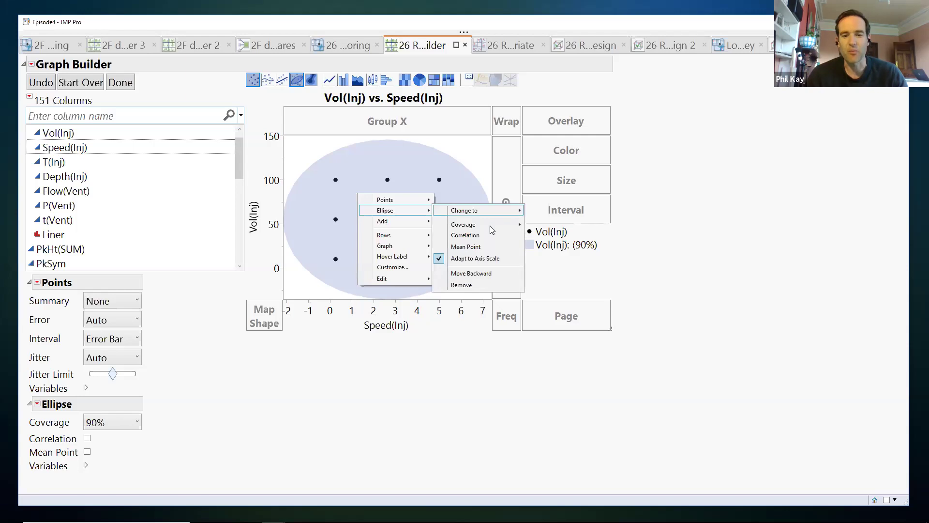
left_click(465, 236)
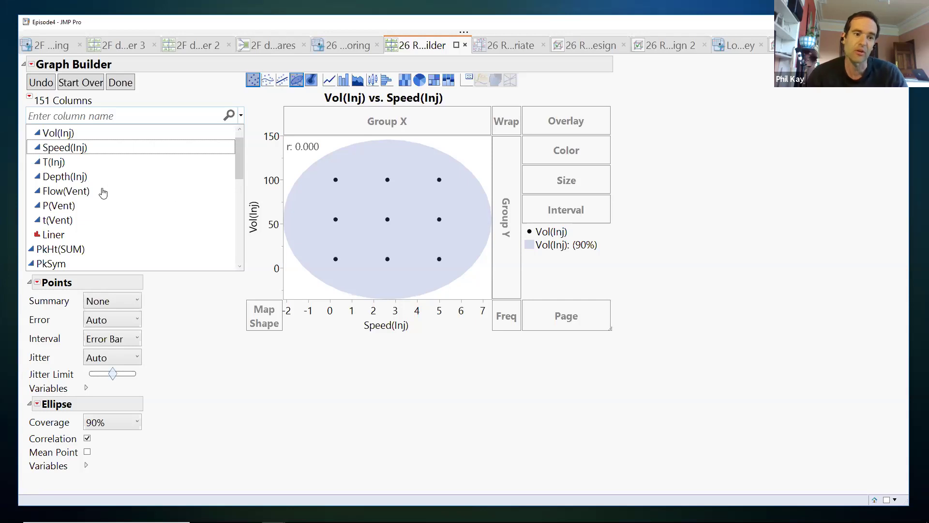
Step: Replace Speed(Inj) with P(Vent) on the graph's X axis
left_click(60, 206)
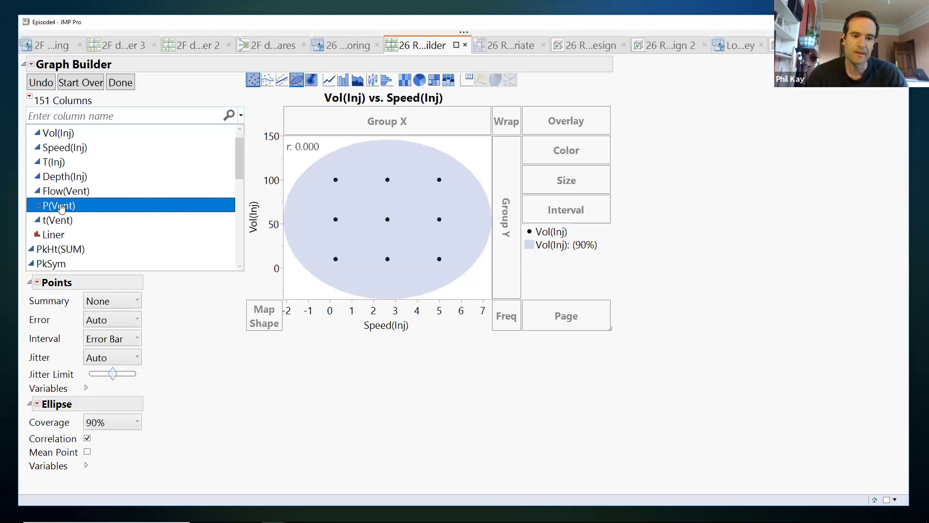
left_click_drag(60, 206, 376, 314)
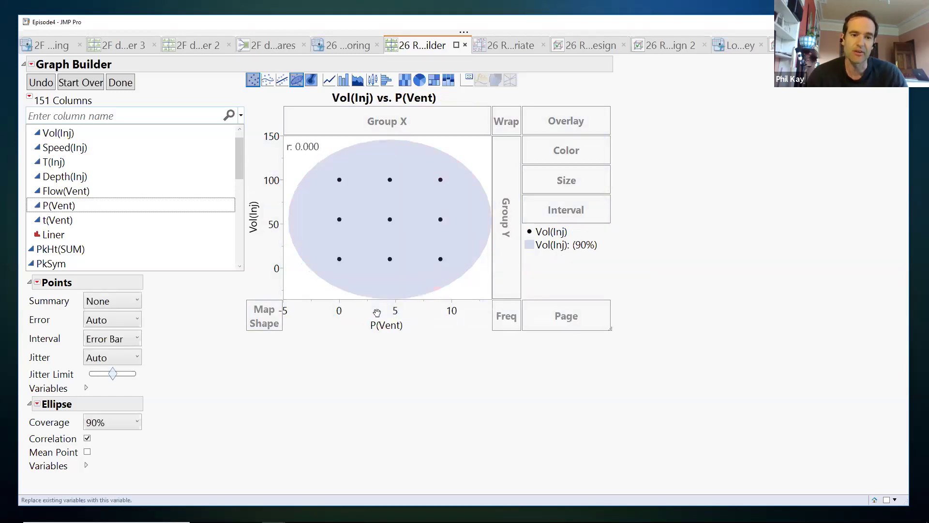
mouse_move(261, 127)
left_mouse_down()
mouse_move(330, 145)
mouse_move(276, 166)
mouse_move(270, 115)
left_mouse_up()
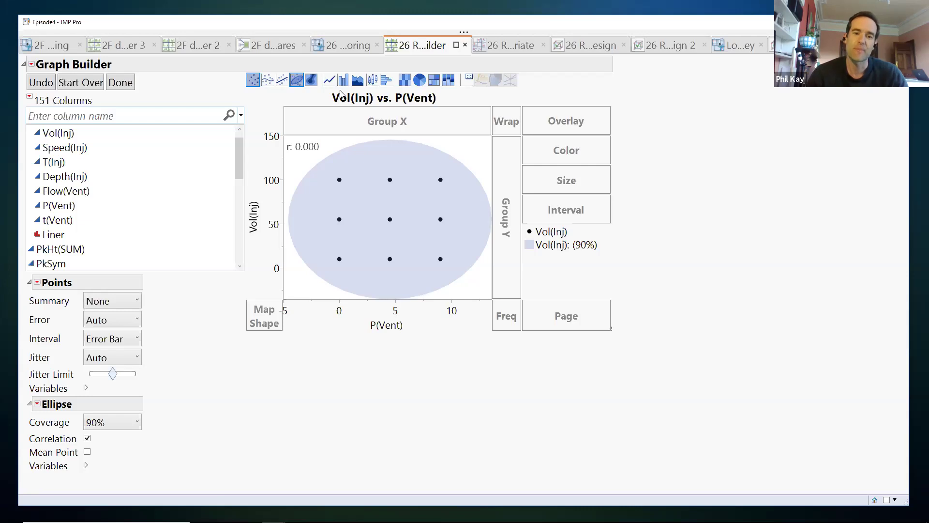
Step: Show the Multivariate report and examine its correlation table and the Vol(Inj) row of the scatterplot matrix
left_click(513, 44)
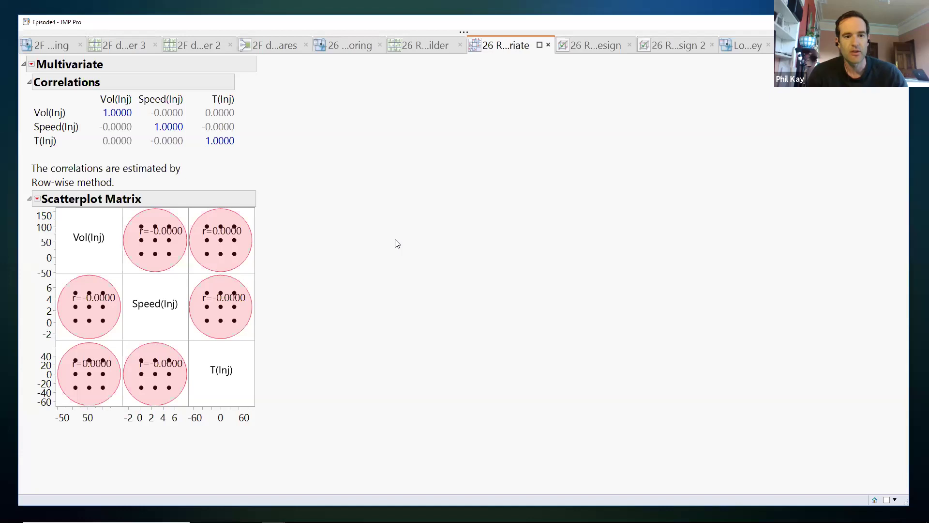
mouse_move(252, 116)
left_mouse_down()
mouse_move(157, 69)
mouse_move(111, 68)
mouse_move(23, 130)
mouse_move(153, 153)
left_mouse_up()
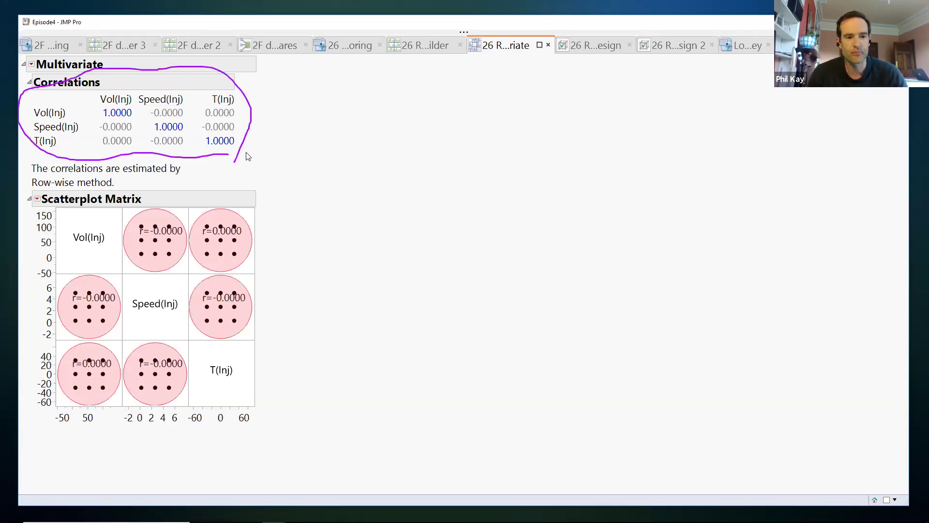
mouse_move(194, 104)
left_mouse_down()
mouse_move(176, 104)
mouse_move(157, 126)
mouse_move(187, 123)
mouse_move(189, 106)
mouse_move(178, 103)
left_mouse_up()
mouse_move(245, 128)
left_mouse_down()
mouse_move(238, 103)
mouse_move(215, 100)
mouse_move(195, 113)
mouse_move(191, 132)
mouse_move(222, 139)
mouse_move(242, 127)
mouse_move(241, 137)
mouse_move(211, 139)
mouse_move(83, 96)
left_mouse_up()
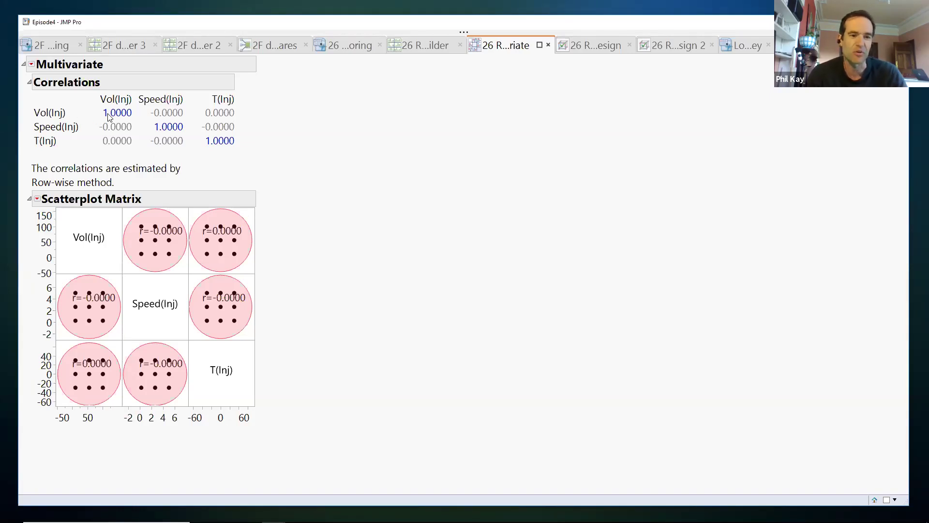
mouse_move(243, 146)
left_mouse_down()
mouse_move(101, 110)
mouse_move(238, 156)
left_mouse_up()
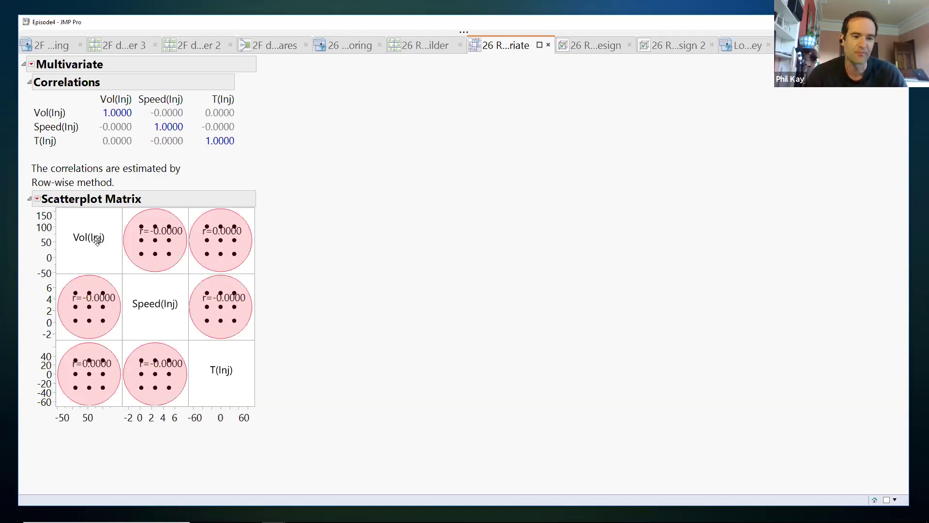
mouse_move(273, 237)
left_mouse_down()
mouse_move(131, 195)
mouse_move(106, 252)
mouse_move(209, 284)
mouse_move(263, 279)
left_mouse_up()
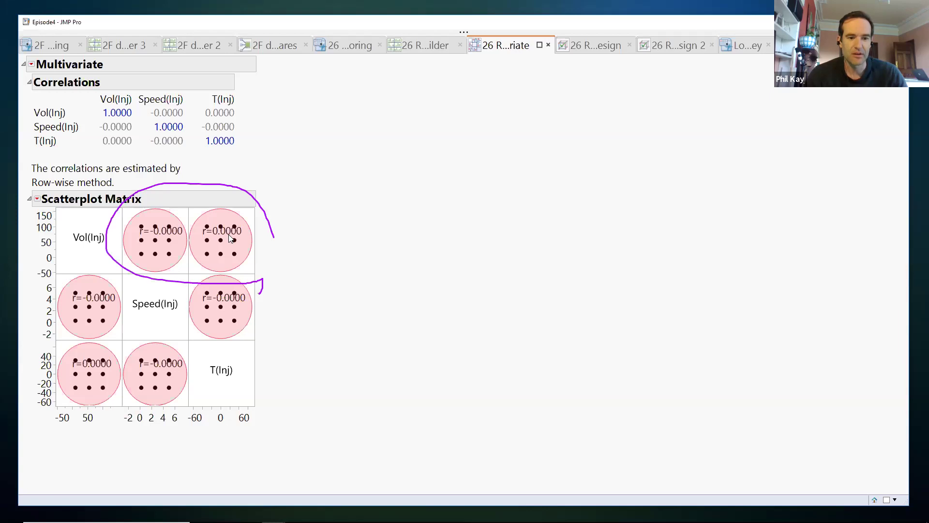
mouse_move(293, 241)
left_mouse_down()
mouse_move(268, 210)
mouse_move(189, 196)
mouse_move(180, 249)
mouse_move(224, 286)
mouse_move(268, 281)
mouse_move(280, 220)
left_mouse_up()
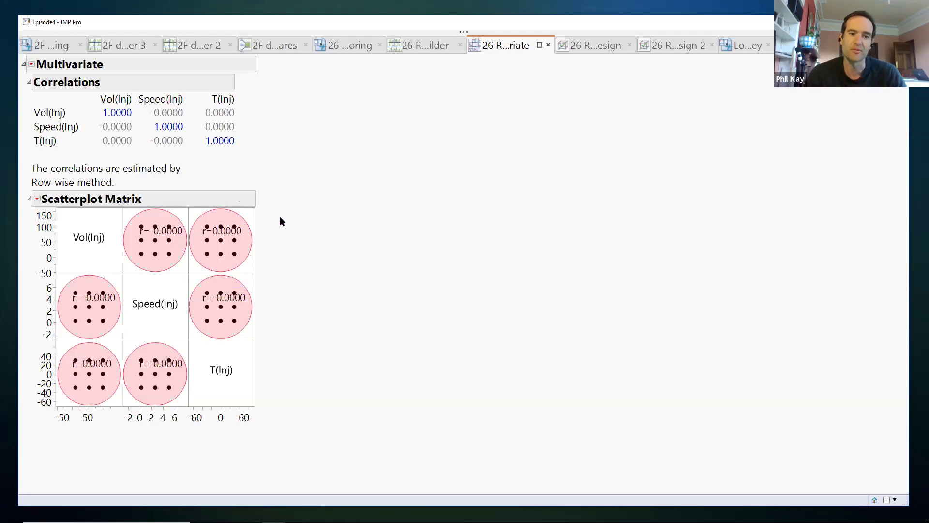
Step: Show the three-factor Evaluate Design report and inspect the Vol(Inj) and Speed(Inj) cell in its correlation color map
left_click(589, 46)
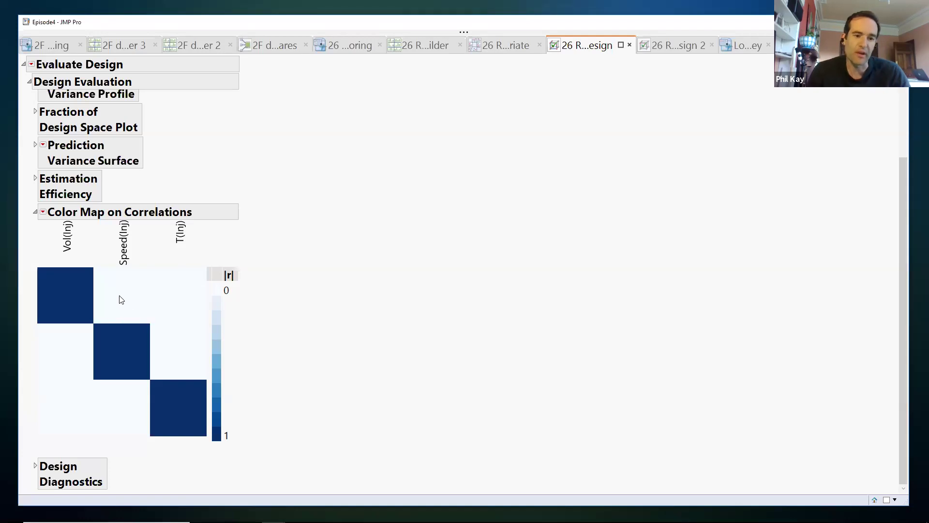
mouse_move(121, 299)
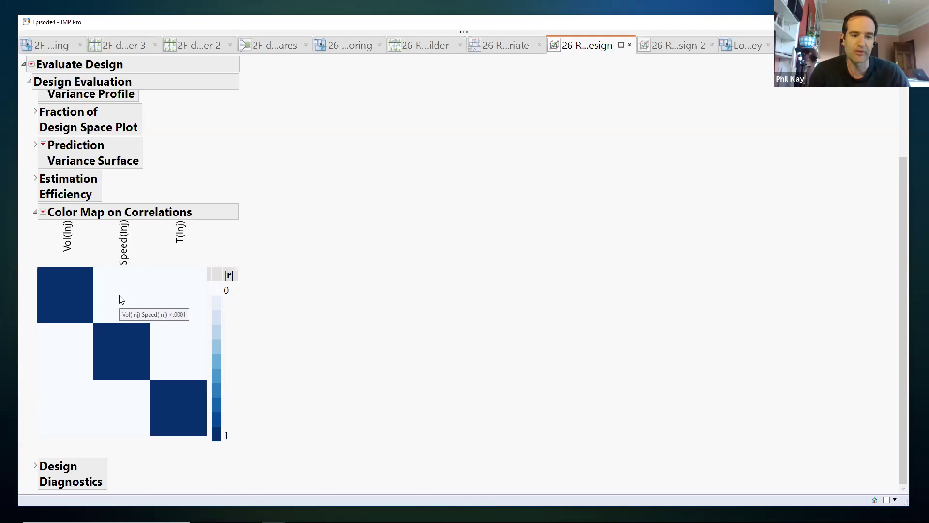
mouse_move(249, 303)
left_mouse_down()
mouse_move(223, 277)
mouse_move(202, 282)
mouse_move(230, 292)
left_mouse_up()
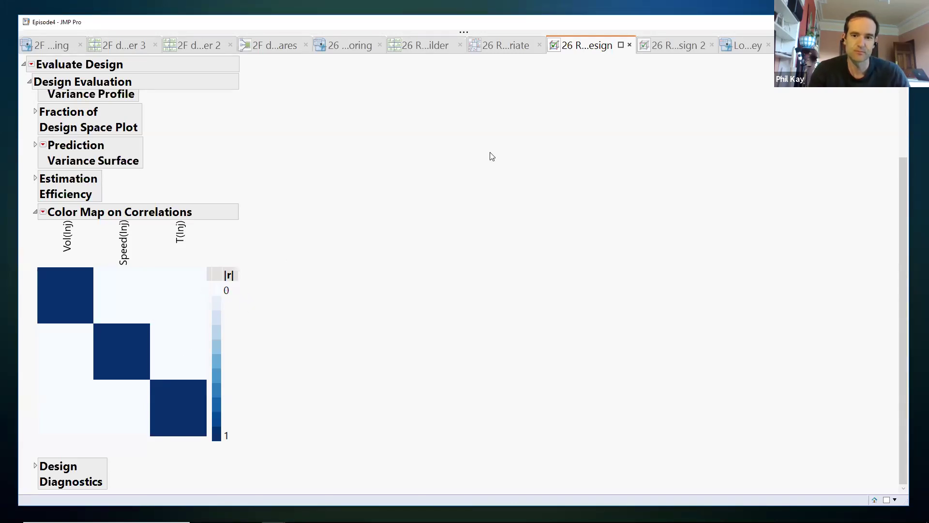
Step: Show the second Evaluate Design report and enlarge its eight-factor Color Map on Correlations
left_click(676, 47)
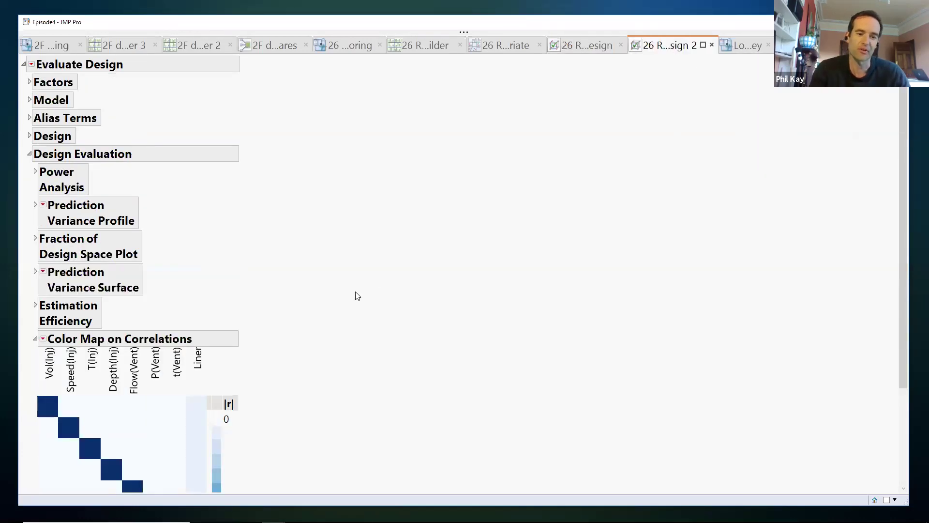
scroll(304, 344, "down", 3)
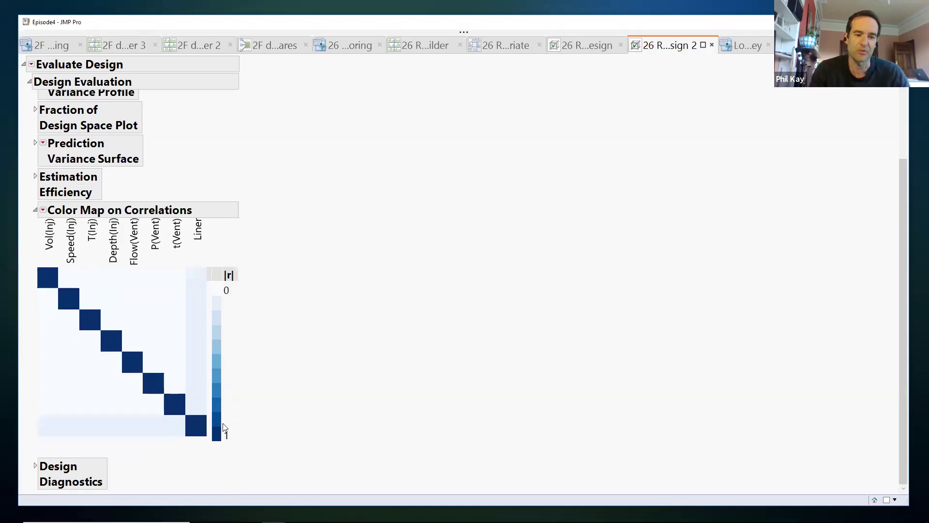
left_click_drag(208, 438, 235, 460)
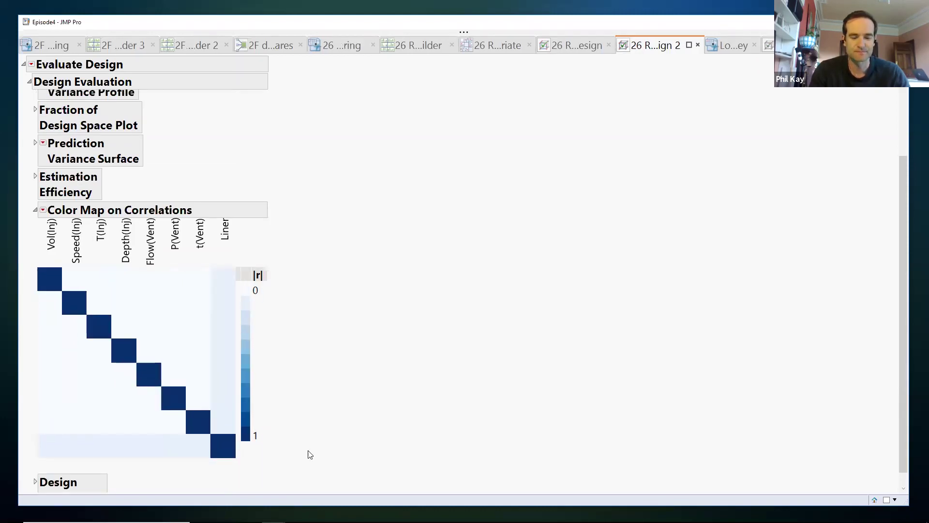
scroll(307, 452, "down", 1)
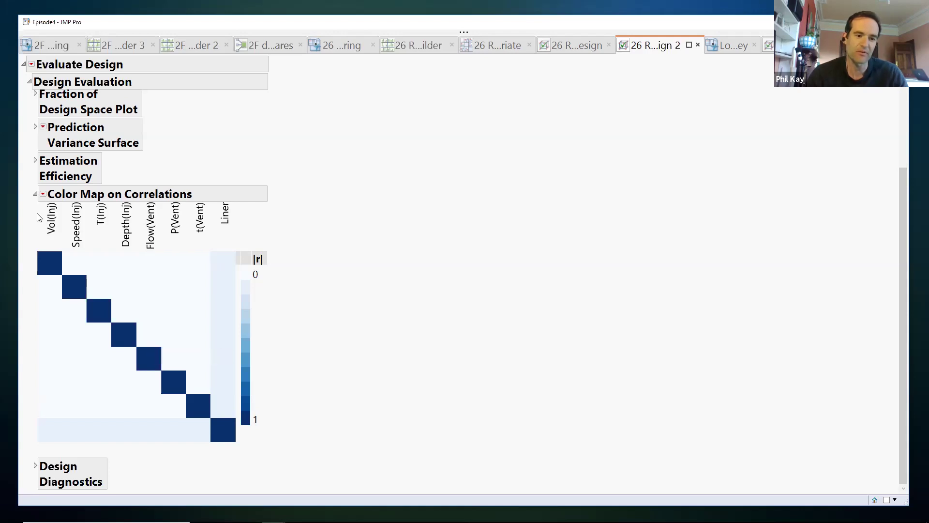
Step: Examine the eight factor labels and the off-diagonal cells of the enlarged color map
mouse_move(149, 194)
left_mouse_down()
mouse_move(204, 198)
mouse_move(195, 246)
mouse_move(85, 253)
mouse_move(41, 241)
mouse_move(31, 221)
left_mouse_up()
key("Escape")
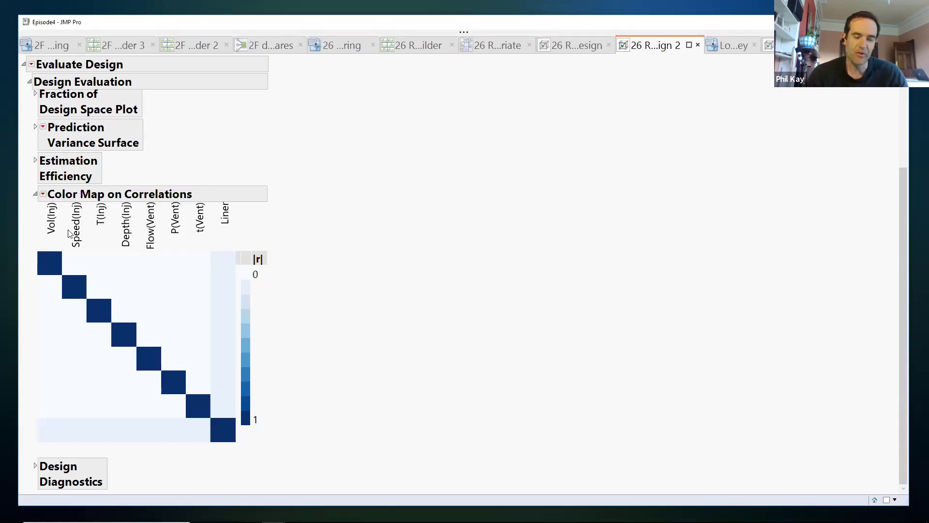
mouse_move(200, 303)
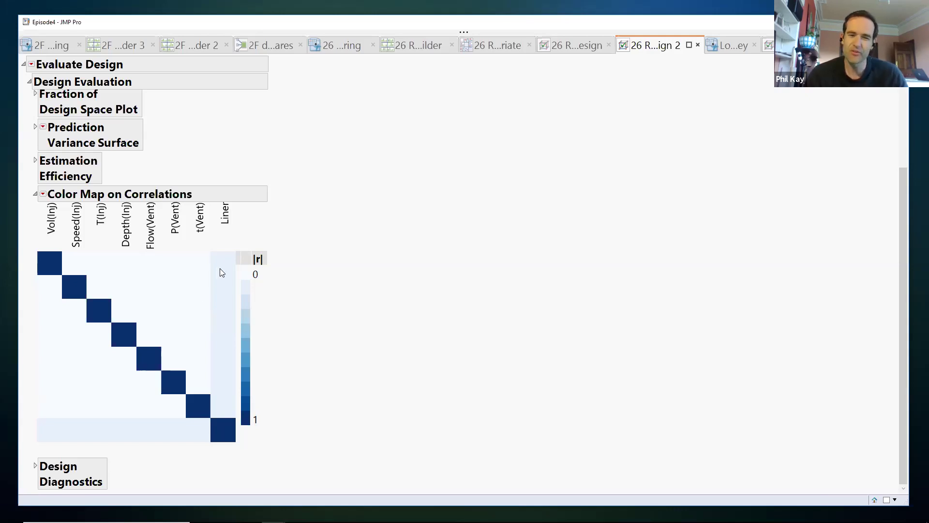
Step: Examine the Liner column of the eight-factor Color Map on Correlations
mouse_move(226, 256)
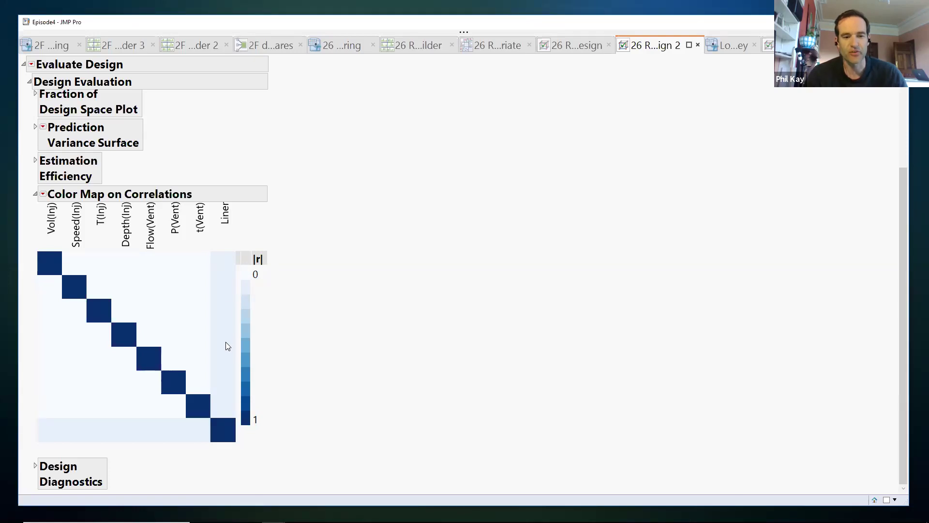
mouse_move(226, 343)
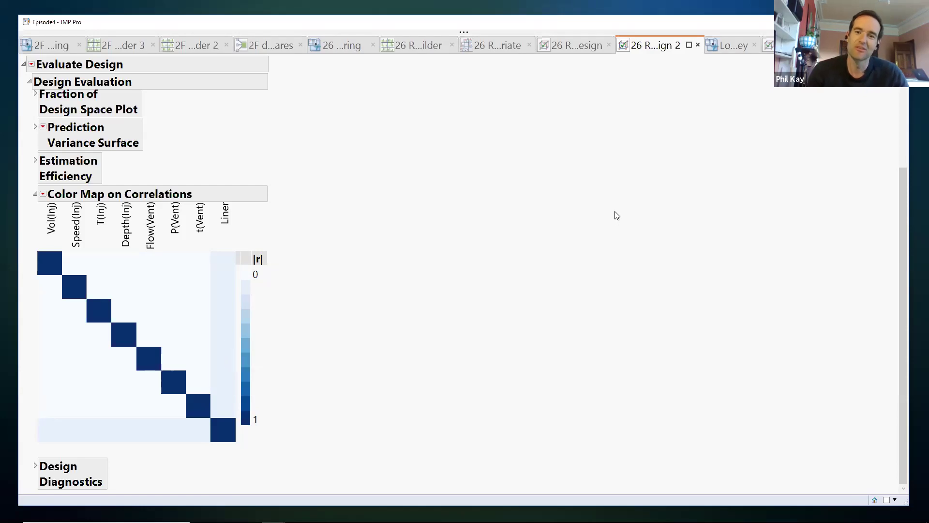
Step: Show the data table with columns y and x1 to x6, highlighting the response column and then the six predictor columns
left_click(742, 46)
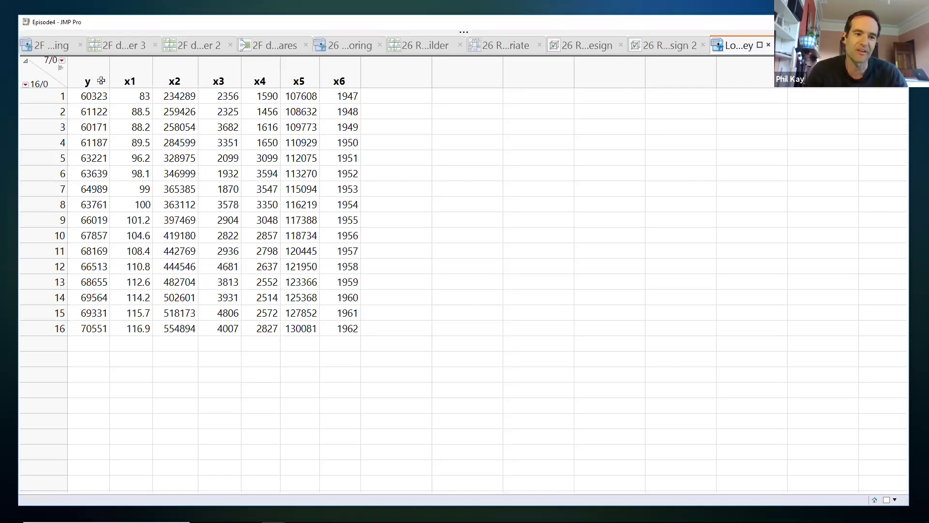
mouse_move(90, 80)
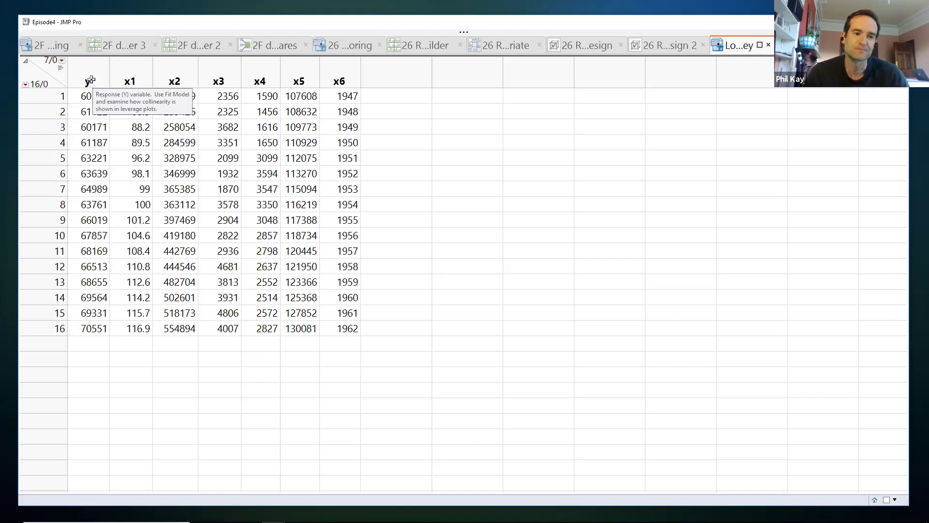
left_click(90, 73)
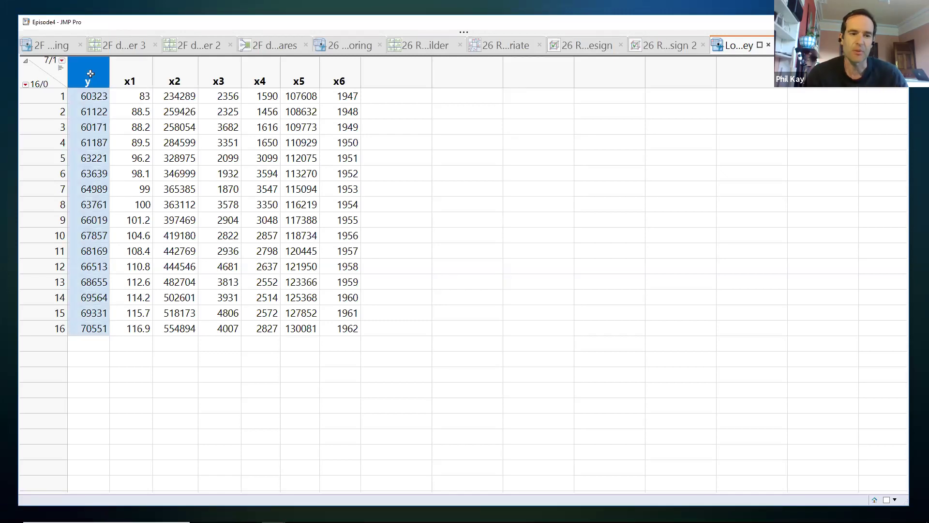
left_click_drag(131, 80, 337, 72)
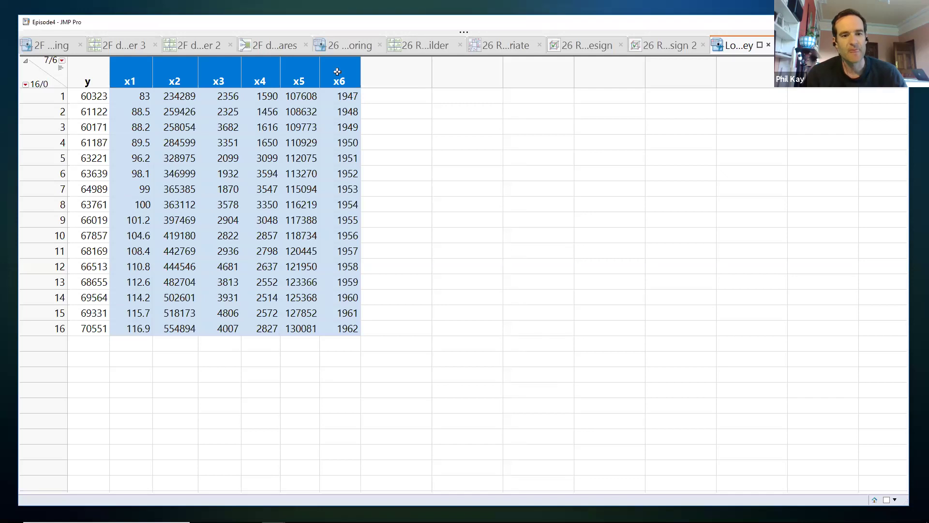
Step: Highlight all x6 values, then the x1 to x5 values and the y column, and clear the row and column selections
left_click(344, 101)
left_click(338, 116)
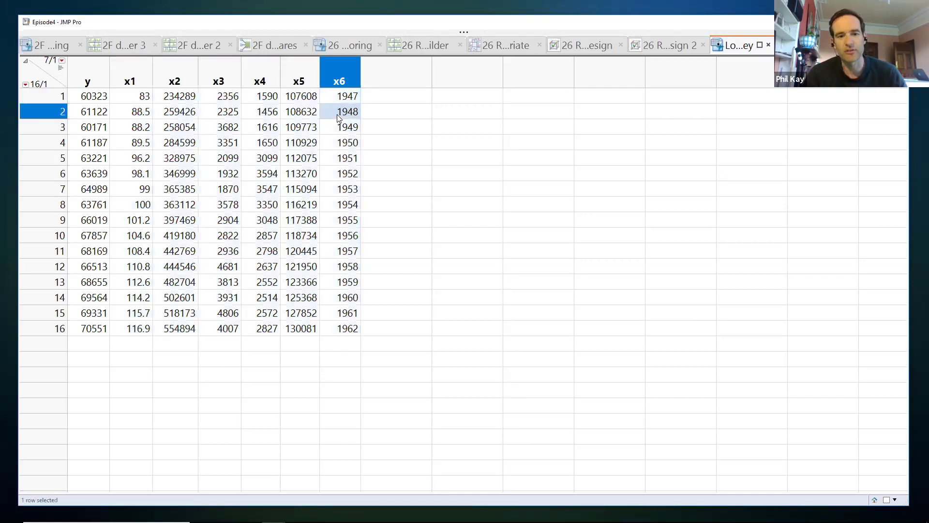
left_click_drag(339, 99, 350, 329)
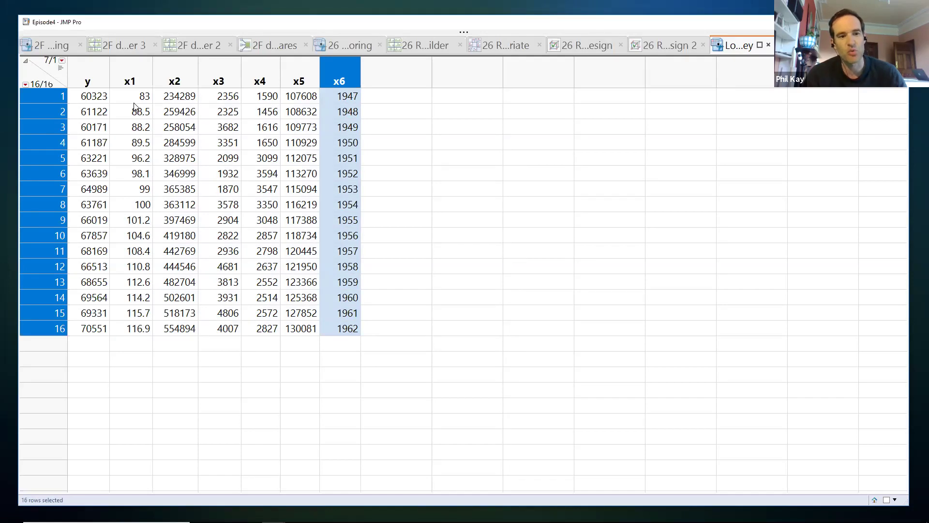
left_click_drag(137, 101, 177, 99)
left_click_drag(252, 139, 308, 330)
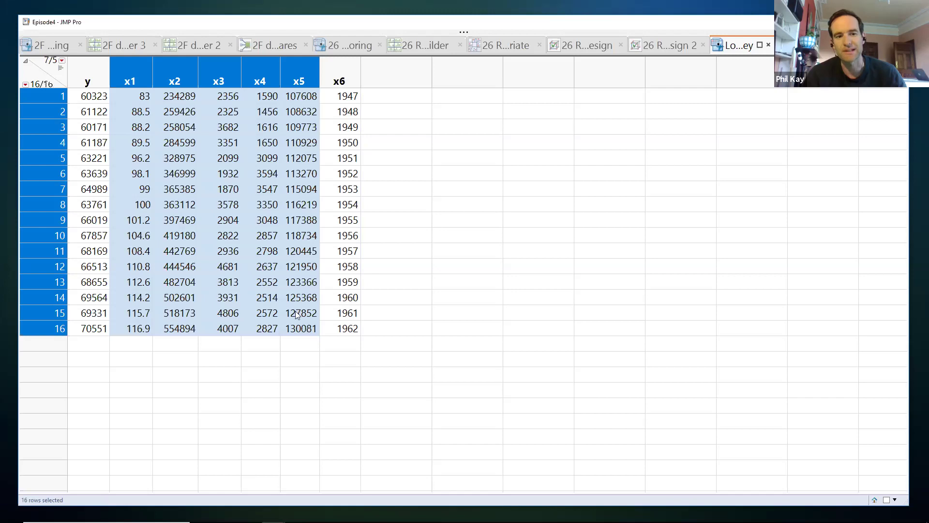
left_click(93, 75)
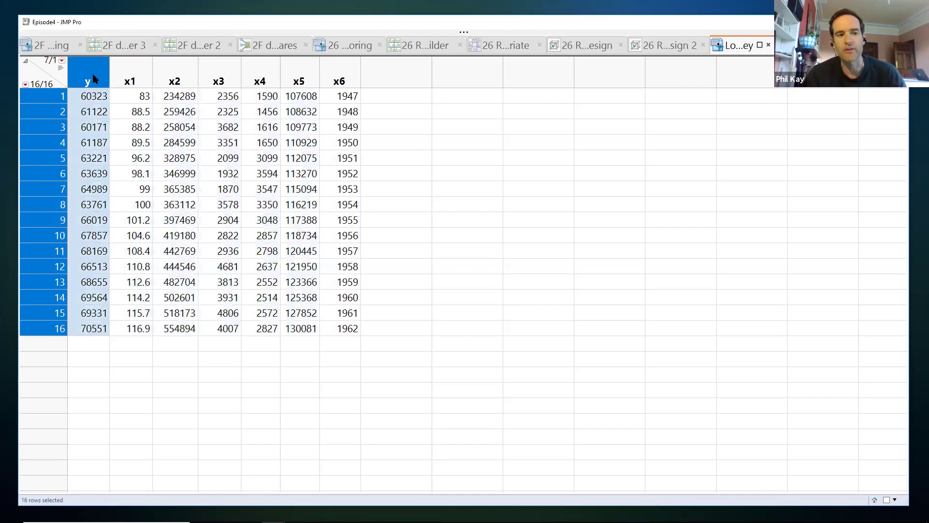
left_click(39, 81)
left_click(48, 71)
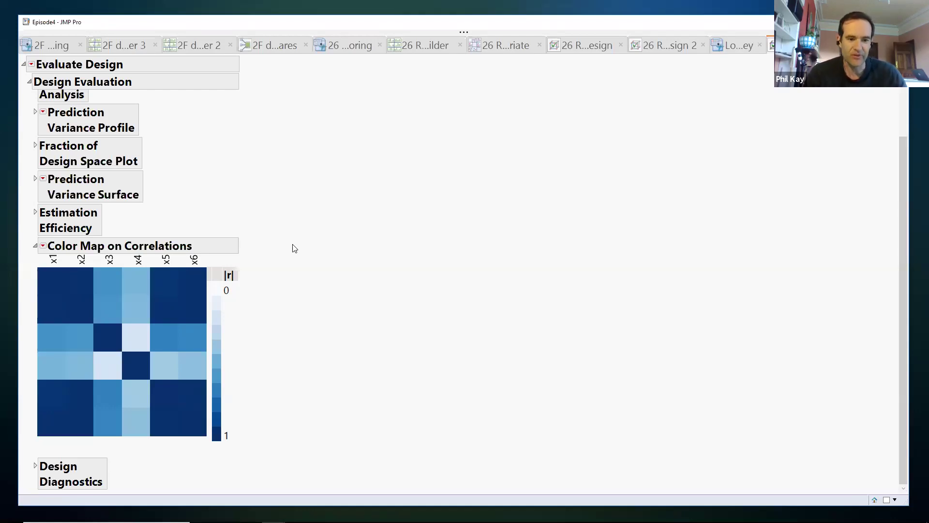
Step: Show the Evaluate Design report for x1 to x6 and examine the x6 column of its Color Map on Correlations
mouse_move(196, 282)
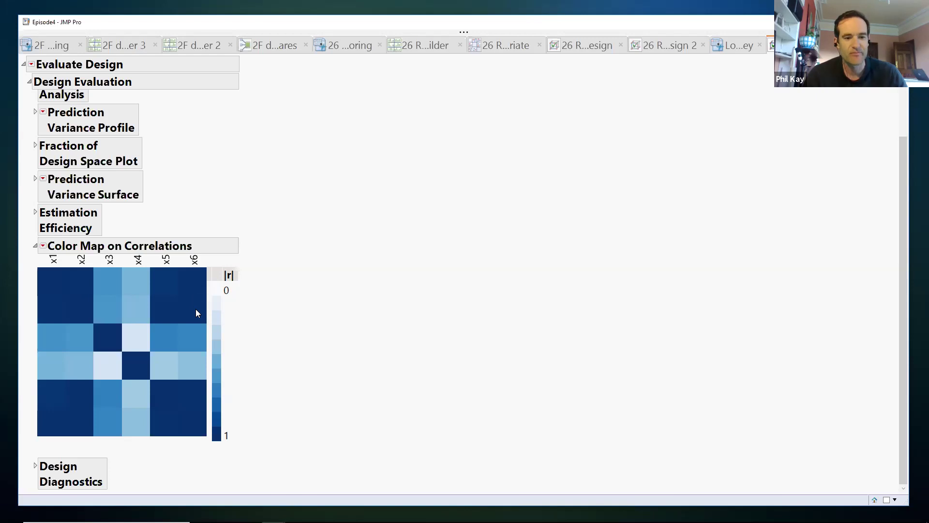
mouse_move(196, 309)
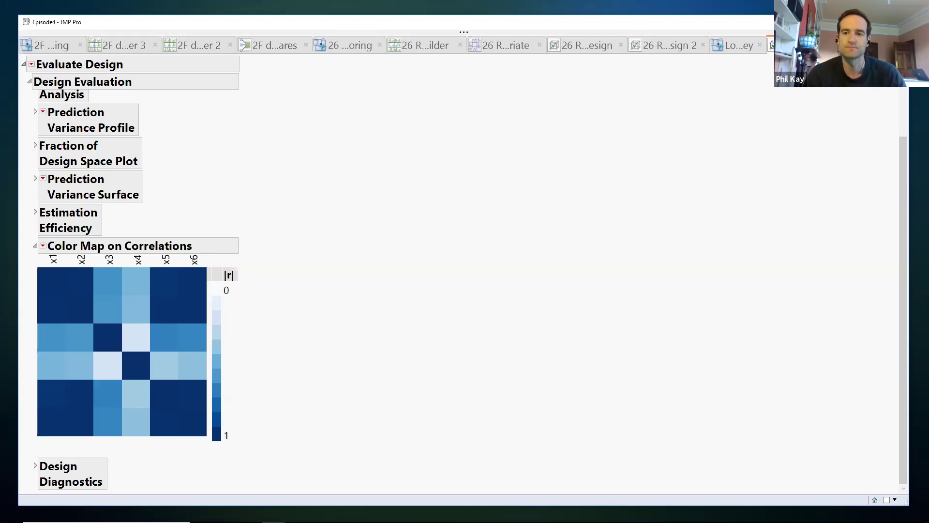
Step: Show the Response y model report and circle its Actual by Predicted Plot
key("ctrl+Tab")
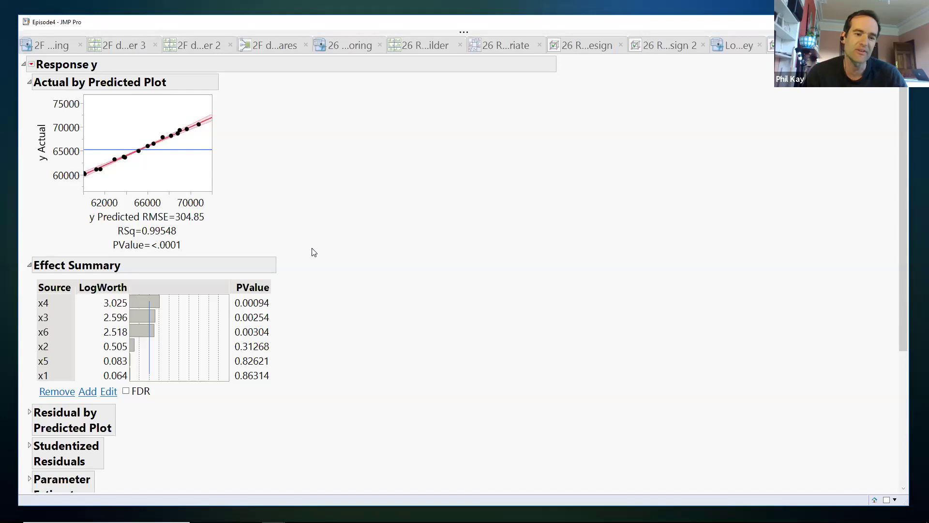
left_click_drag(50, 219, 45, 167)
mouse_move(177, 77)
left_mouse_down()
mouse_move(209, 175)
mouse_move(114, 233)
mouse_move(43, 228)
left_mouse_up()
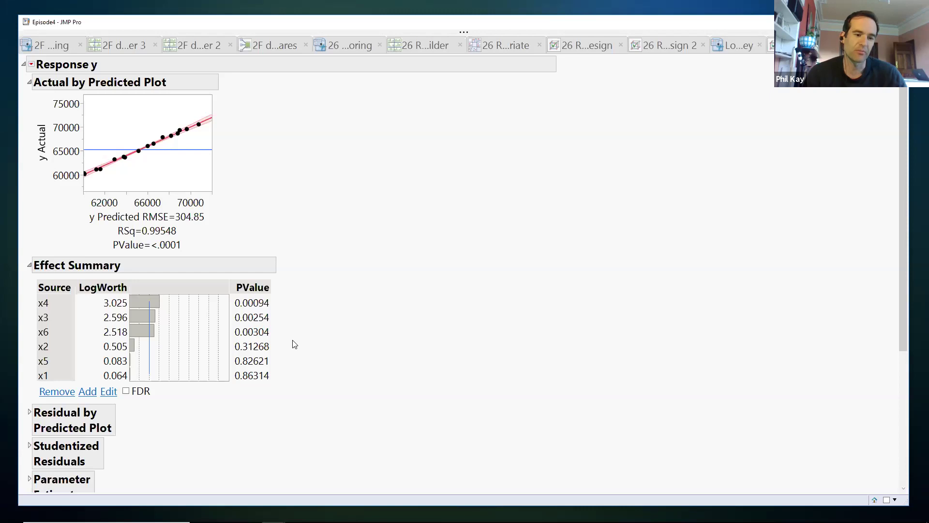
Step: Bring the Prediction Profiler of the Response y report into view and enlarge its plots
scroll(294, 344, "down", 5)
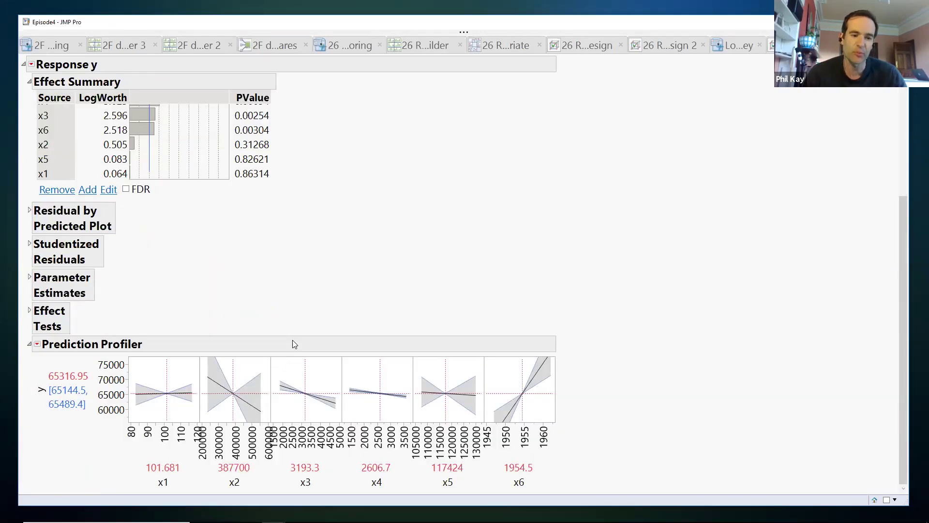
left_click_drag(552, 420, 571, 436)
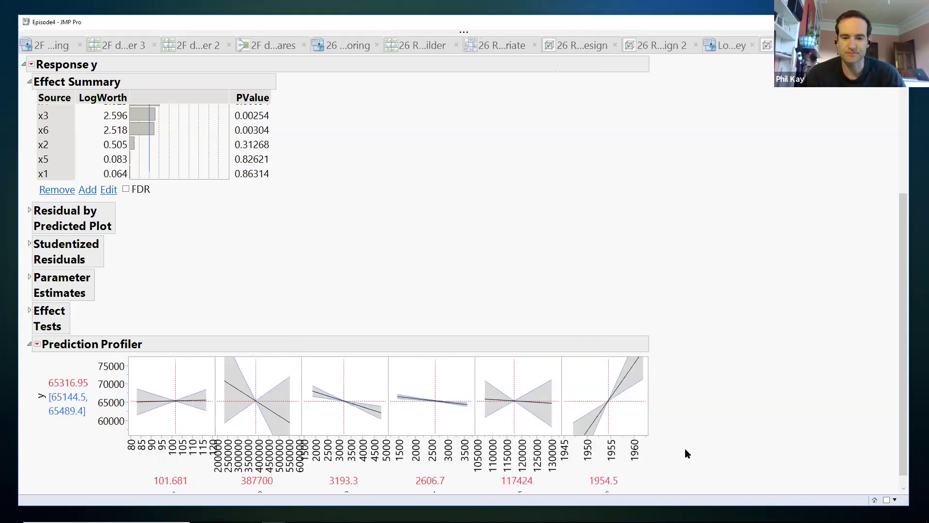
scroll(702, 459, "down", 1)
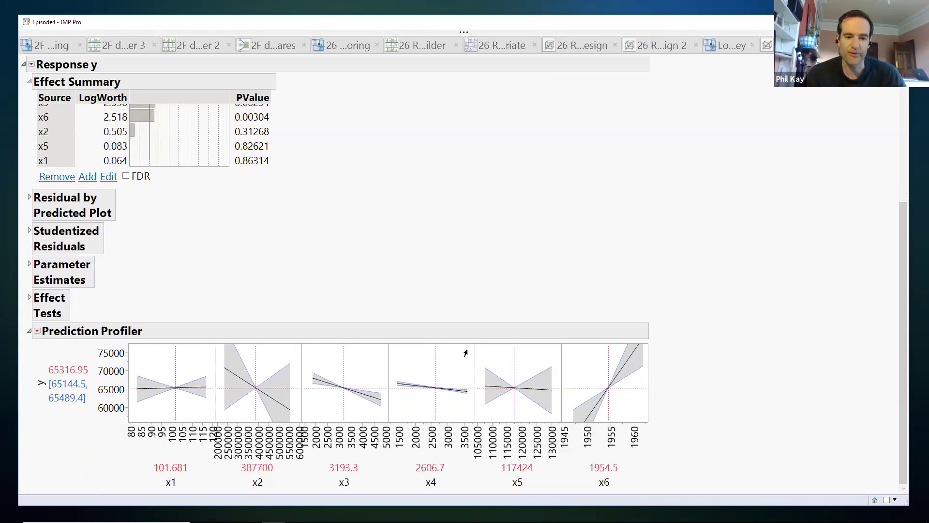
Step: Circle the x3 and x2 plots in the Prediction Profiler, trace the downward x2 slope, and clear the markings
left_click_drag(402, 310, 356, 317)
mouse_move(293, 397)
left_mouse_down()
mouse_move(405, 420)
mouse_move(474, 410)
mouse_move(491, 363)
mouse_move(394, 332)
mouse_move(337, 335)
left_mouse_up()
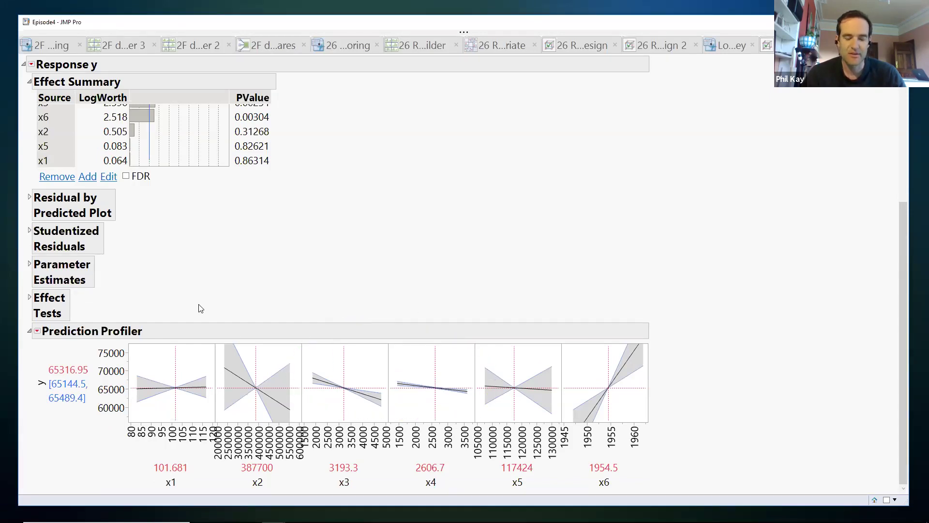
mouse_move(224, 303)
left_mouse_down()
mouse_move(208, 327)
mouse_move(204, 400)
mouse_move(252, 438)
mouse_move(312, 432)
left_mouse_up()
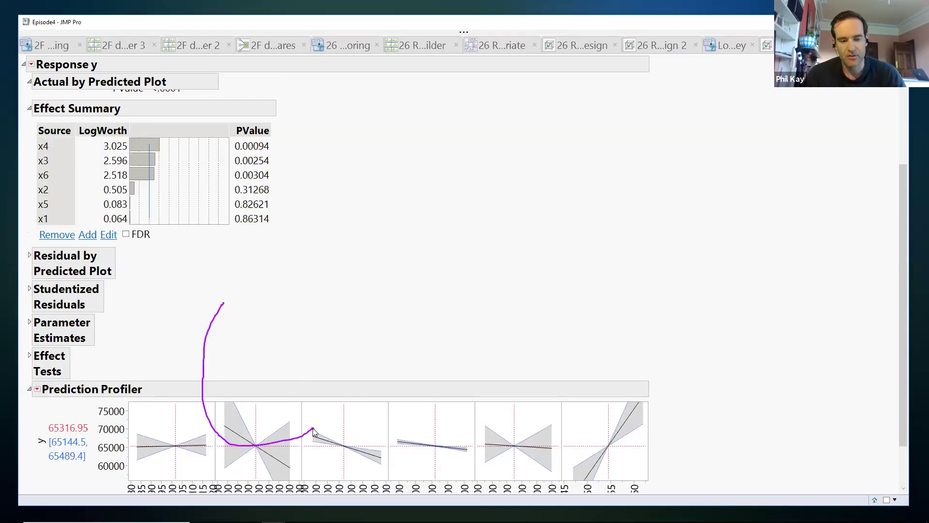
mouse_move(269, 319)
left_mouse_down()
mouse_move(210, 339)
mouse_move(191, 384)
mouse_move(206, 437)
mouse_move(305, 442)
left_mouse_up()
mouse_move(329, 411)
left_mouse_down()
mouse_move(310, 342)
mouse_move(251, 317)
mouse_move(224, 375)
mouse_move(225, 402)
mouse_move(234, 345)
mouse_move(237, 399)
mouse_move(248, 379)
mouse_move(269, 425)
mouse_move(283, 377)
mouse_move(294, 411)
left_mouse_up()
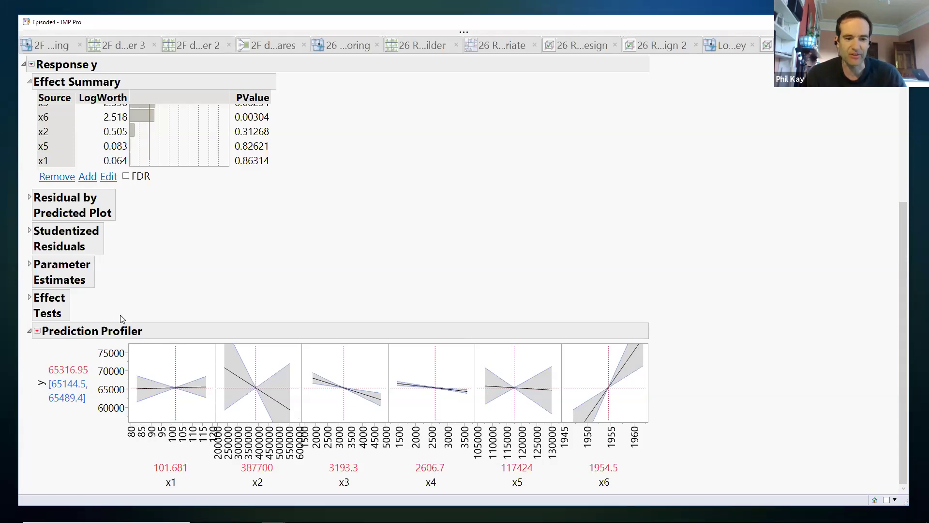
left_click_drag(159, 334, 310, 421)
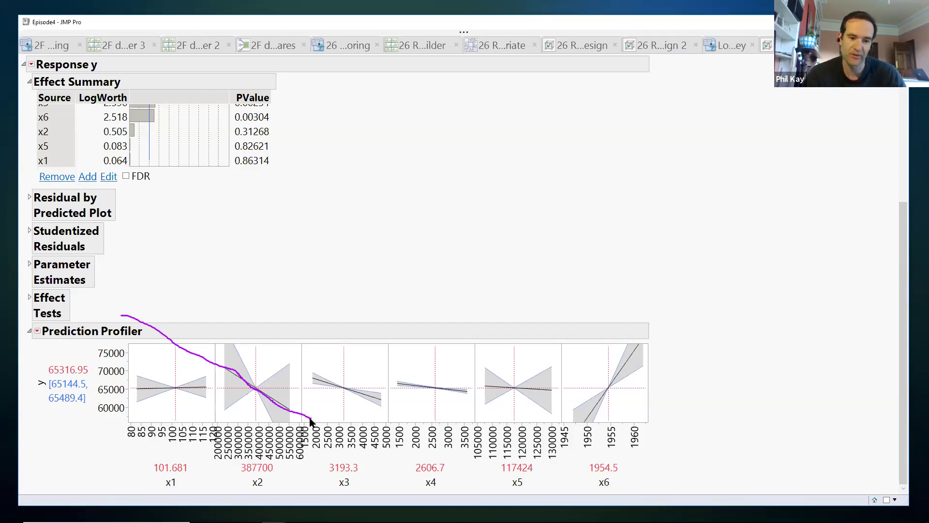
key("Escape")
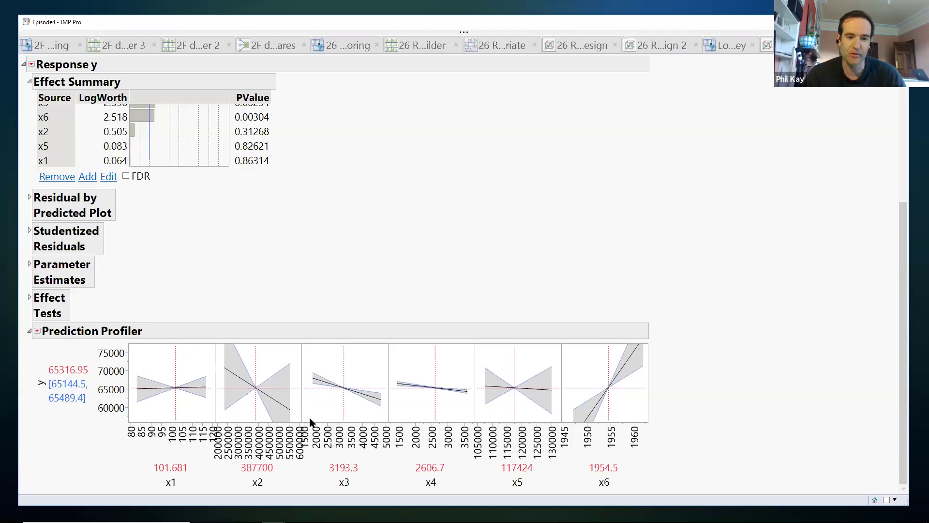
Step: Trace an upward slope across the x2 profiler plot, circle the x3 plot, and clear the markings
mouse_move(99, 439)
left_mouse_down()
mouse_move(229, 400)
mouse_move(350, 348)
left_mouse_up()
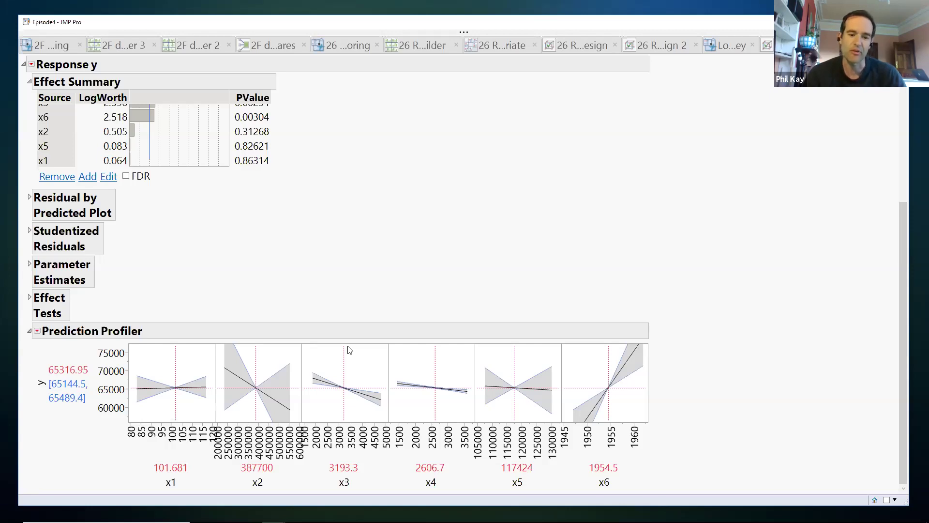
mouse_move(395, 315)
left_mouse_down()
mouse_move(335, 319)
mouse_move(307, 351)
mouse_move(306, 397)
mouse_move(342, 419)
left_mouse_up()
mouse_move(433, 428)
left_mouse_down()
mouse_move(478, 385)
mouse_move(431, 337)
mouse_move(353, 332)
left_mouse_up()
key("Escape")
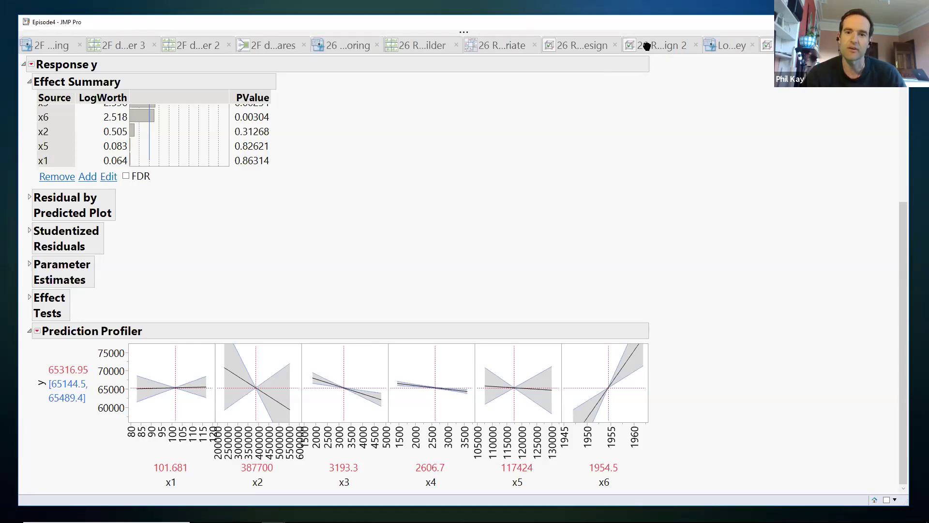
Step: Return to the second Evaluate Design report, then switch to the PowerPoint slide show and advance to "What will we talk about next week?"
left_click(648, 46)
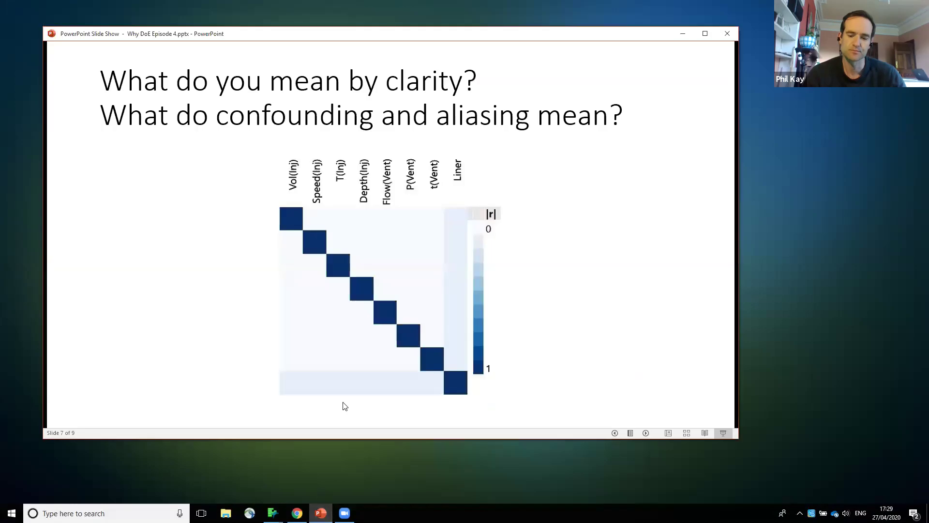
left_click(345, 406)
left_click(344, 405)
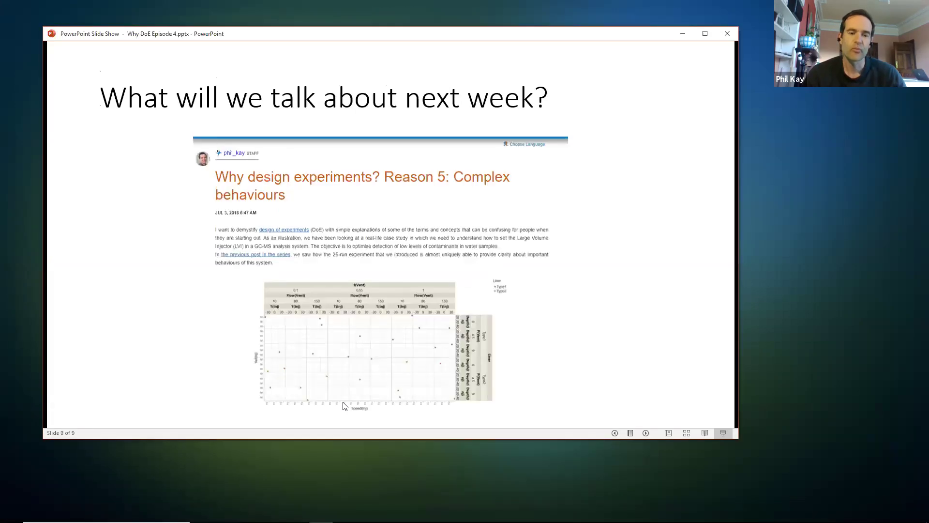
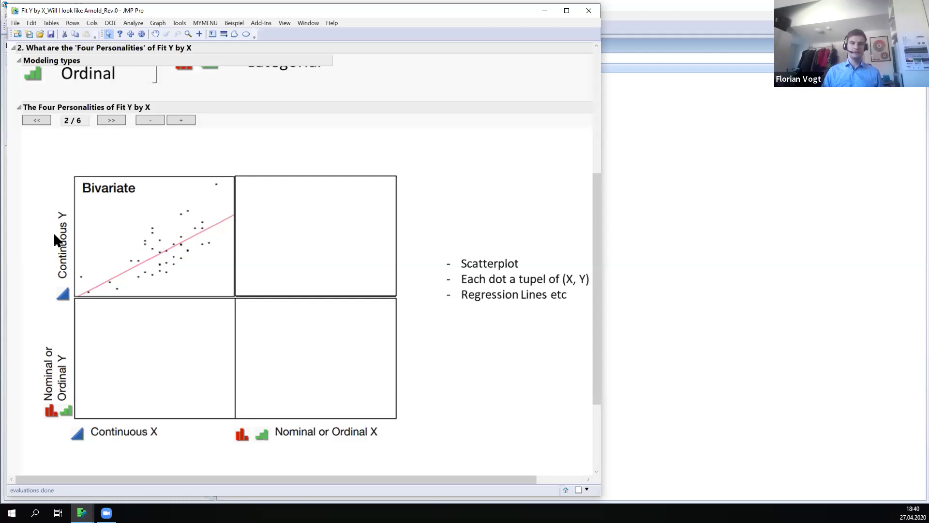
Step: Advance the Four Personalities of Fit Y by X to the Oneway page and mark its categorical X and continuous Y axes
left_click(100, 122)
mouse_move(392, 428)
left_mouse_down()
mouse_move(280, 409)
mouse_move(377, 416)
left_mouse_up()
left_click_drag(76, 209, 77, 203)
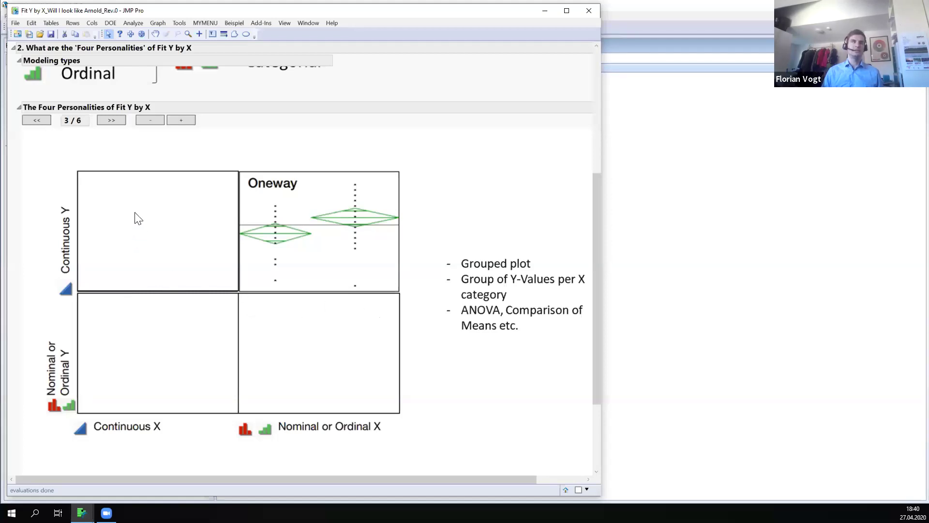
Step: Advance to the Logistic page, mark its Nominal or Ordinal Y axis, and clear the marking
left_click(113, 121)
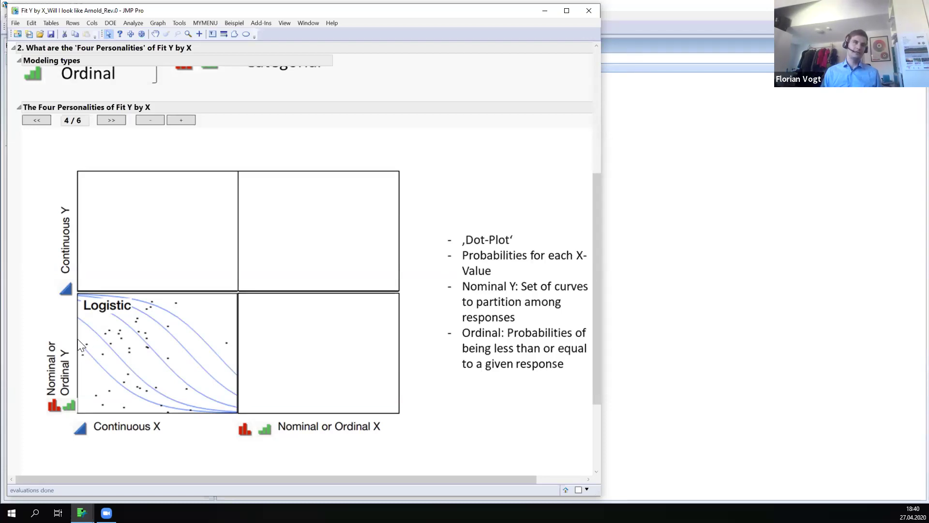
mouse_move(76, 337)
left_mouse_down()
mouse_move(30, 352)
mouse_move(75, 409)
left_mouse_up()
key("Escape")
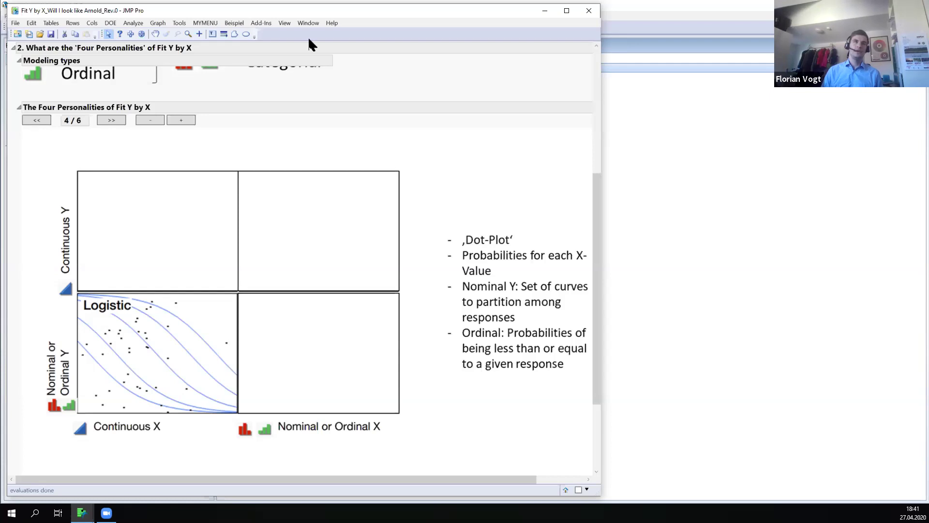
Step: Show the Contingency page and the final overview of all four Fit Y by X personalities, marking their X axes
left_click(117, 123)
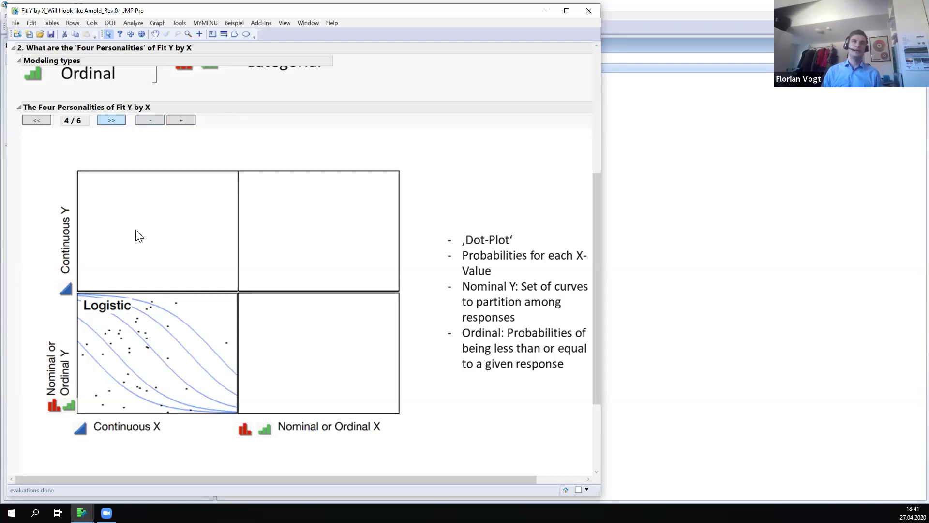
left_click_drag(371, 441, 234, 430)
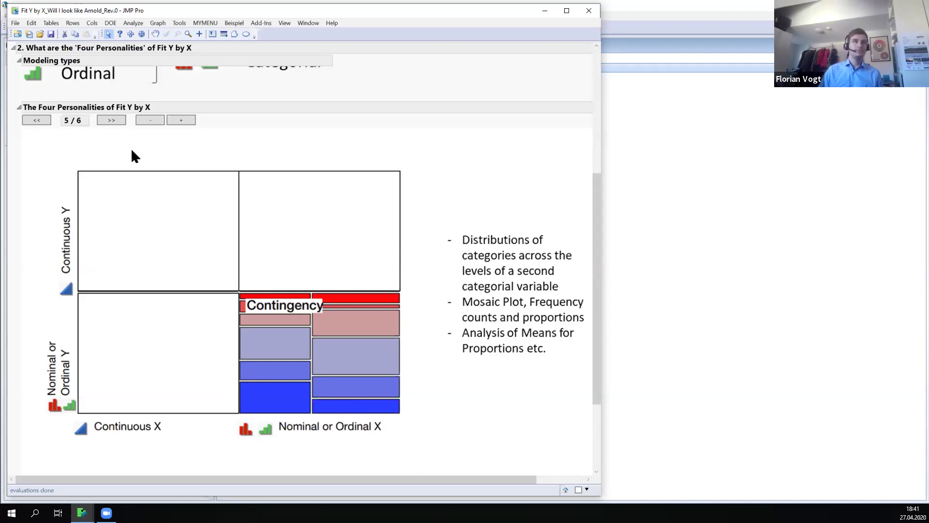
left_click(113, 121)
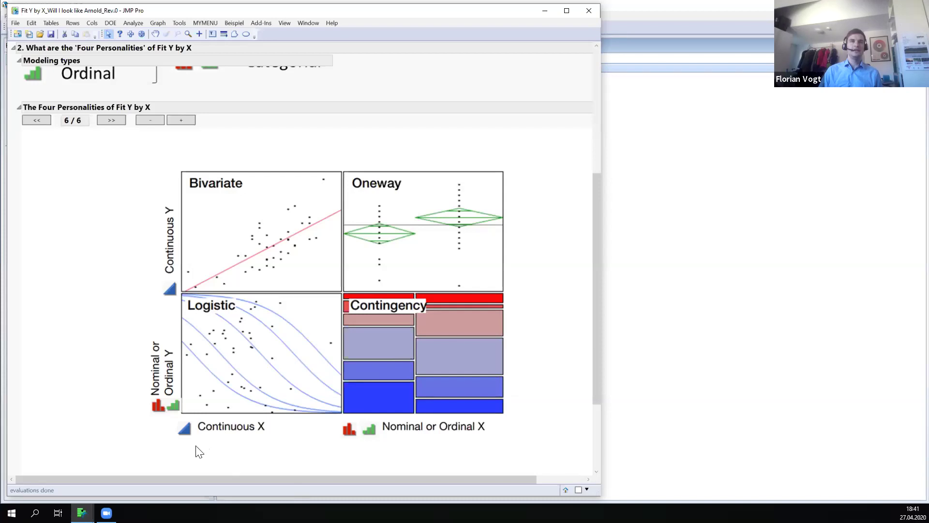
left_click_drag(163, 439, 254, 444)
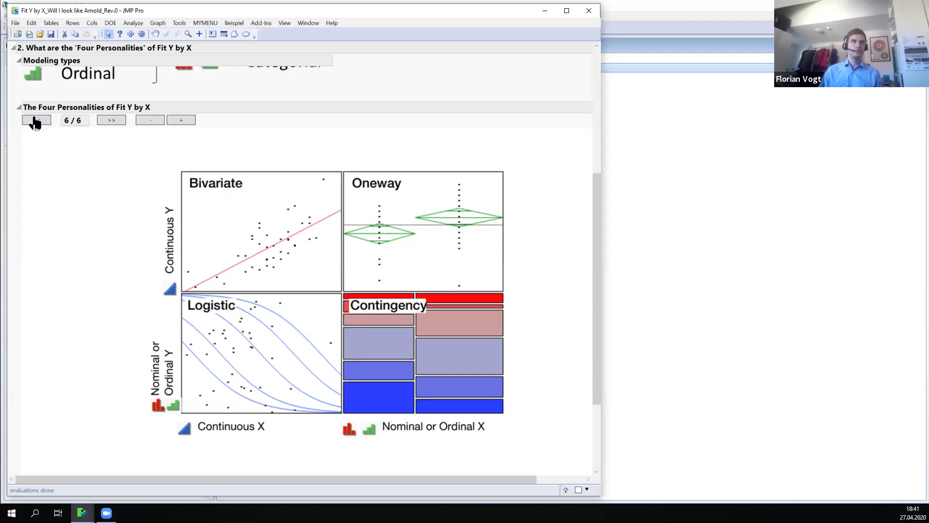
Step: Go to section 3, "Will I look like Arnold after quarantine?", and expand Pushing Through Quarantine and The Goal
scroll(62, 183, "down", 3)
scroll(62, 182, "down", 3)
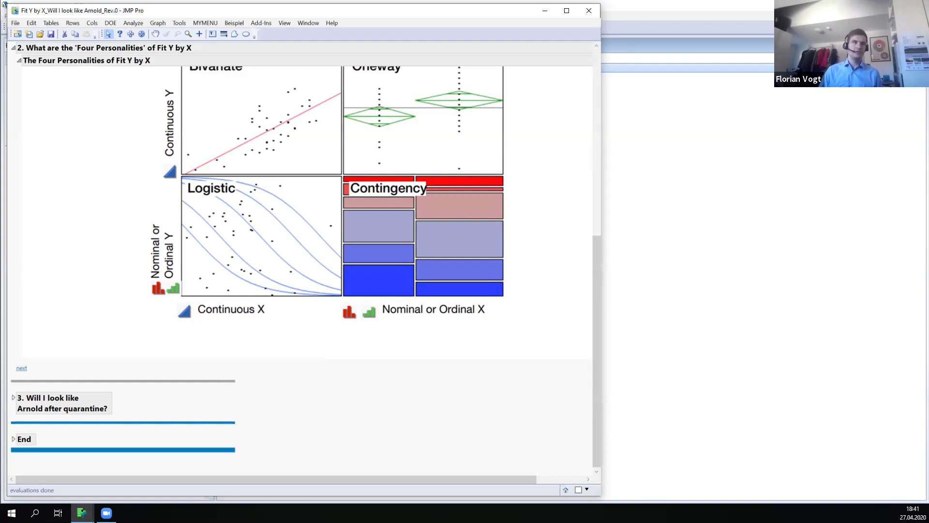
left_click(20, 370)
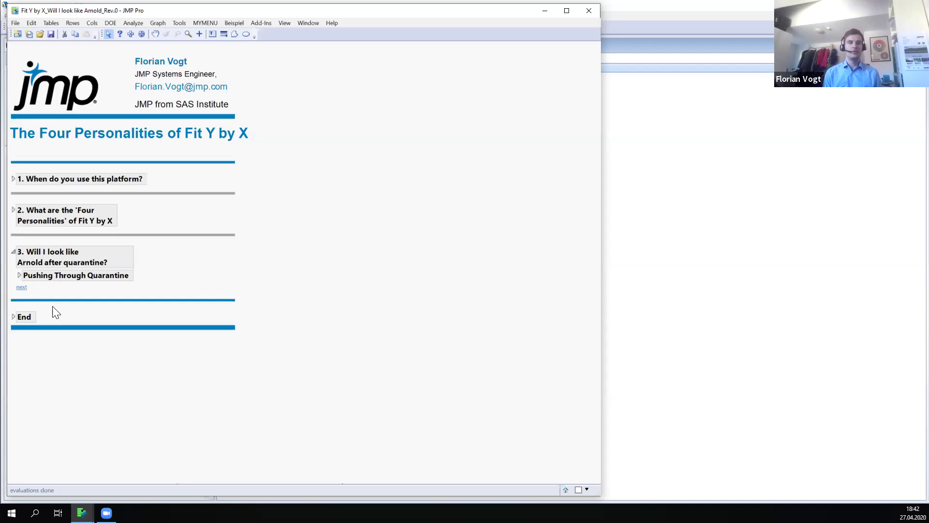
left_click(19, 275)
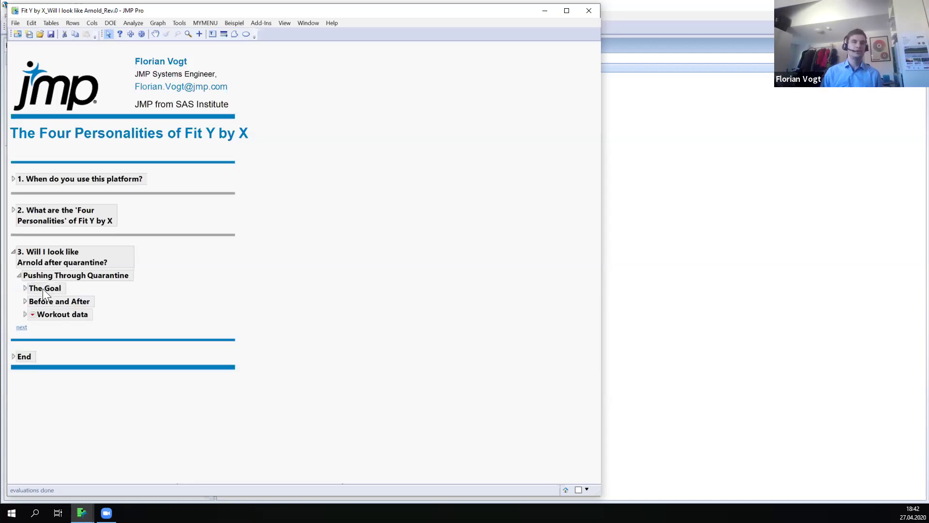
left_click(25, 289)
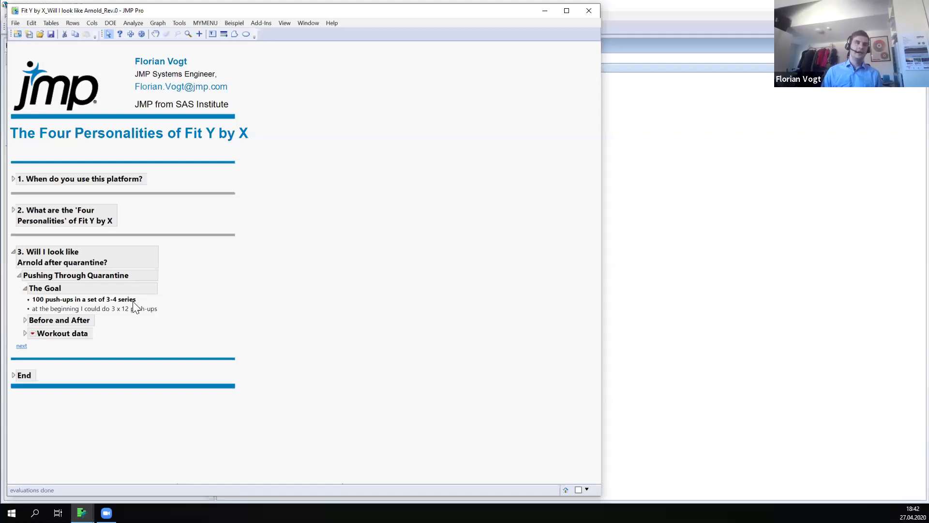
Step: Expand Before and After and mark the figure's arms on the first picture
left_click(24, 321)
scroll(46, 350, "down", 3)
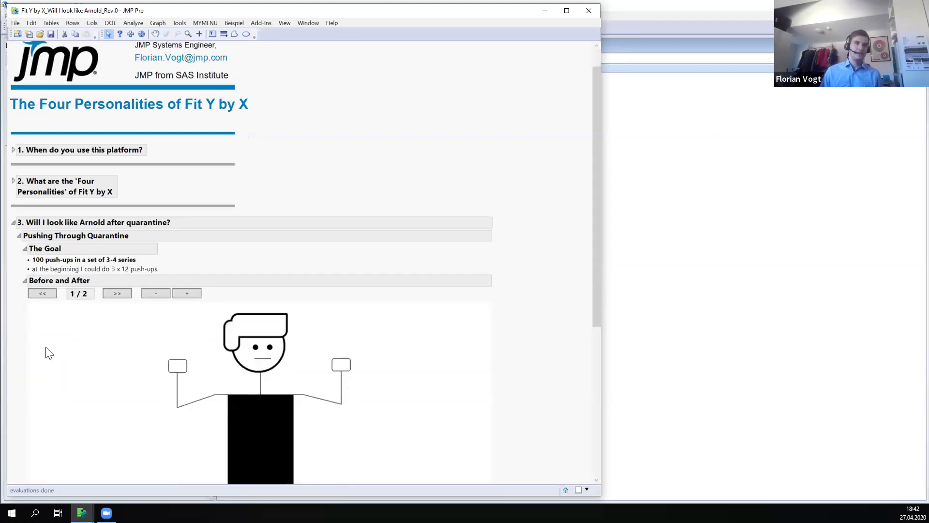
scroll(48, 352, "down", 2)
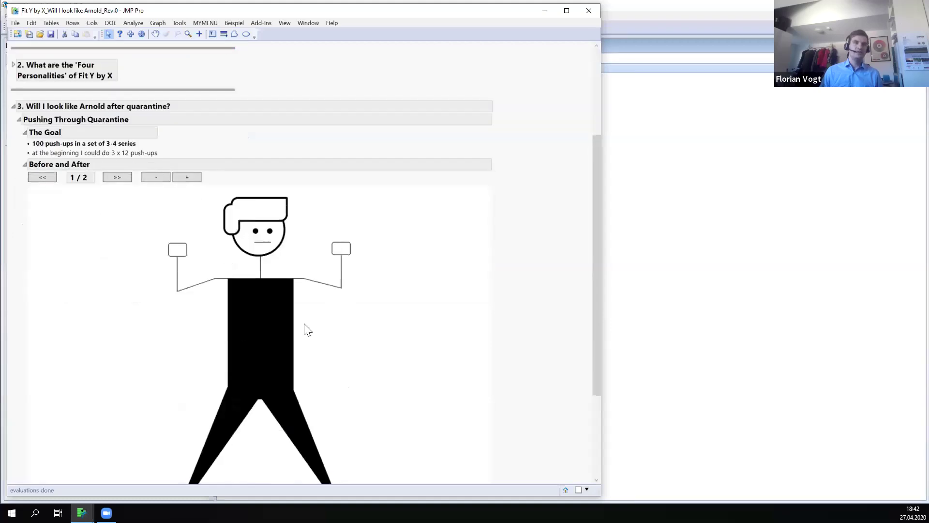
scroll(342, 334, "down", 2)
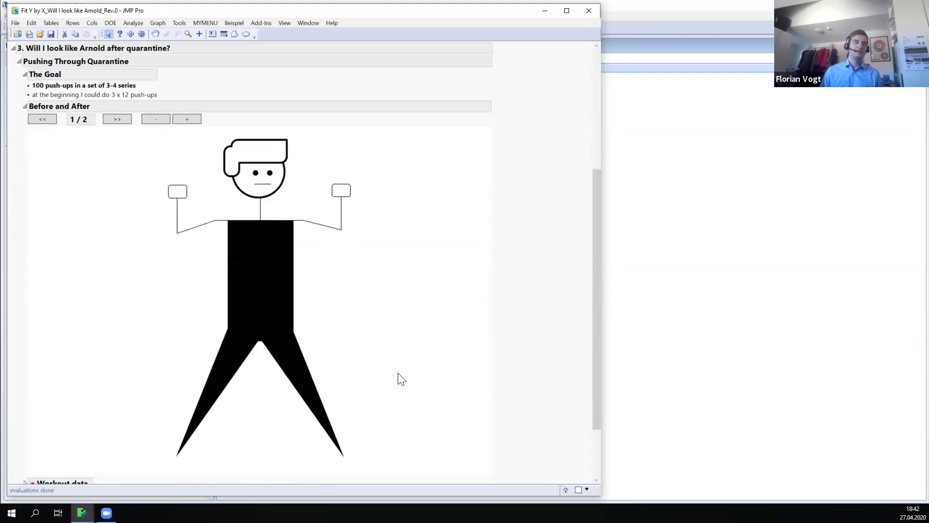
mouse_move(416, 368)
left_mouse_down()
mouse_move(327, 398)
mouse_move(356, 381)
mouse_move(328, 398)
left_mouse_up()
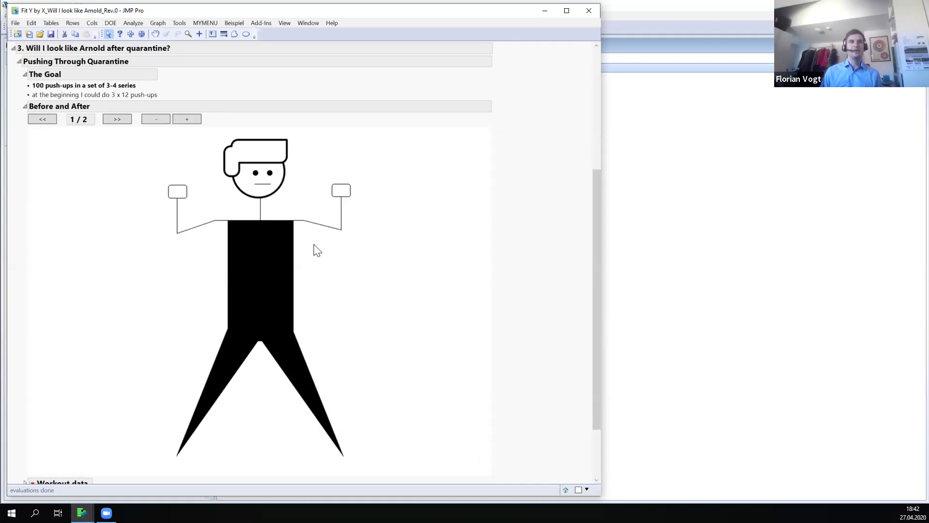
mouse_move(340, 228)
left_mouse_down()
mouse_move(319, 211)
mouse_move(310, 221)
left_mouse_up()
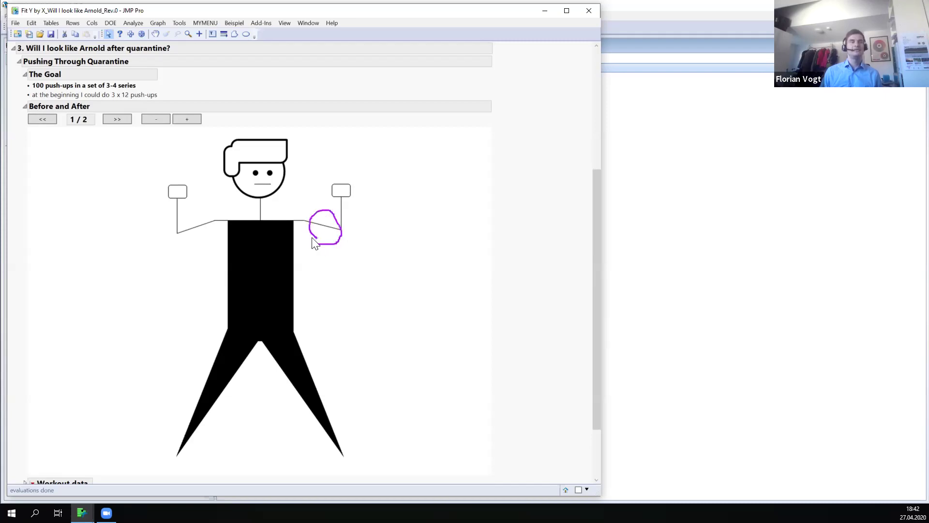
left_click_drag(211, 209, 219, 226)
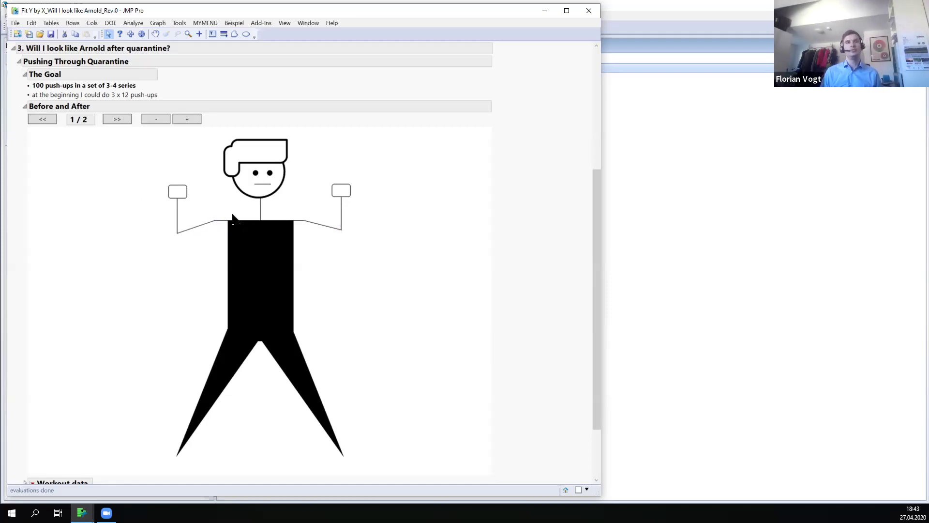
Step: Advance Before and After to the second picture, then open the workout data table
left_click(117, 121)
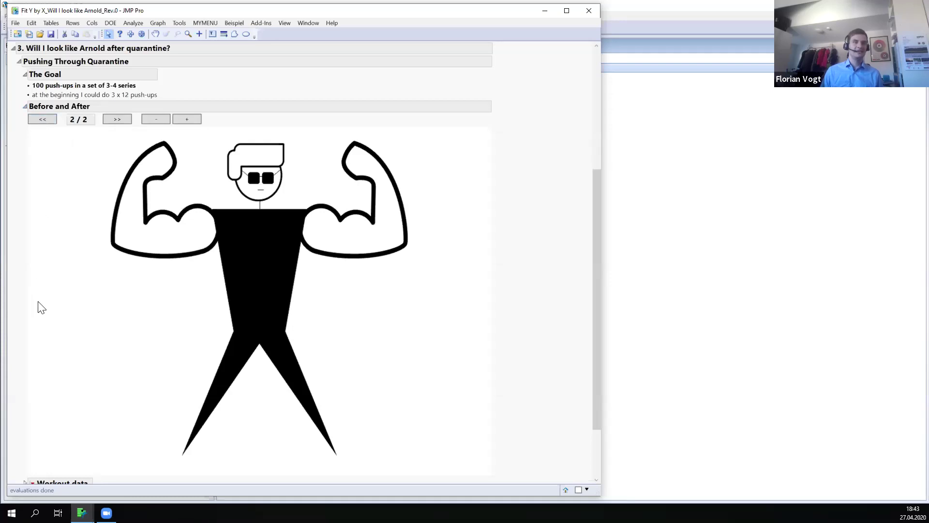
scroll(48, 360, "down", 1)
left_click(23, 455)
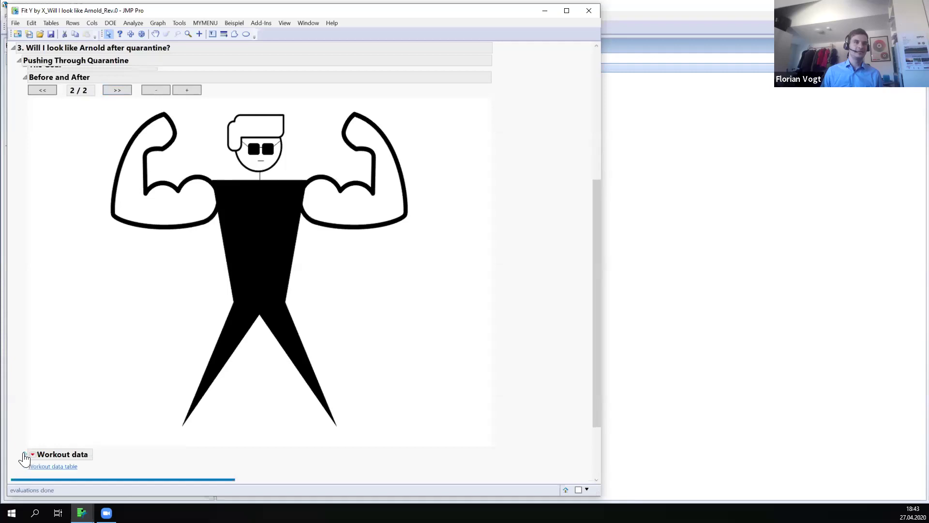
scroll(48, 447, "down", 2)
left_click(57, 409)
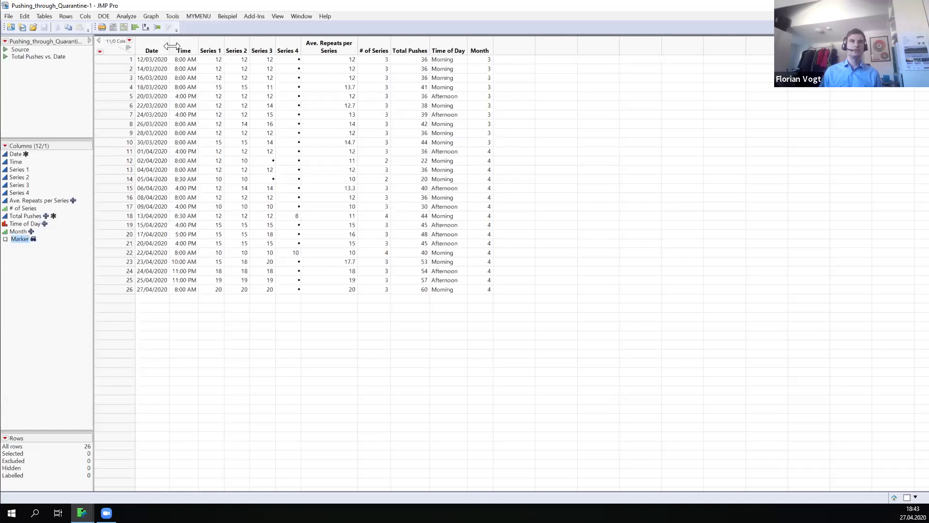
Step: Run Fit Y by X with Total Pushes as the Y response and Date as the X factor
left_click(135, 17)
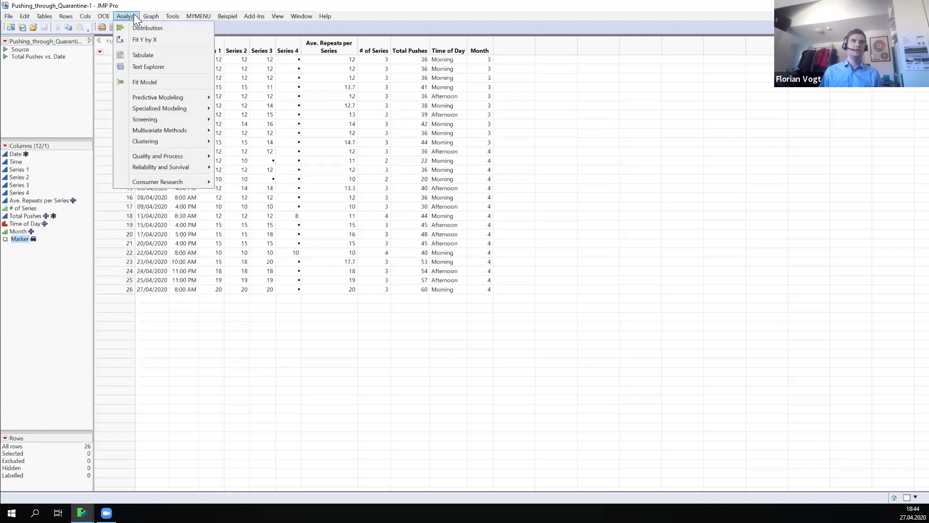
left_click(225, 28)
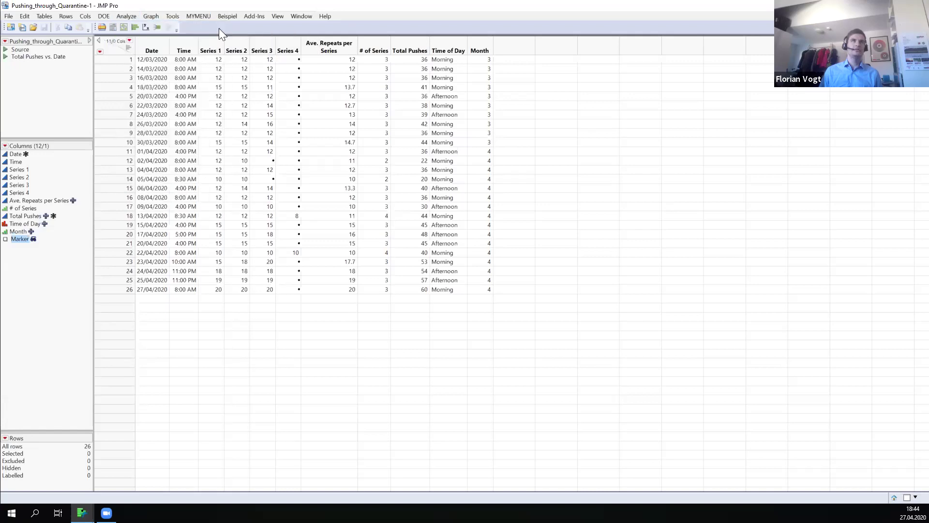
left_click(148, 27)
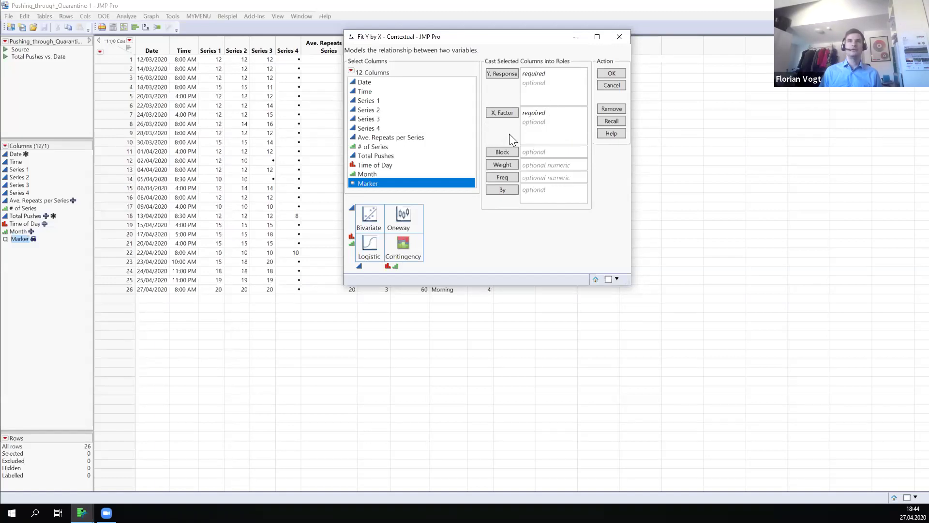
left_click(368, 86)
left_click_drag(369, 87, 531, 125)
left_click_drag(392, 161, 532, 83)
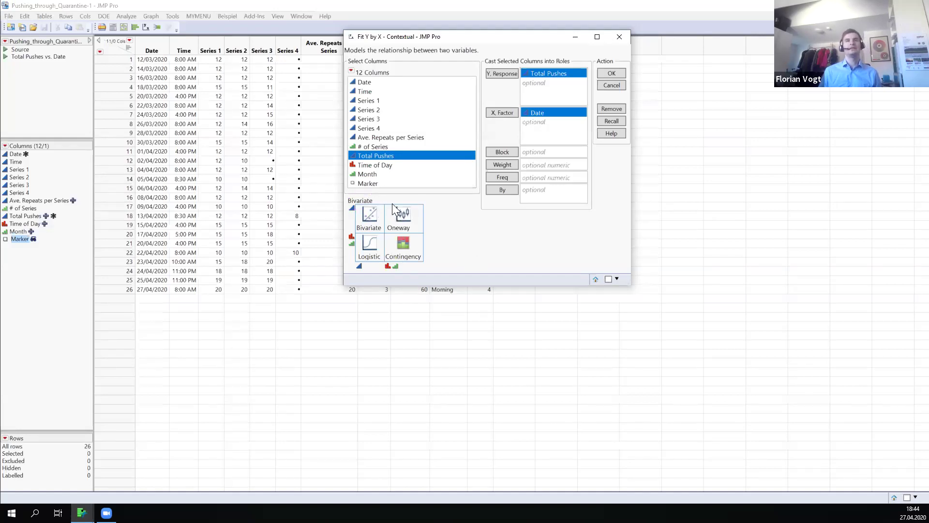
left_click(609, 74)
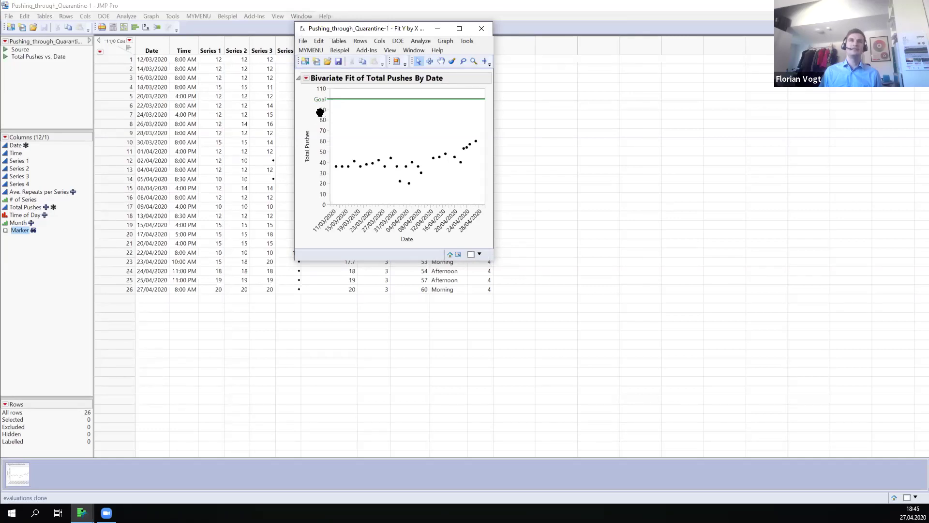
Step: Extend the Total Pushes axis up to the "My Wifes Goal for me" reference line and fit a line to the points
left_click_drag(319, 113, 318, 164)
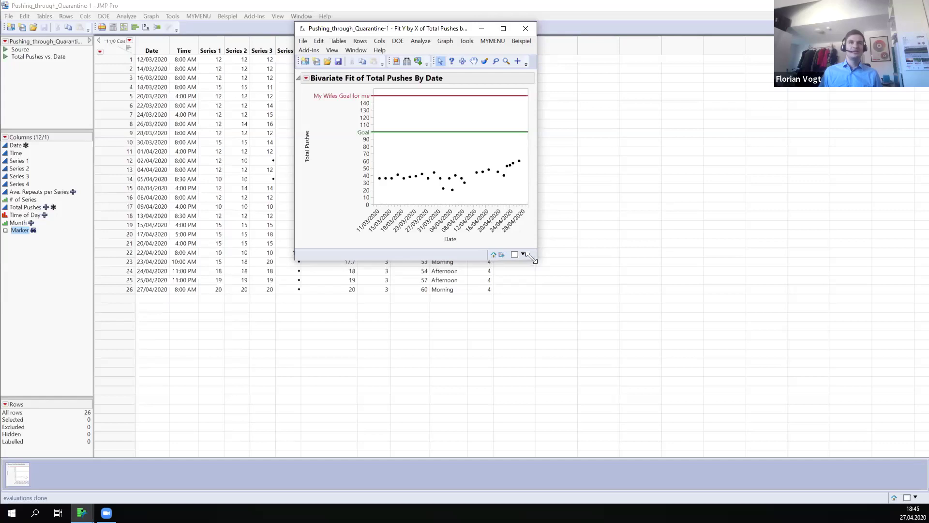
left_click_drag(530, 256, 647, 335)
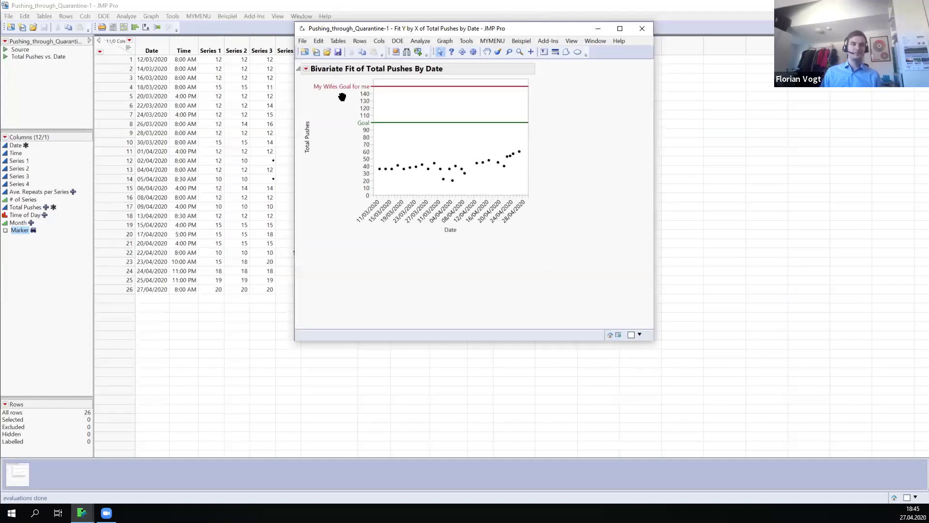
left_click(306, 70)
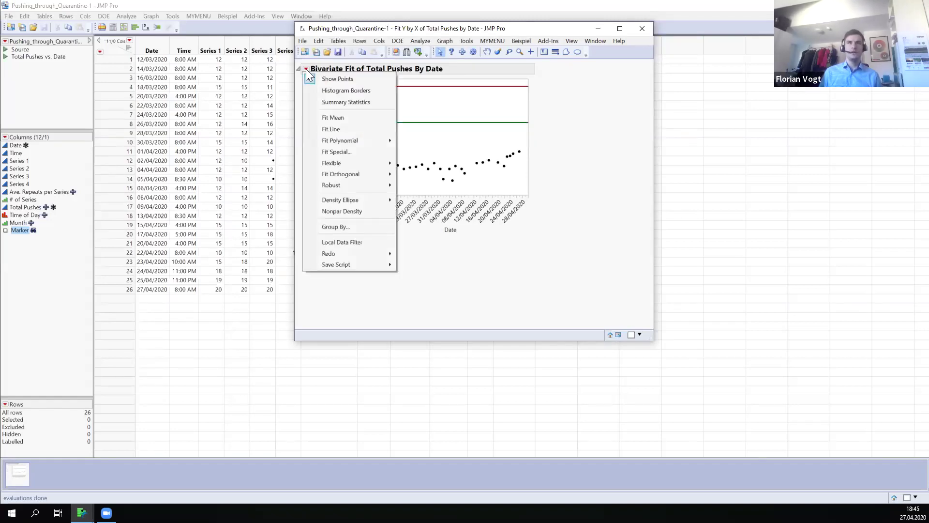
left_click(329, 129)
scroll(611, 320, "up", 1)
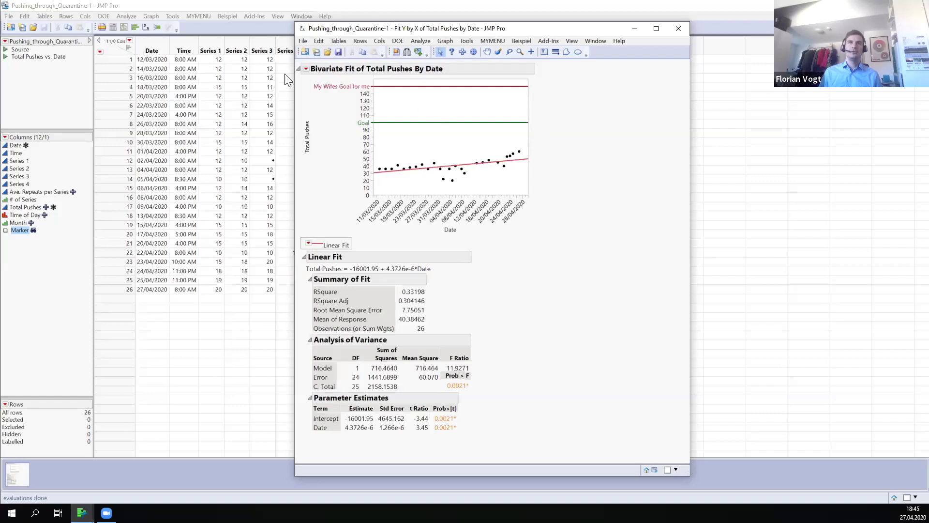
Step: Mark the Linear Fit equation of Total Pushes by Date, then clear the marking
left_click(305, 70)
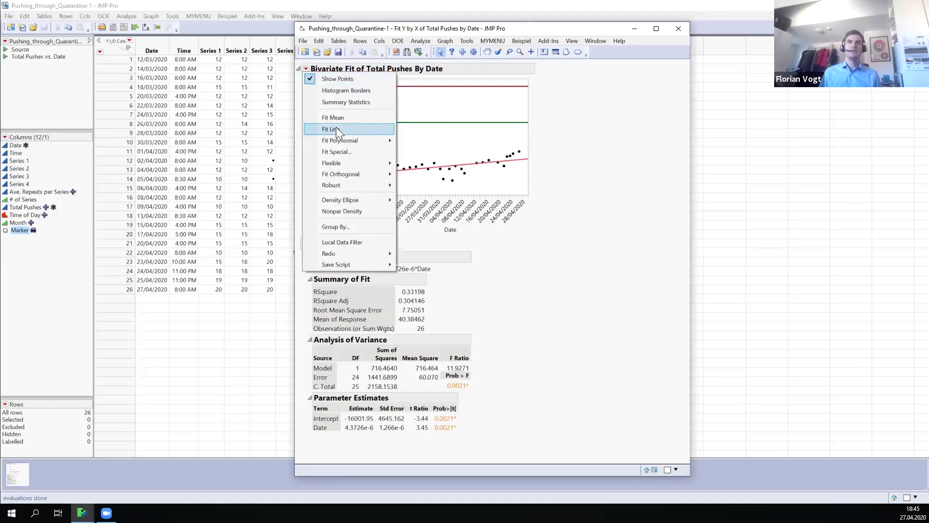
left_click(576, 138)
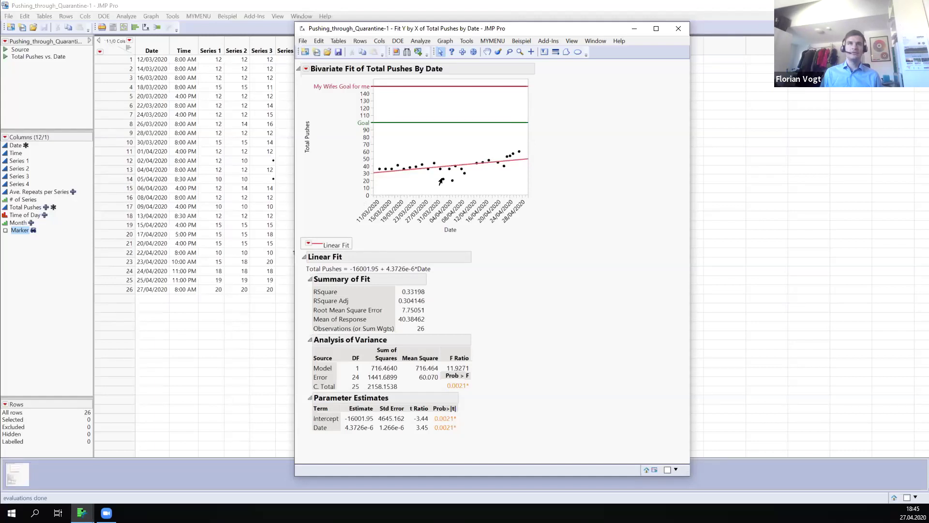
mouse_move(466, 272)
left_mouse_down()
mouse_move(437, 257)
mouse_move(325, 252)
mouse_move(317, 280)
mouse_move(349, 274)
left_mouse_up()
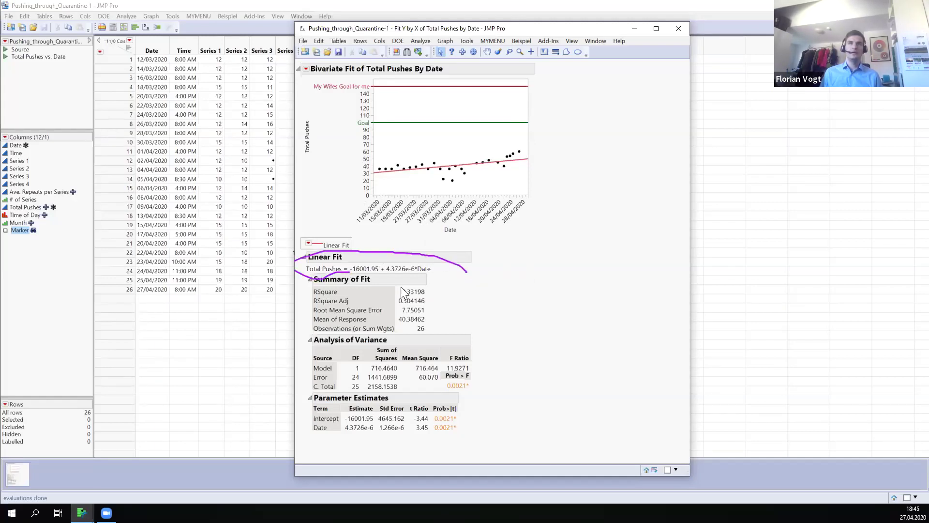
left_click_drag(503, 272, 502, 279)
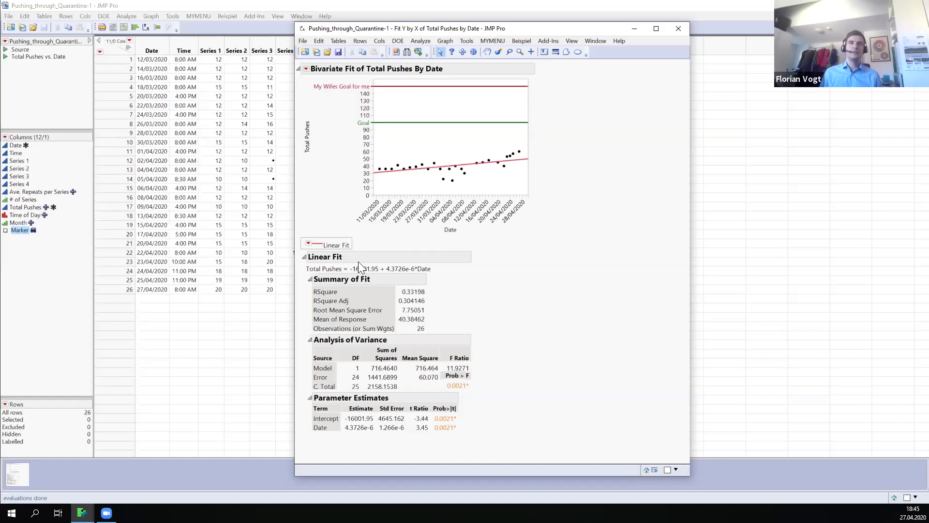
Step: Show the Confid Curves Fit on the linear fit, view its line color options, and hide the curves again
left_click(309, 245)
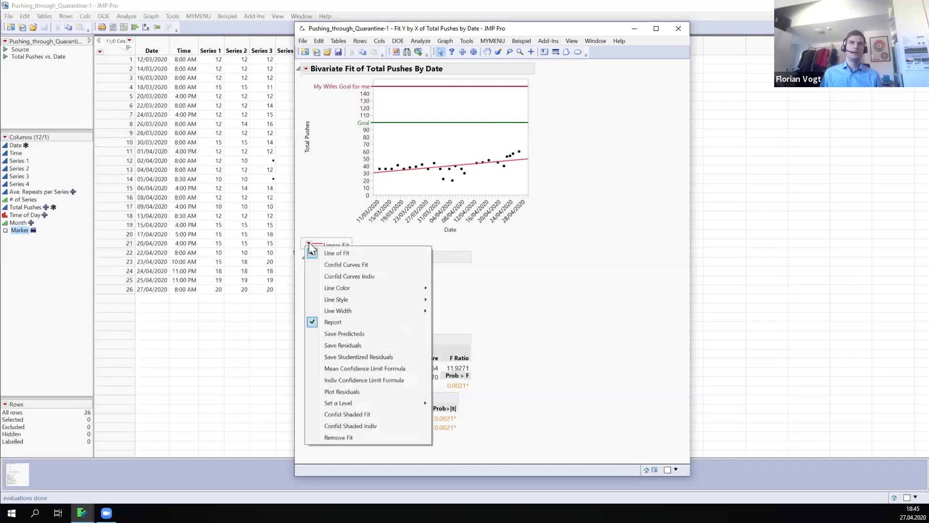
left_click(354, 267)
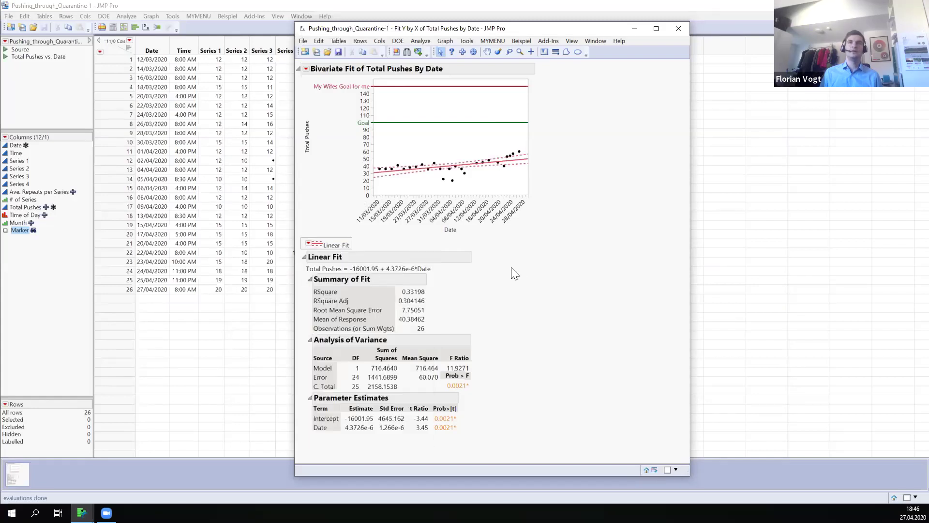
left_click(308, 243)
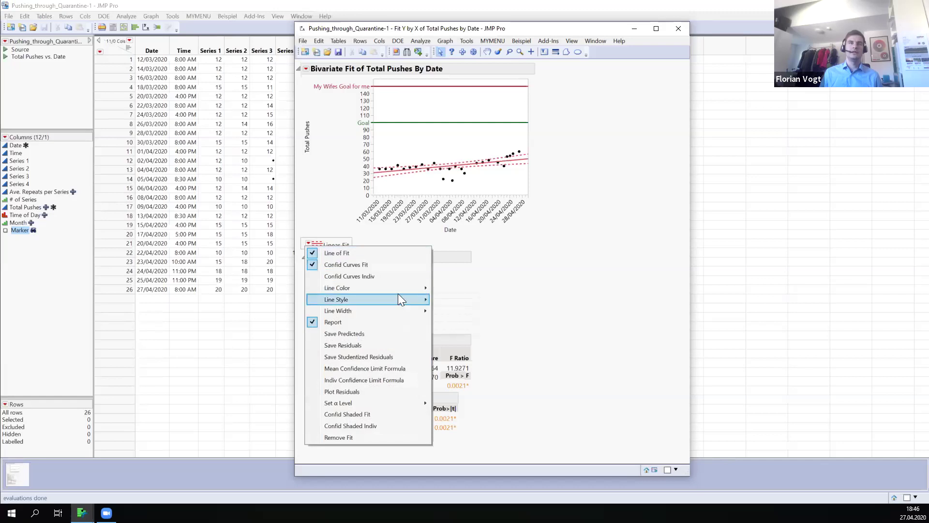
mouse_move(406, 288)
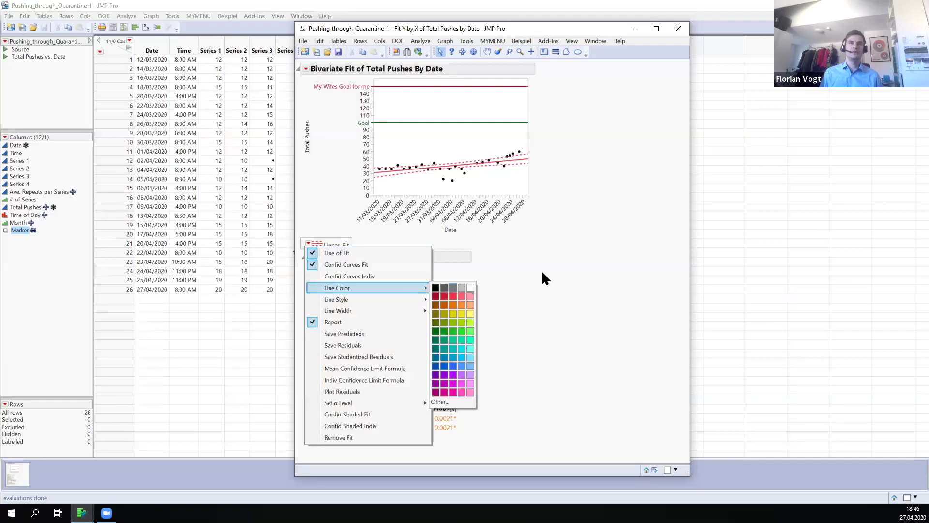
left_click(562, 277)
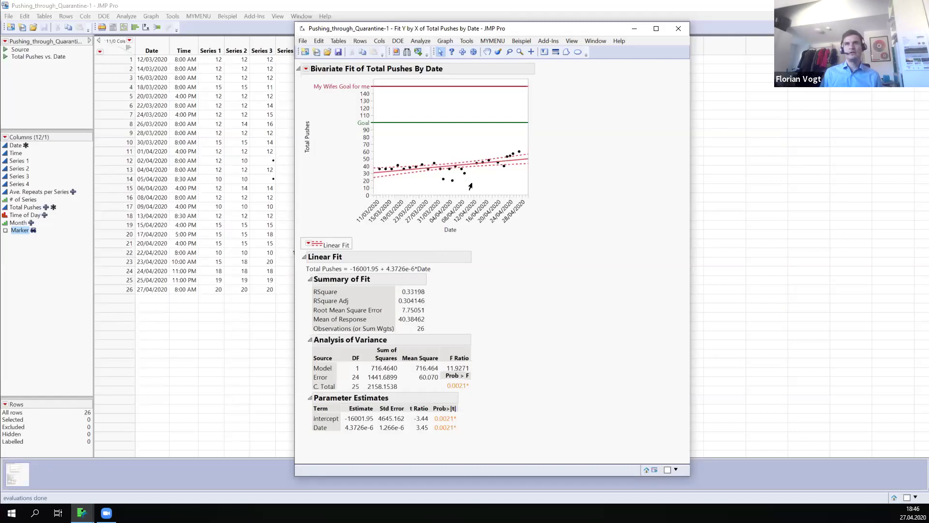
right_click(319, 258)
left_click(314, 266)
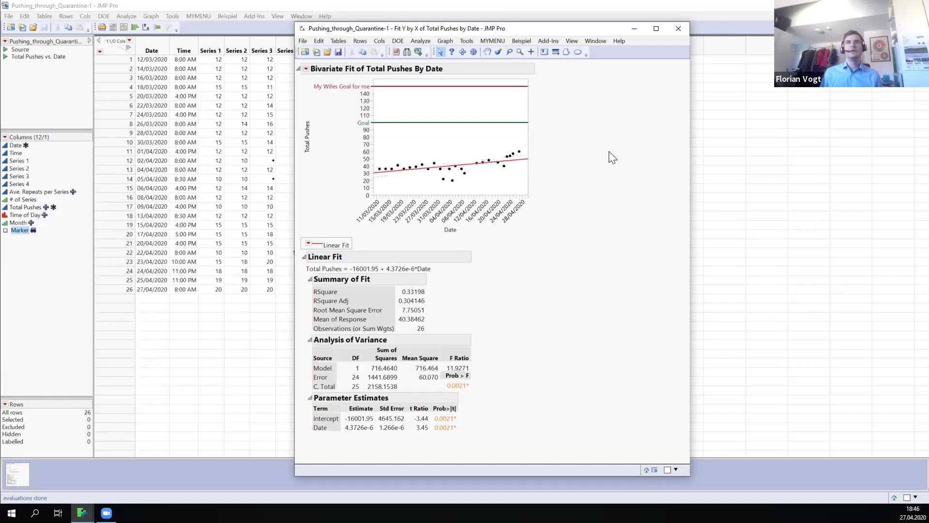
left_click(306, 69)
mouse_move(355, 140)
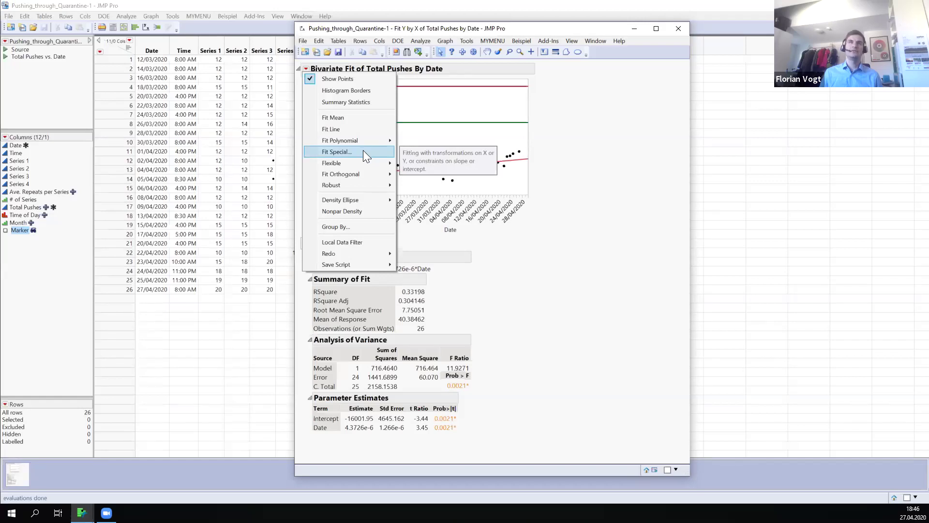
mouse_move(362, 159)
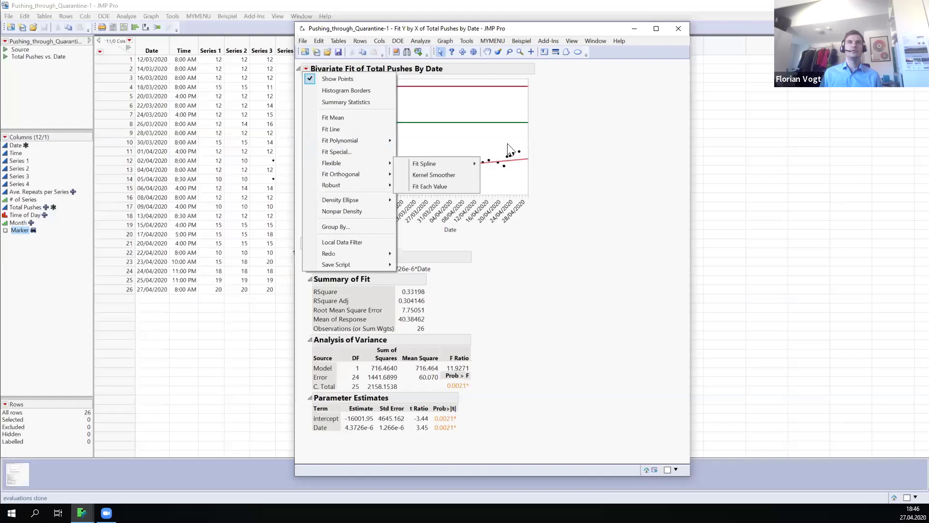
left_click(587, 147)
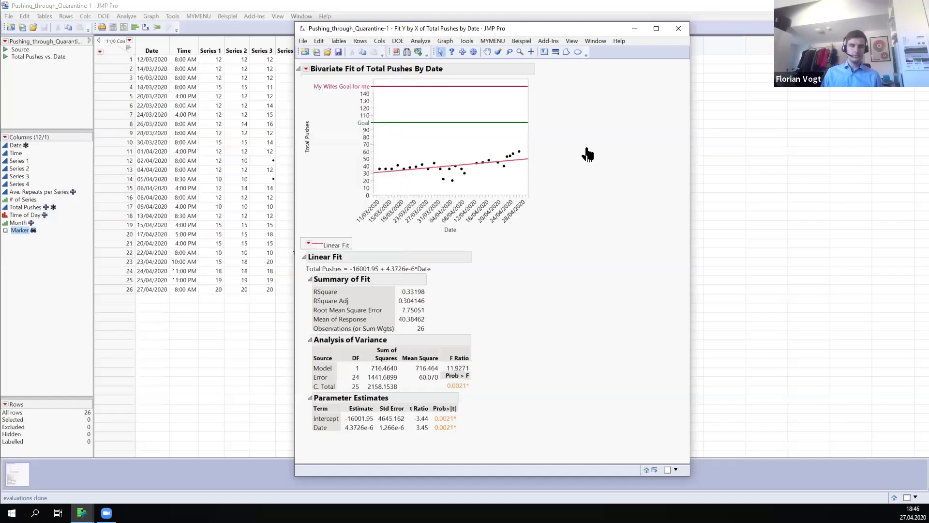
Step: Add histogram borders to the Total Pushes by Date plot and highlight its Total Pushes bars one by one, from 30–40 up to 60–70
left_click(305, 70)
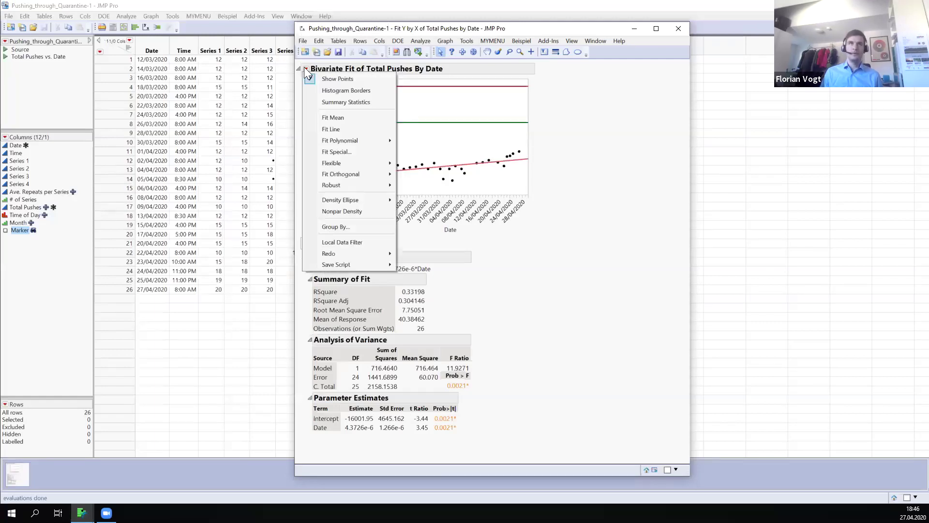
left_click(330, 91)
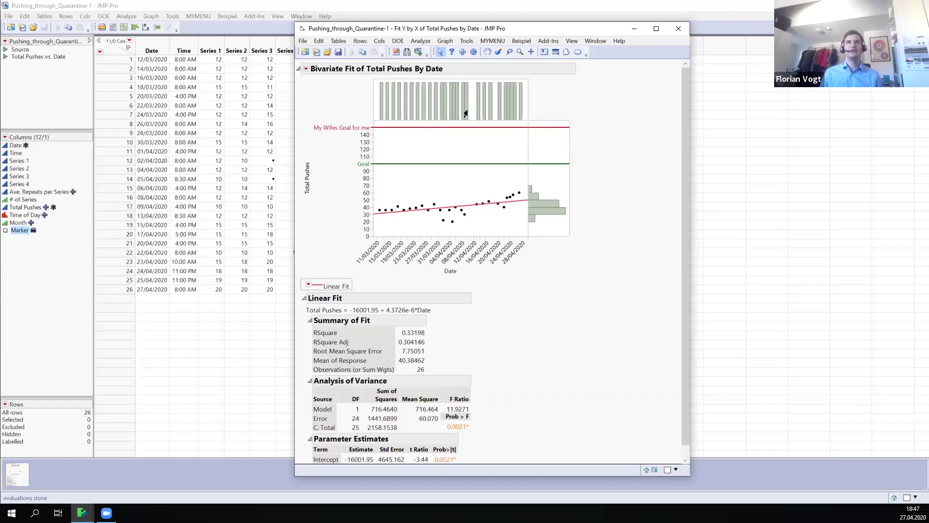
left_click(543, 217)
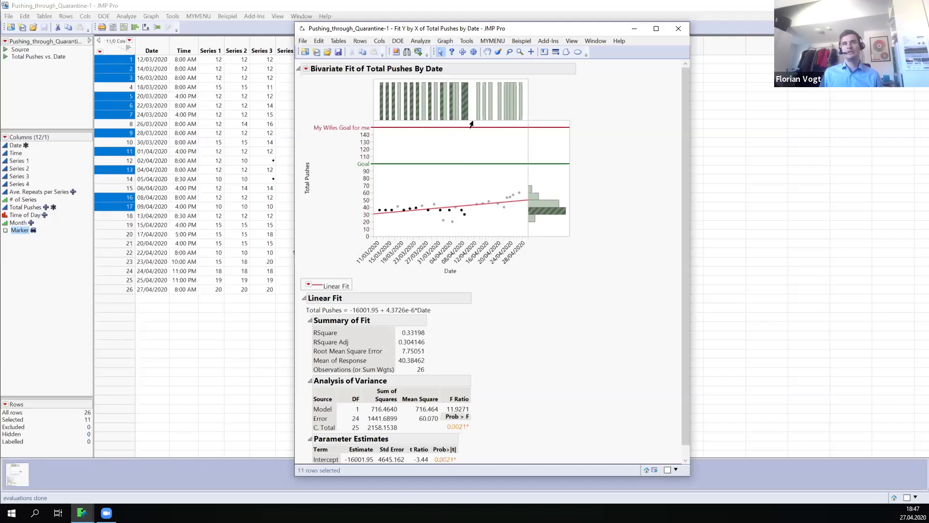
left_click(536, 203)
left_click(530, 194)
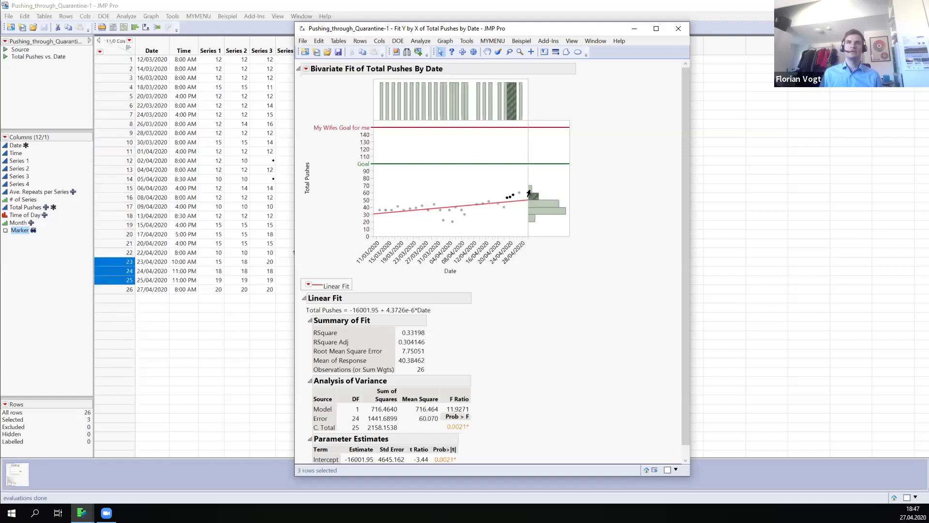
left_click(529, 190)
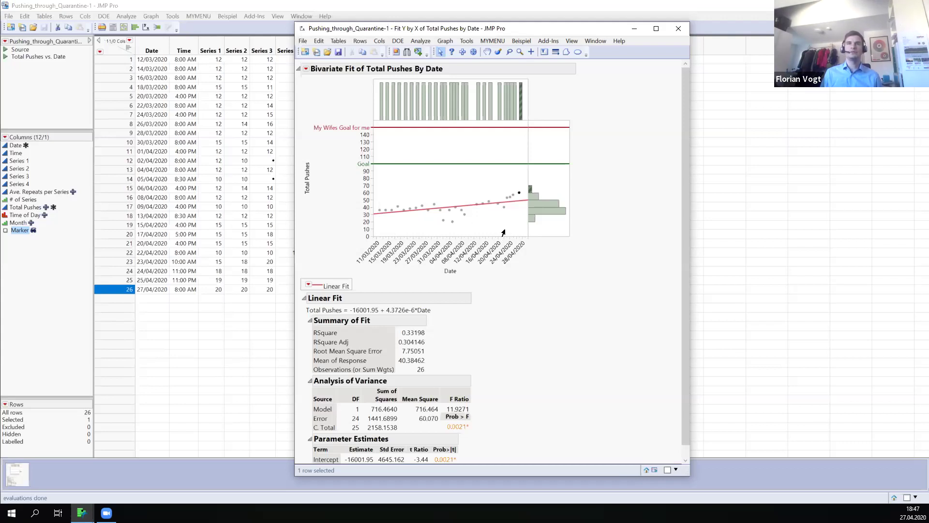
Step: Add a local data filter on the Month column to the Total Pushes by Date report
left_click(306, 69)
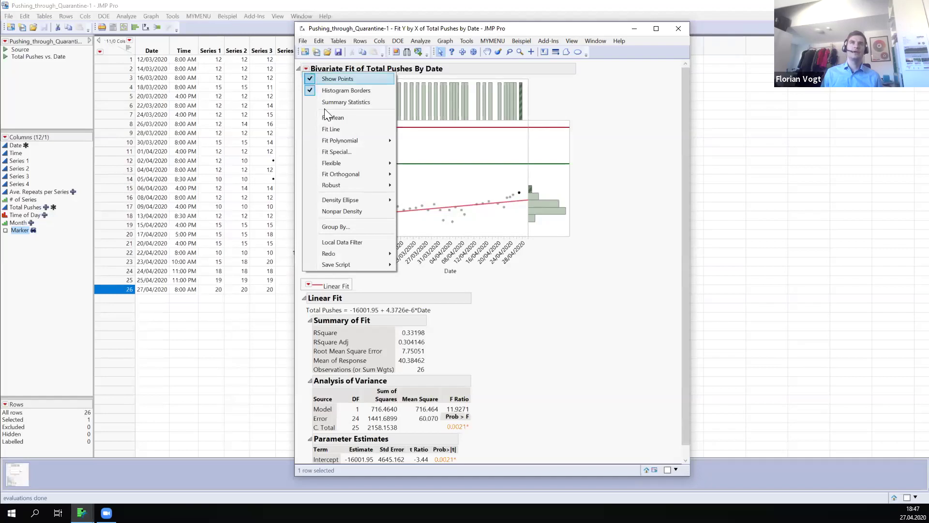
left_click(333, 242)
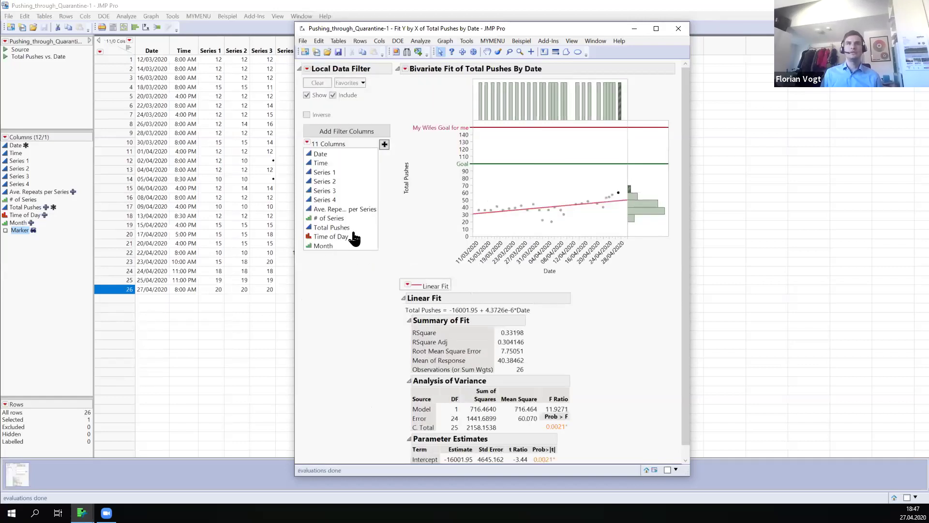
left_click(333, 245)
left_click(384, 144)
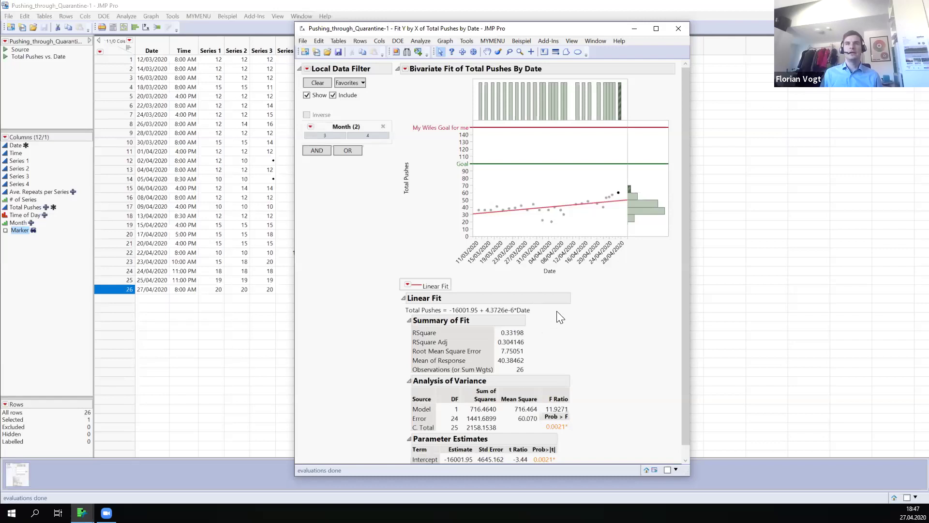
Step: Filter the linear fit to month 3, switch the filter to month 4, and close the report
left_click(326, 136)
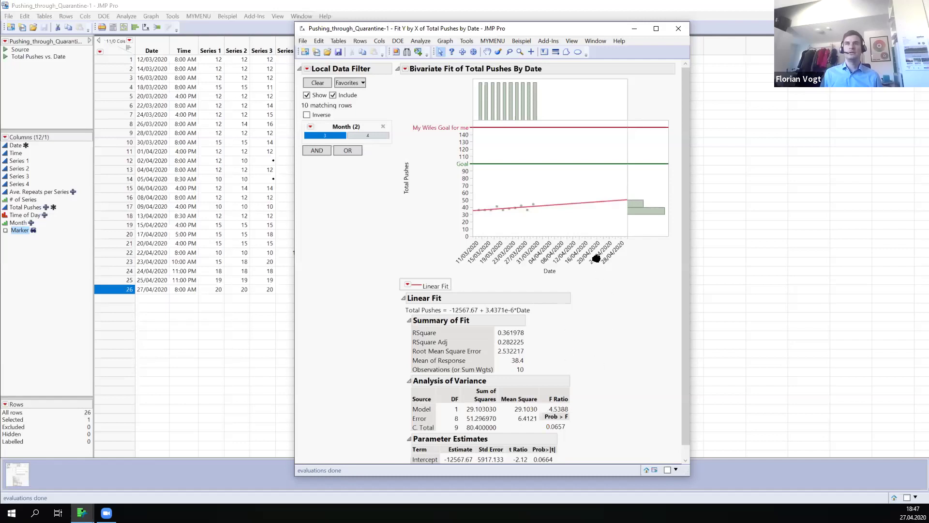
left_click(561, 194)
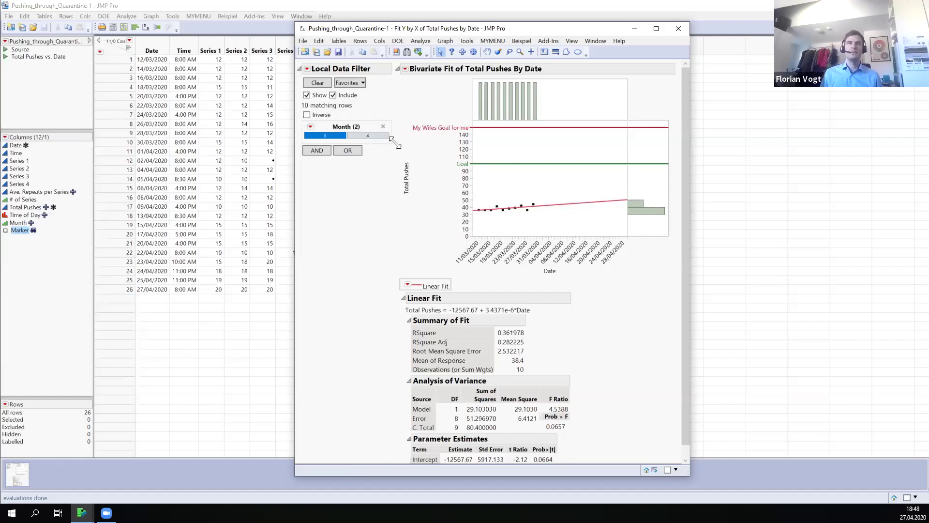
left_click(377, 136)
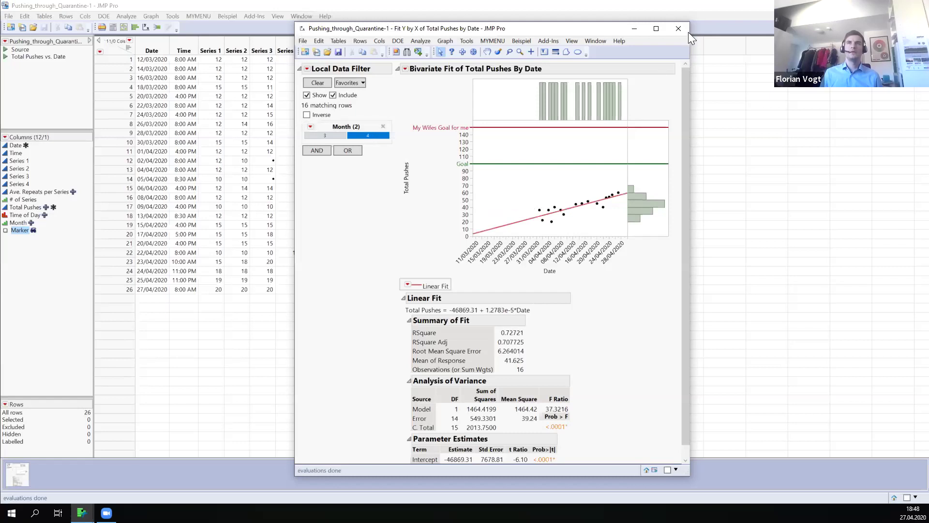
left_click(673, 29)
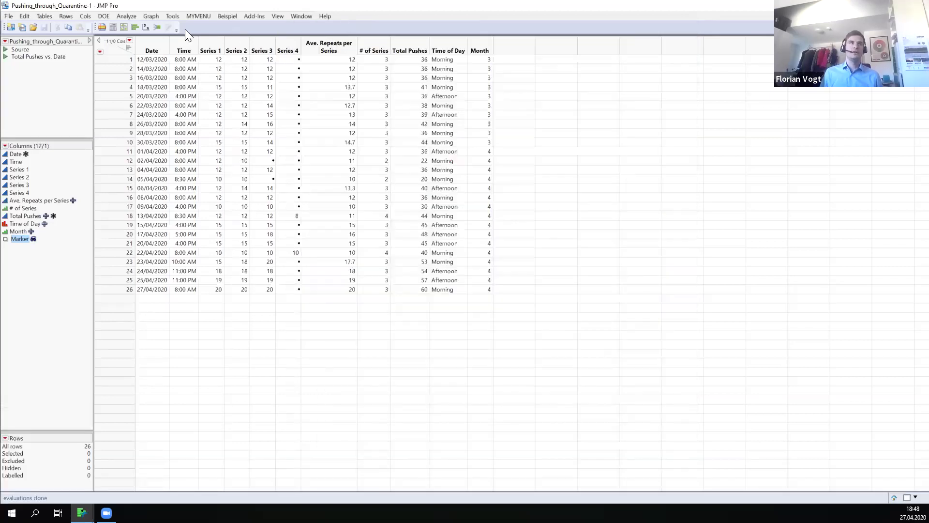
Step: Rerun Fit Y by X with the recalled Total Pushes and Date roles plus Month as the By variable, then close the report
left_click(144, 28)
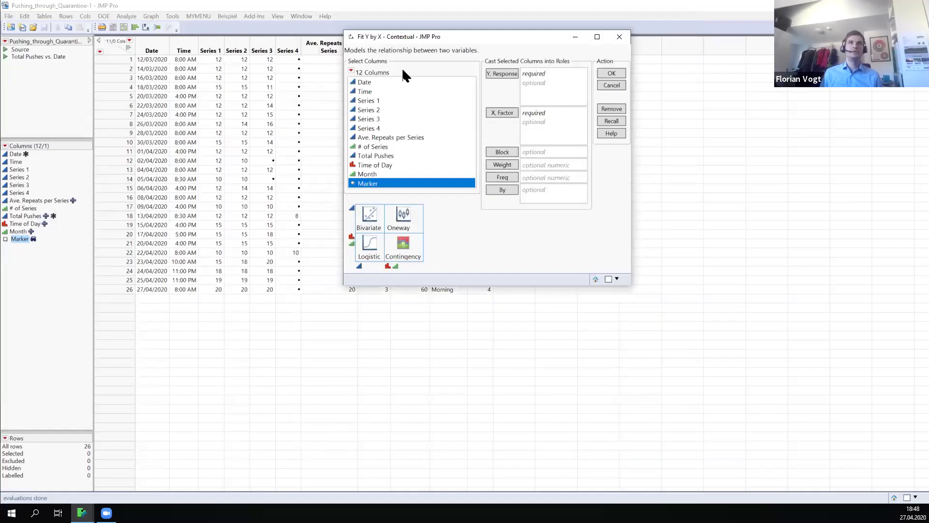
left_click(611, 121)
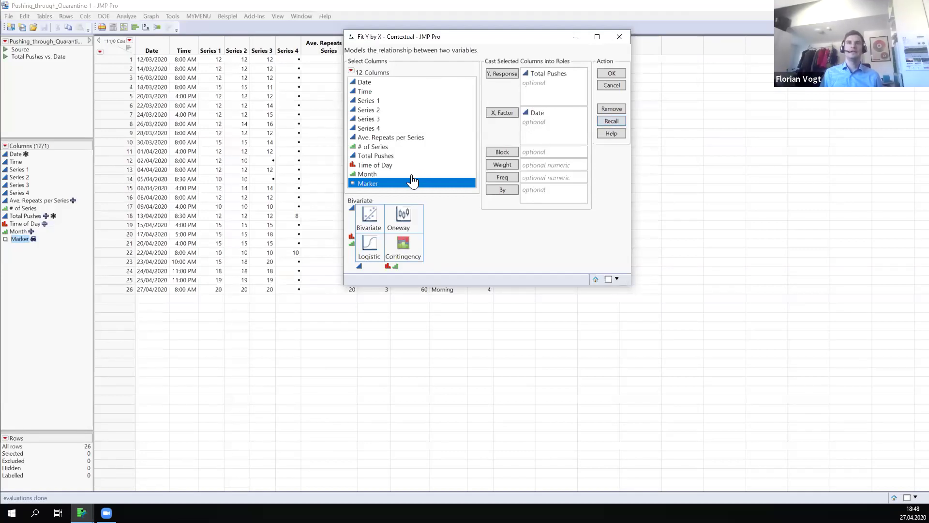
left_click(387, 174)
left_click(502, 190)
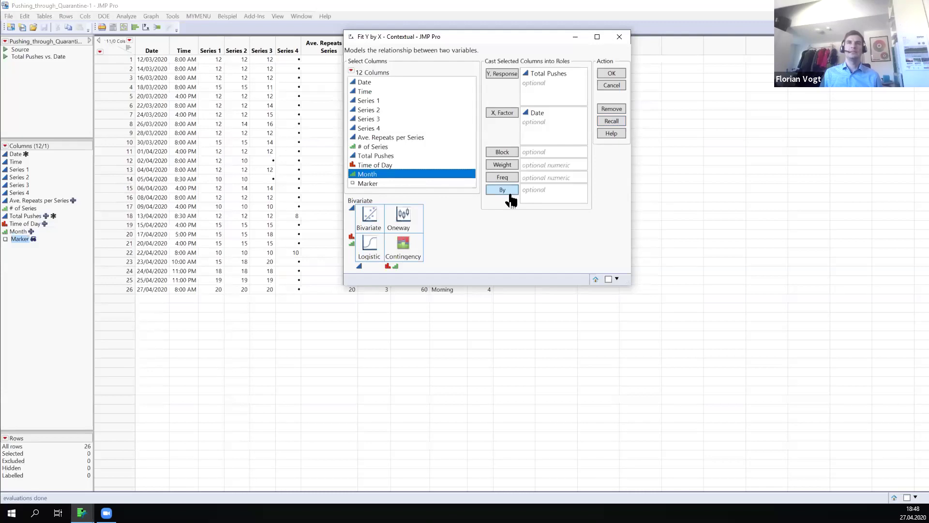
left_click(612, 72)
left_click_drag(651, 84, 487, 33)
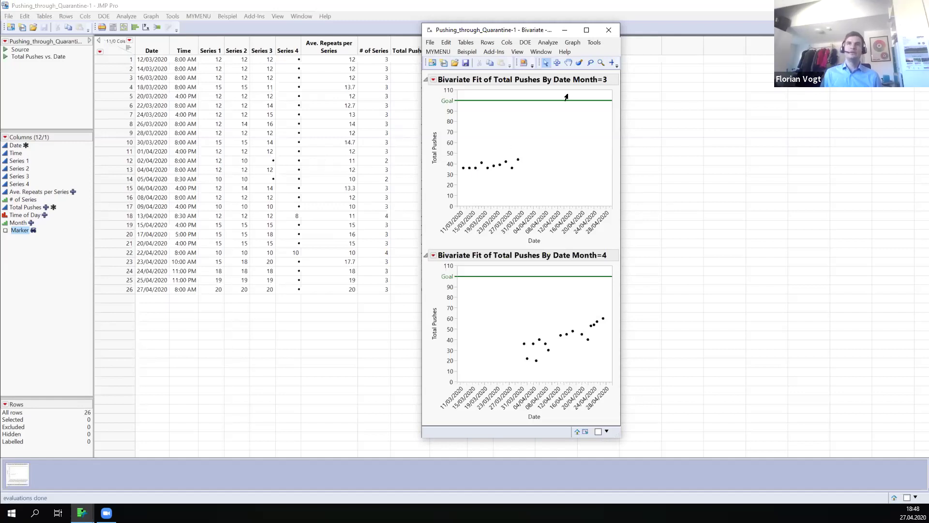
left_click(609, 30)
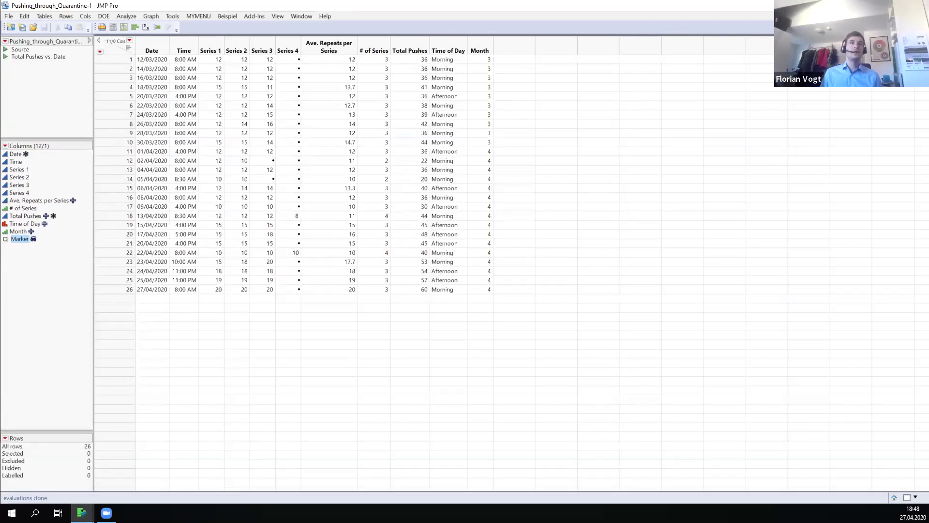
Step: Run Fit Y by X with Total Pushes as the Y response and Month as the X factor
left_click(134, 17)
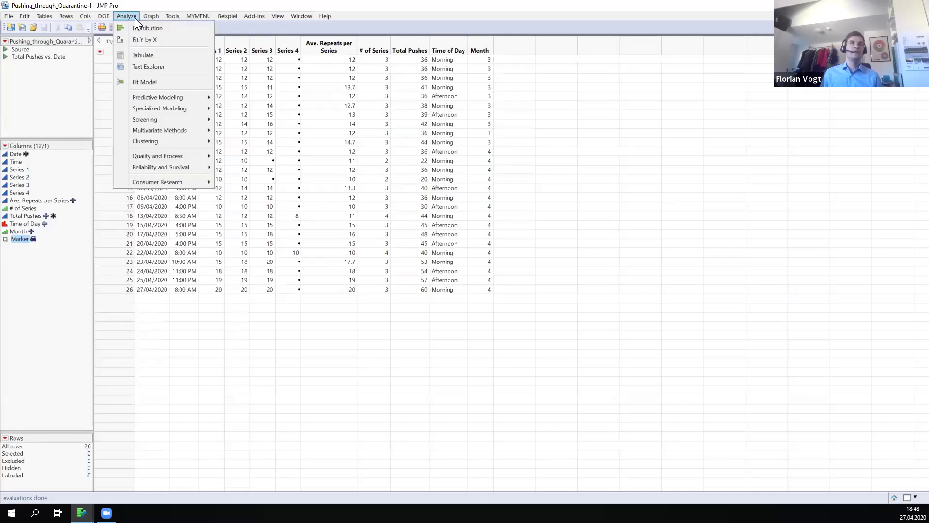
left_click(143, 39)
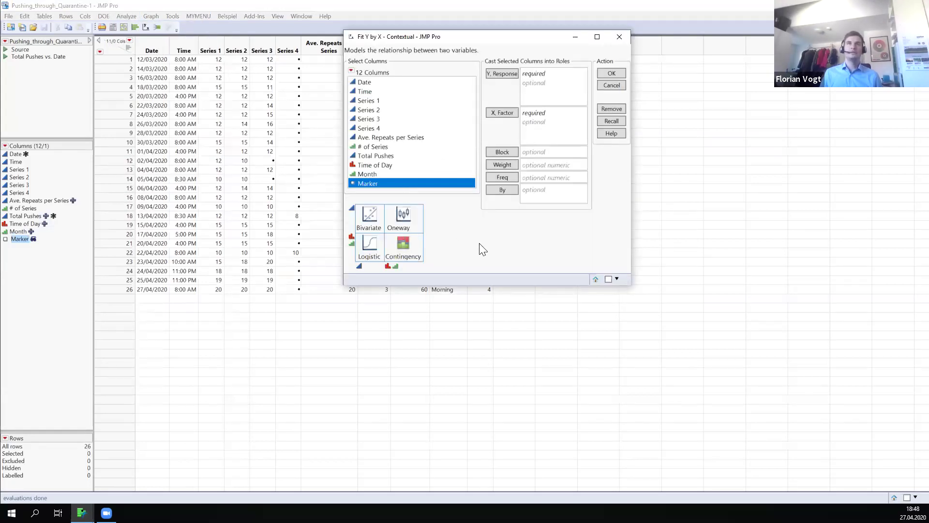
left_click(418, 156)
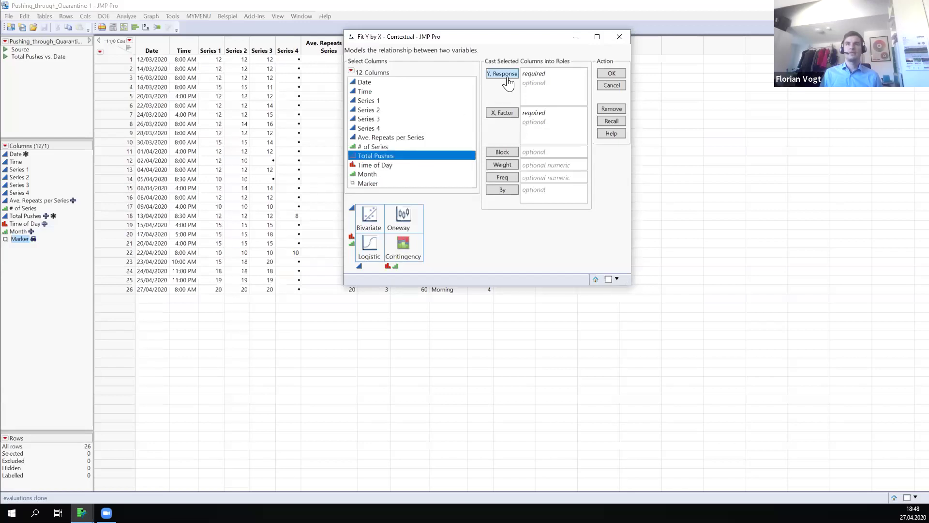
left_click(506, 76)
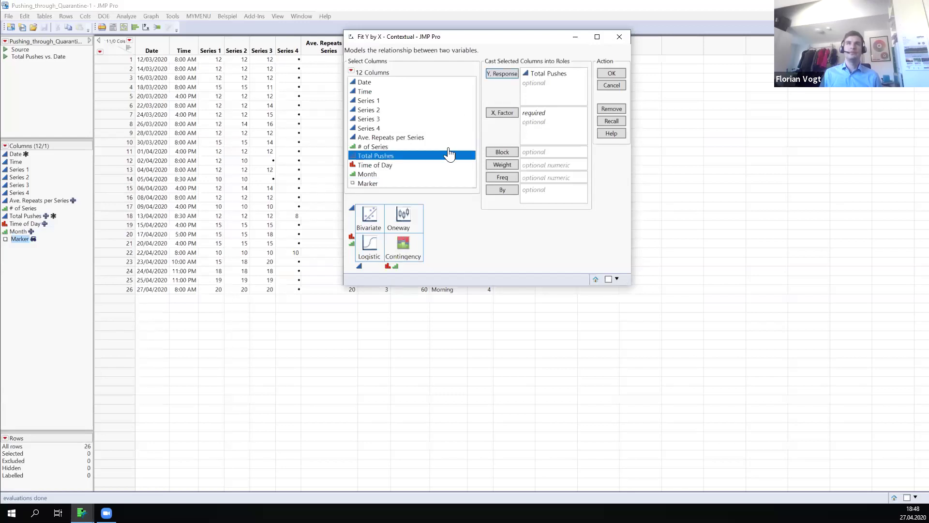
left_click(373, 175)
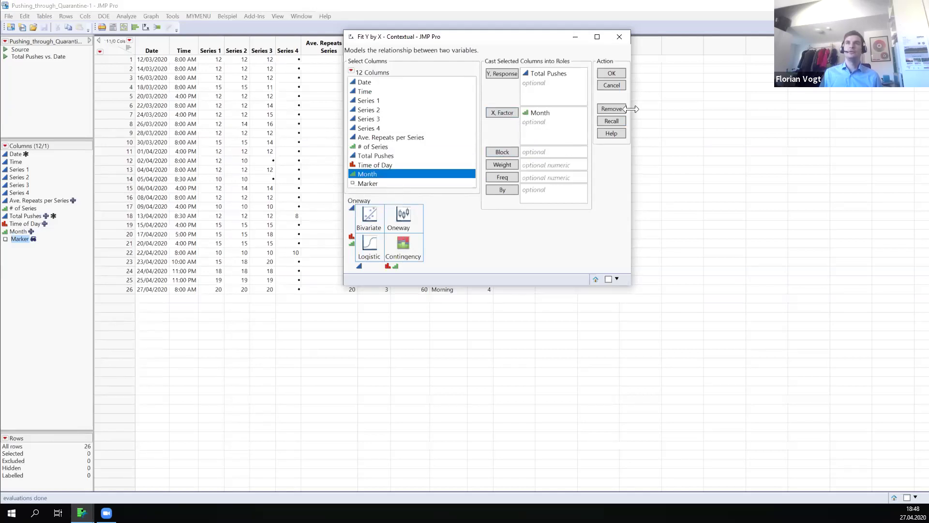
left_click(612, 75)
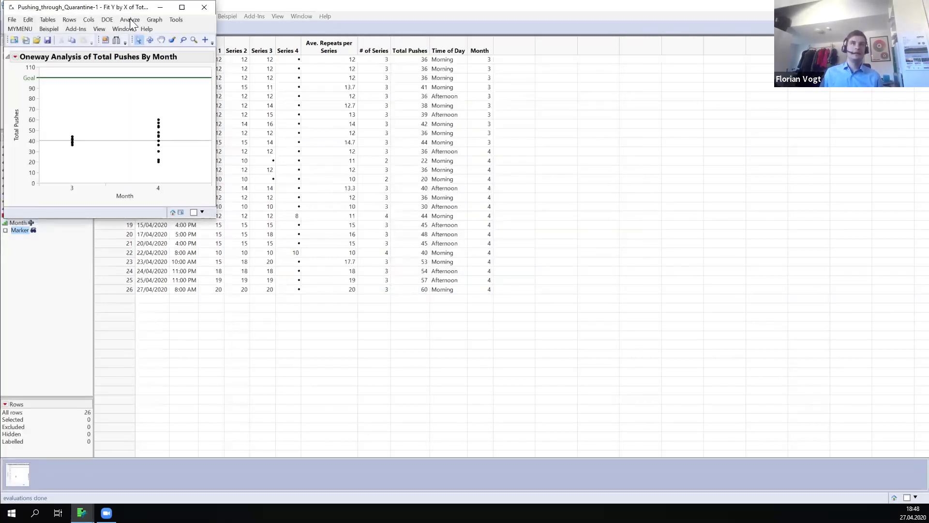
left_click_drag(117, 8, 478, 99)
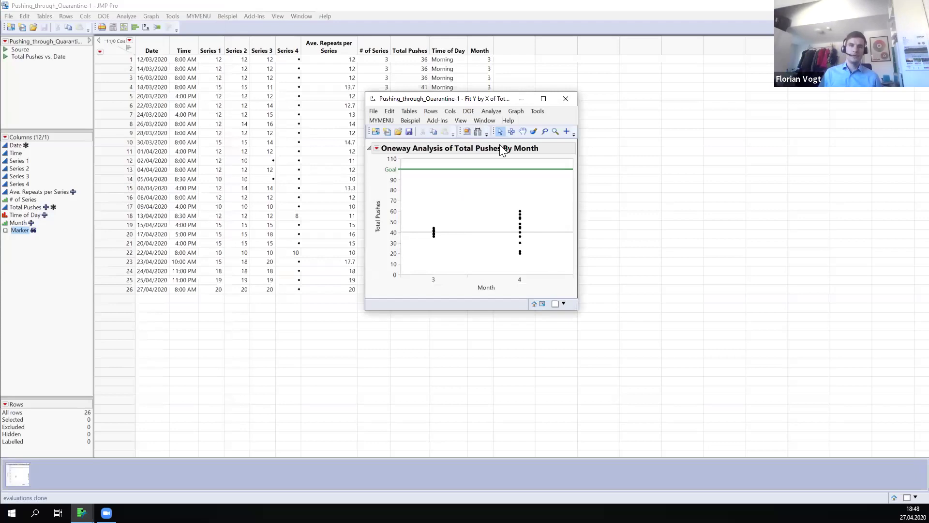
Step: Add the Quantiles and the Means/Anova/Pooled t results to the oneway analysis of Total Pushes by Month
left_click(377, 148)
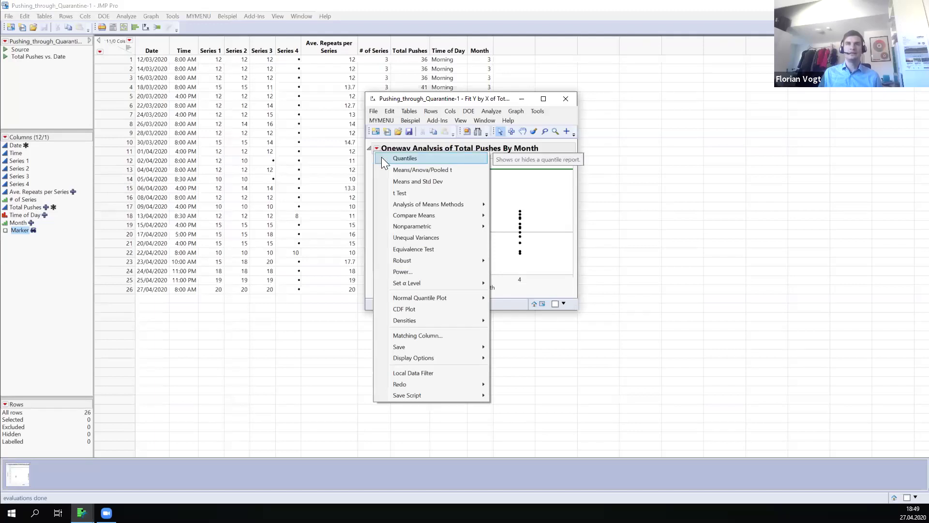
left_click(383, 160)
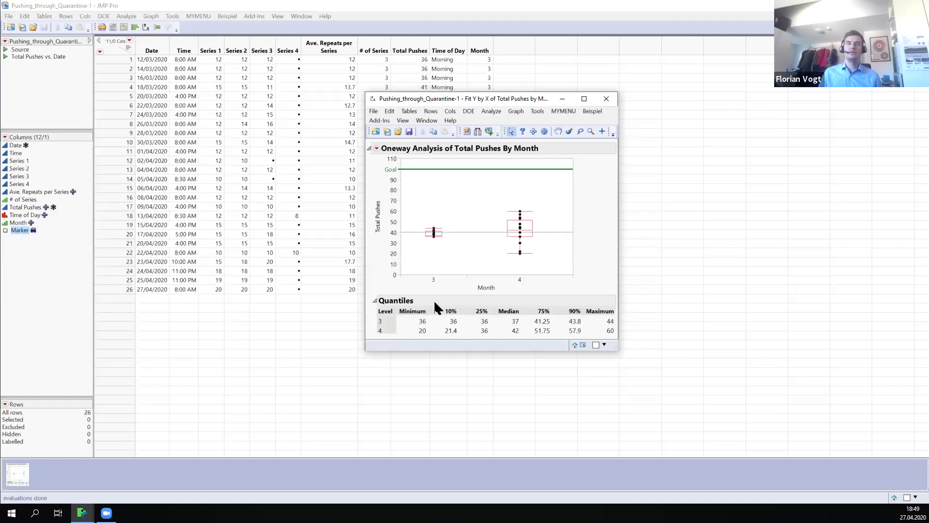
left_click(376, 149)
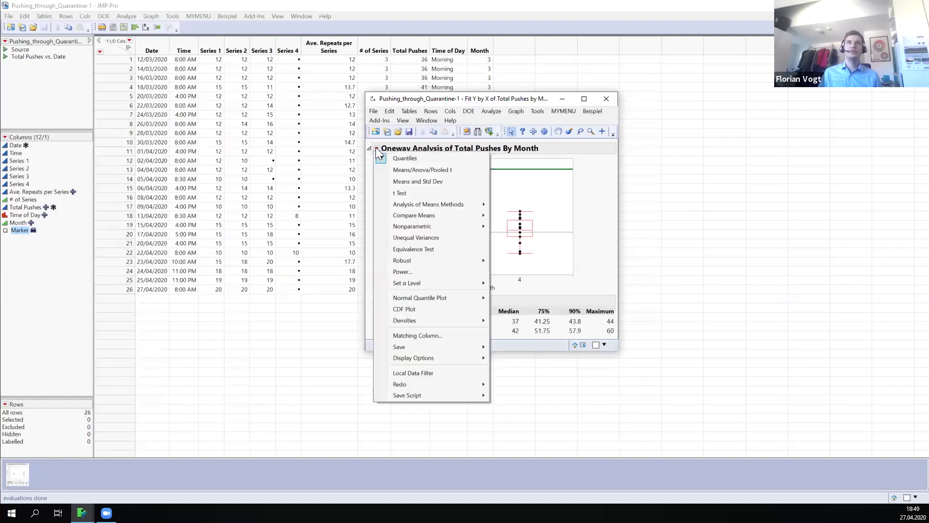
left_click(400, 170)
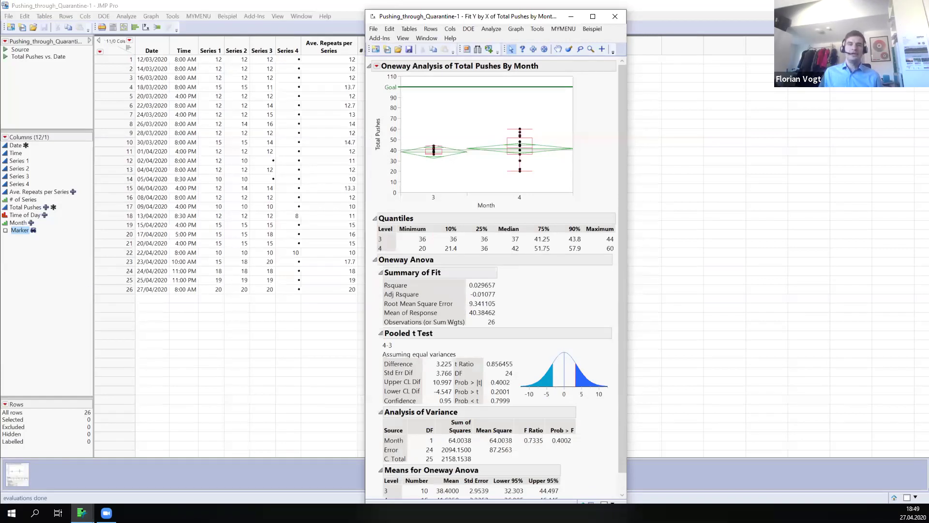
Step: Compare the monthly means with Each Pair, Student's t, and select a comparison circle
left_click(376, 66)
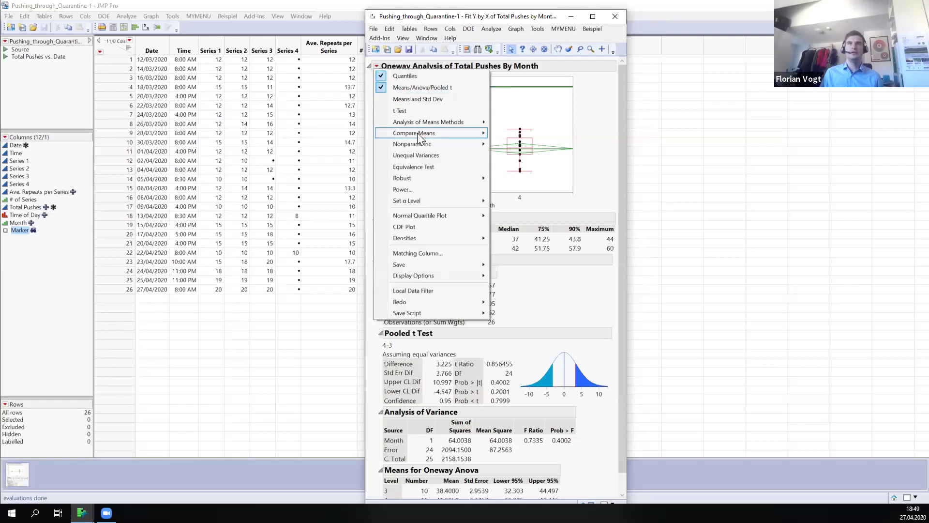
mouse_move(436, 133)
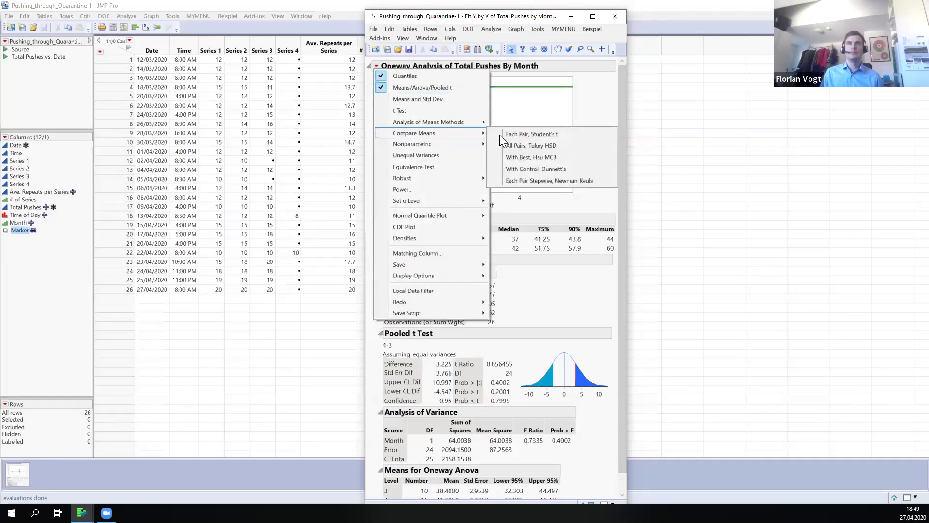
left_click(558, 133)
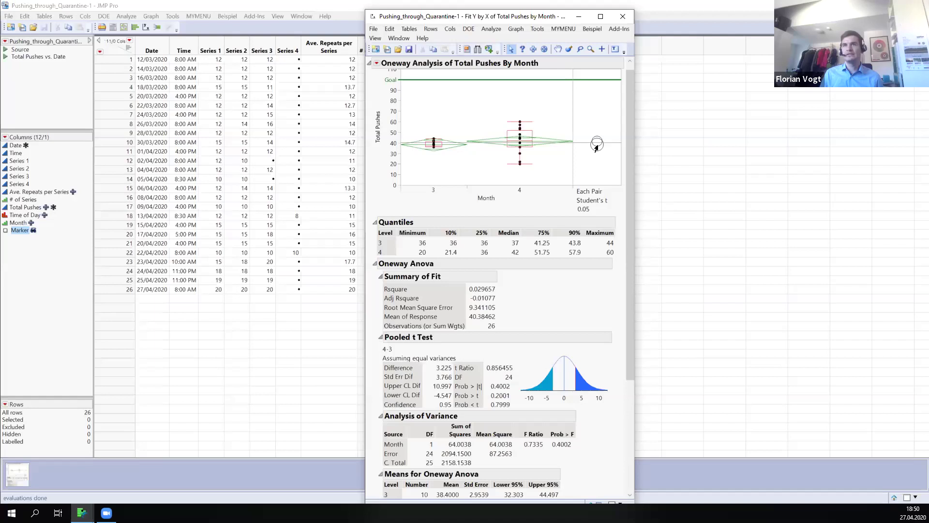
left_click(594, 152)
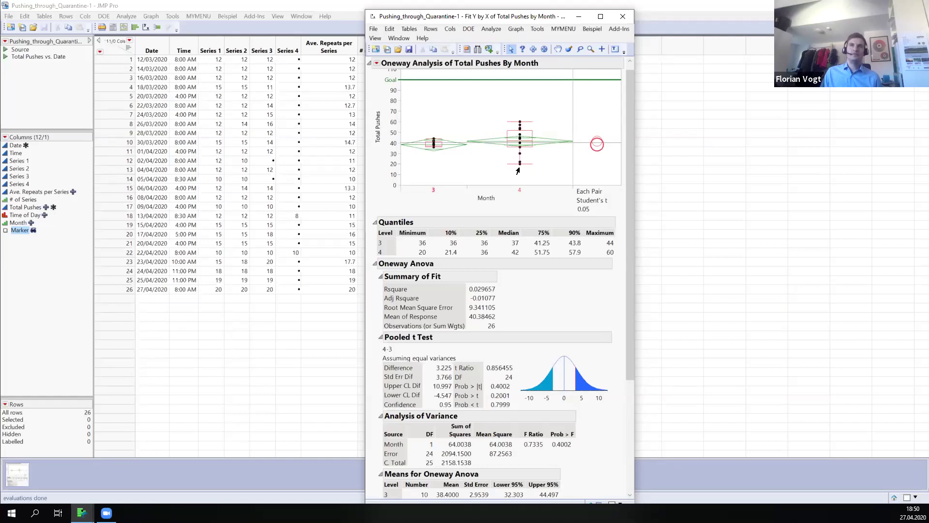
Step: Hide and exclude the rows of the two lowest Total Pushes points in month 4
left_click_drag(533, 174, 505, 159)
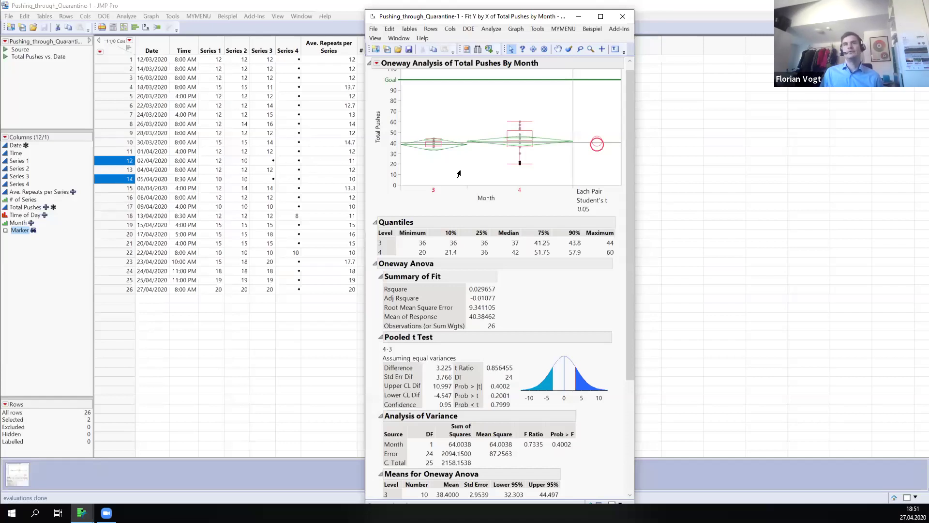
right_click(519, 164)
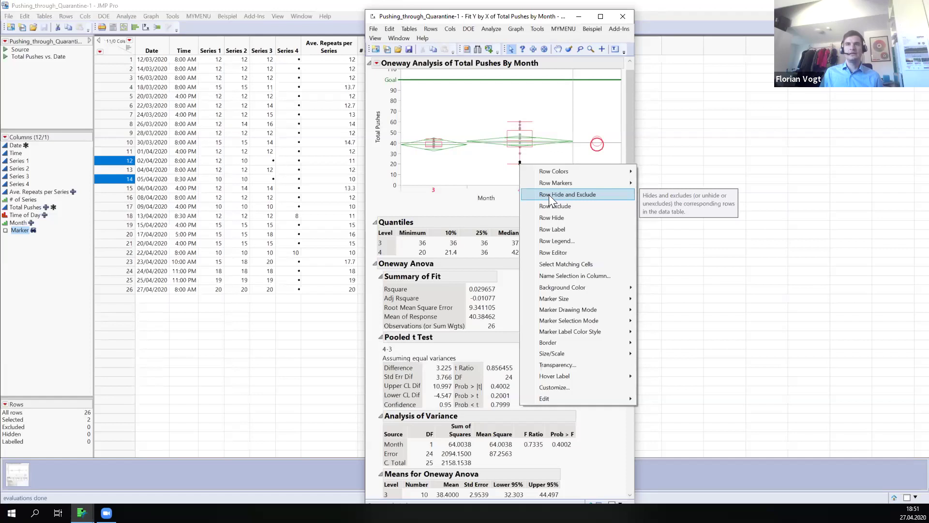
left_click(549, 195)
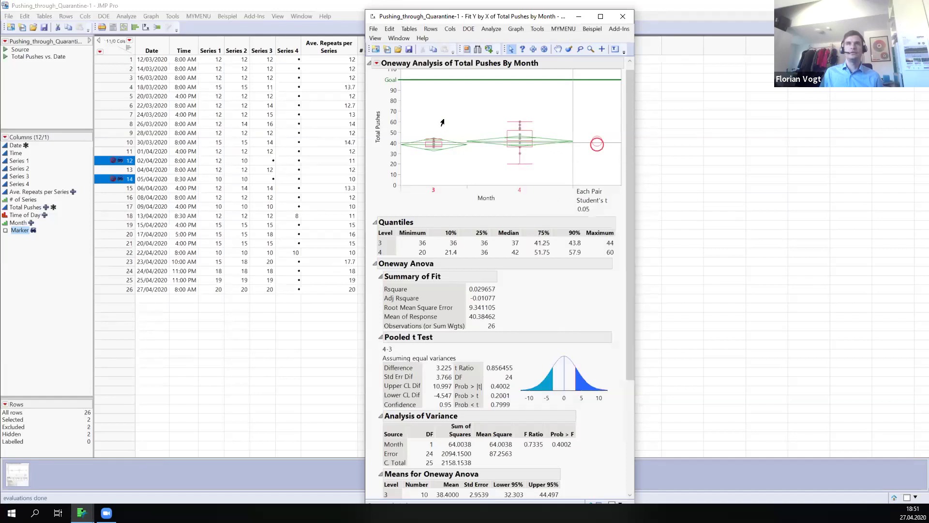
Step: Redo the oneway analysis without the two excluded rows and select month 3's comparison circle in the new report
left_click(416, 100)
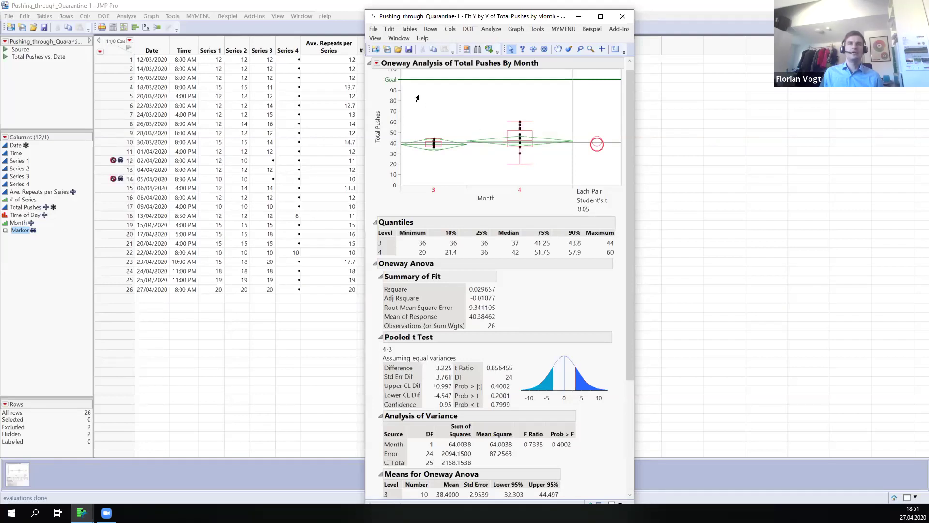
left_click(377, 64)
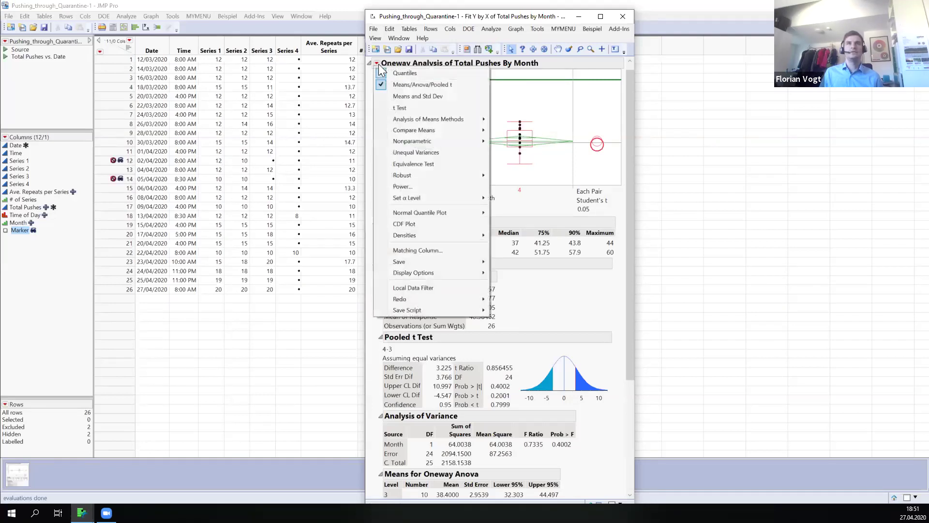
mouse_move(420, 299)
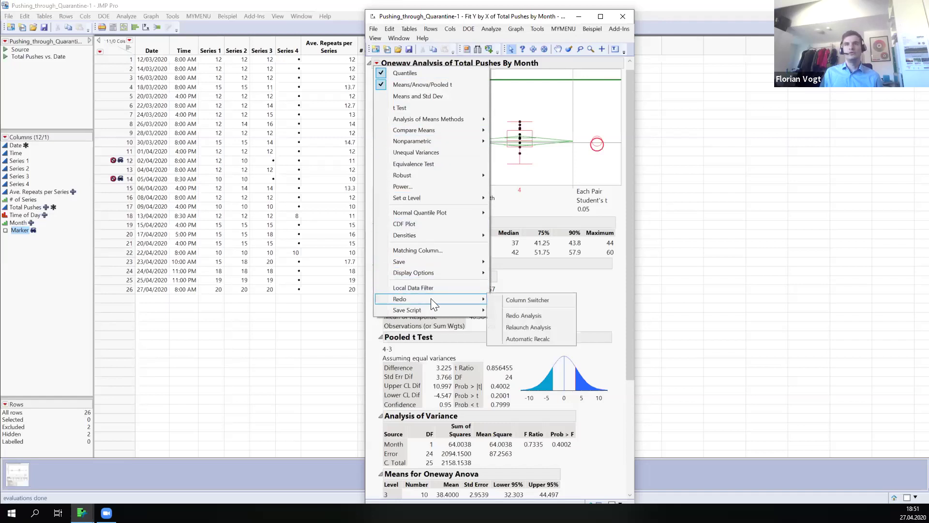
left_click(510, 315)
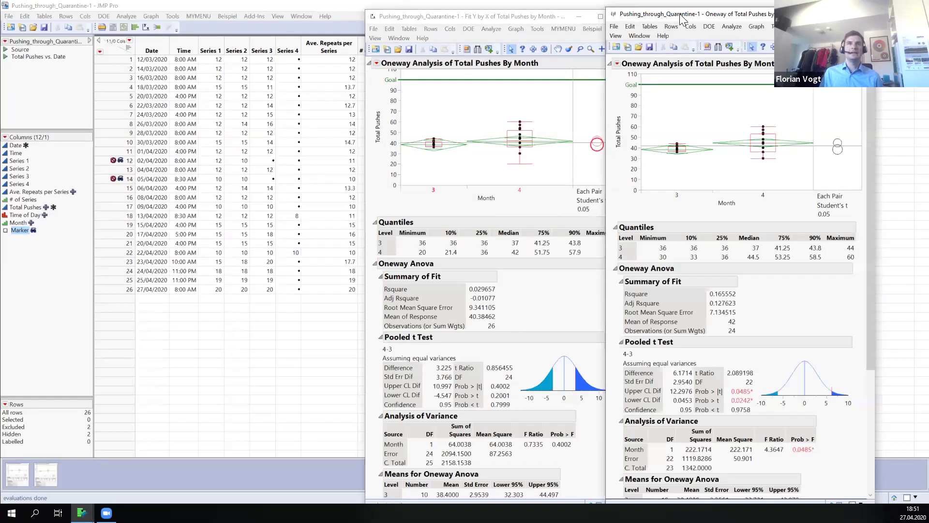
left_click_drag(682, 20, 161, 13)
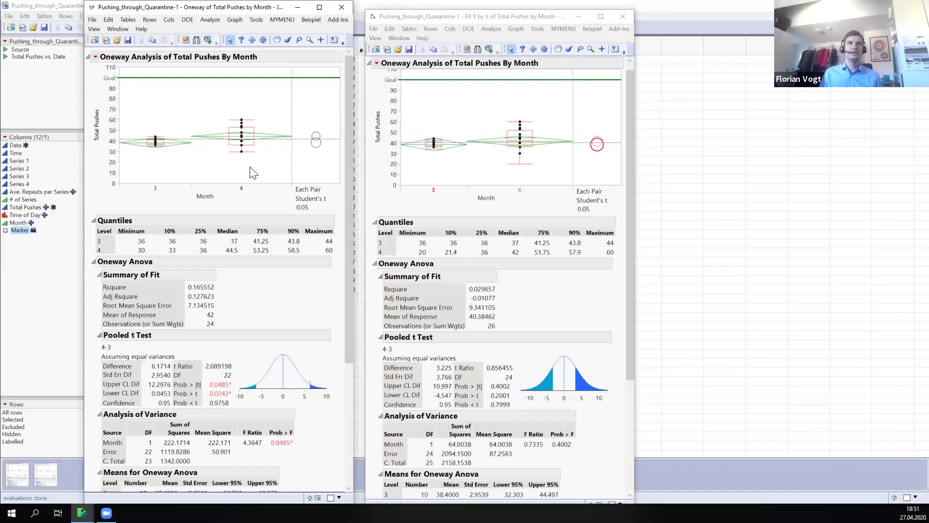
left_click(319, 144)
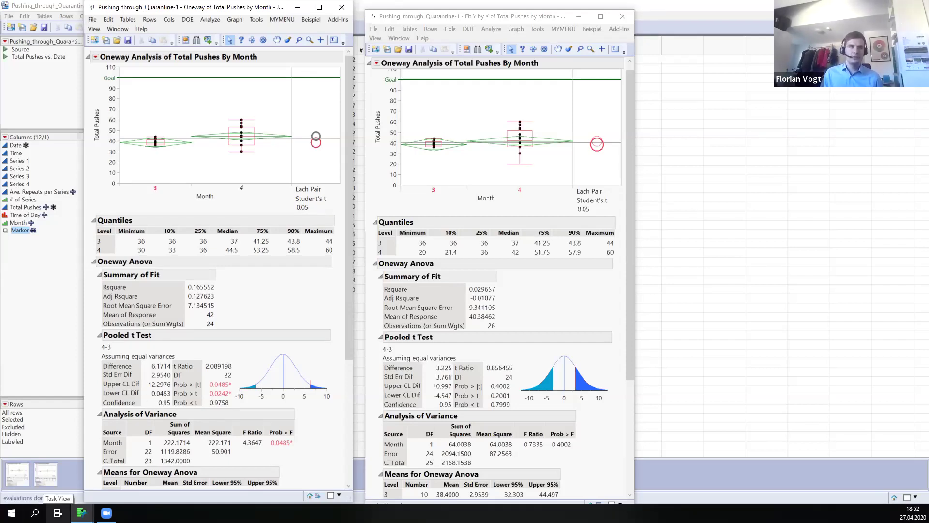
Step: Return to the Fit Y by X journal and expand its End section to view the Total Pushes graph
mouse_move(81, 513)
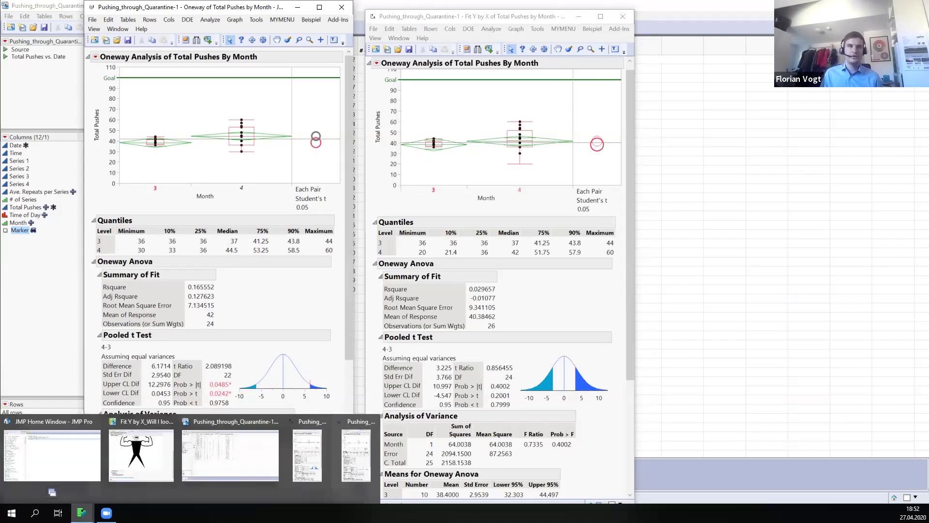
left_click(142, 468)
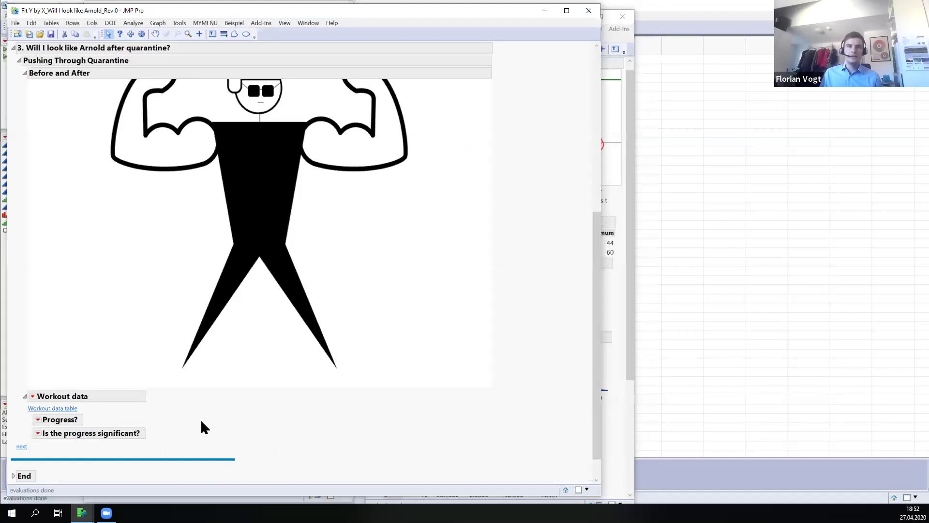
scroll(202, 422, "down", 1)
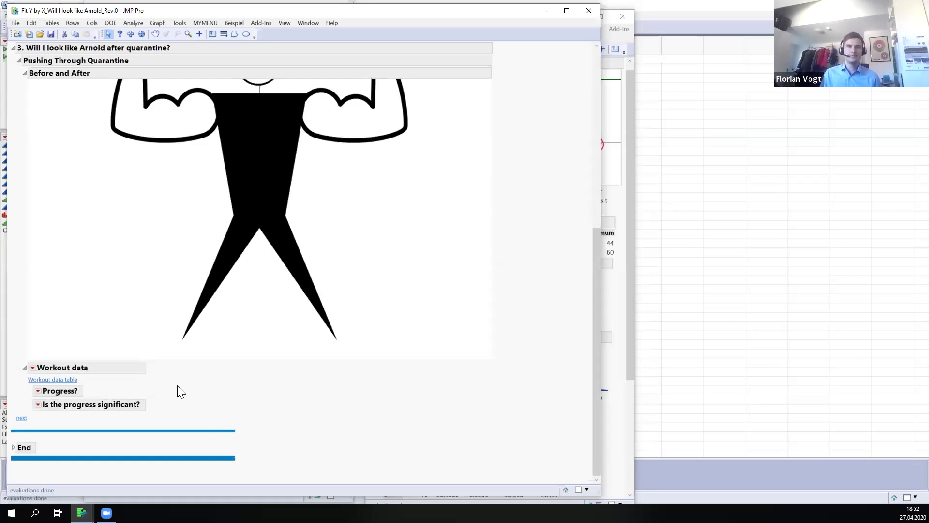
left_click(20, 445)
scroll(385, 424, "down", 1)
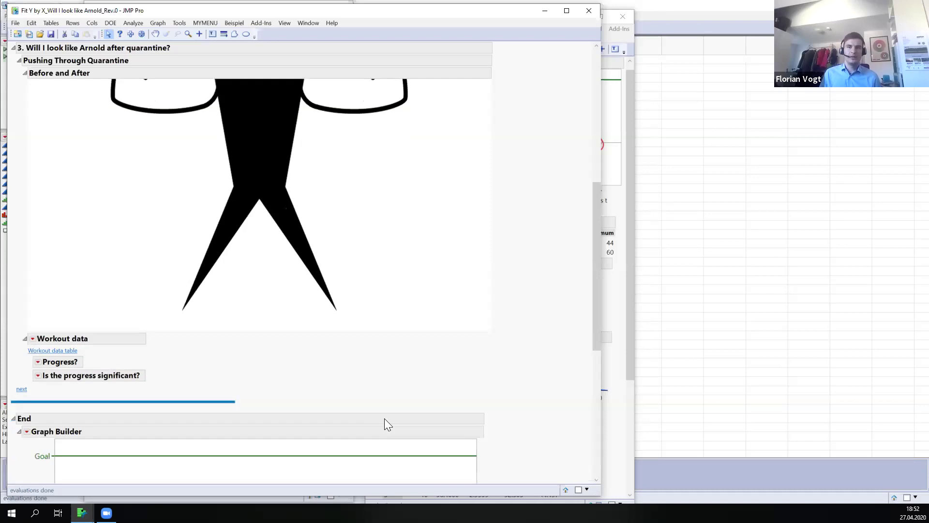
scroll(384, 418, "down", 9)
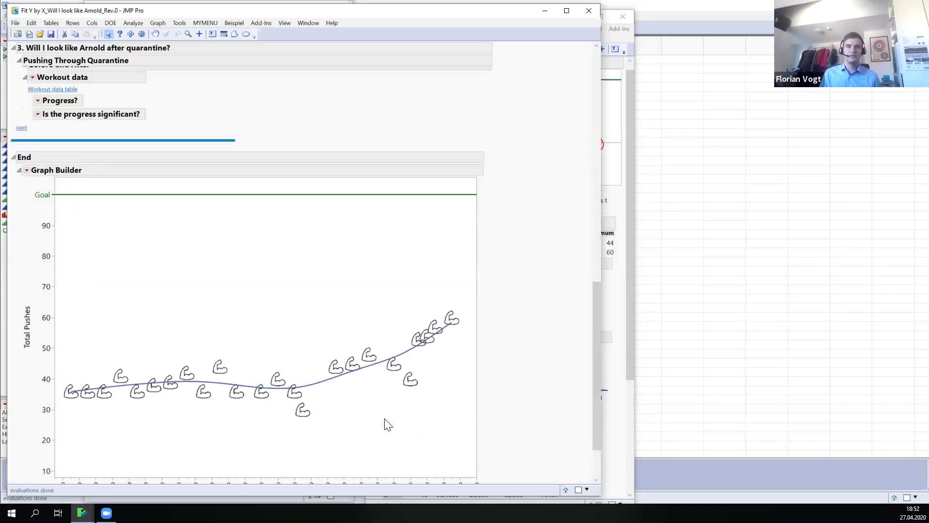
scroll(388, 425, "down", 1)
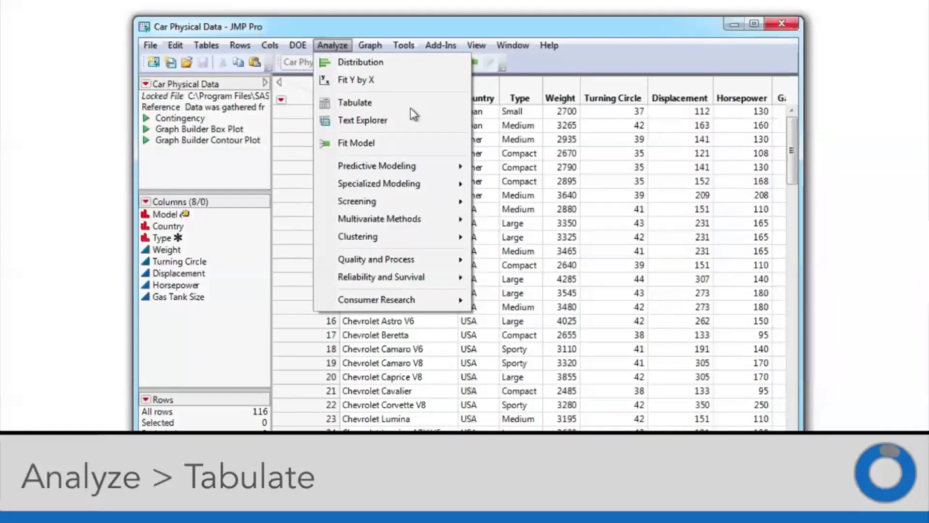
Step: Launch Tabulate on Car Physical Data and build a table of Horsepower with Country as the row grouping
left_click(390, 25)
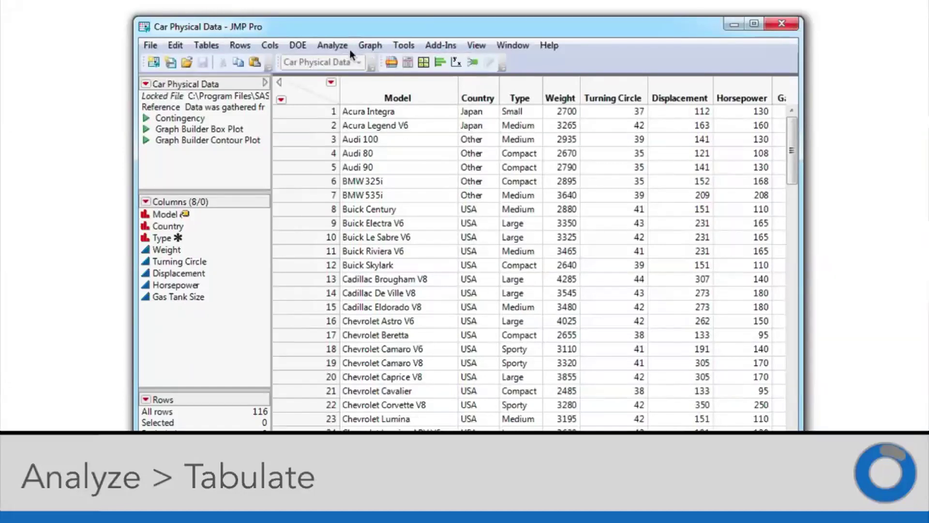
left_click(350, 48)
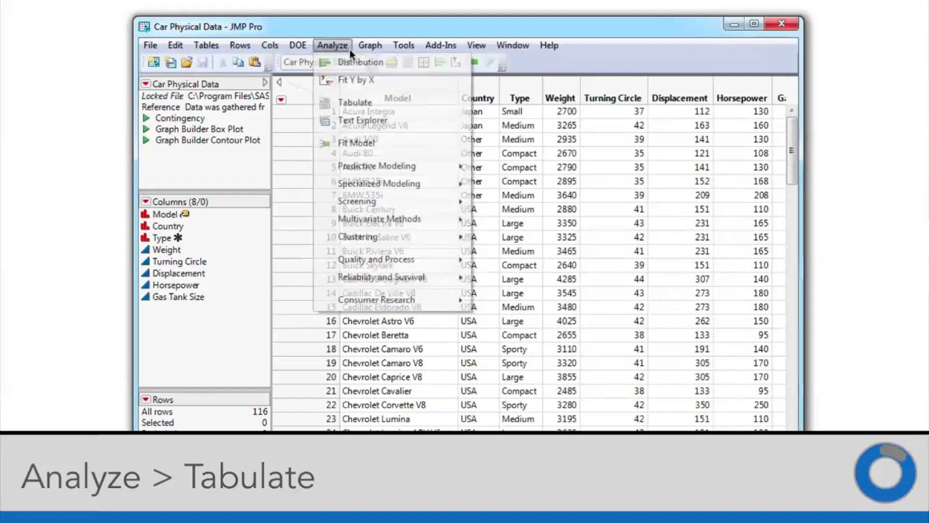
left_click(354, 102)
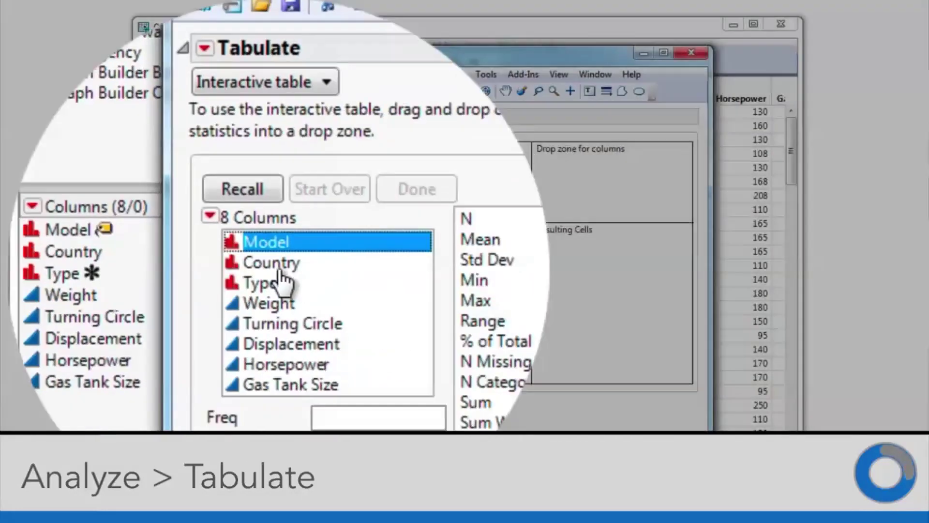
left_click(279, 234)
left_click_drag(280, 238, 474, 248)
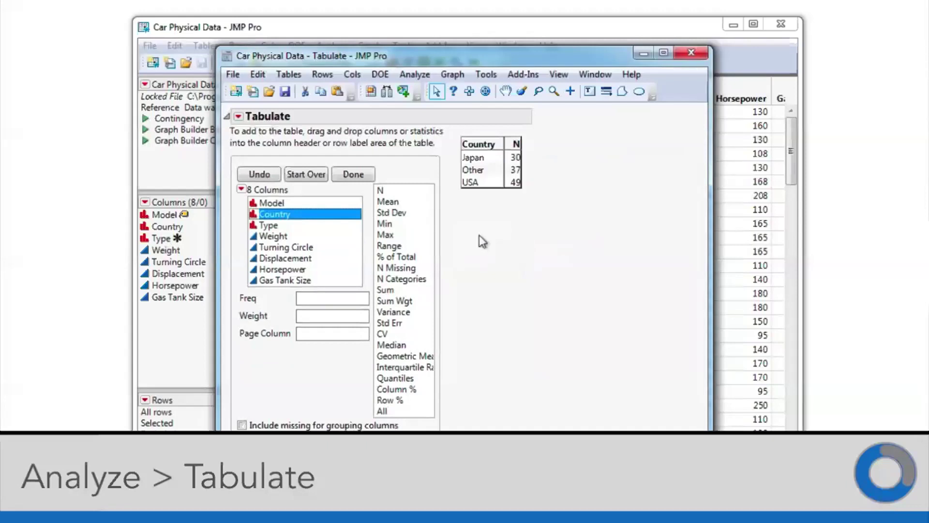
left_click_drag(281, 269, 519, 150)
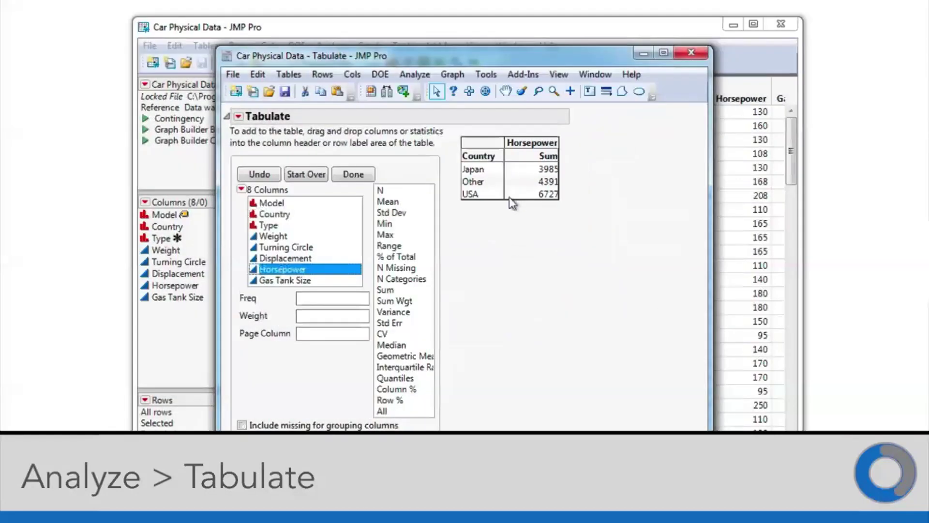
Step: Look over the statistics available for the Horsepower column and finish the table, hiding the control panel
right_click(531, 156)
mouse_move(573, 200)
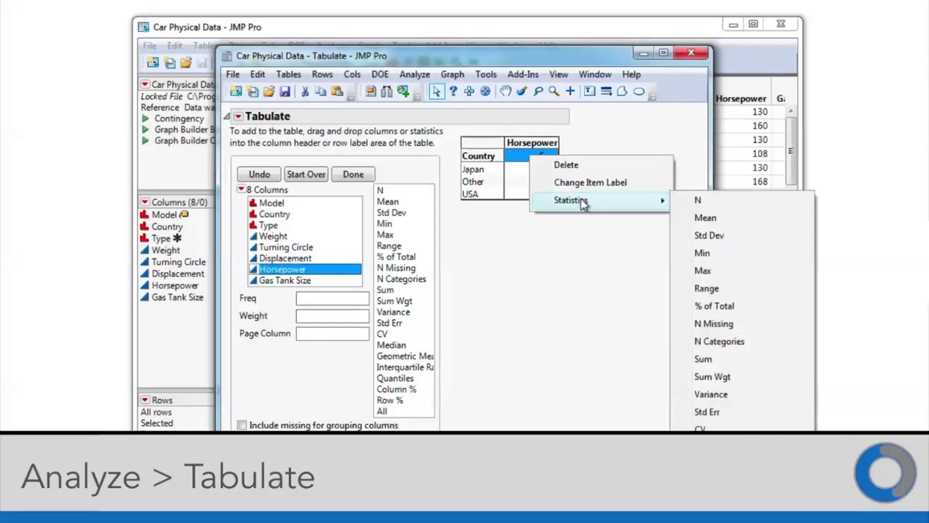
left_click(548, 249)
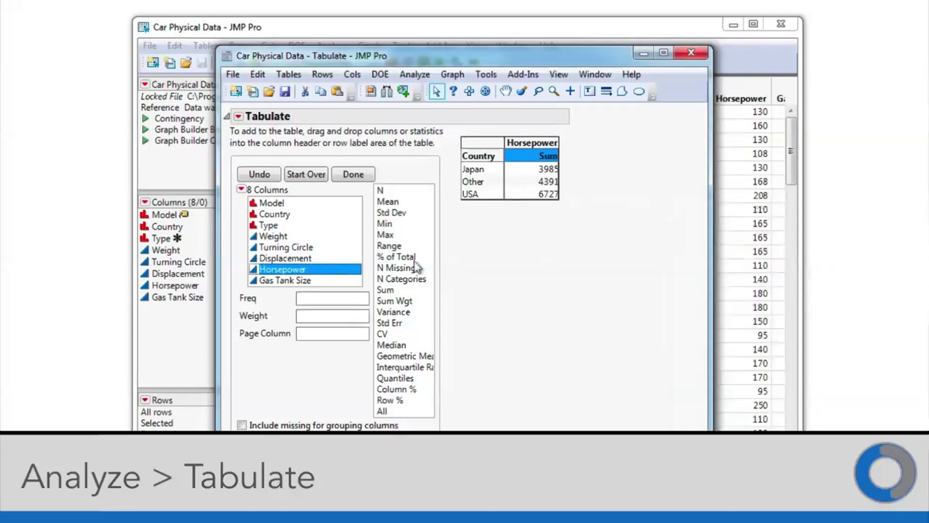
mouse_move(389, 246)
left_mouse_down()
mouse_move(521, 180)
mouse_move(392, 251)
left_mouse_up()
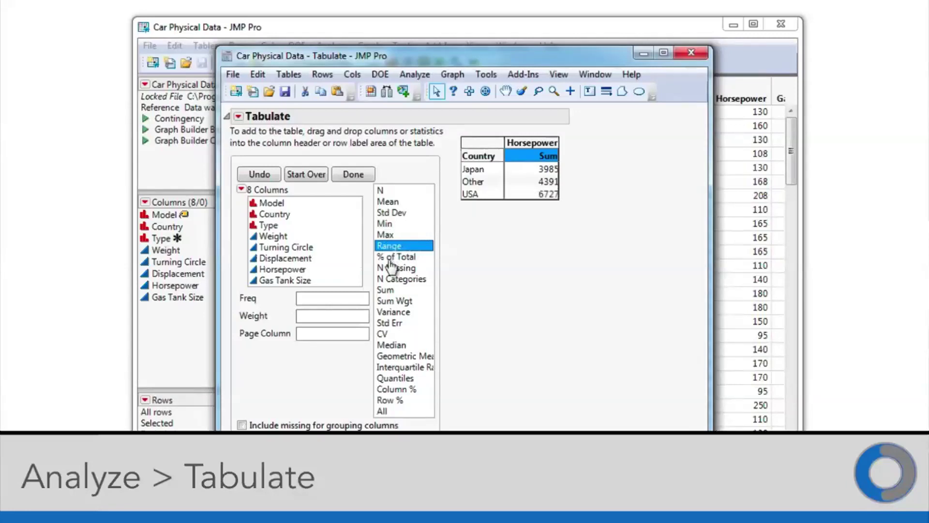
left_click(358, 179)
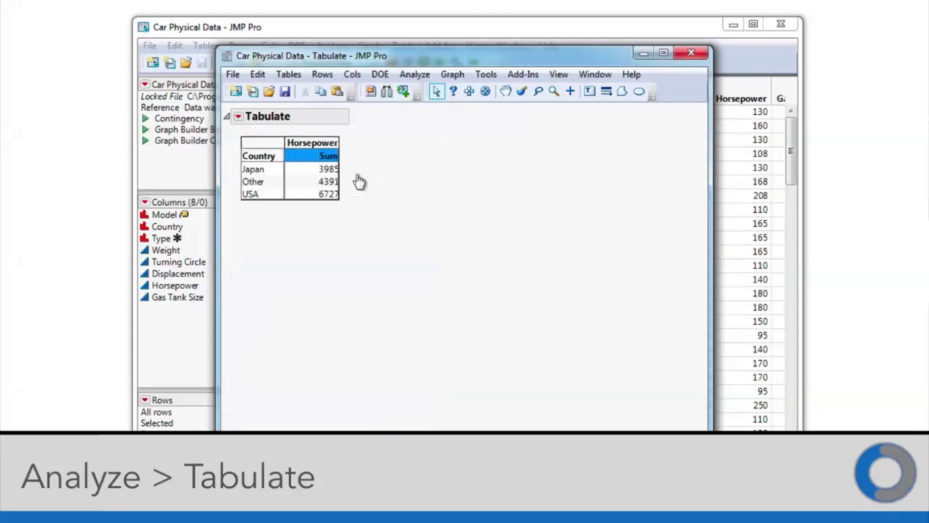
Step: Show the Tabulate control panel again and clear the Horsepower table to start over
left_click(242, 117)
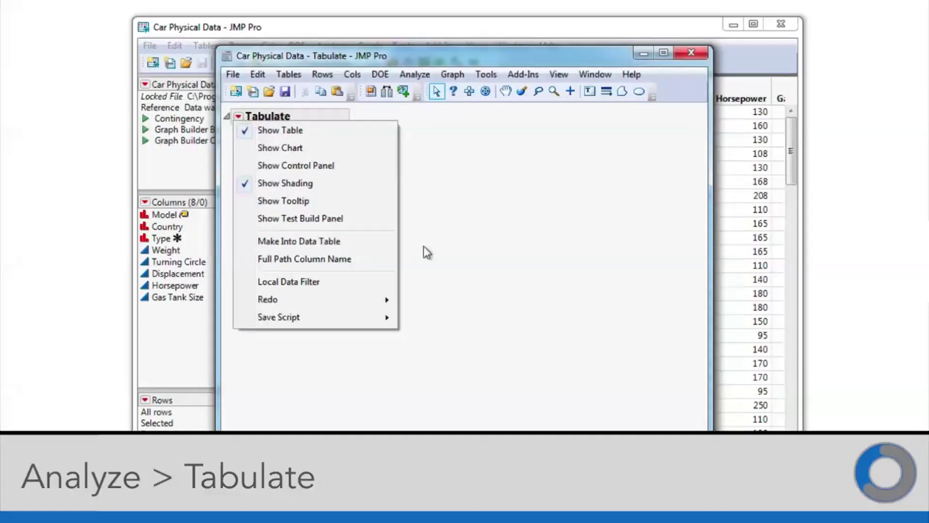
left_click(423, 246)
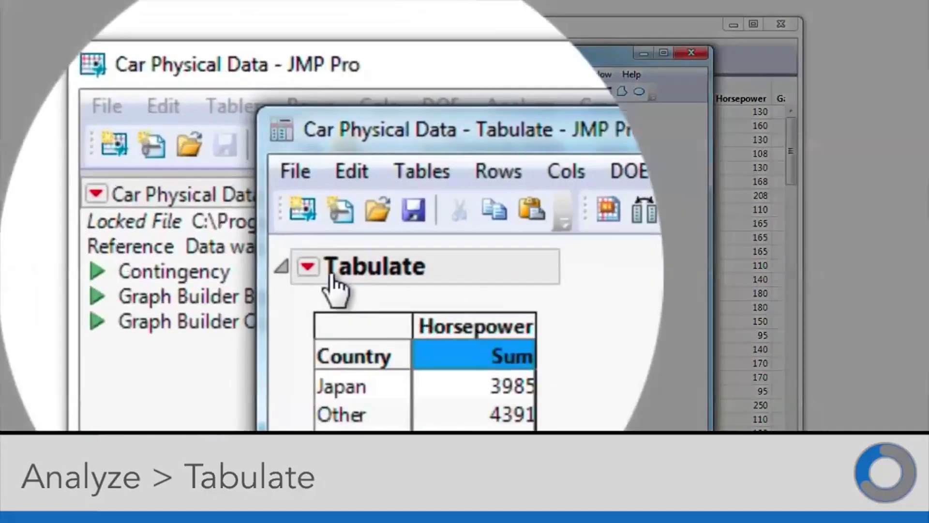
left_click(329, 273)
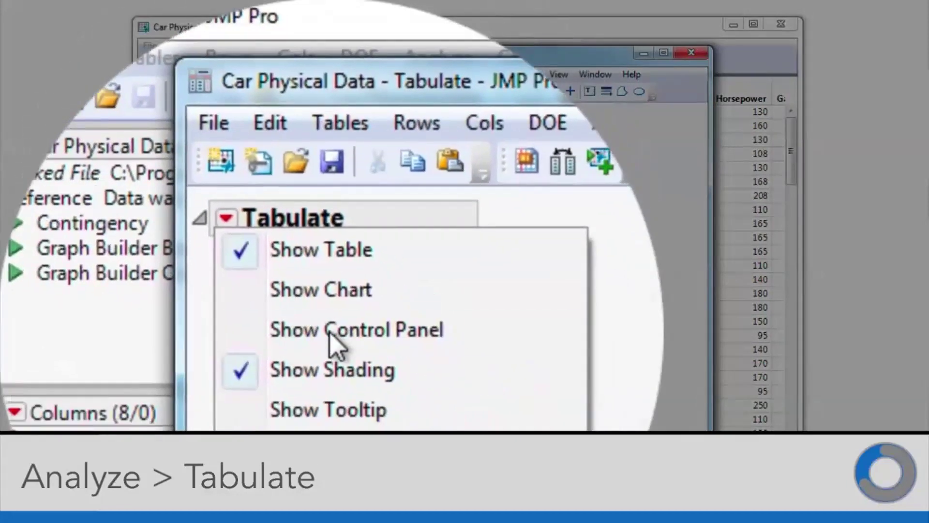
left_click(415, 377)
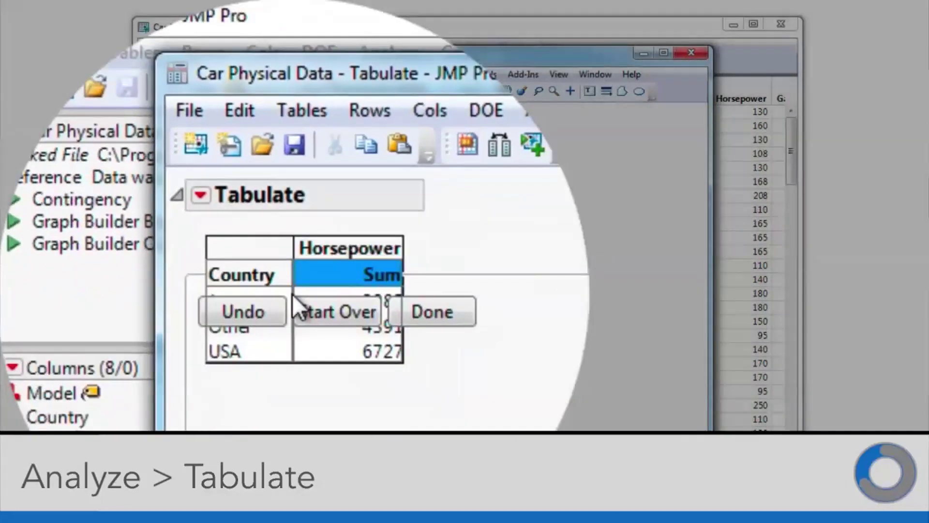
left_click(310, 176)
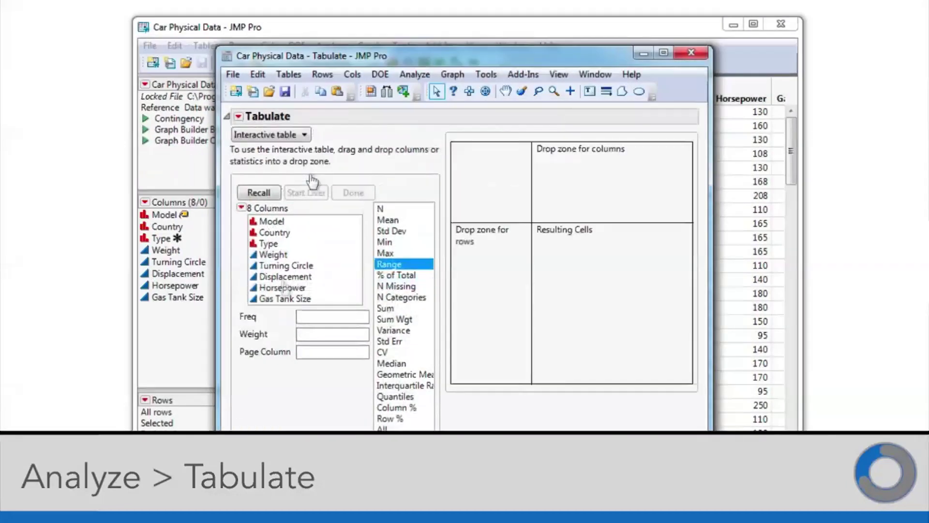
Step: Build a table that sums Gas Tank Size with Country as the row grouping
left_click(289, 300)
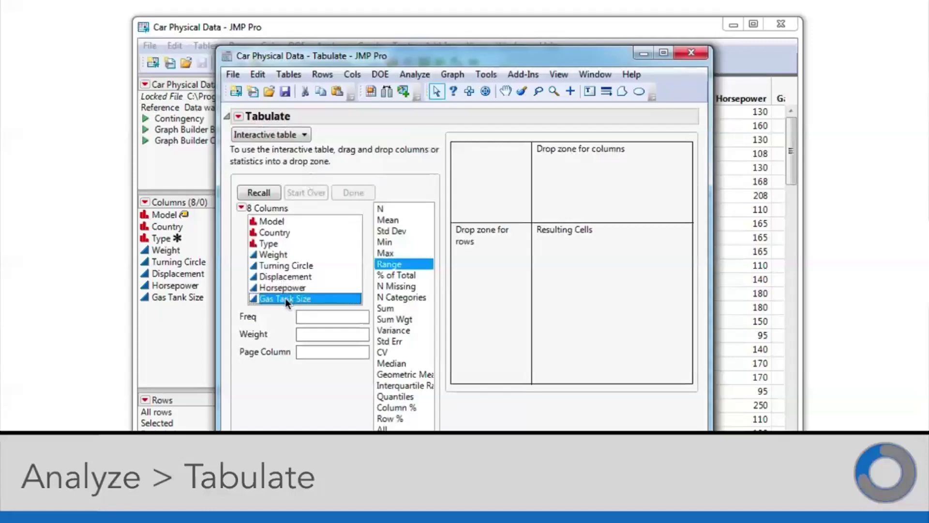
left_click_drag(285, 298, 576, 271)
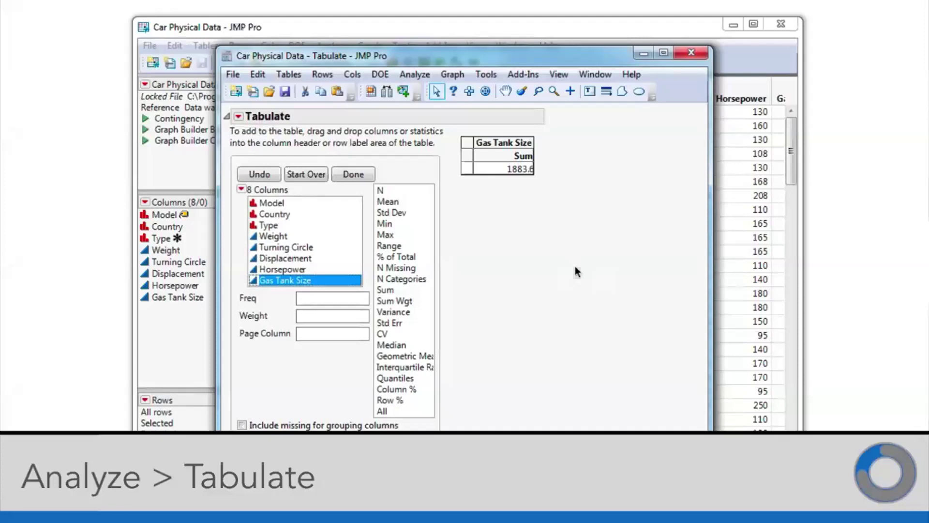
left_click_drag(274, 214, 470, 173)
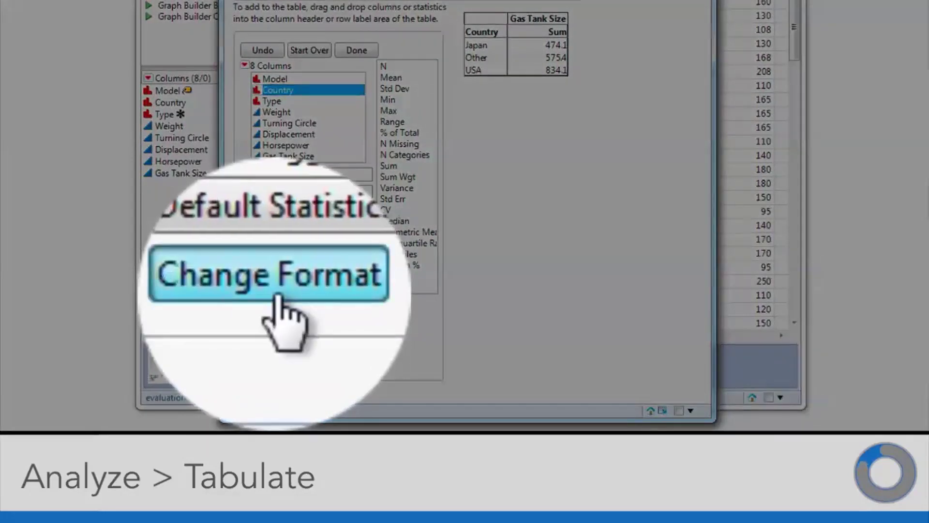
Step: Format the Gas Tank Size sums with the same fixed decimal format for all, using 0 decimals
left_click(271, 363)
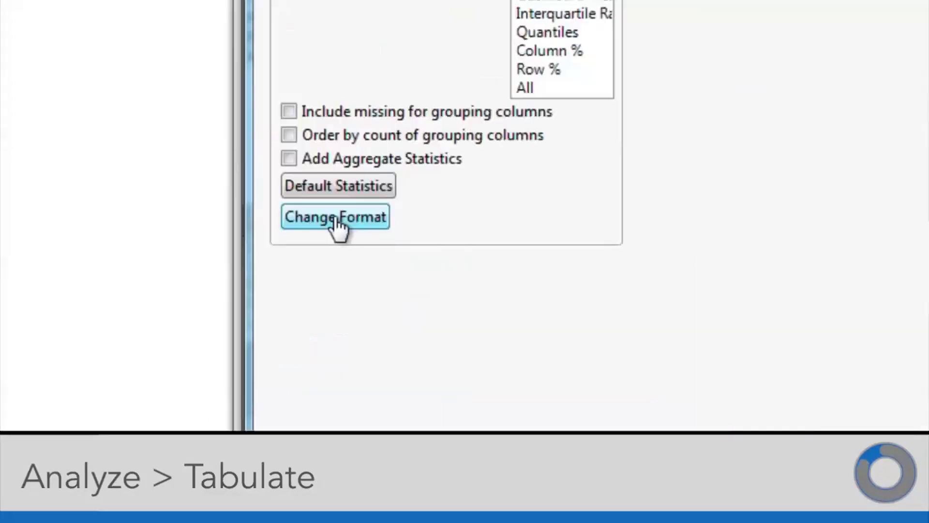
left_click(271, 362)
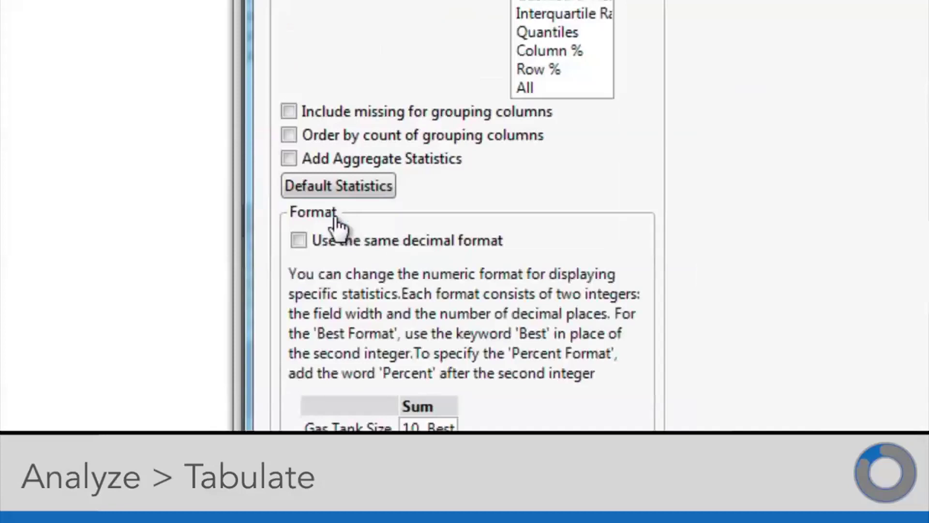
left_click(298, 240)
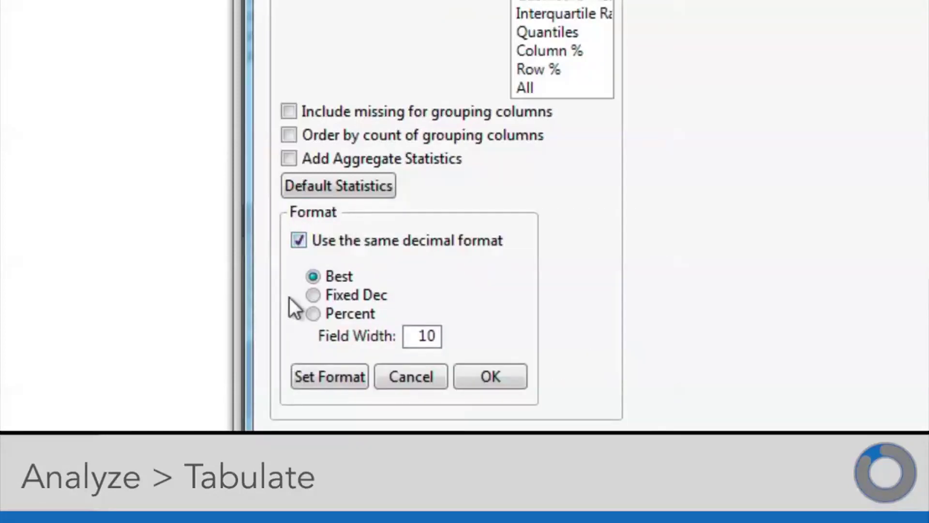
left_click(313, 295)
double_click(610, 338)
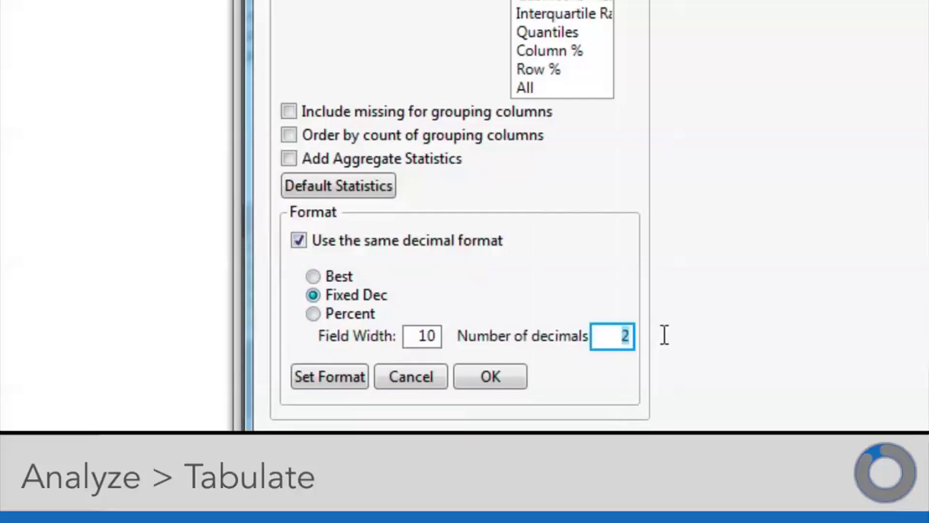
type("0")
left_click(340, 386)
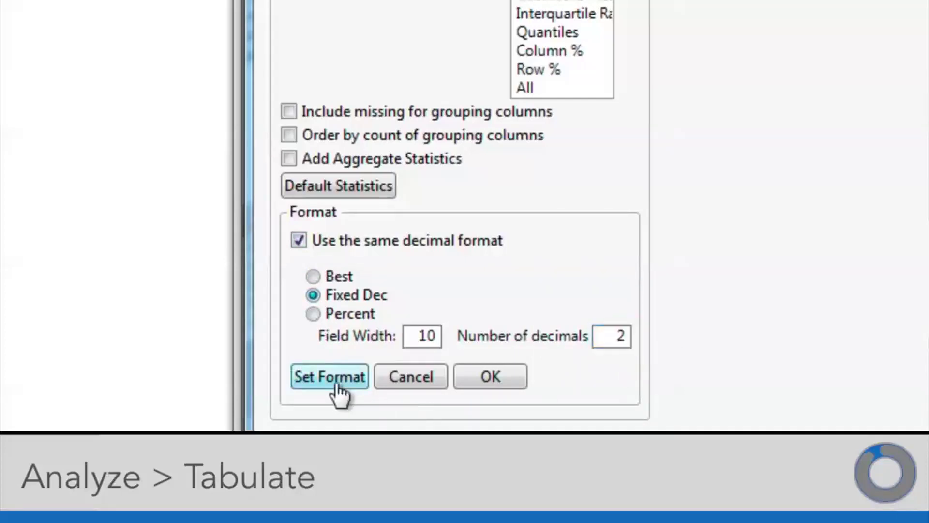
left_click(492, 378)
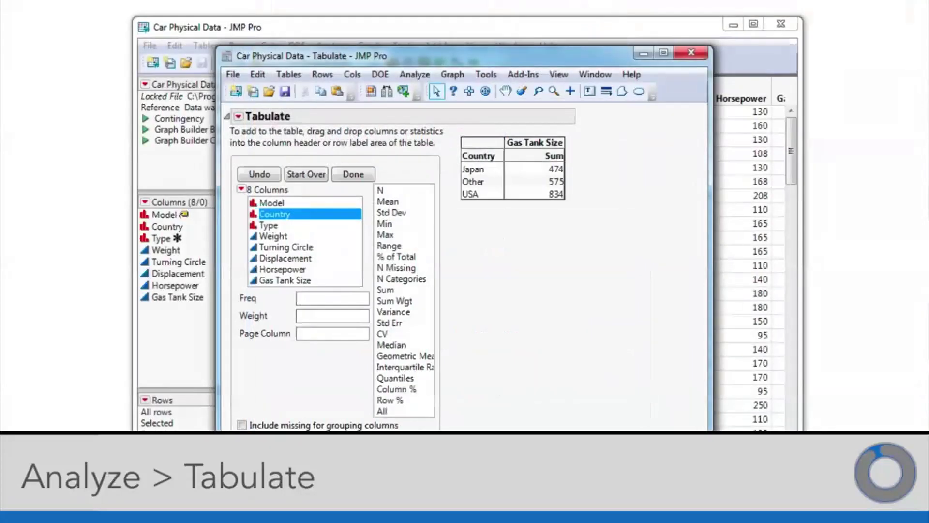